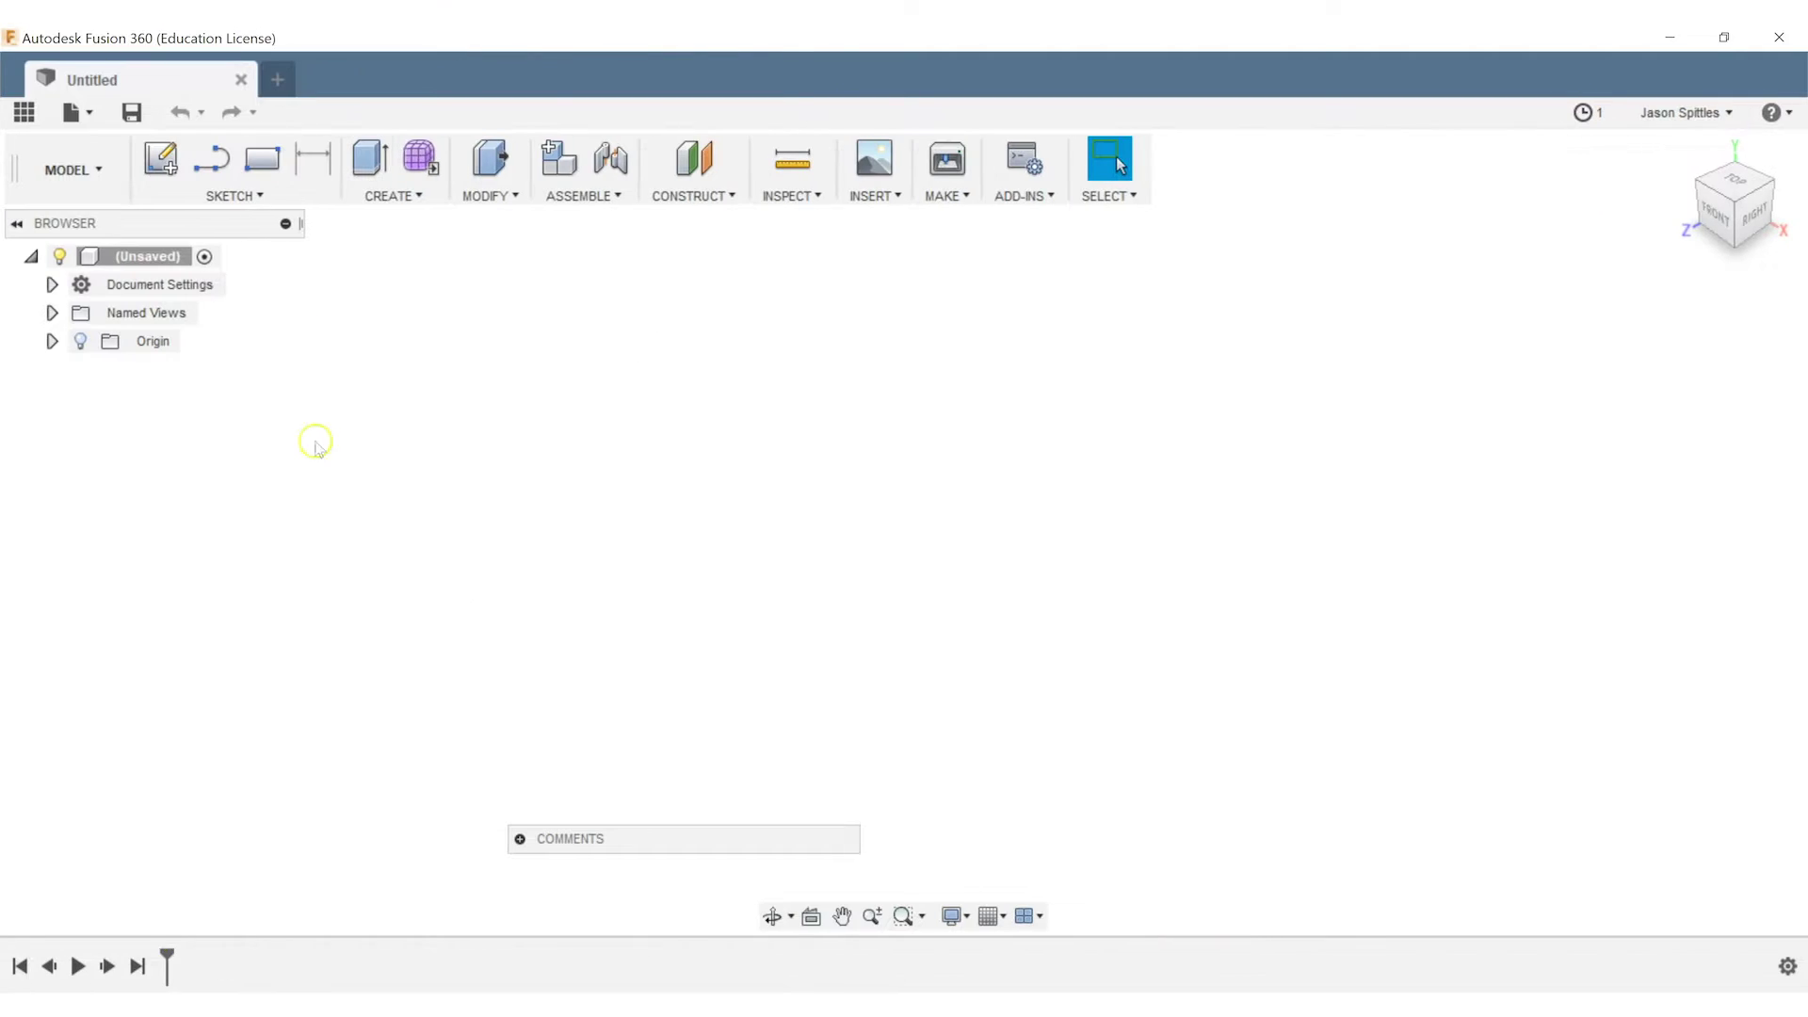
Create a new sketch on the horizontal plane viewed from the top
click(260, 196)
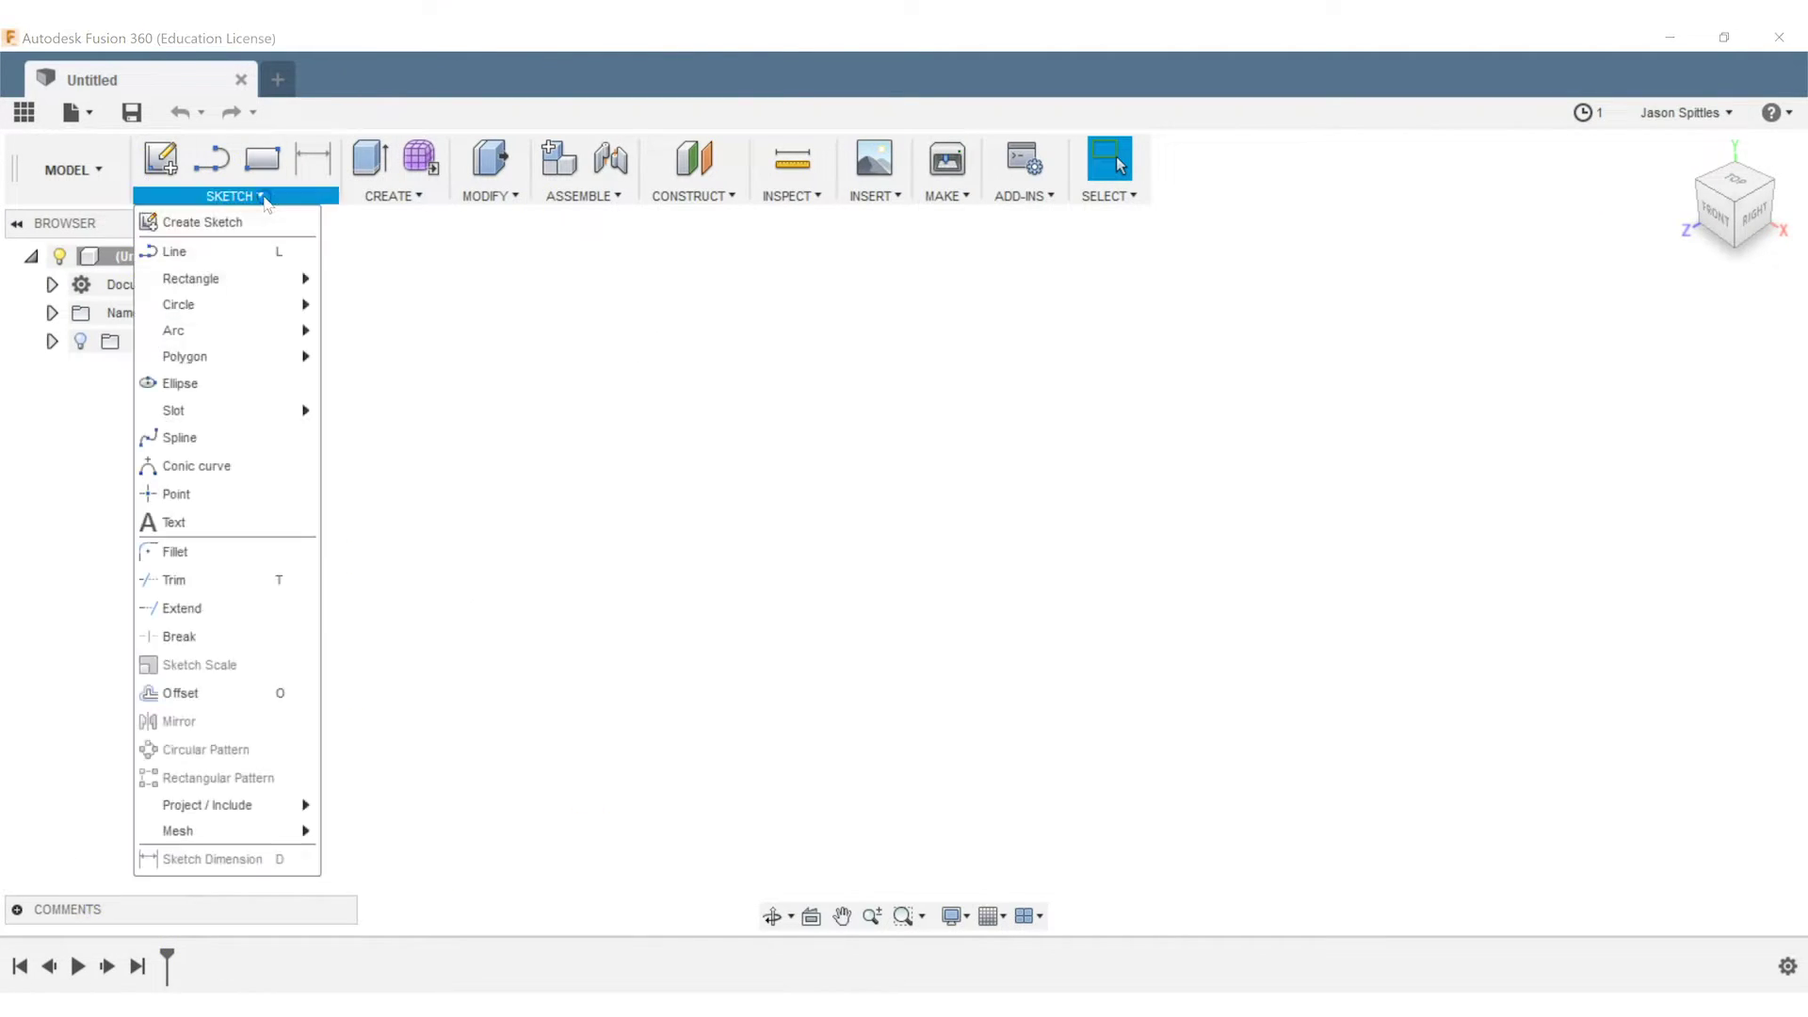
click(193, 215)
click(814, 585)
key(r)
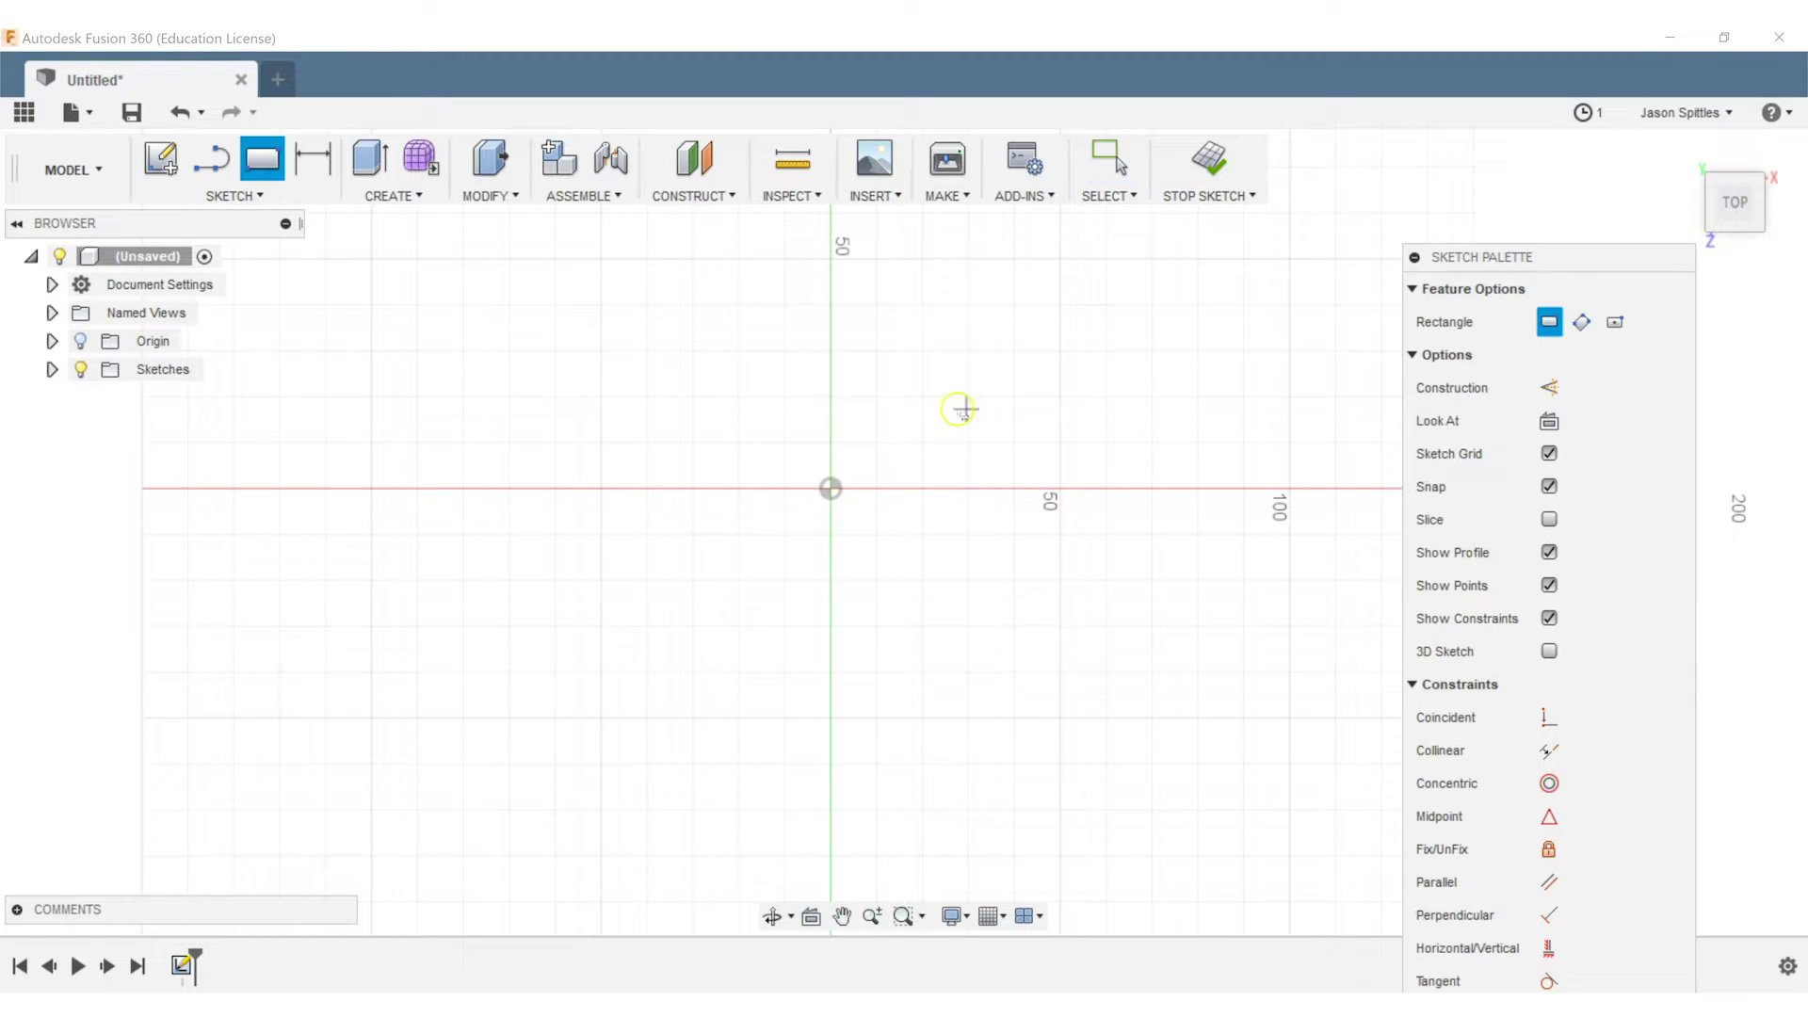
click(830, 352)
click(877, 673)
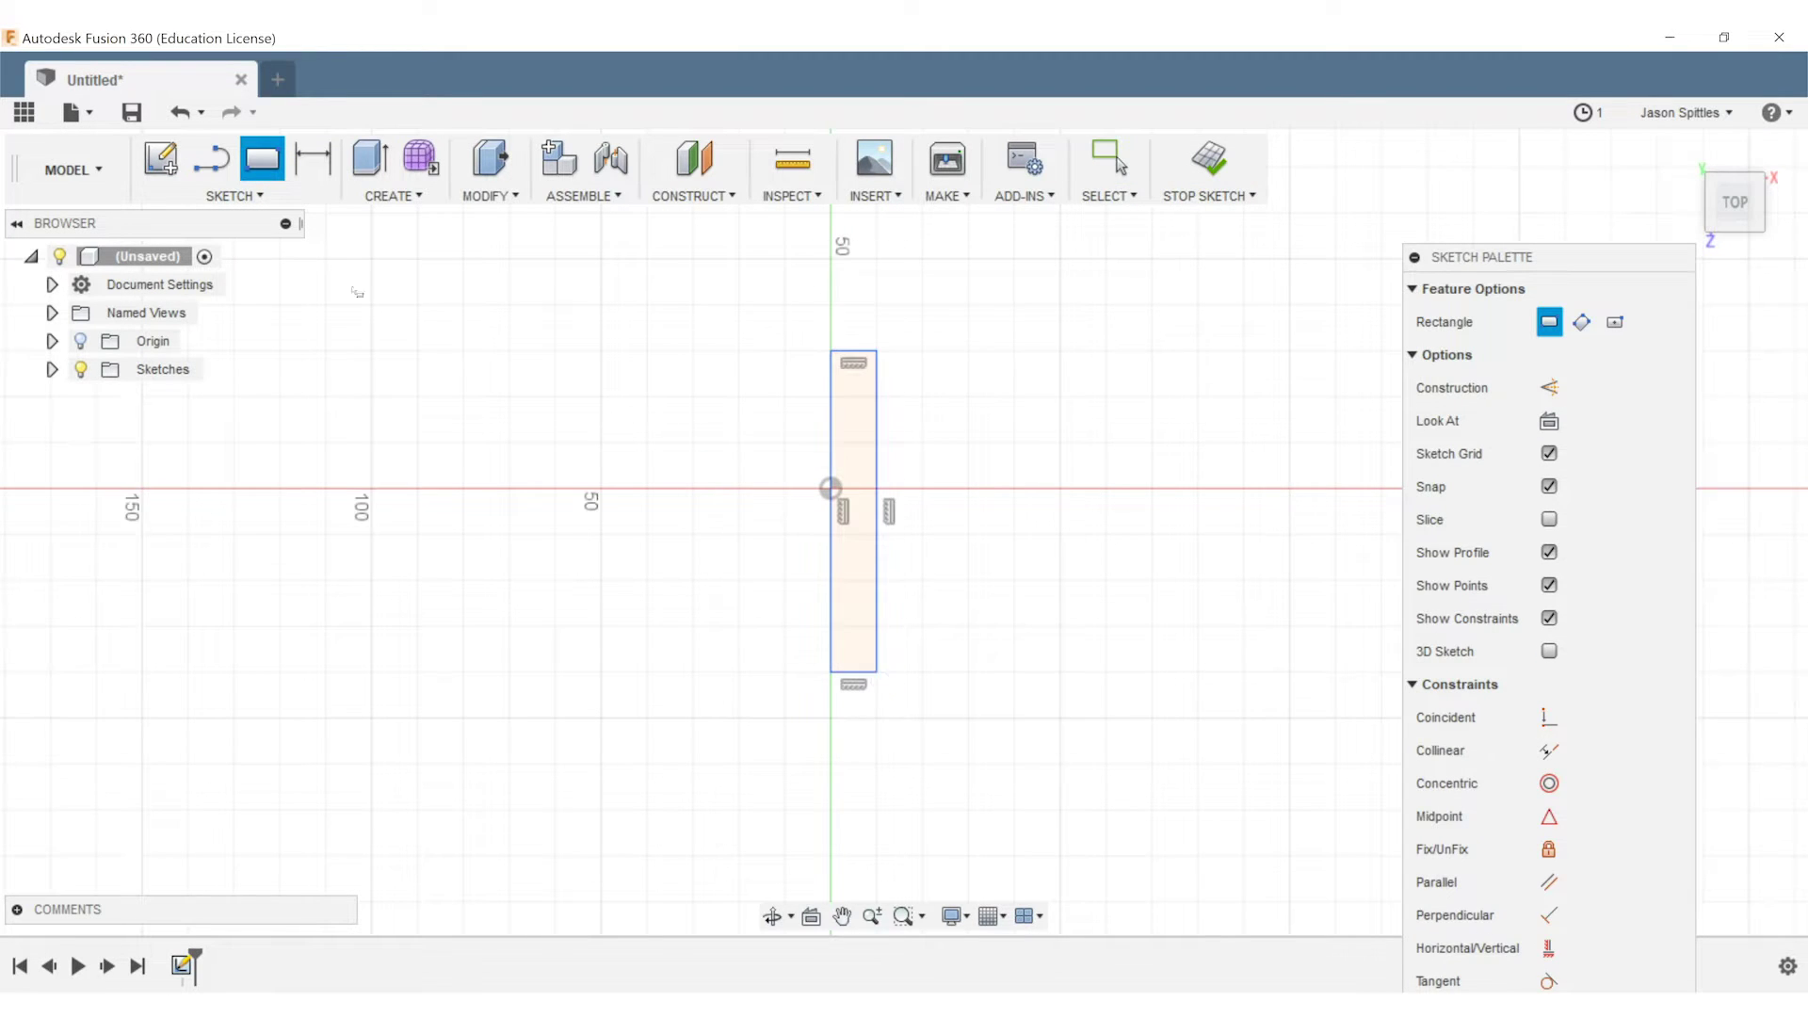
click(875, 512)
key(d)
key(Escape)
key(ctrl+z)
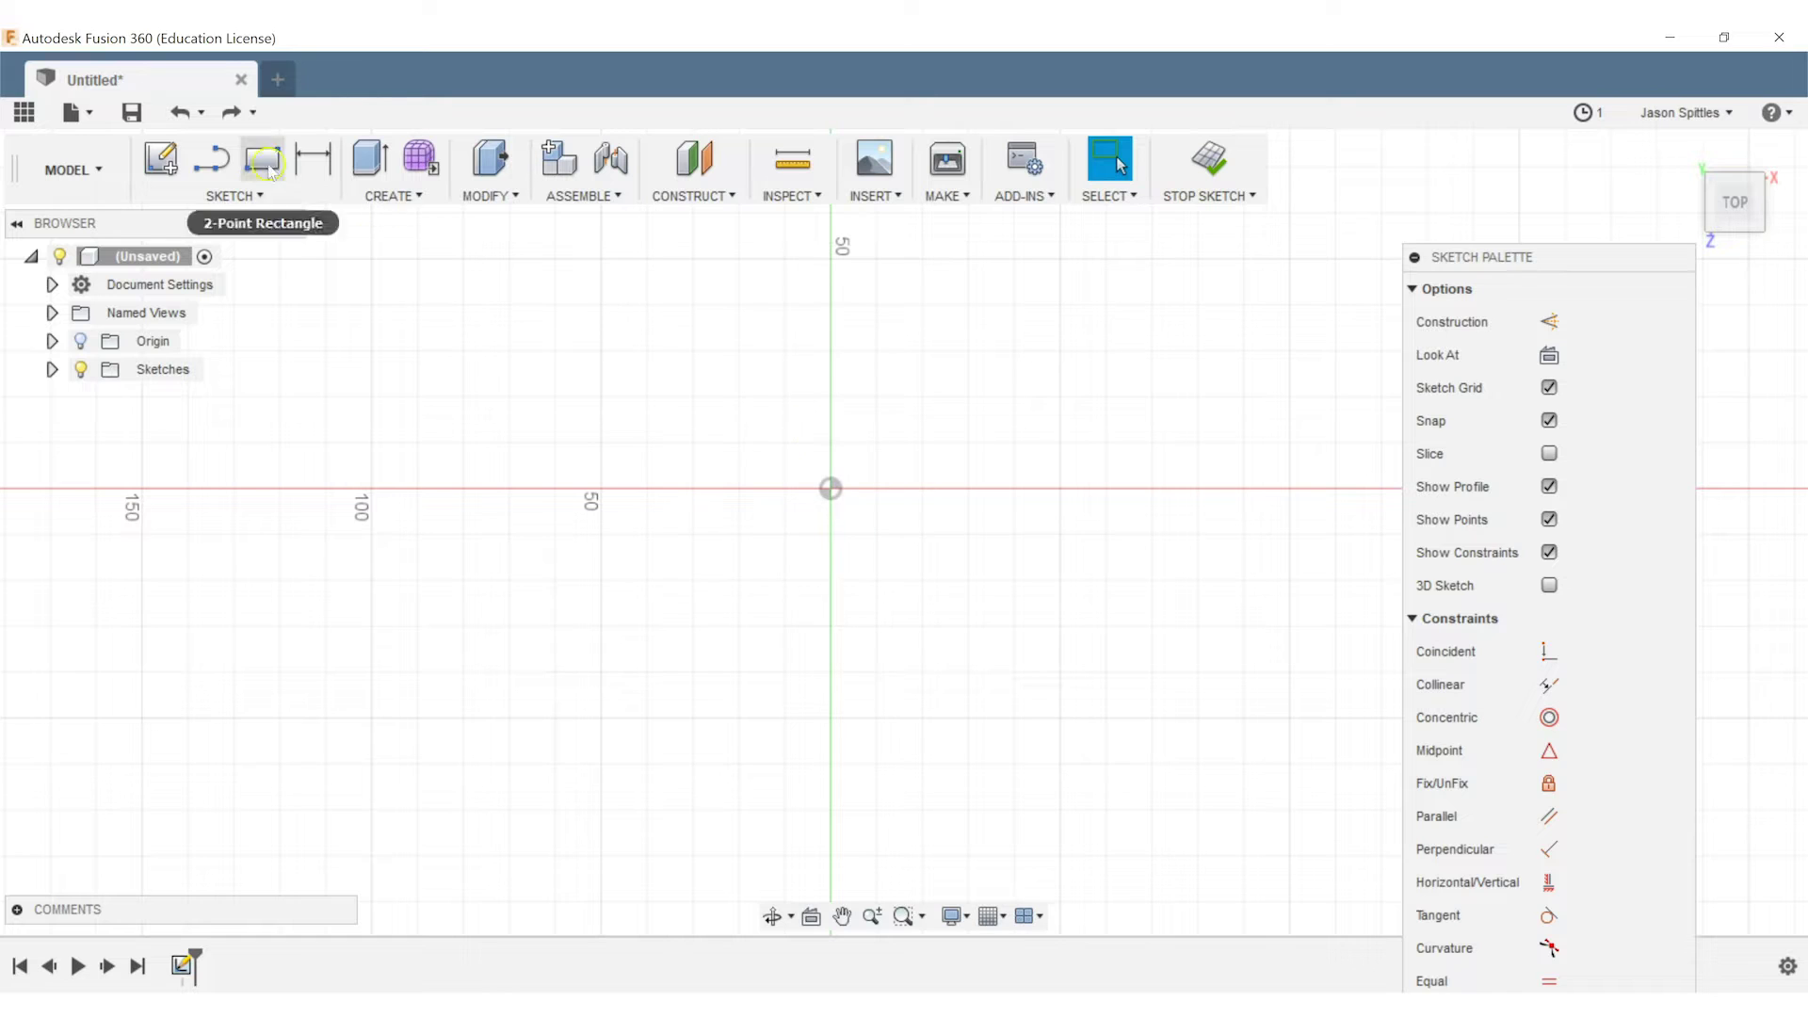
Sketch a two-point rectangle 5 mm wide and 150 mm long, with its upper corner on the vertical axis above the origin
click(263, 158)
click(831, 350)
key(Tab)
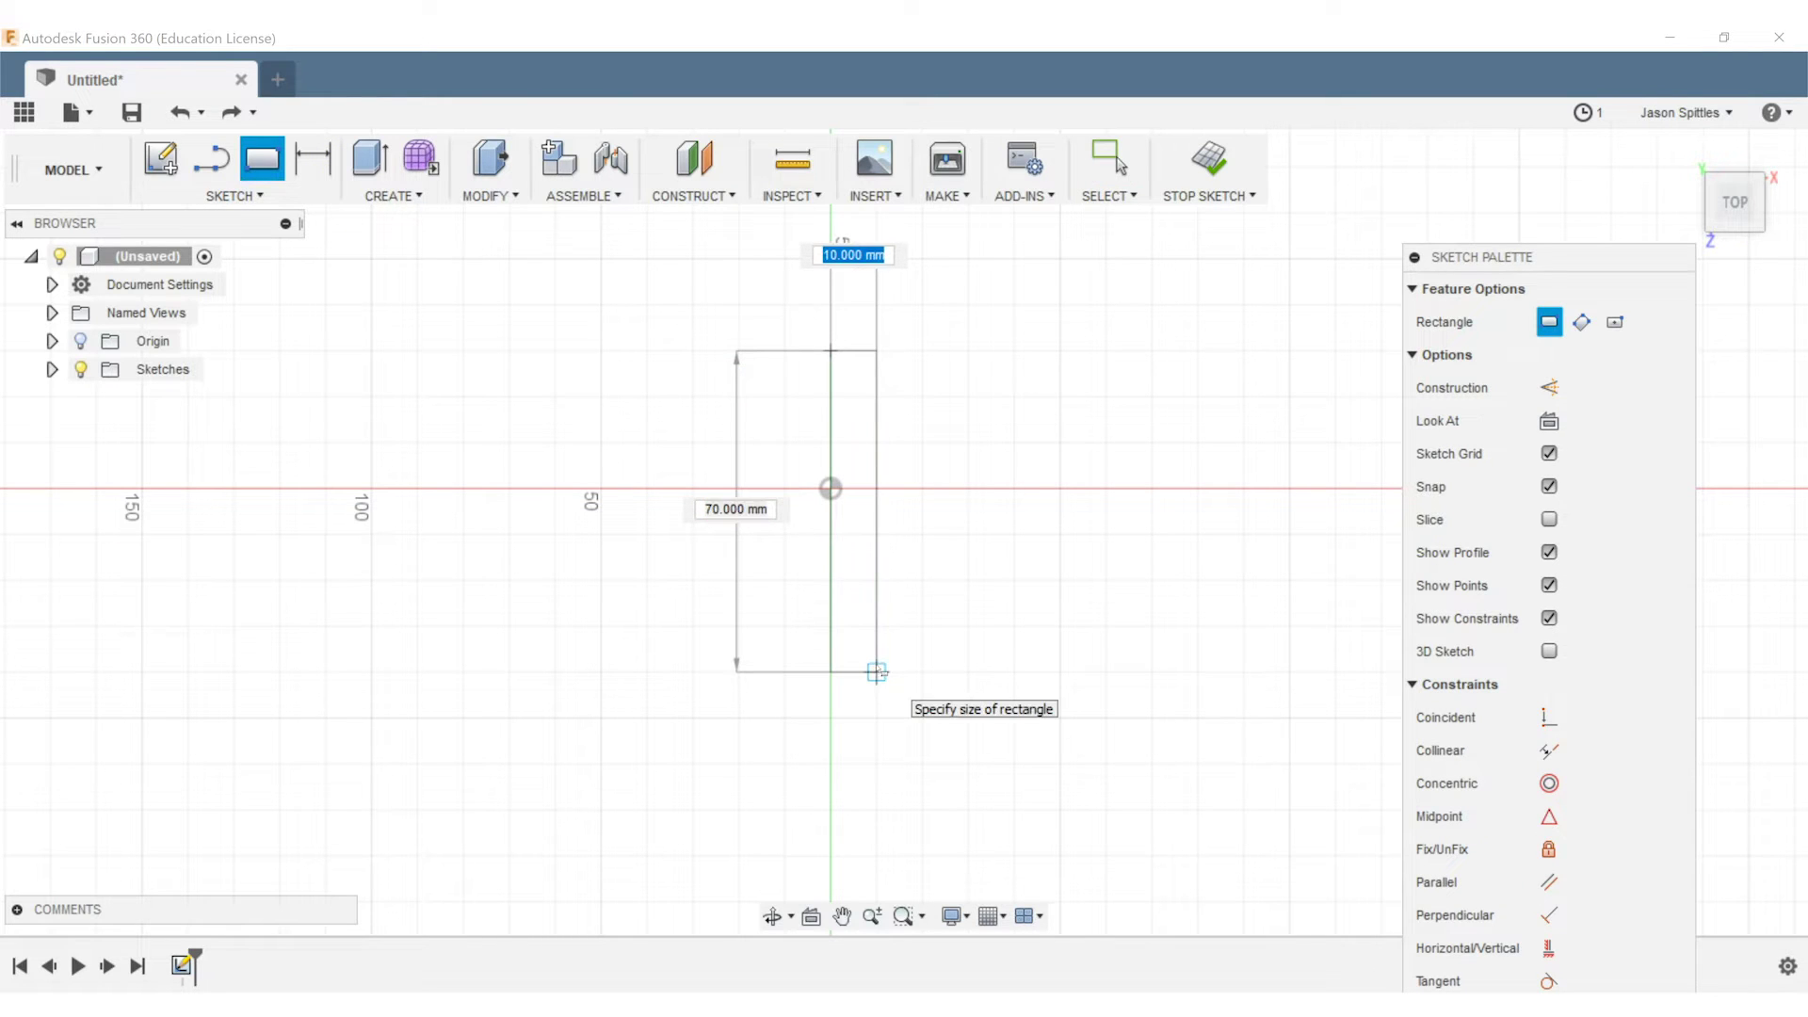
text(5)
key(Tab)
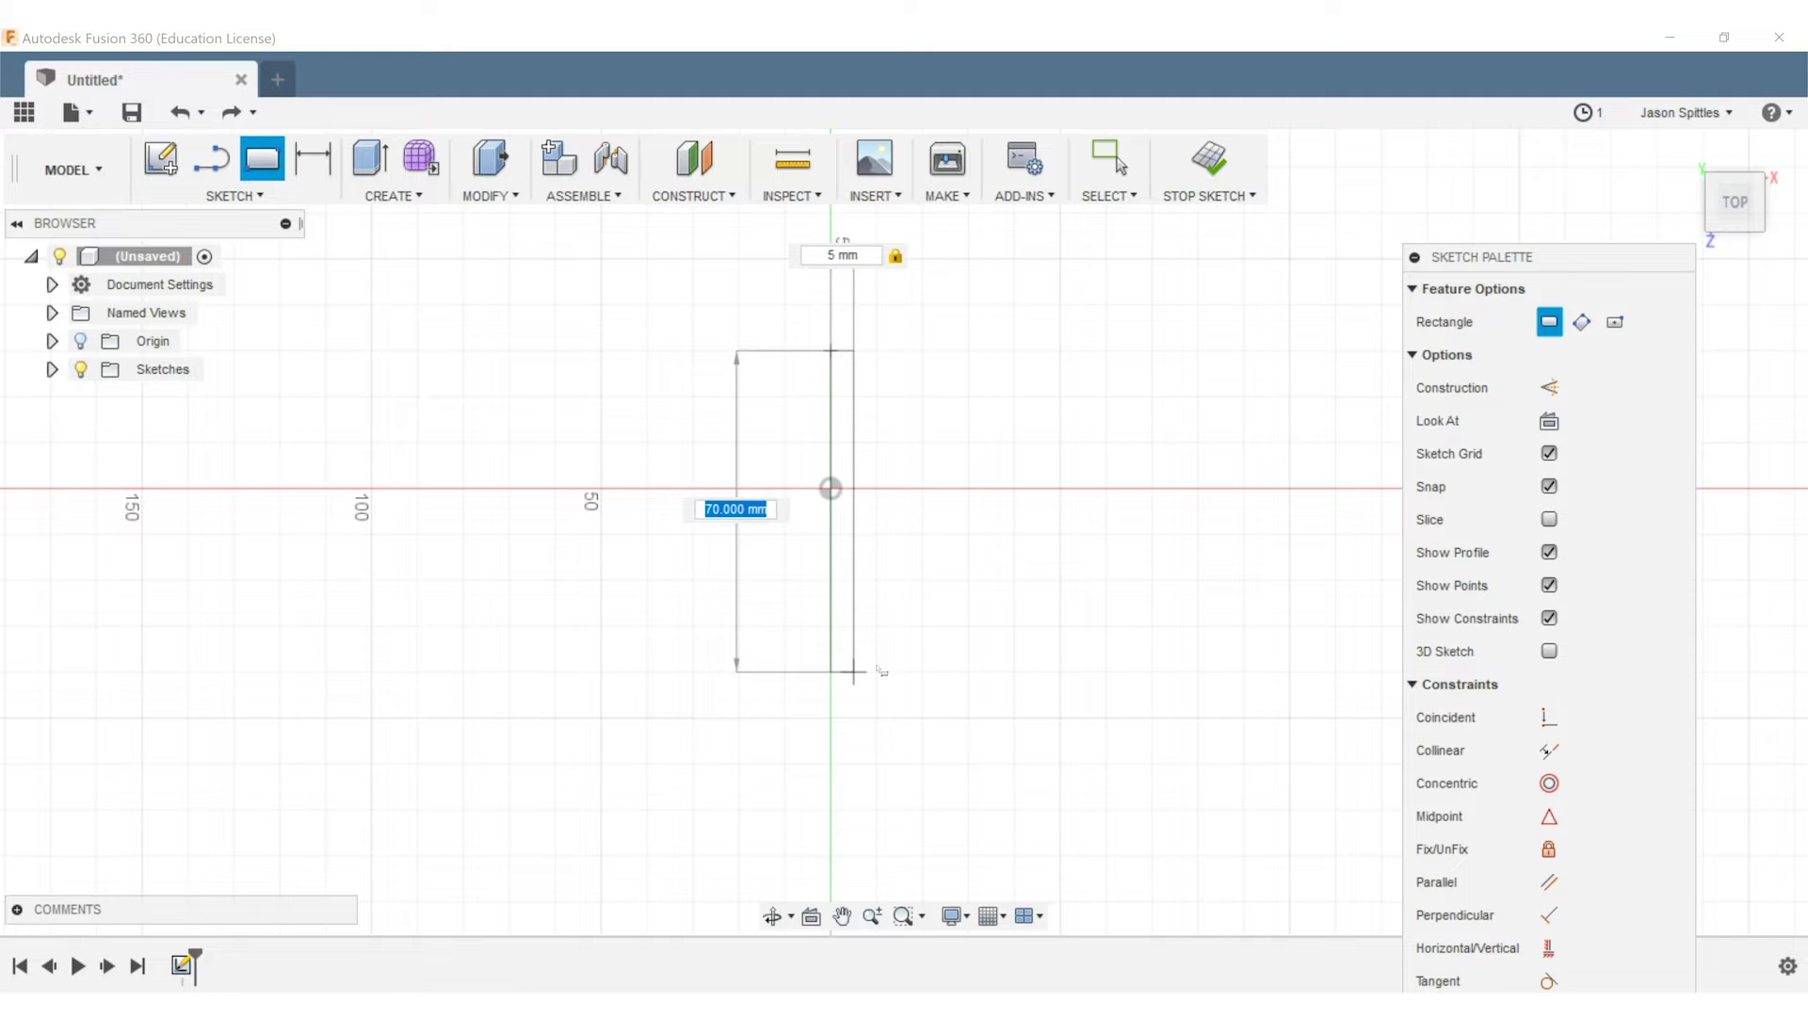
key(Return)
middle_drag(975, 697, 952, 516)
scroll(952, 516, down, 3)
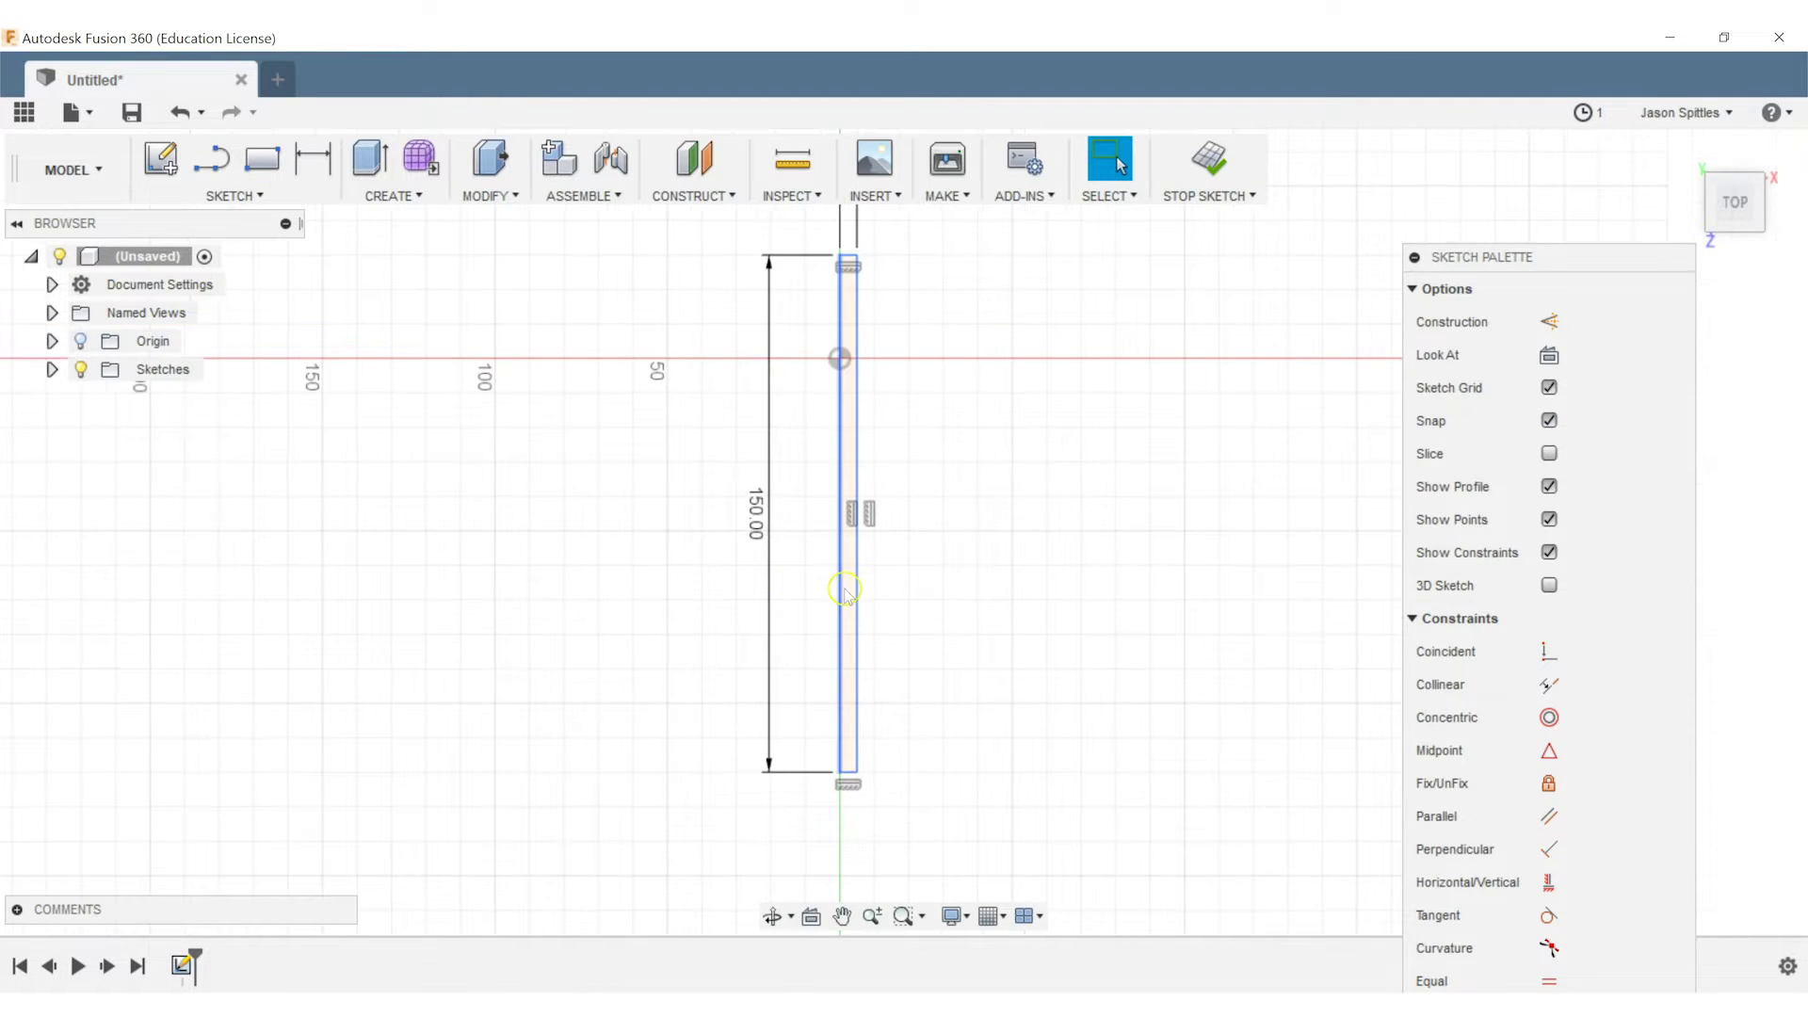
Extrude the narrow rectangle 20 mm downward as a new body
click(851, 420)
key(e)
right_click(1033, 680)
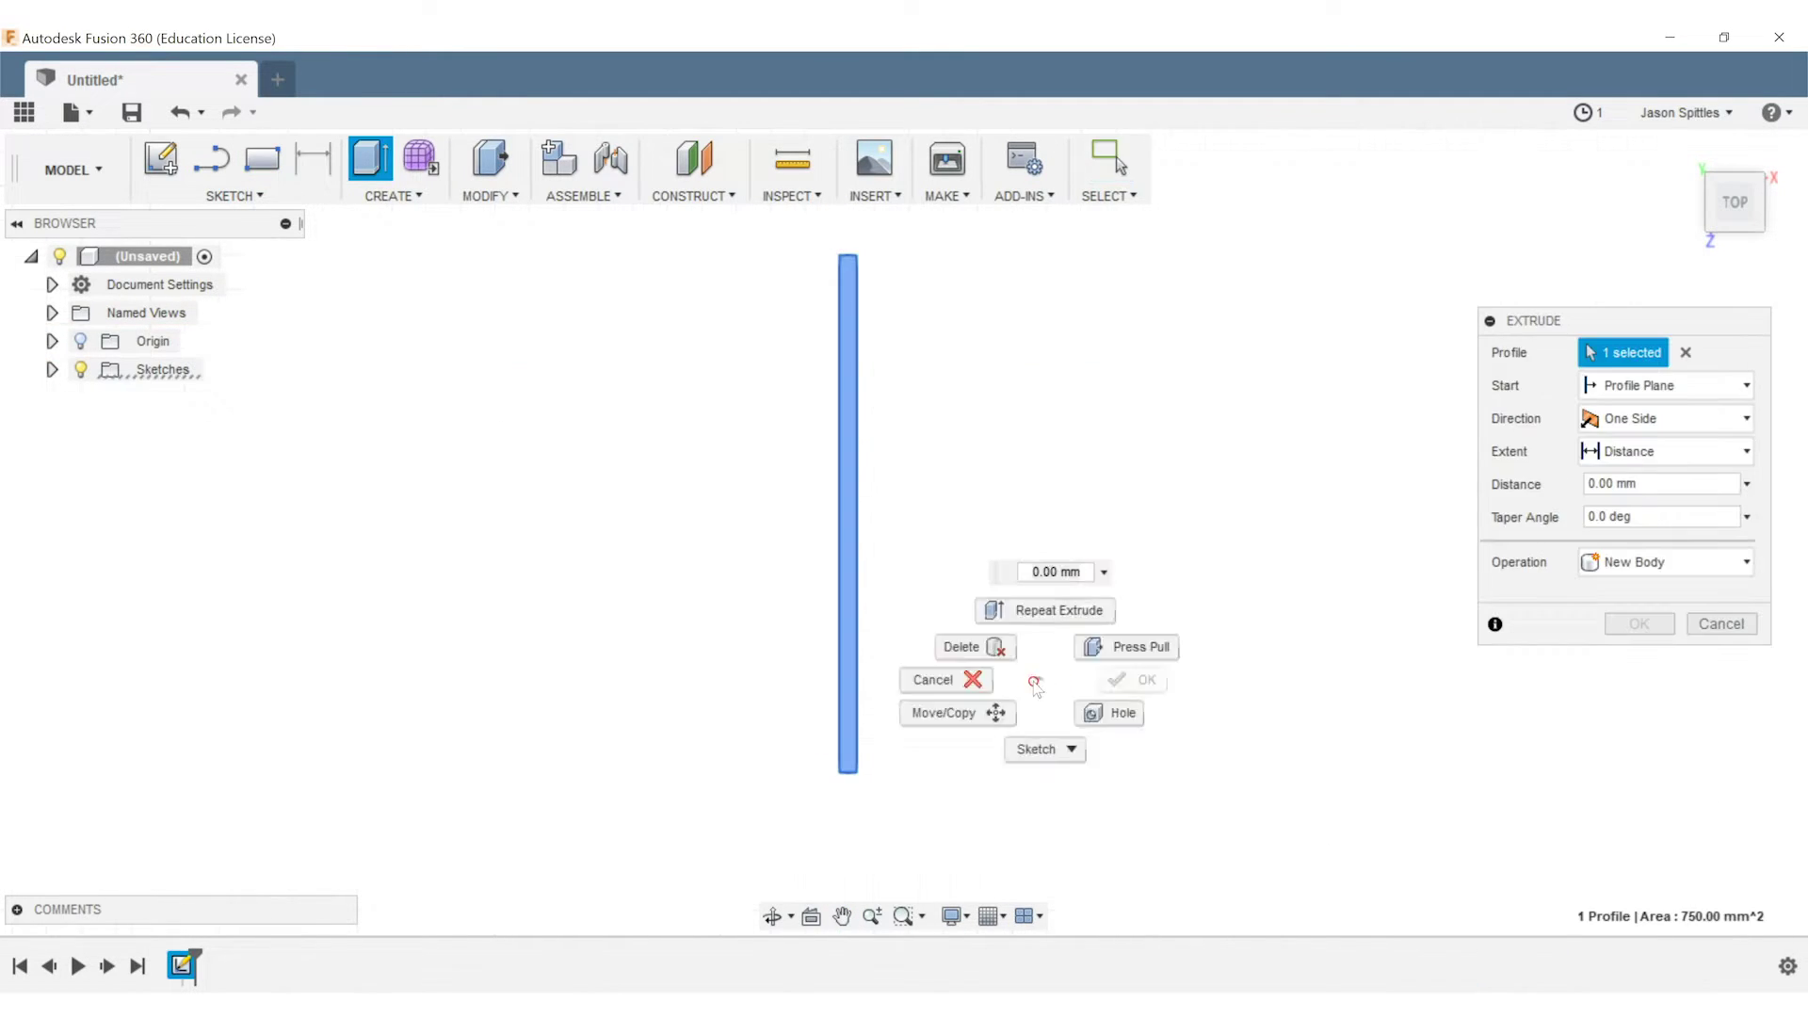
shift+middle_drag(1033, 680, 1065, 530)
drag(868, 497, 868, 575)
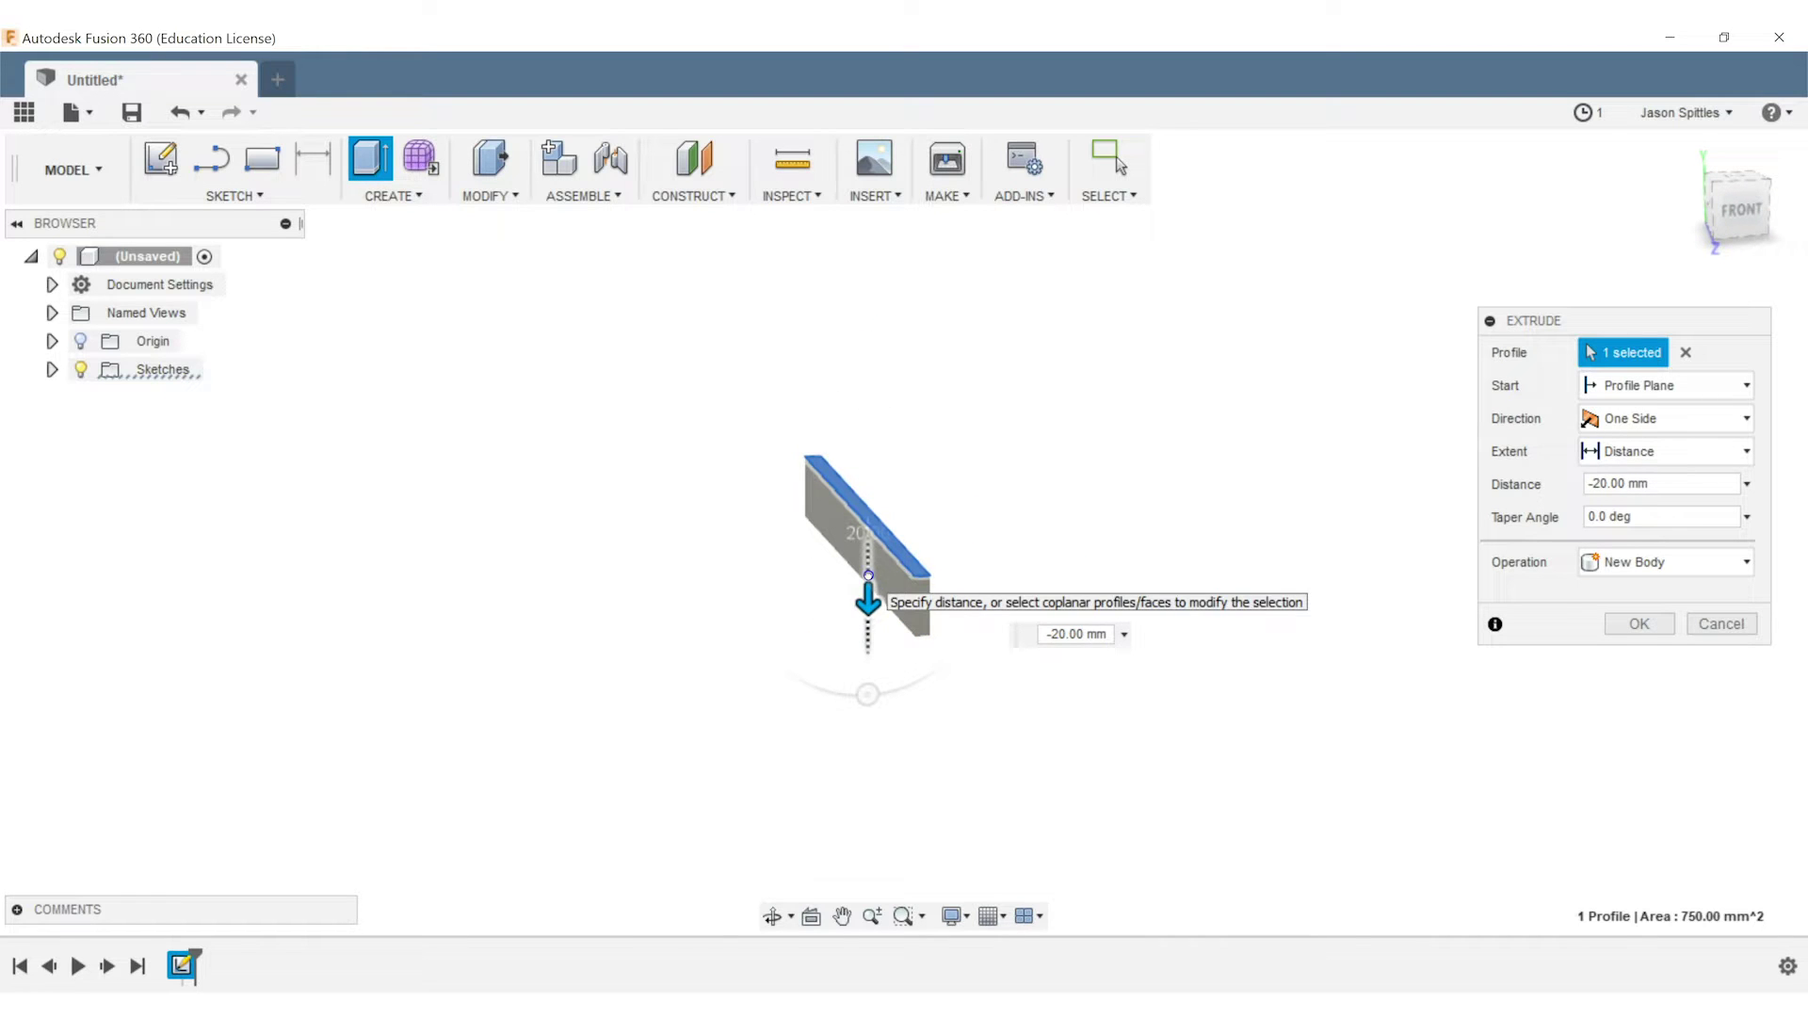
key(Return)
mouse_move(1041, 528)
shift+middle_down()
mouse_move(1017, 613)
mouse_move(956, 556)
mouse_move(944, 633)
shift+middle_up()
Show the layout grid and start a new sketch on the horizontal plane in top view
click(989, 916)
click(985, 766)
click(1734, 192)
click(265, 166)
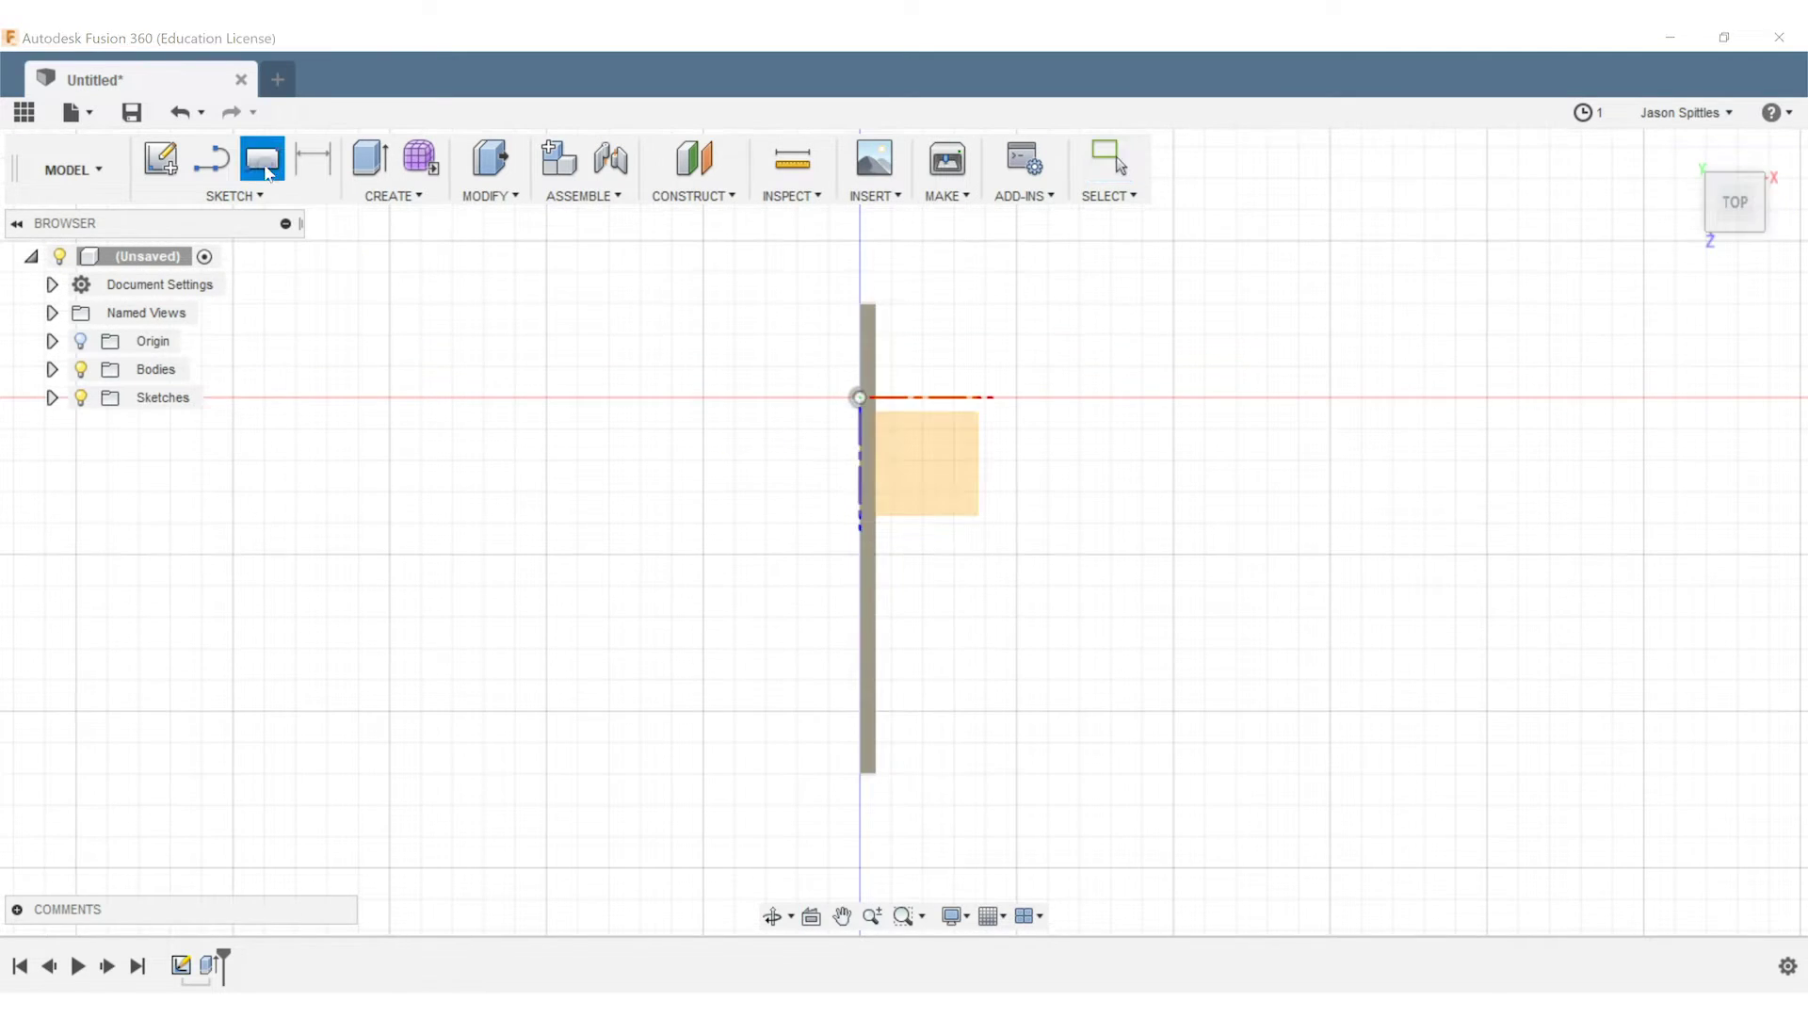
click(937, 471)
Sketch a two-point circle 75 mm in diameter beside the bar, on the negative X side
click(248, 200)
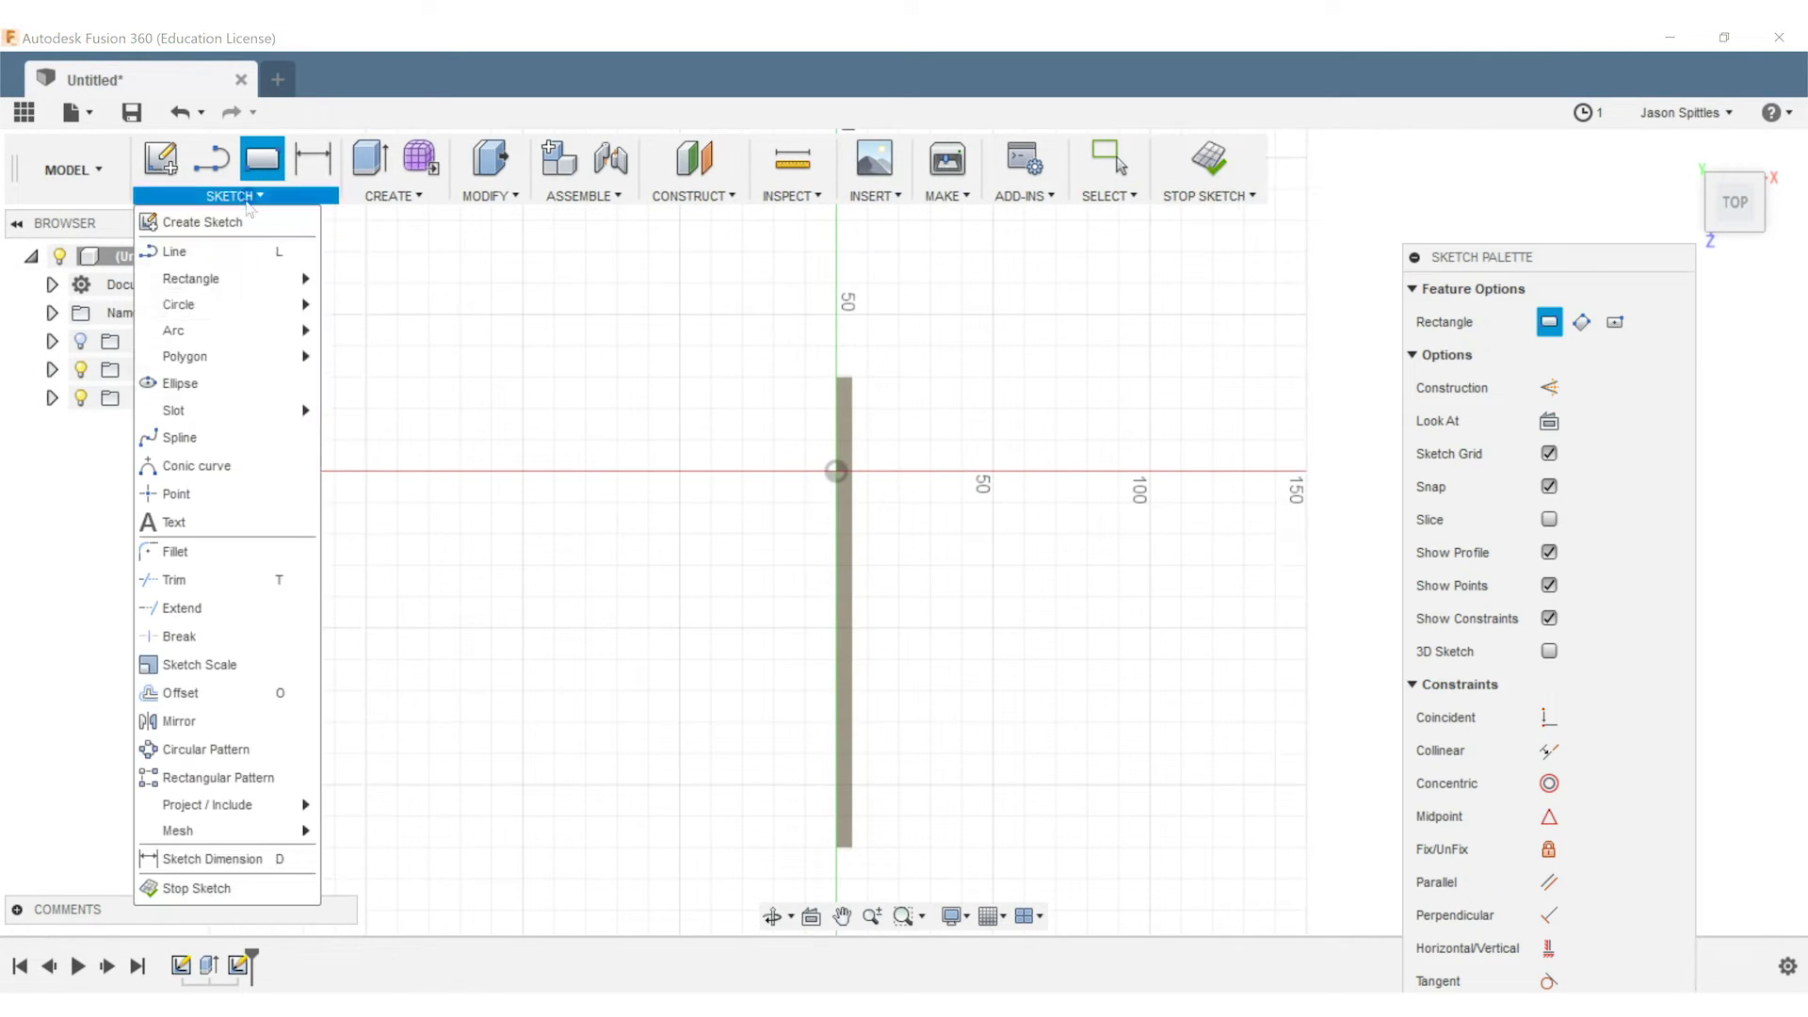
mouse_move(226, 304)
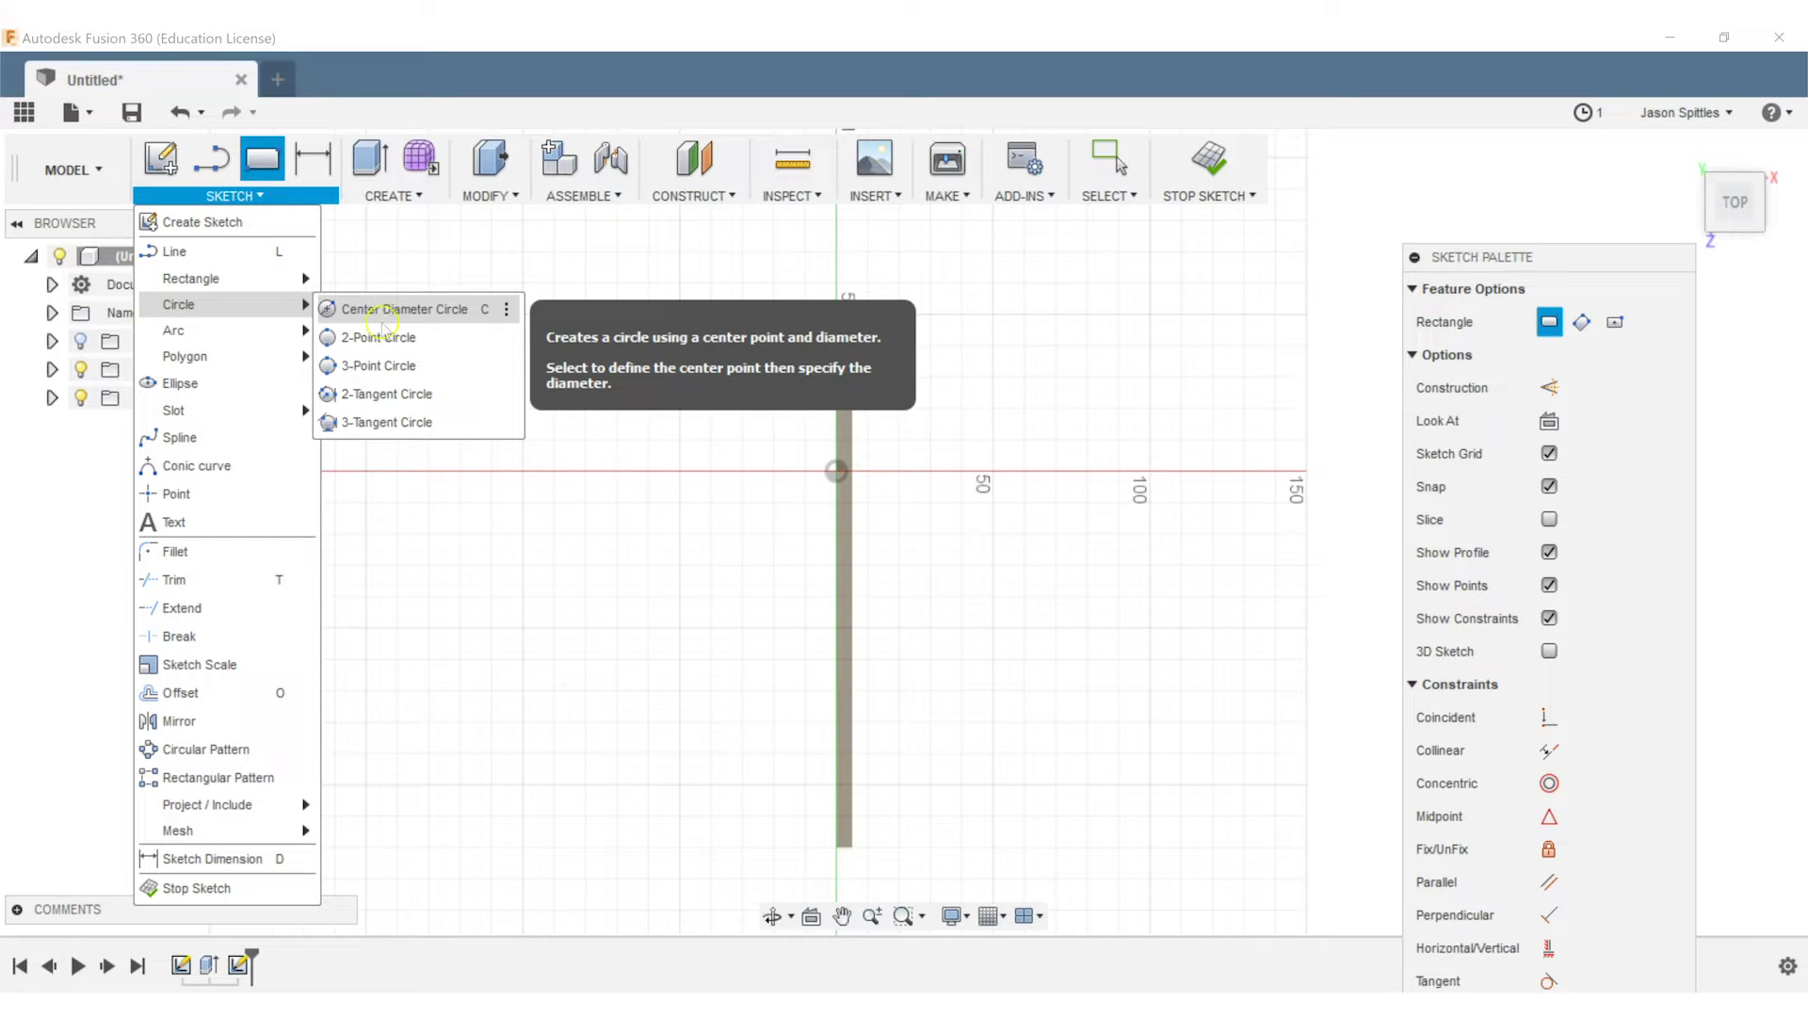
click(381, 336)
click(796, 482)
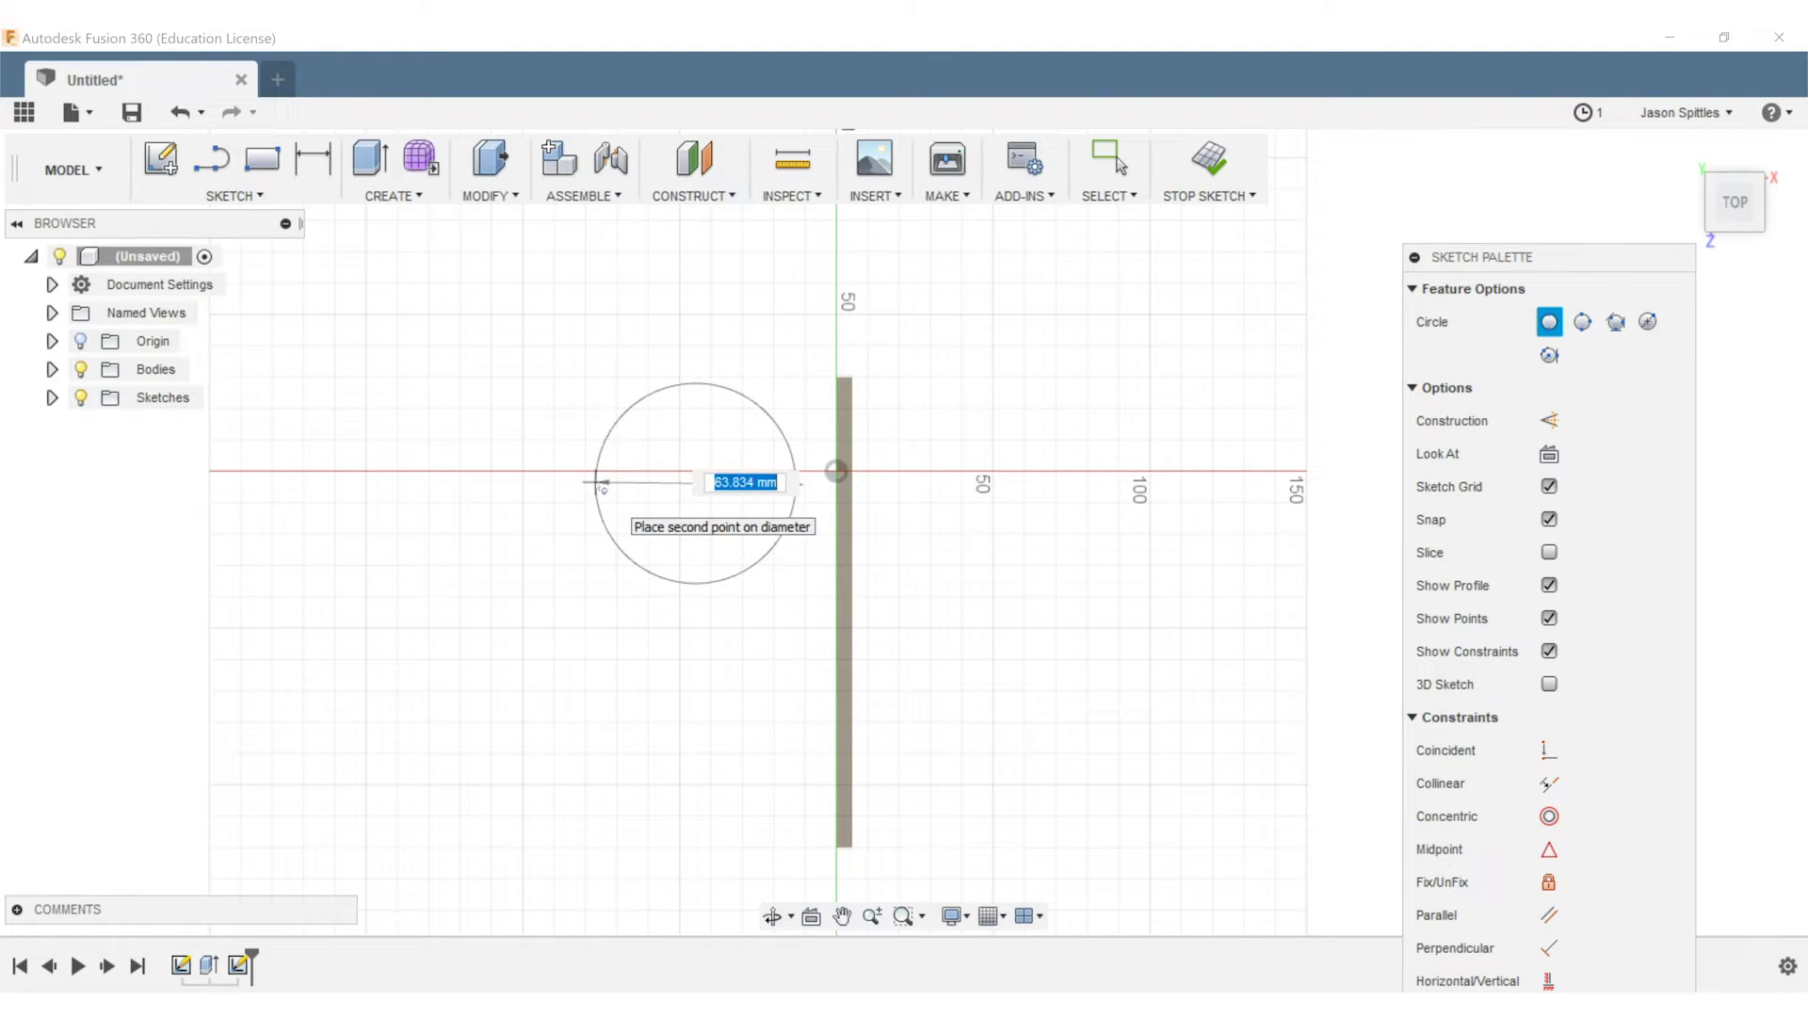
text(75)
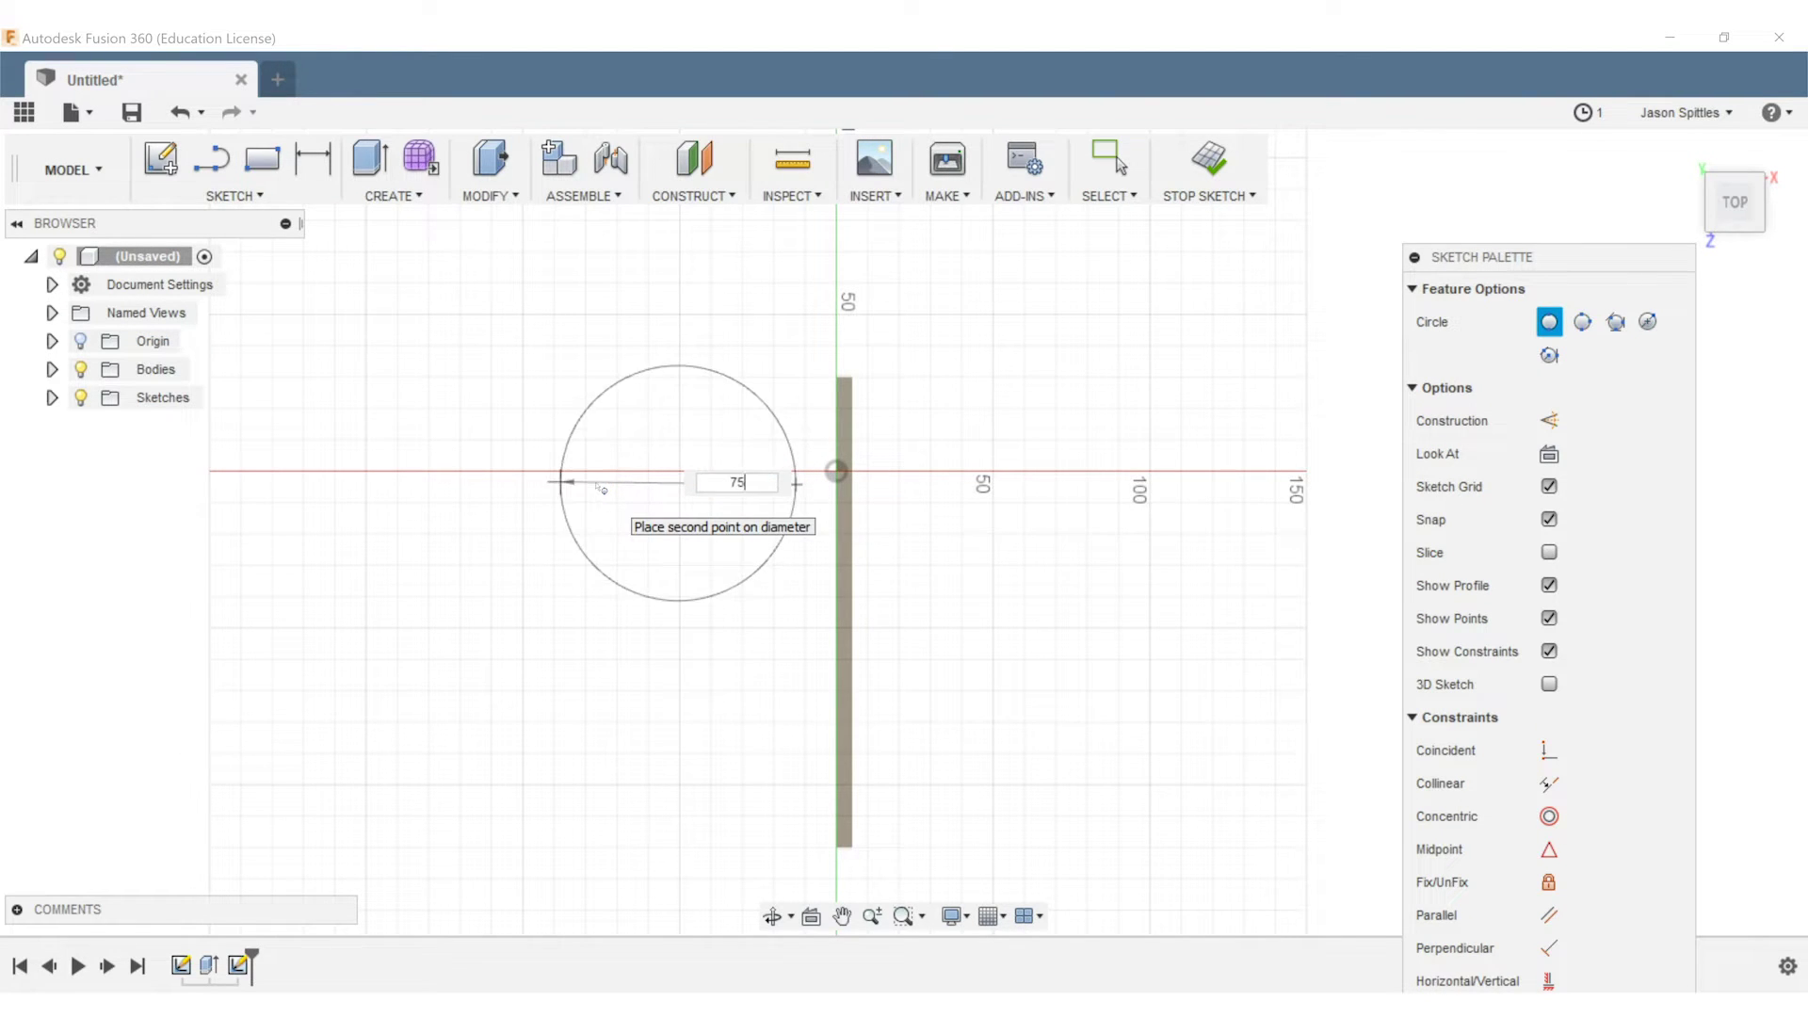
key(Return)
Move the circle slightly down and closer to the bar using Move/Copy
right_click(695, 438)
click(673, 463)
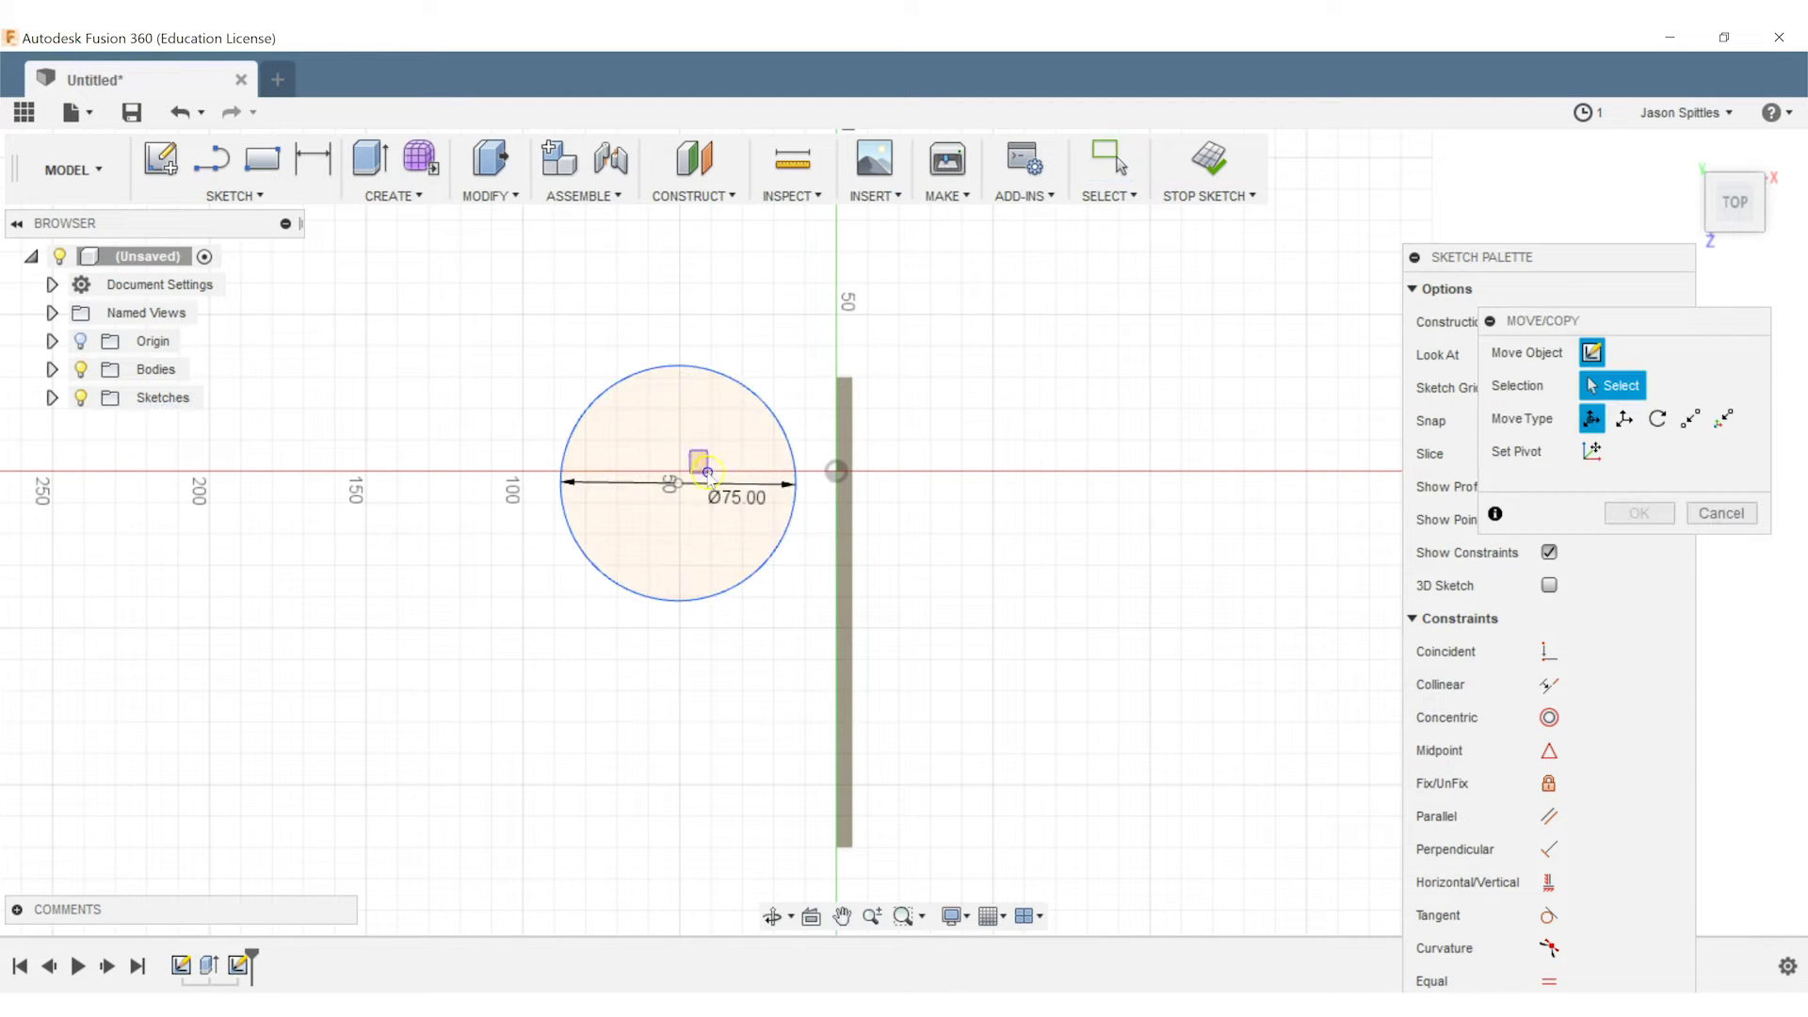
click(680, 484)
mouse_move(705, 458)
mouse_down()
mouse_move(727, 491)
mouse_move(707, 488)
mouse_up()
key(Return)
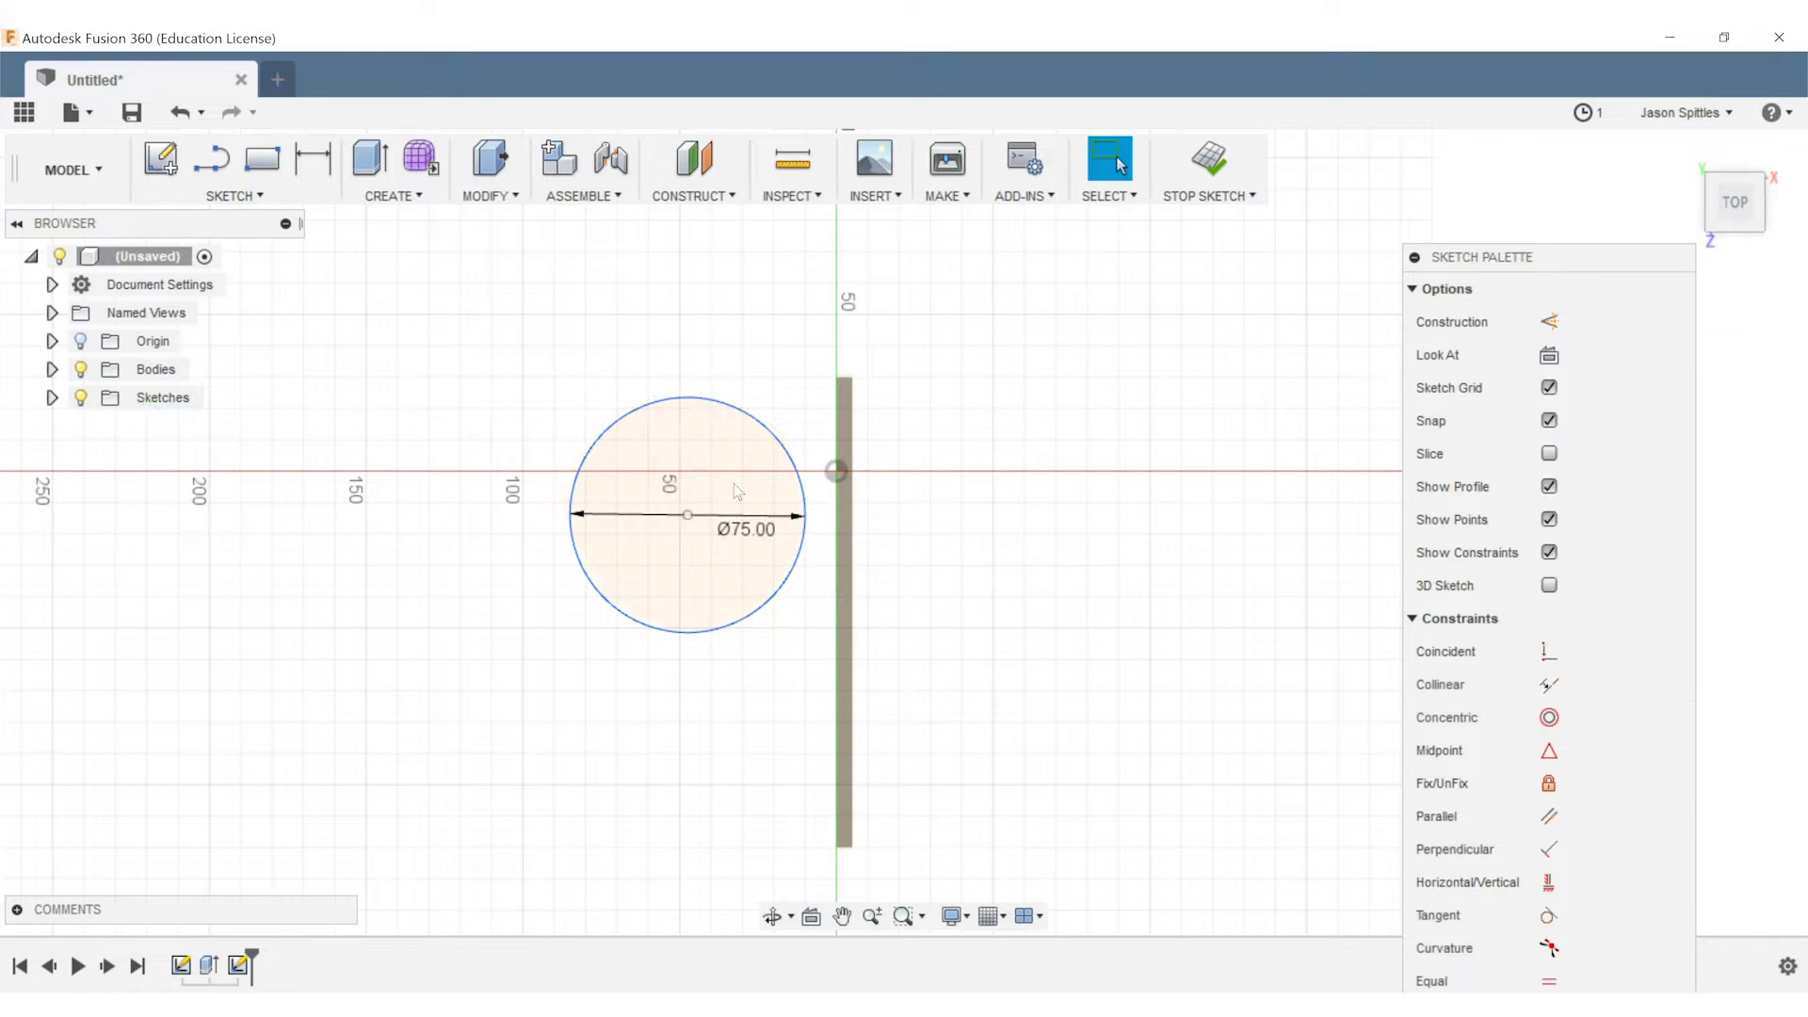
key(l)
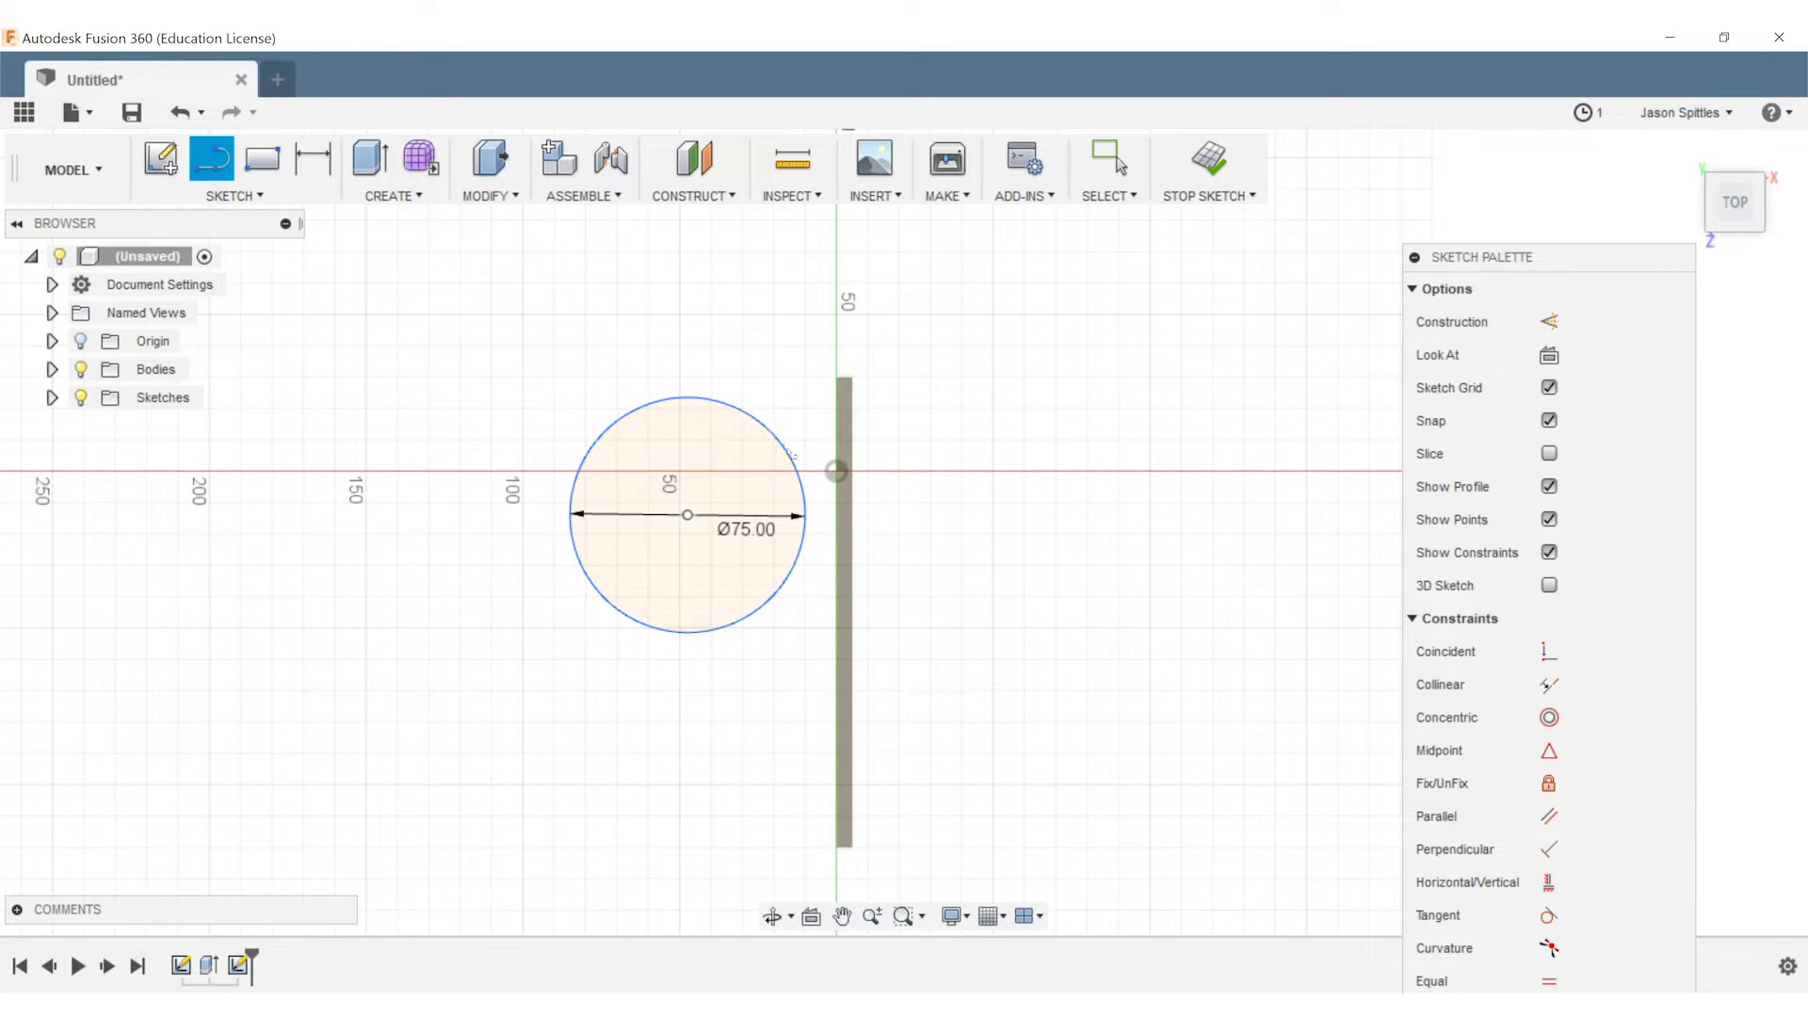
key(r)
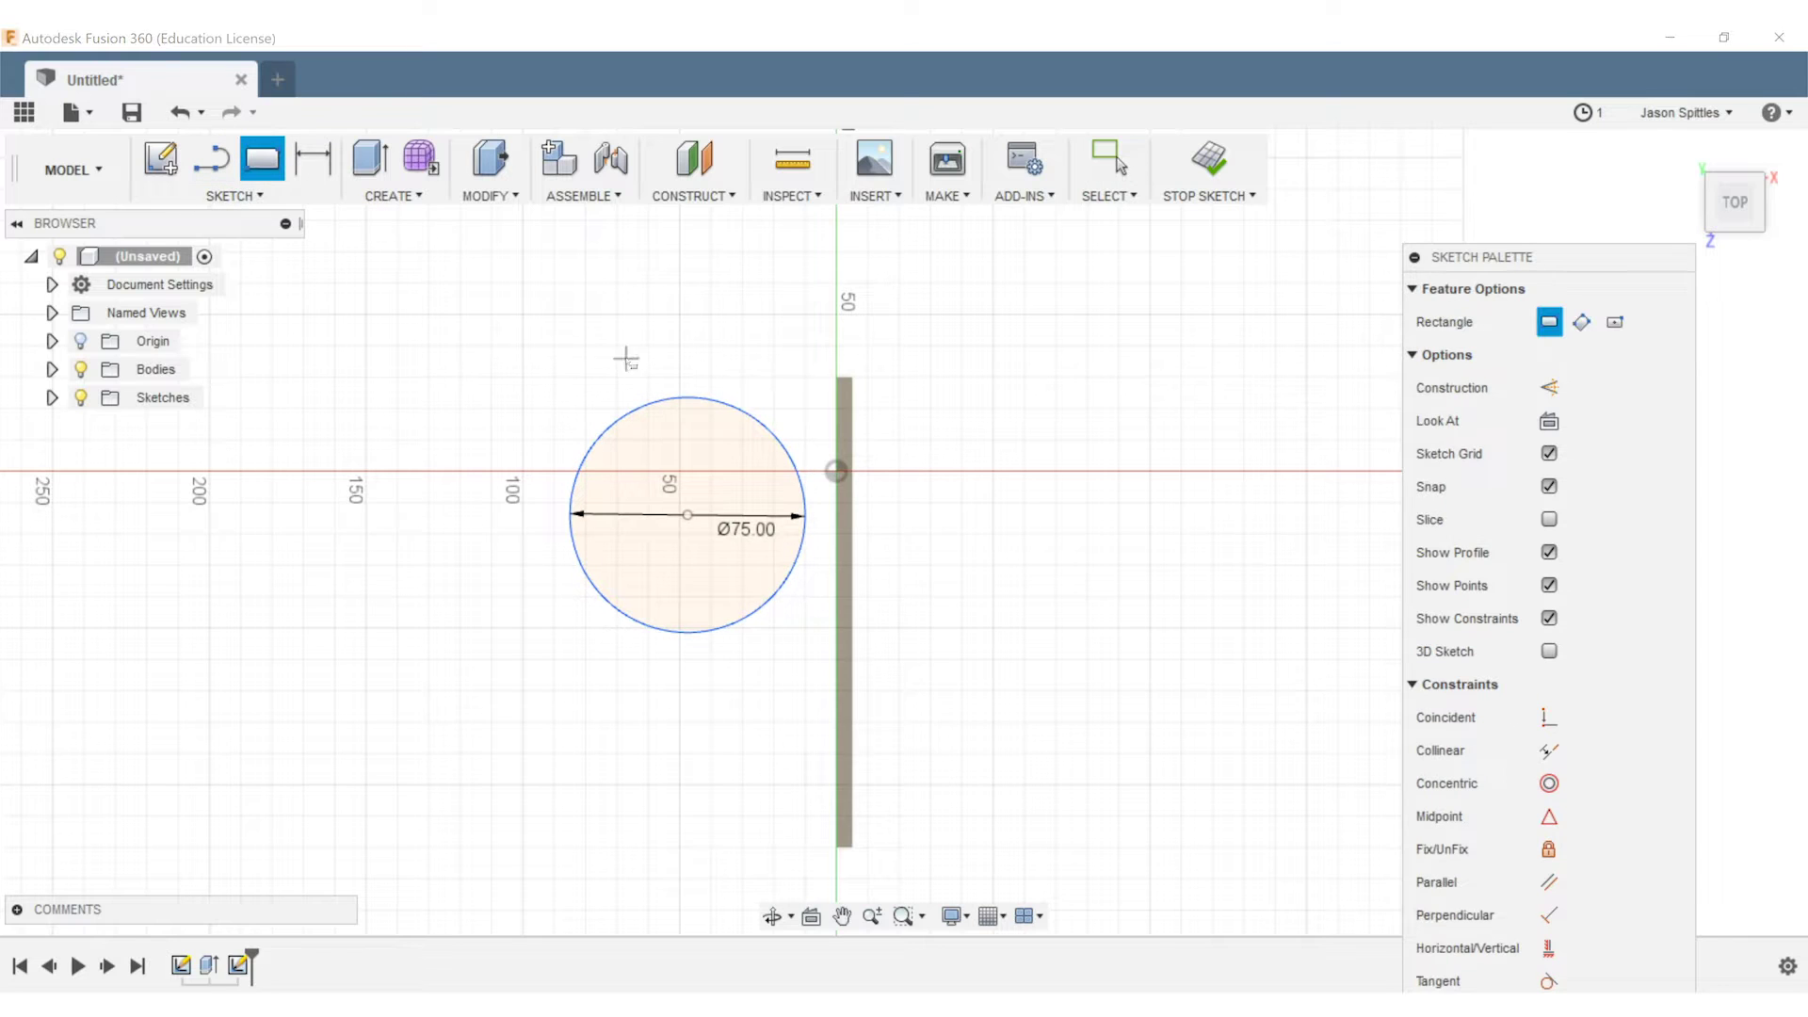
click(789, 456)
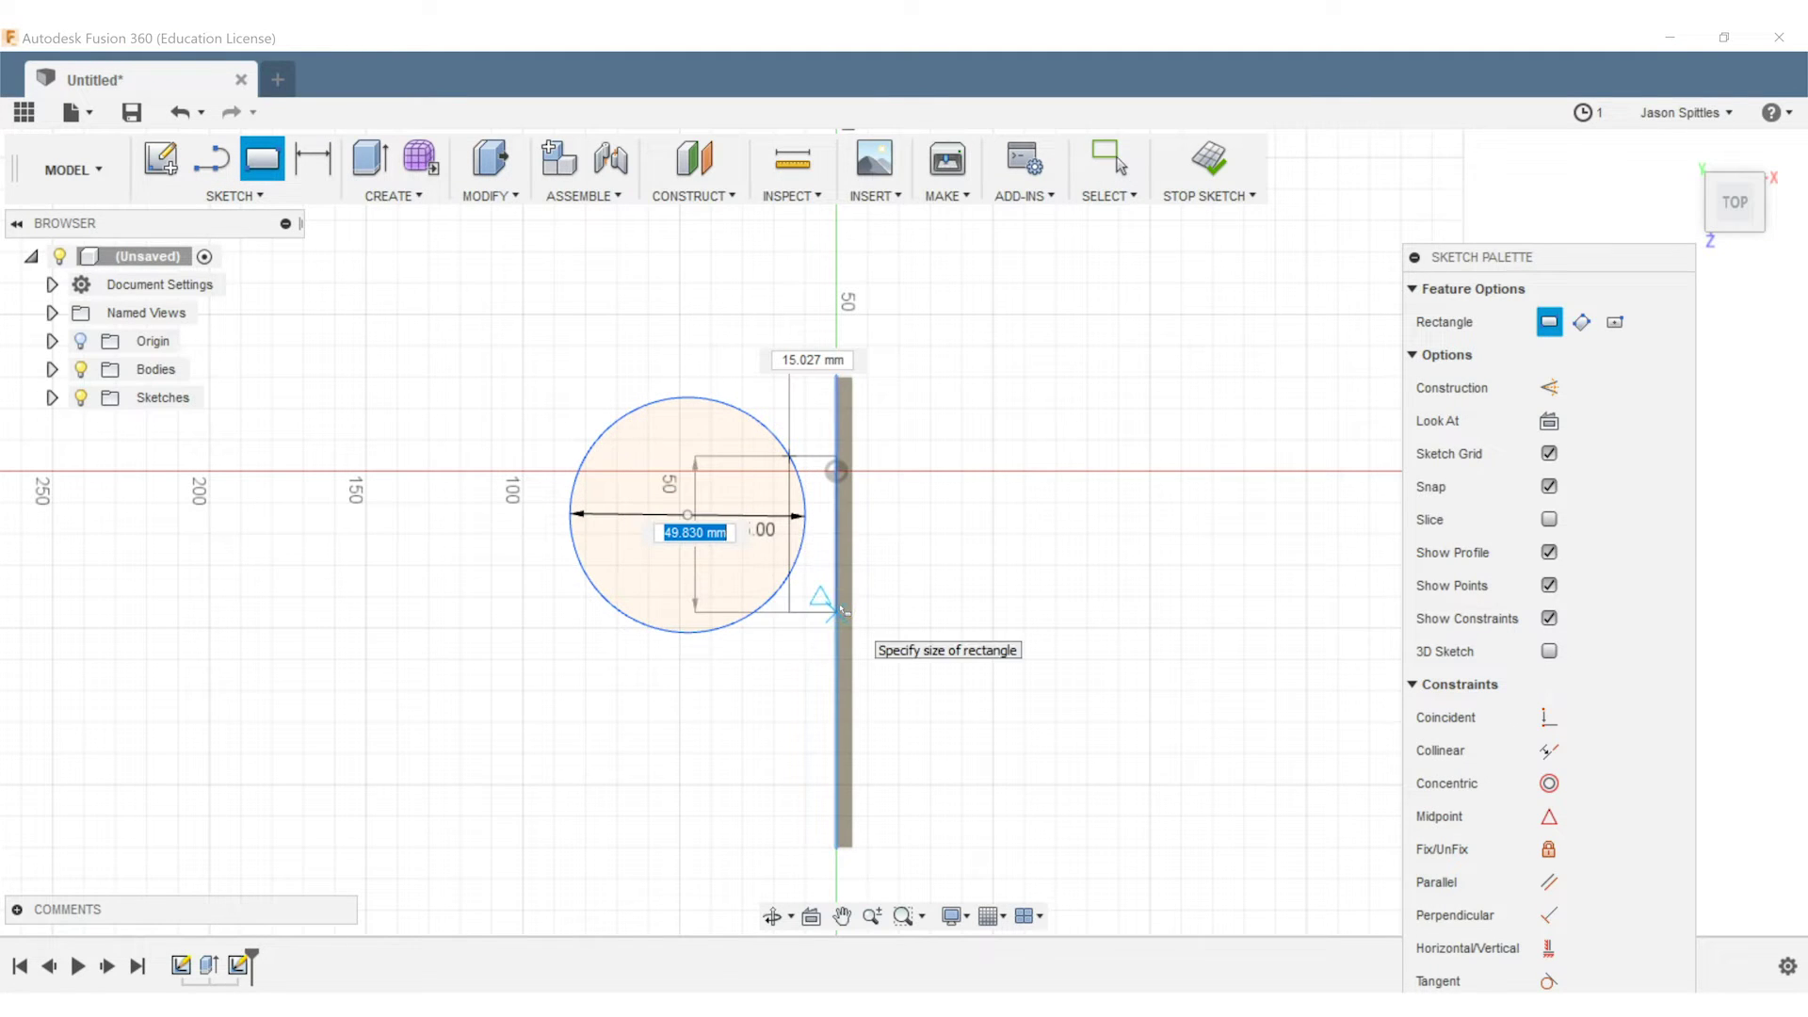
key(Escape)
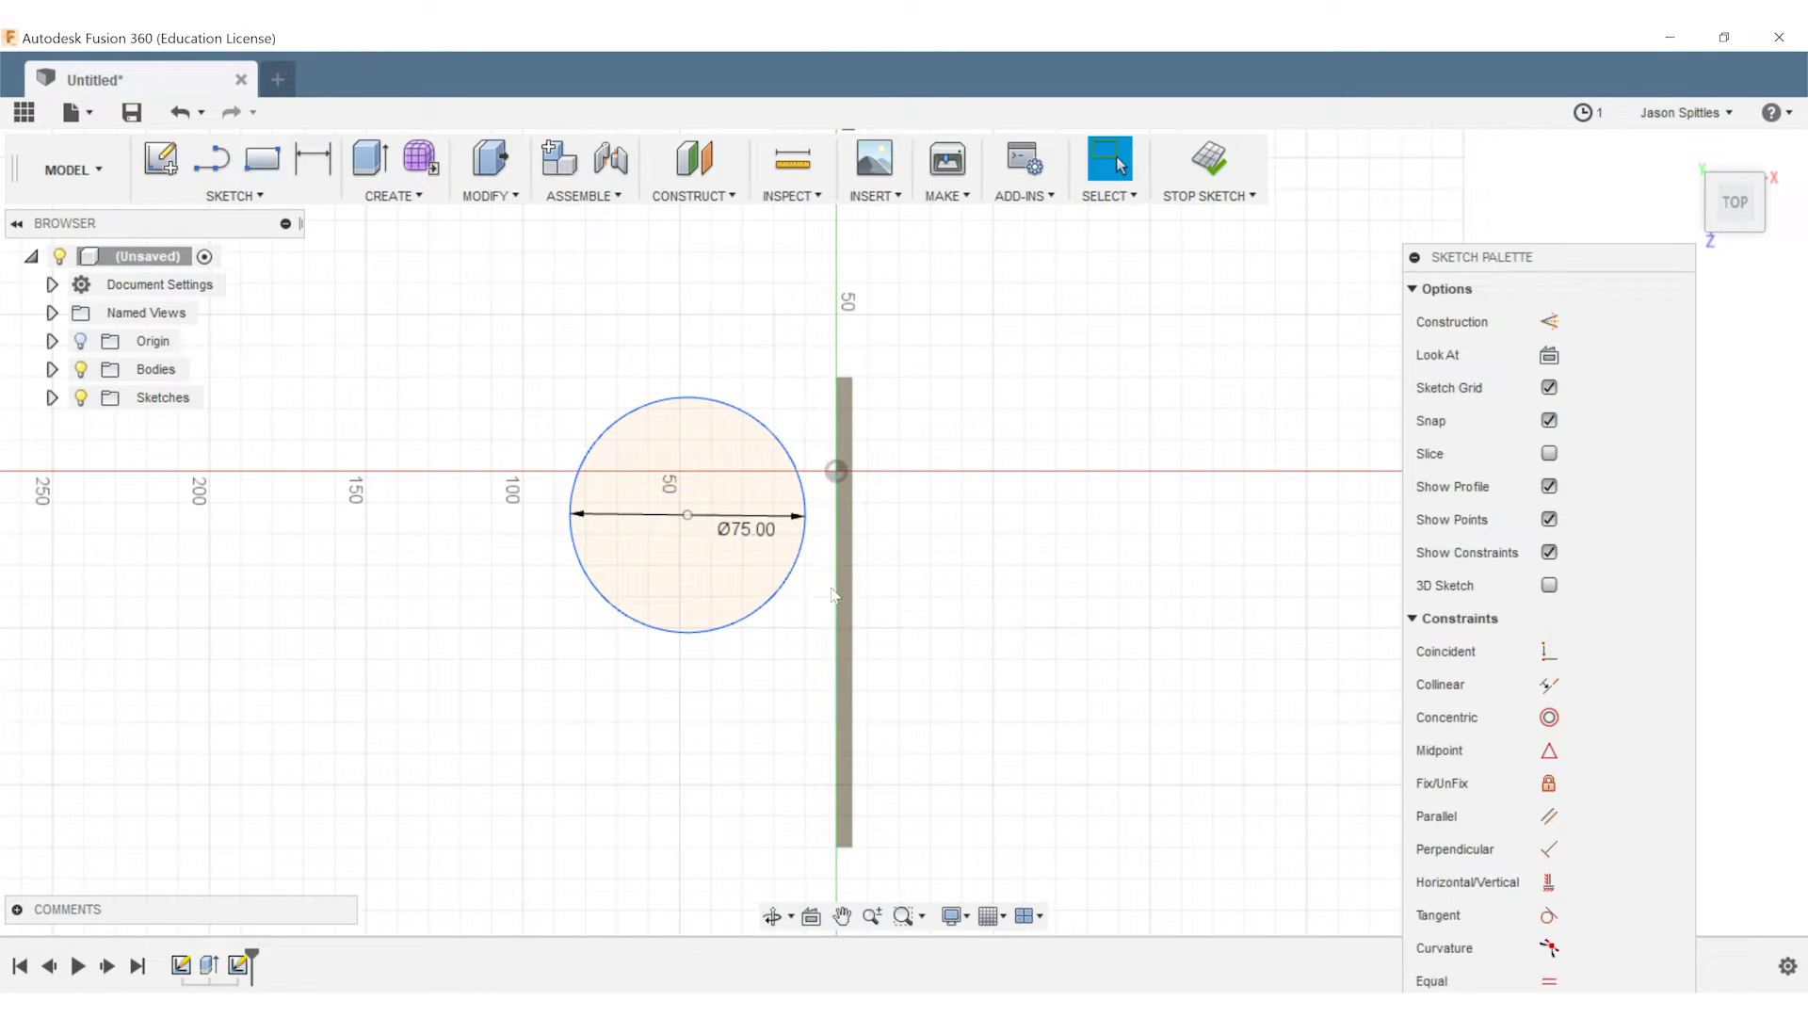
Sketch a connecting rectangle 37.5 mm high and about 15 mm wide from the circle's edge to the bar
key(r)
click(789, 456)
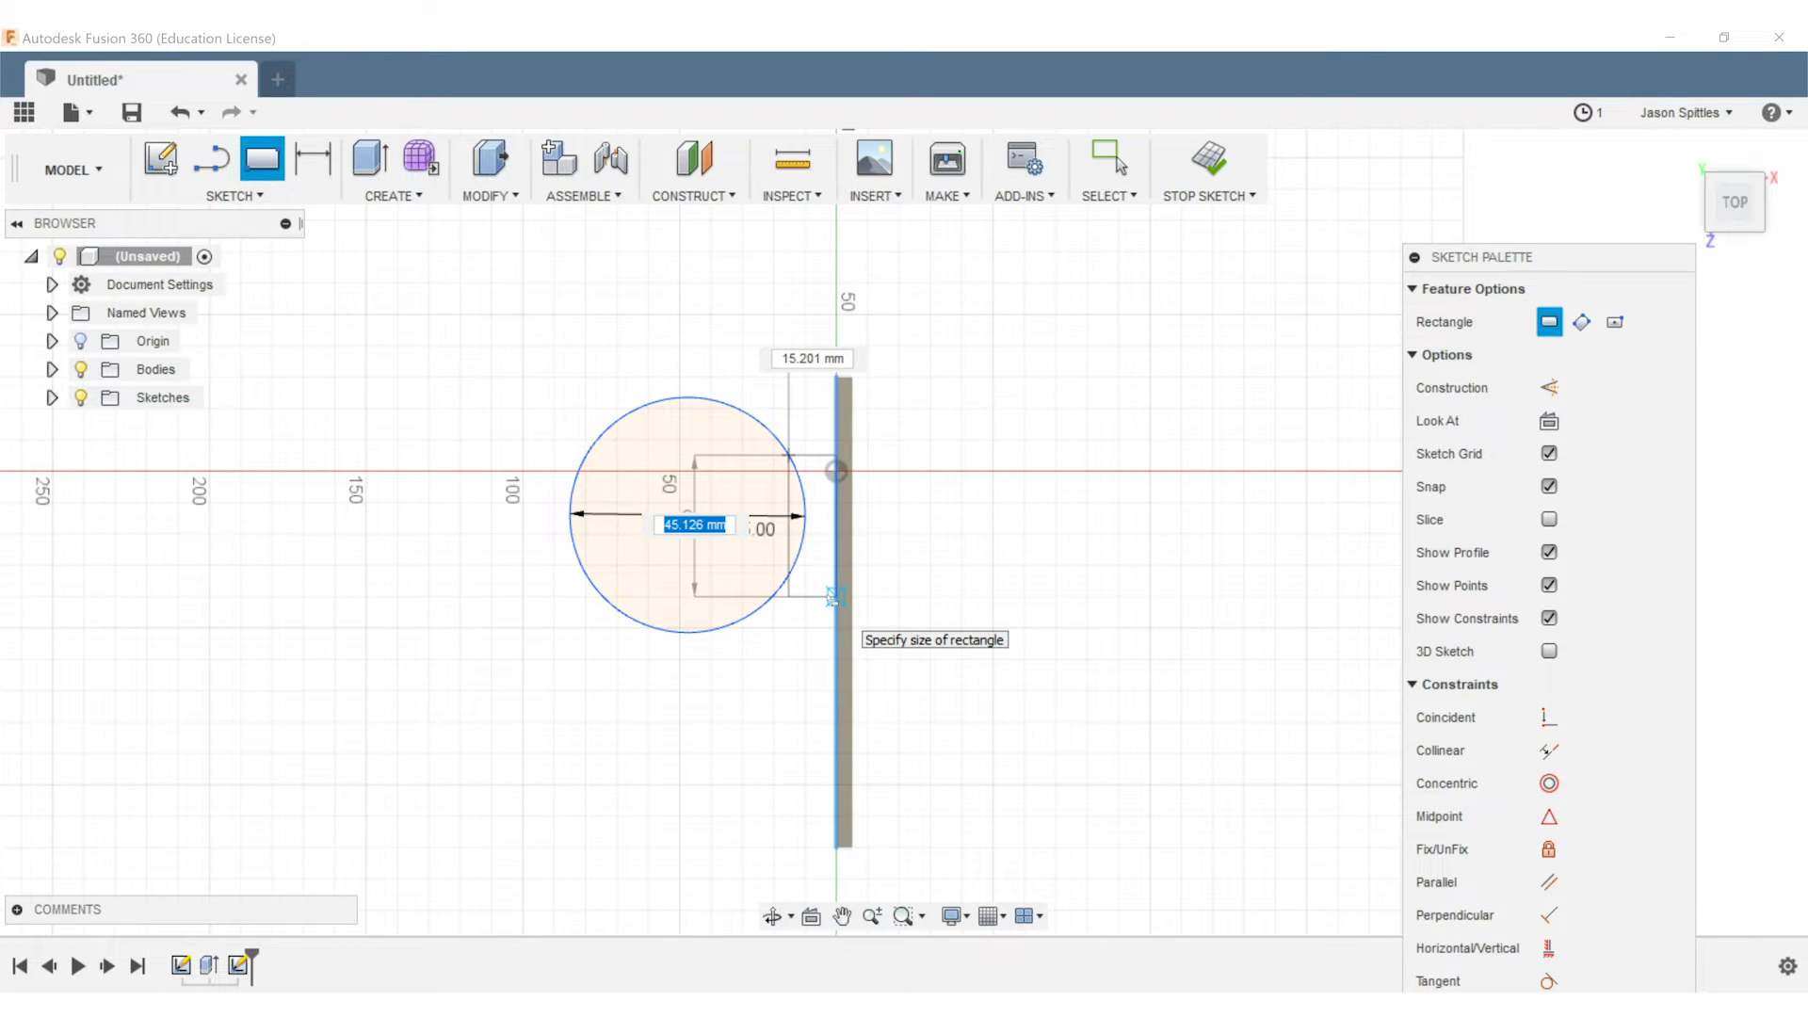
text(37.5)
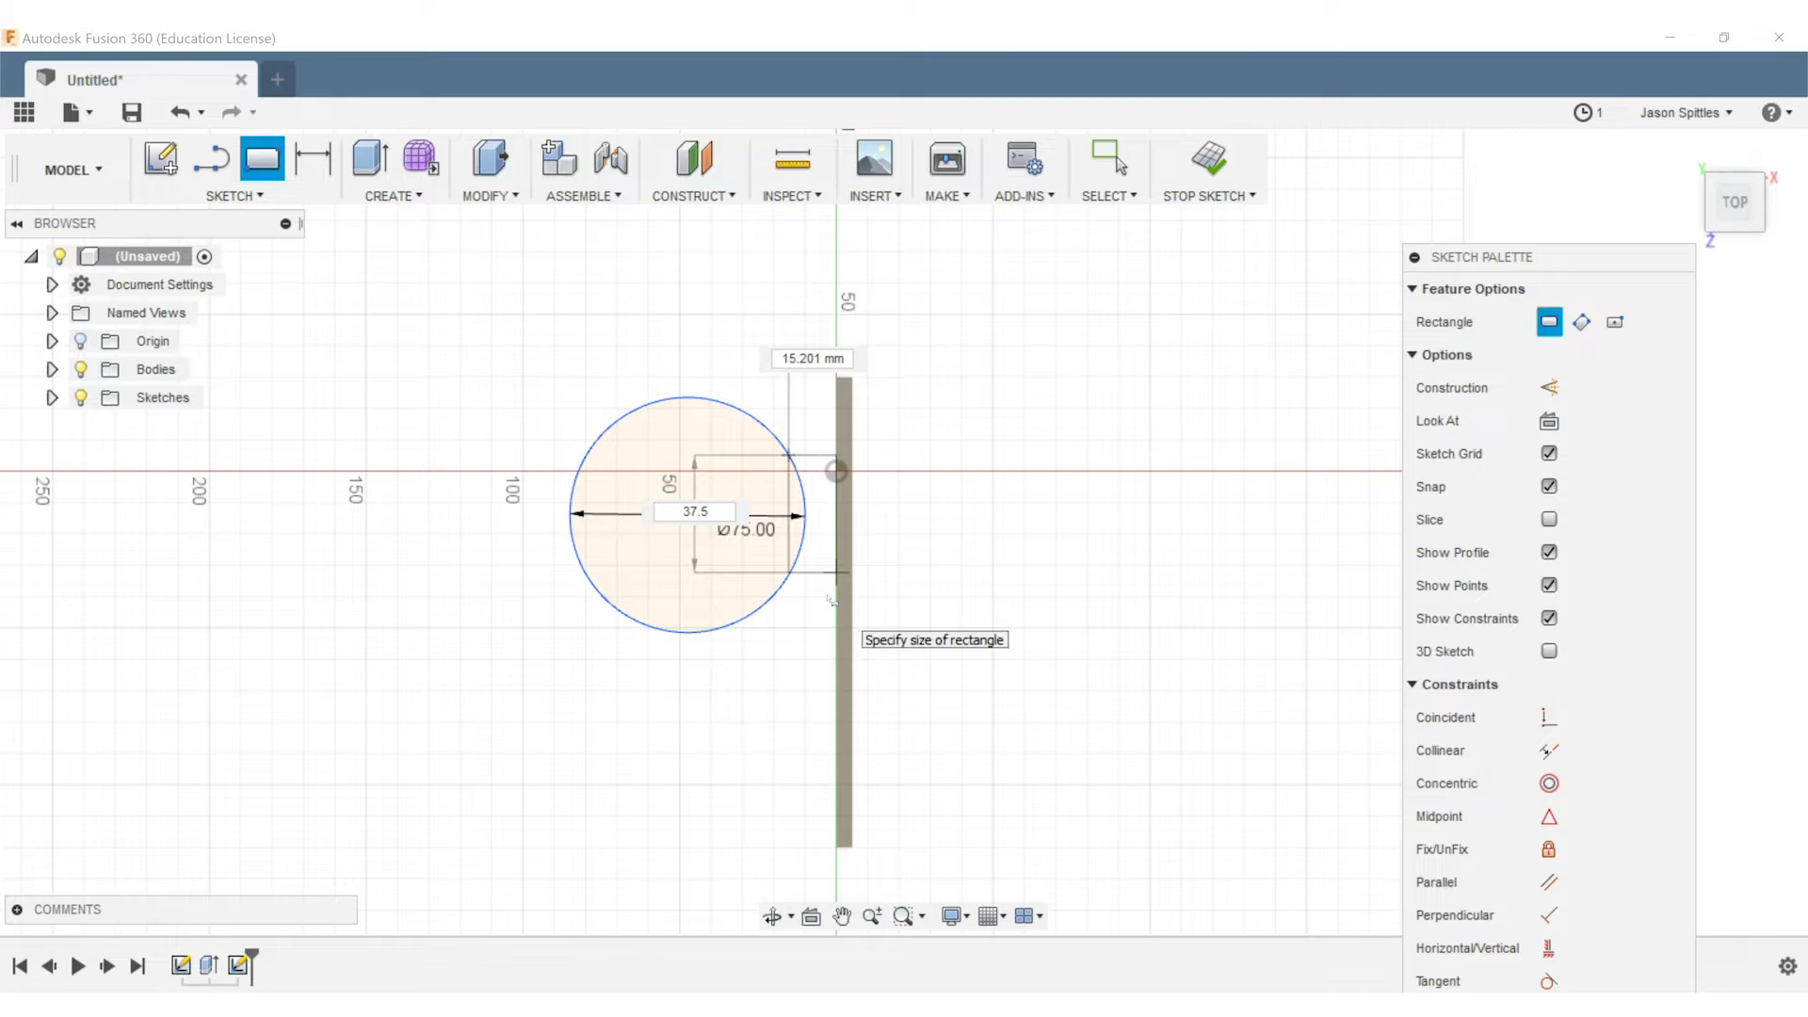
key(Return)
key(Escape)
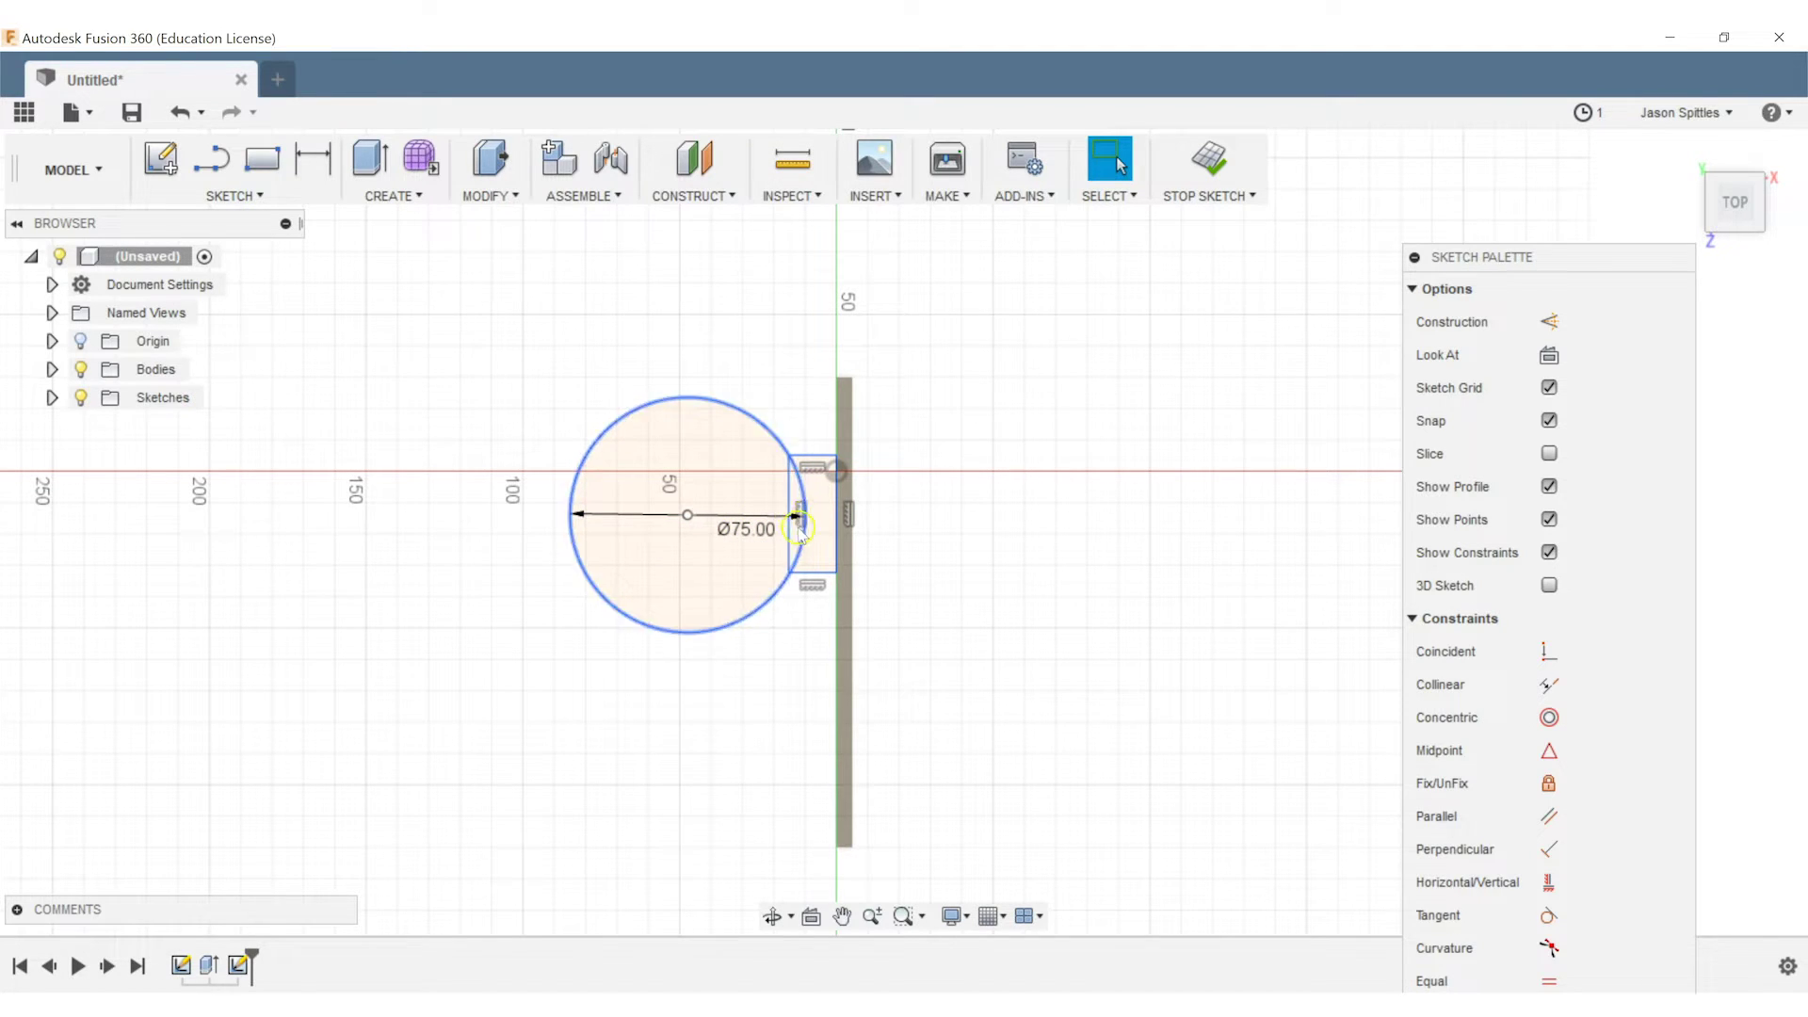
key(c)
click(686, 515)
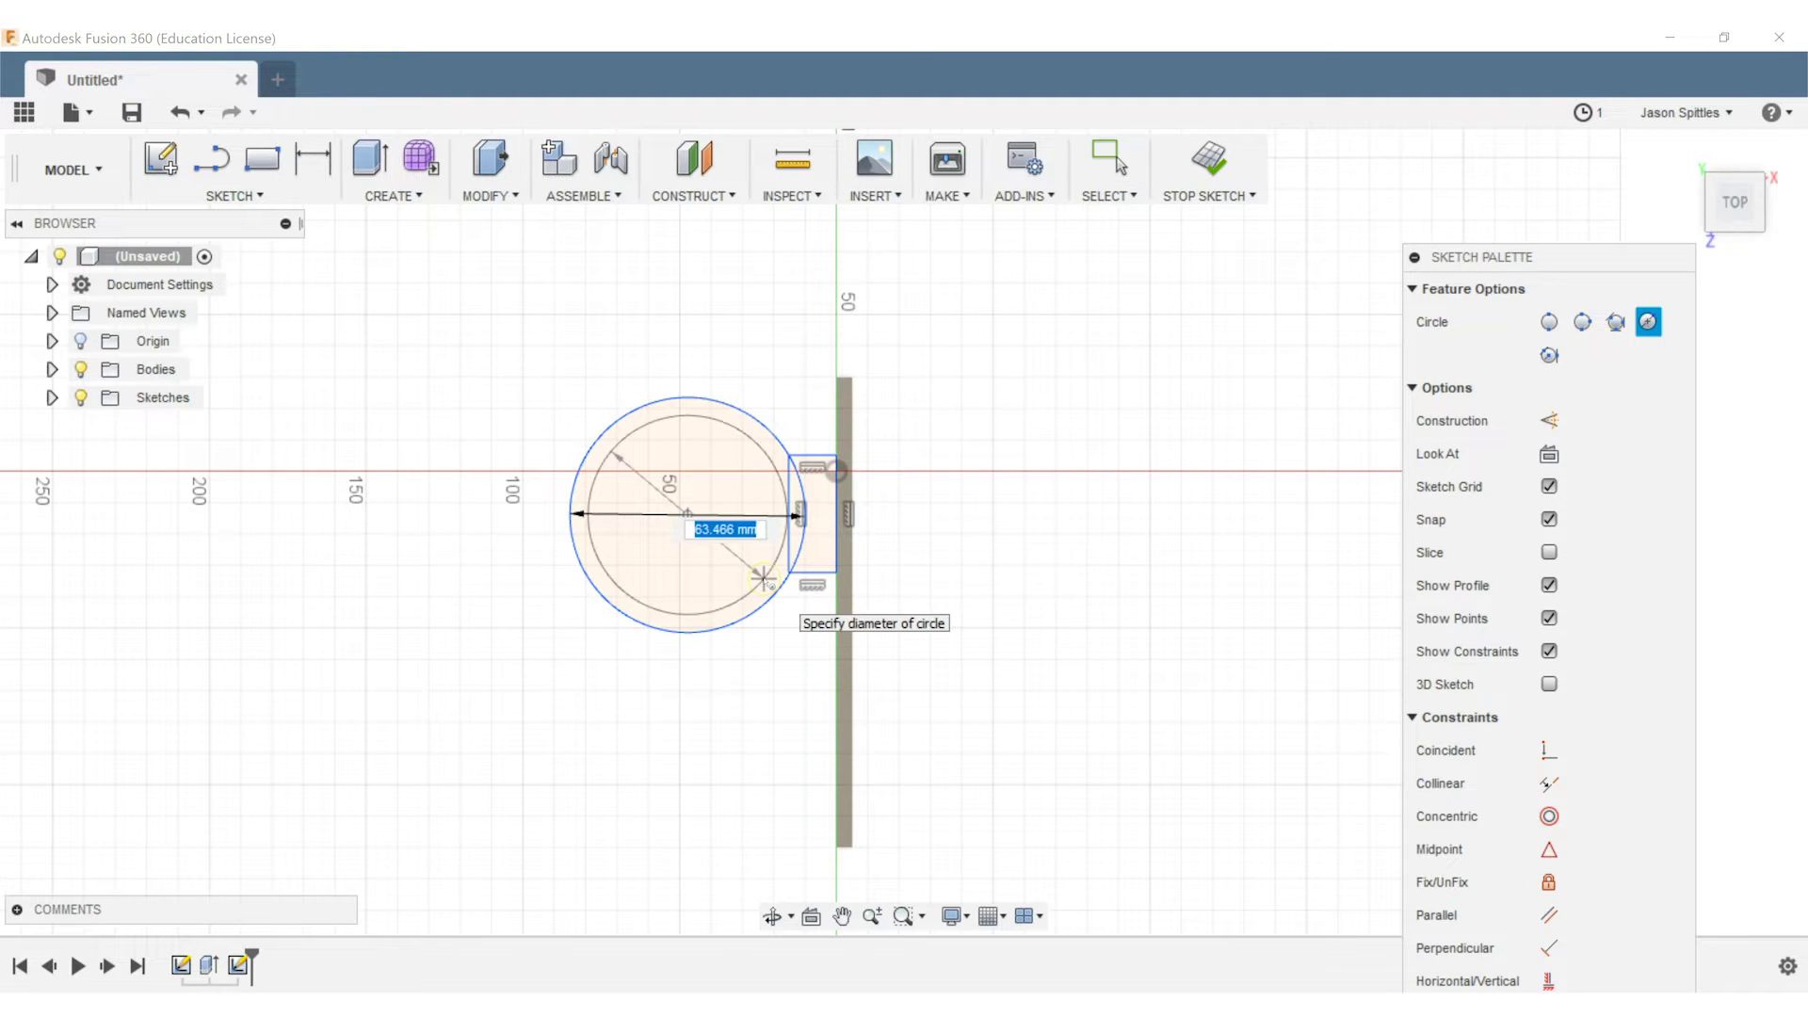
key(Escape)
Set the circle's diameter to 80 mm
double_click(748, 533)
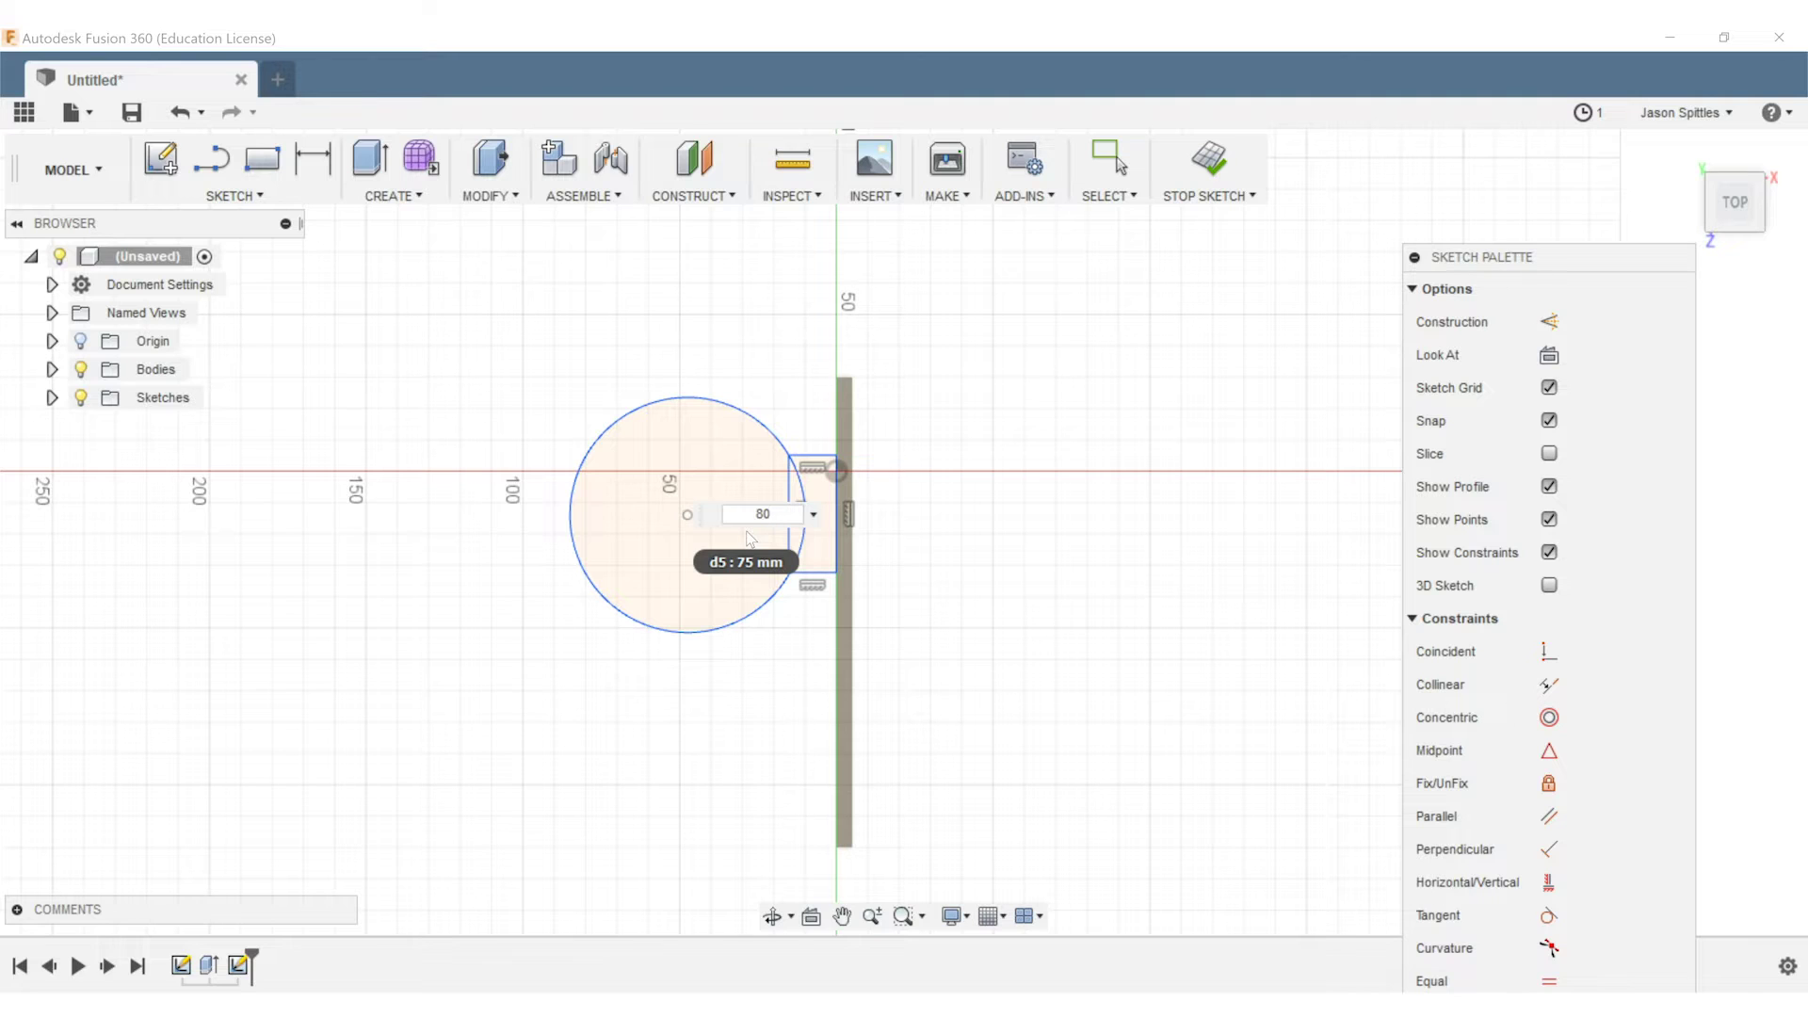
text(80)
key(Return)
Sketch a 75 mm diameter circle concentric with the outer circle
scroll(697, 528, up, 1)
key(c)
click(679, 518)
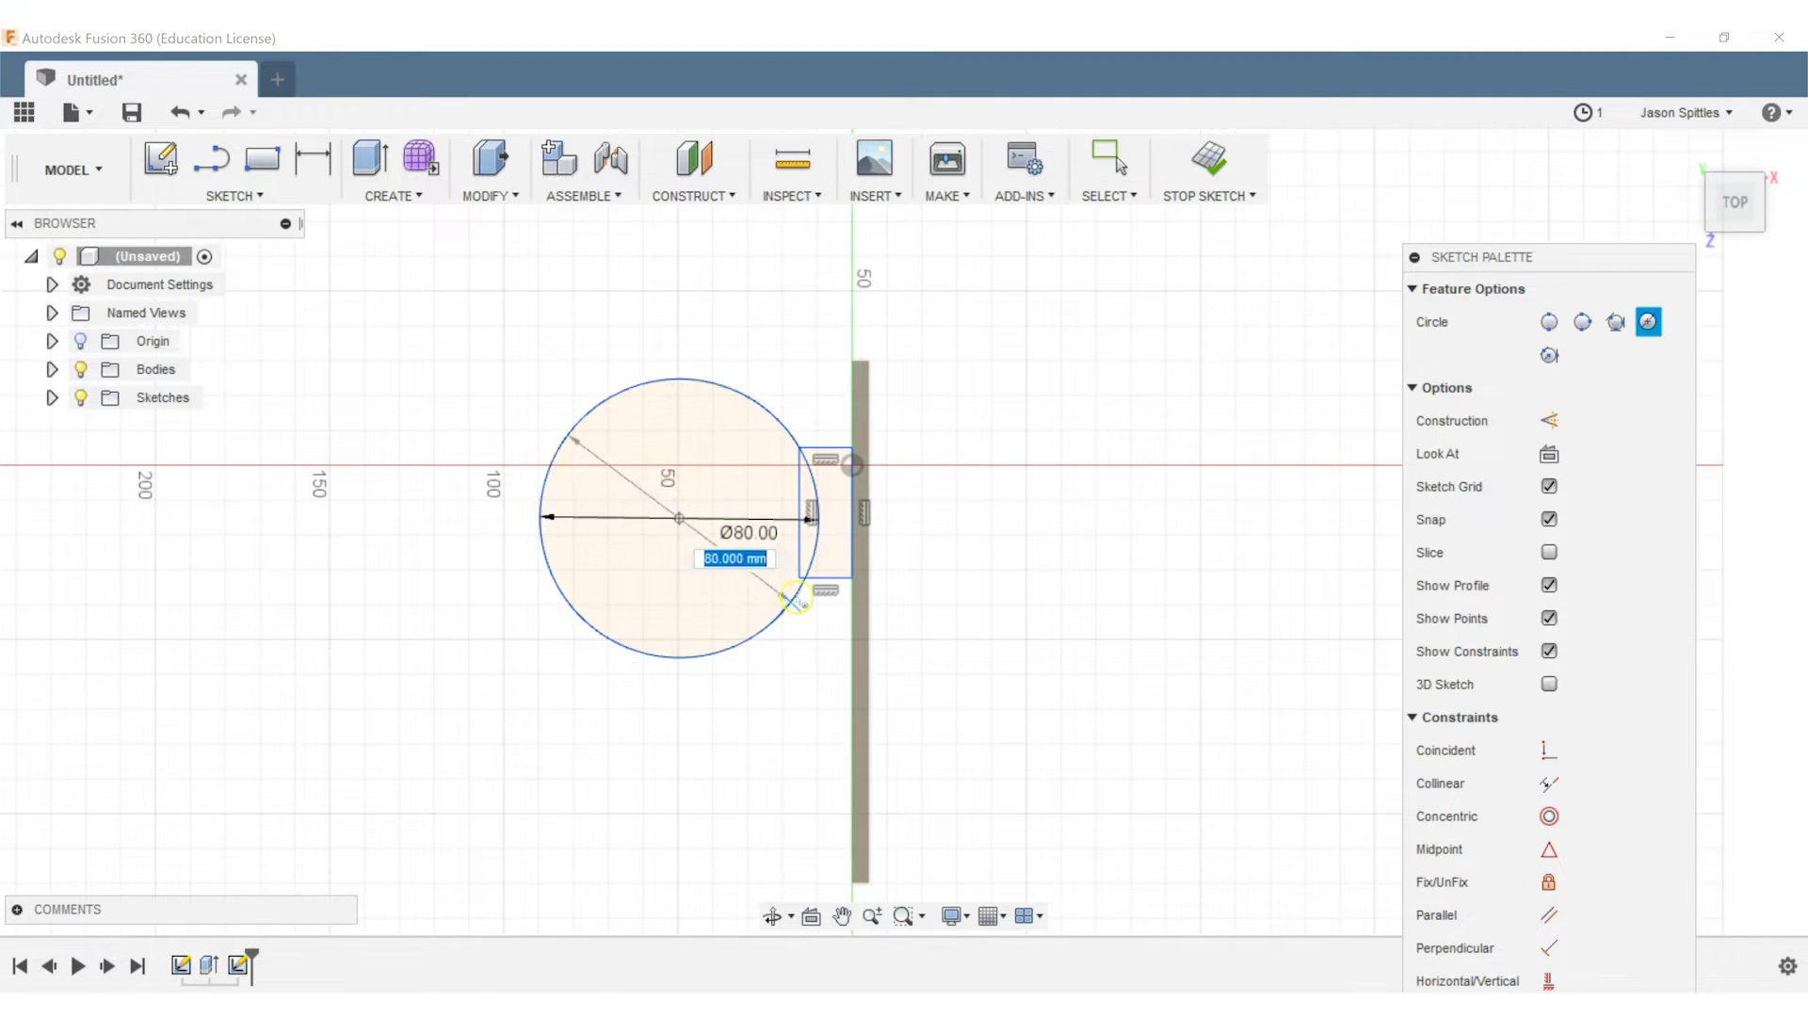
text(75)
key(Return)
key(Escape)
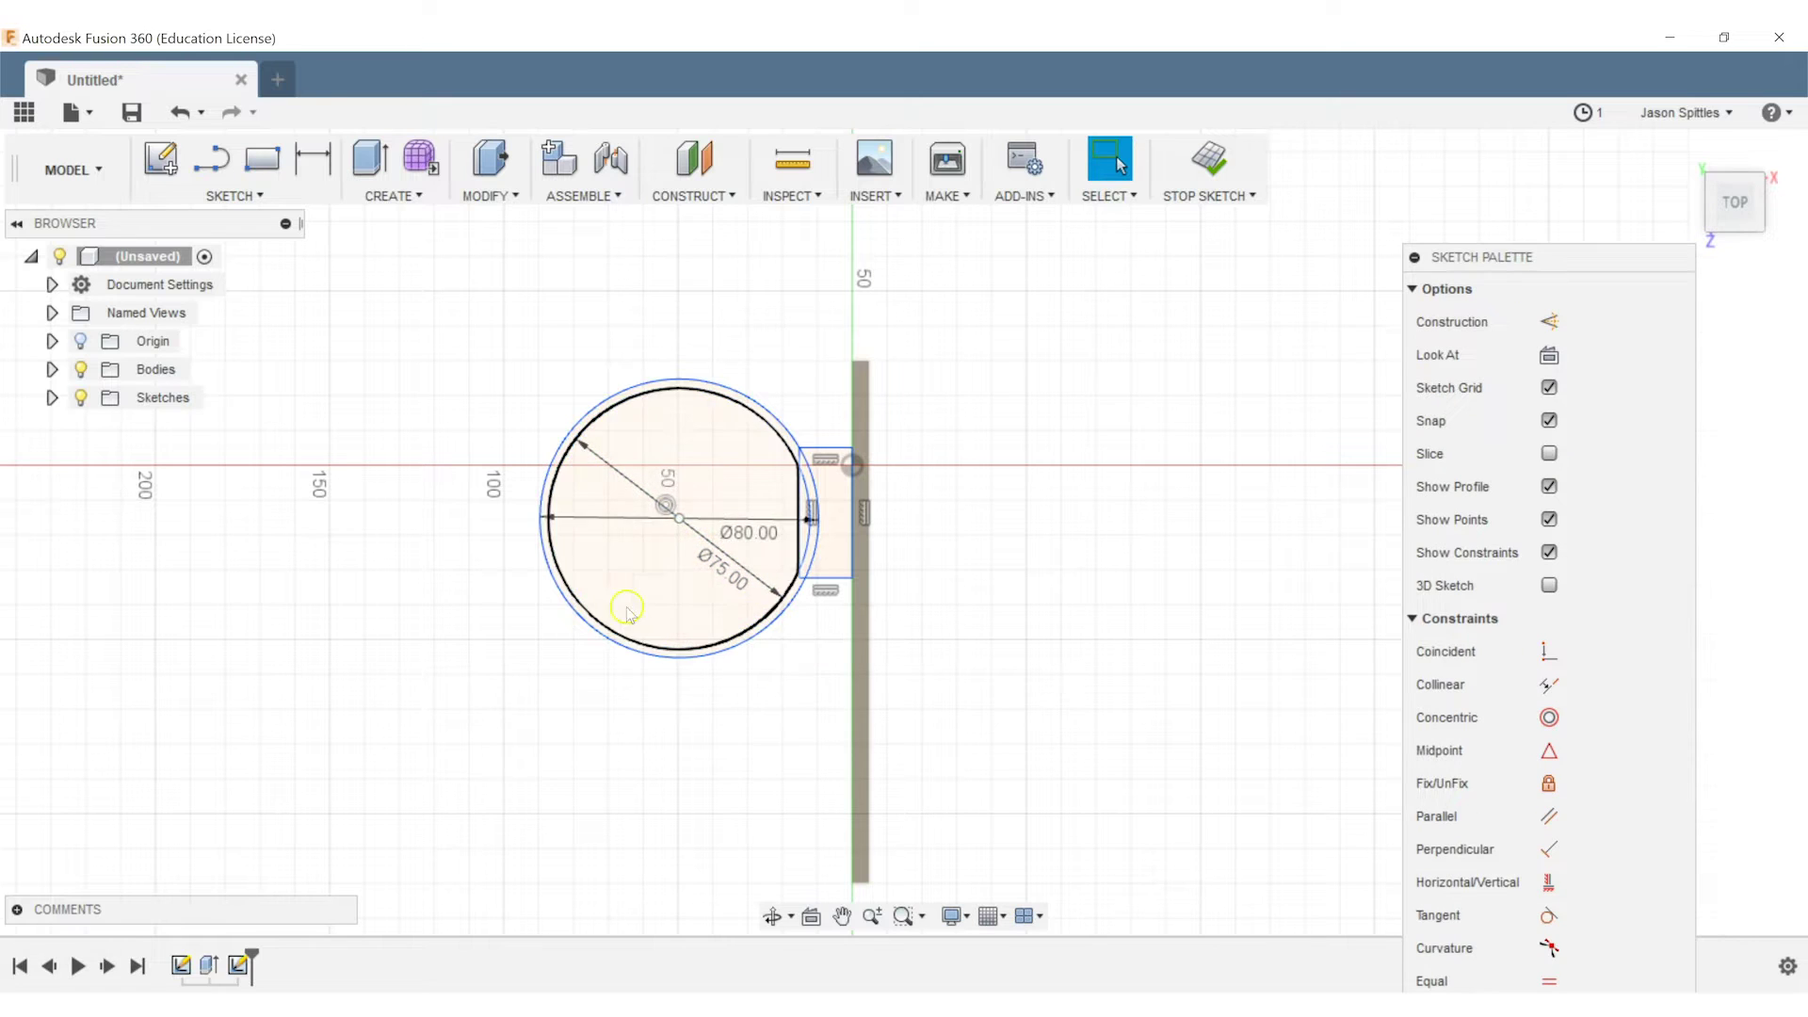
click(723, 641)
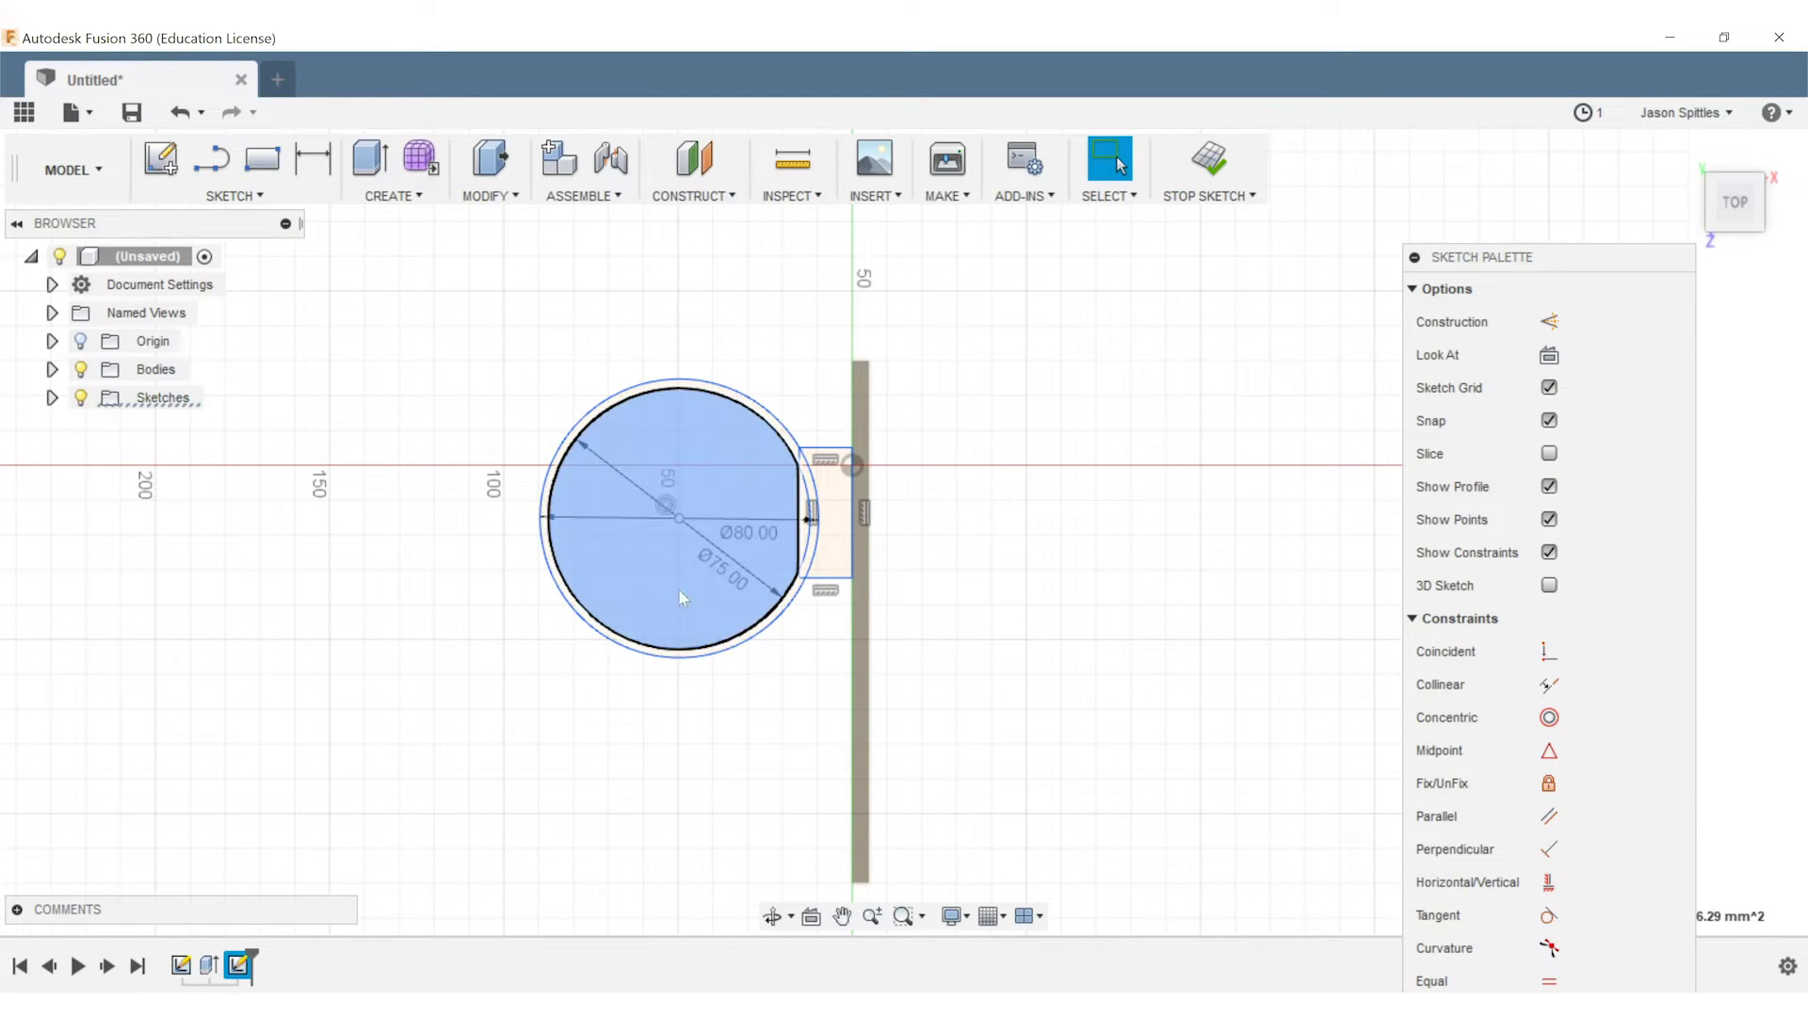
click(724, 642)
click(727, 650)
ctrl+click(827, 556)
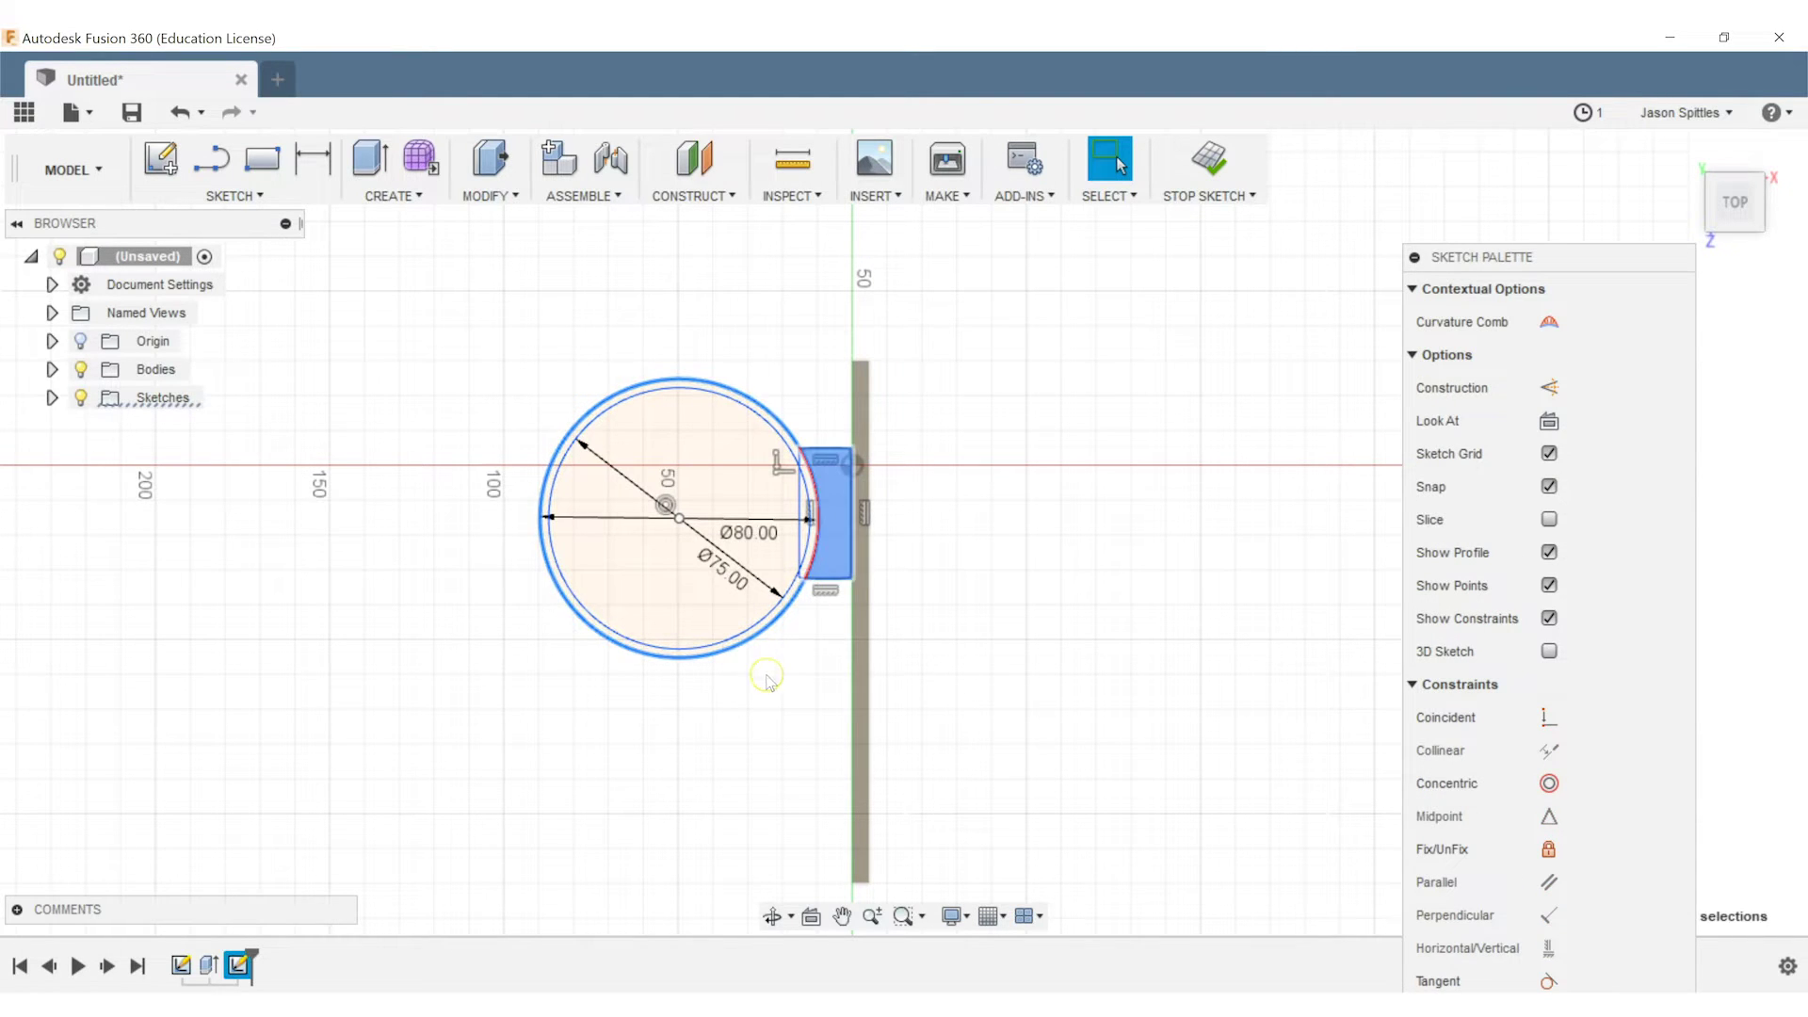
key(e)
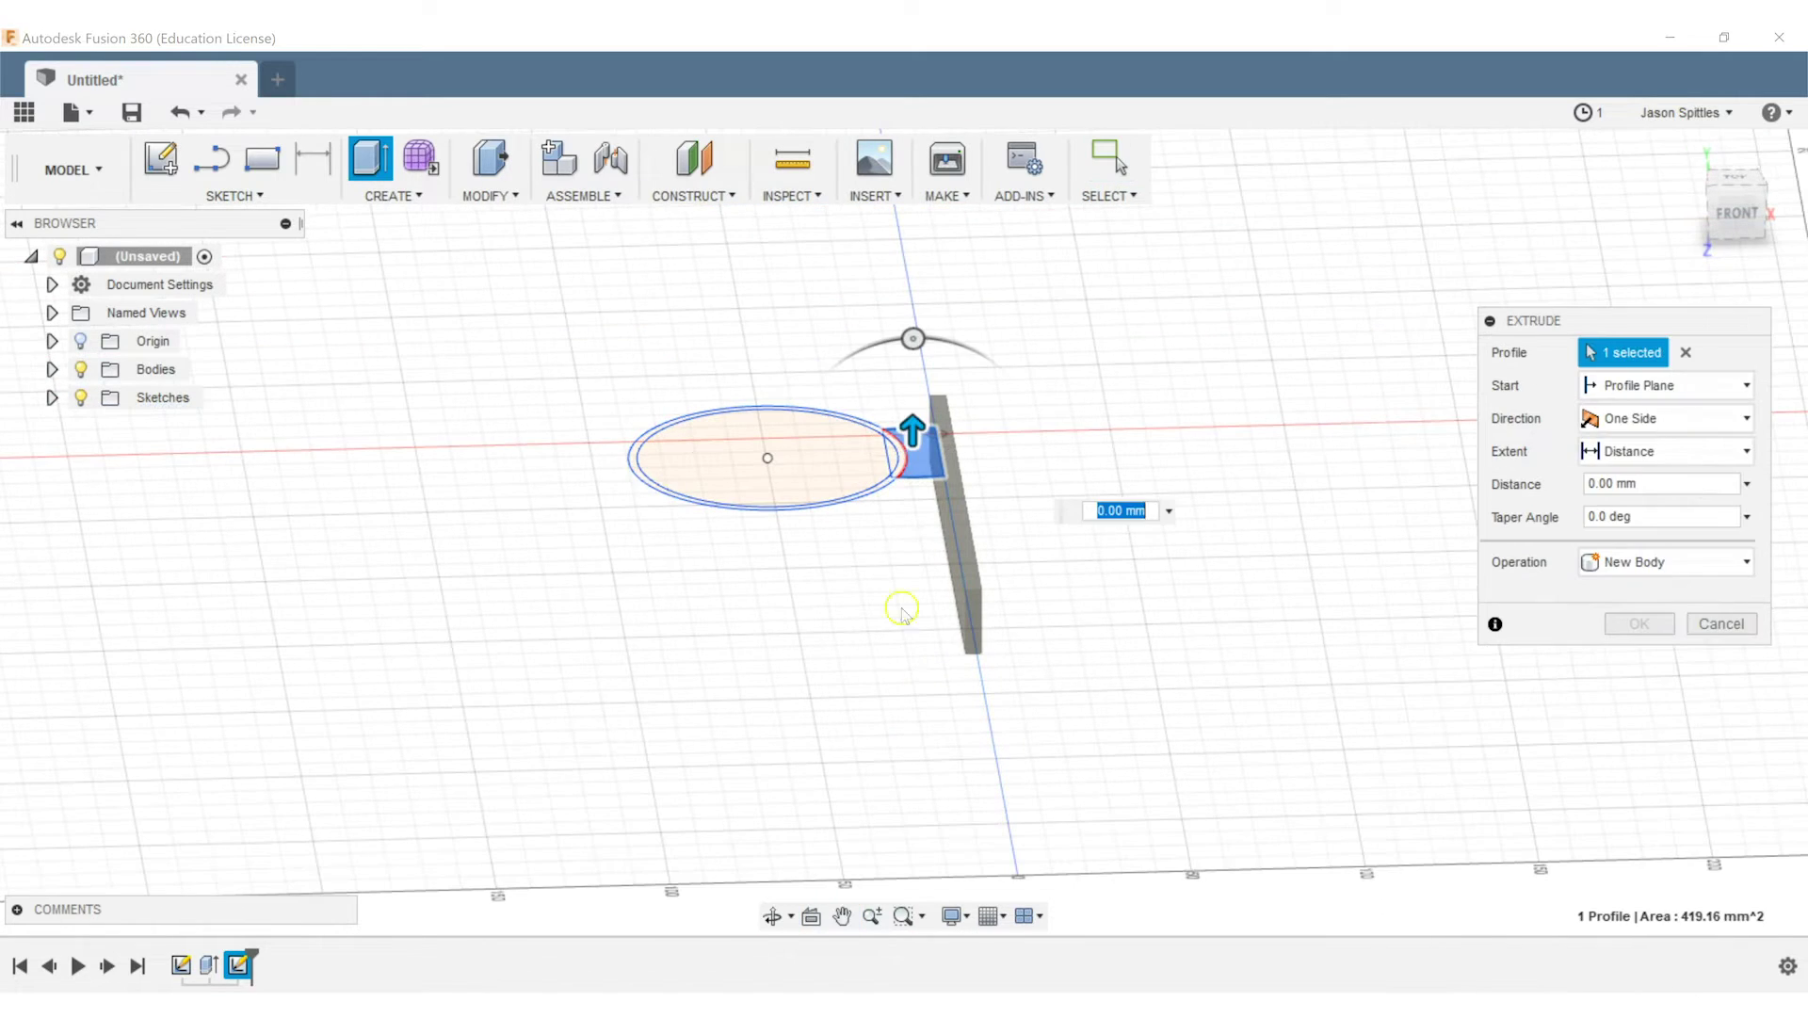
drag(912, 429, 912, 506)
shift+middle_drag(828, 653, 824, 674)
key(Escape)
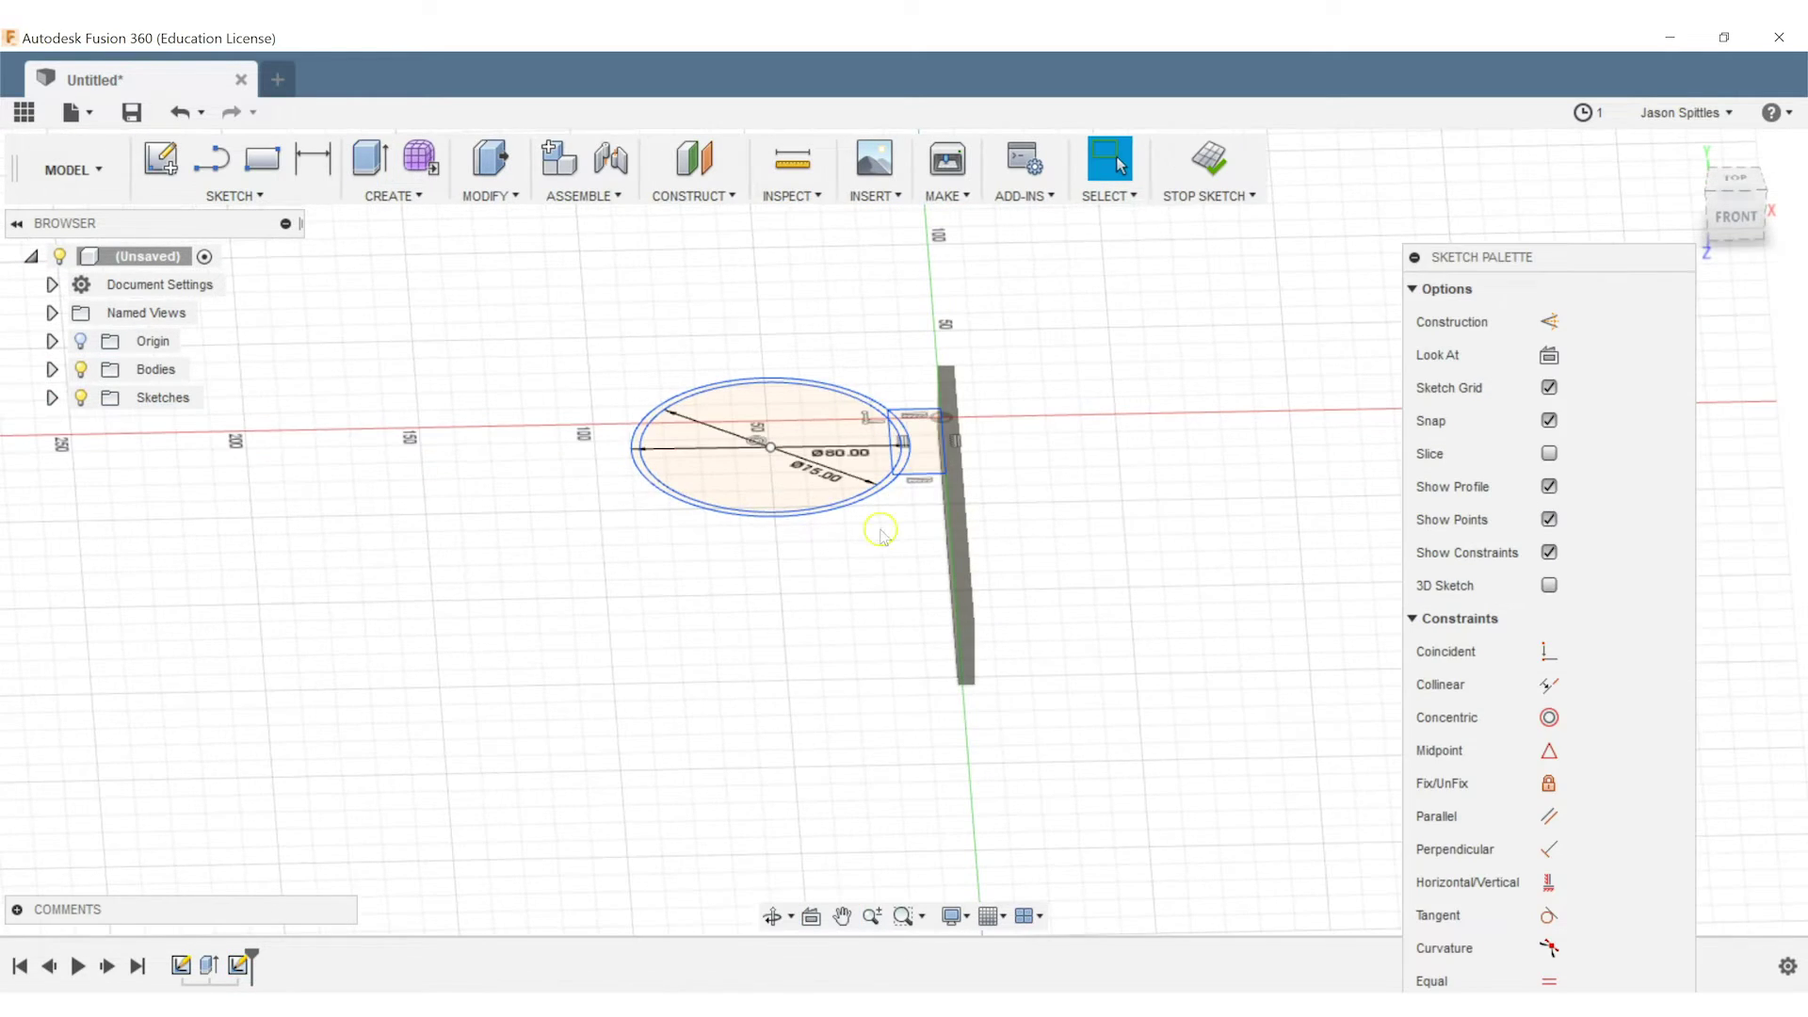
Extrude the ring, the connecting rectangle and their overlap 20 mm downward together
click(878, 488)
key(e)
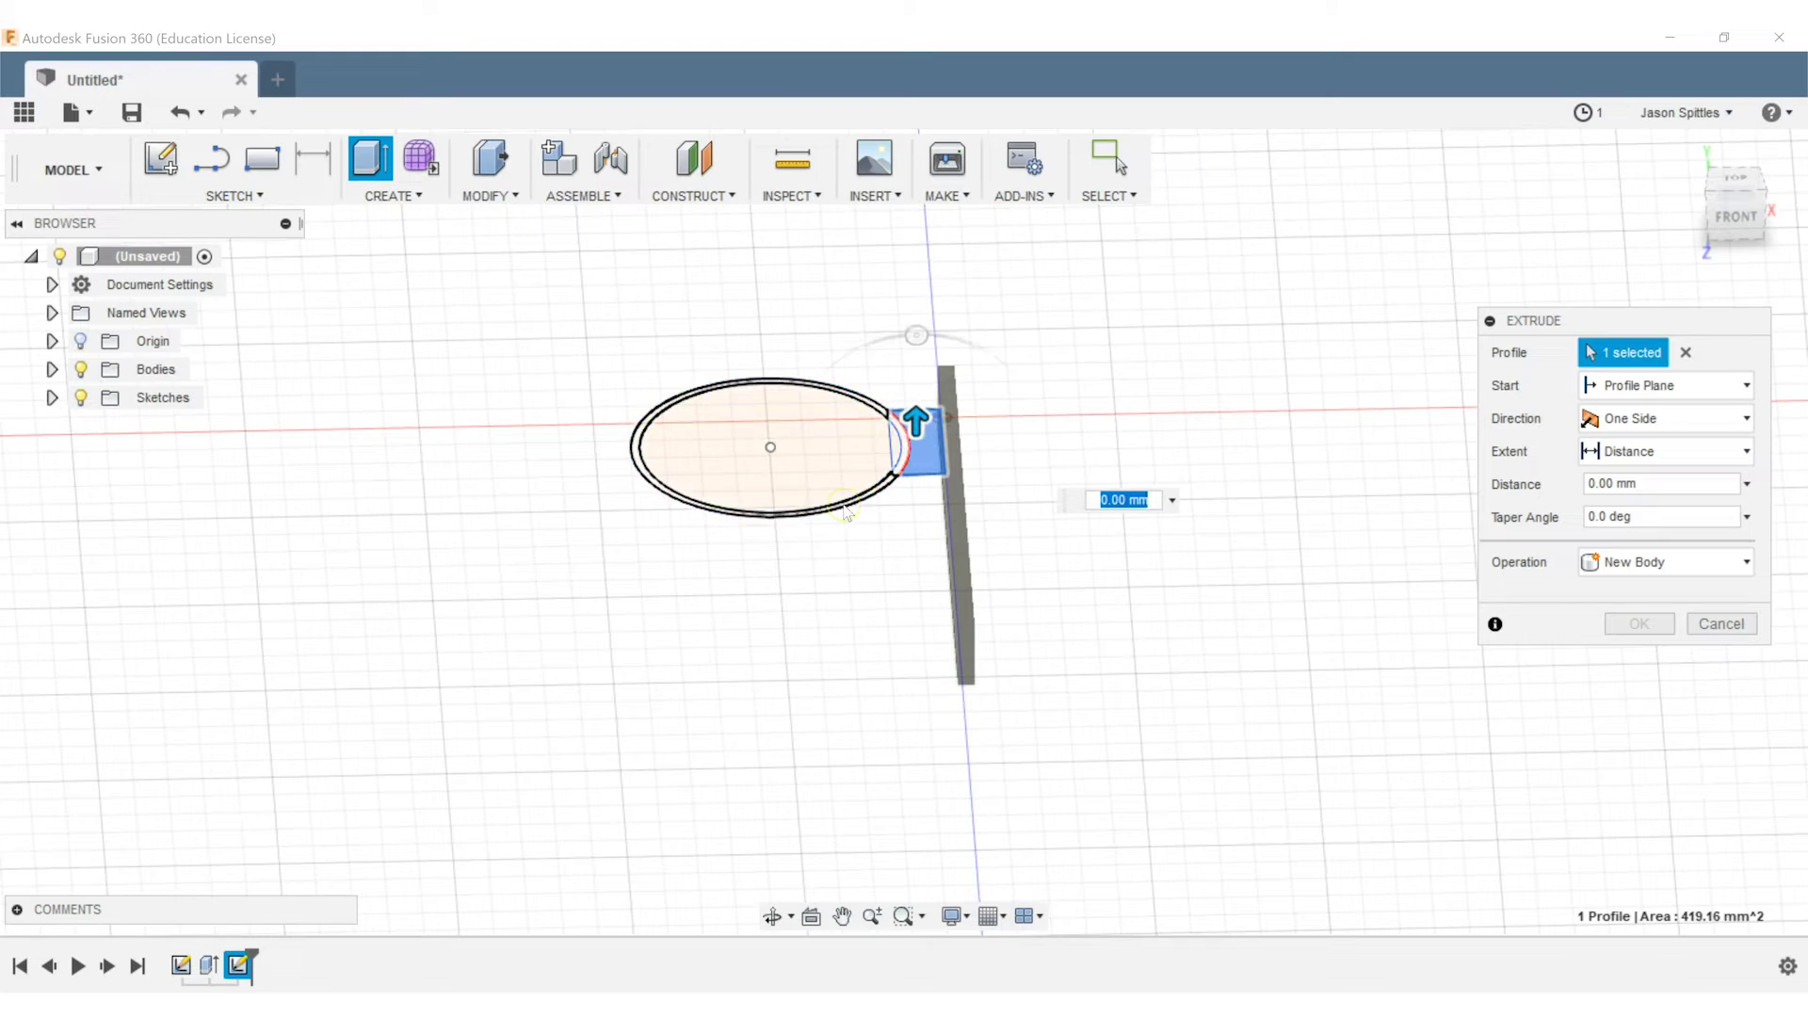
drag(646, 406, 648, 505)
shift+middle_drag(659, 574, 686, 599)
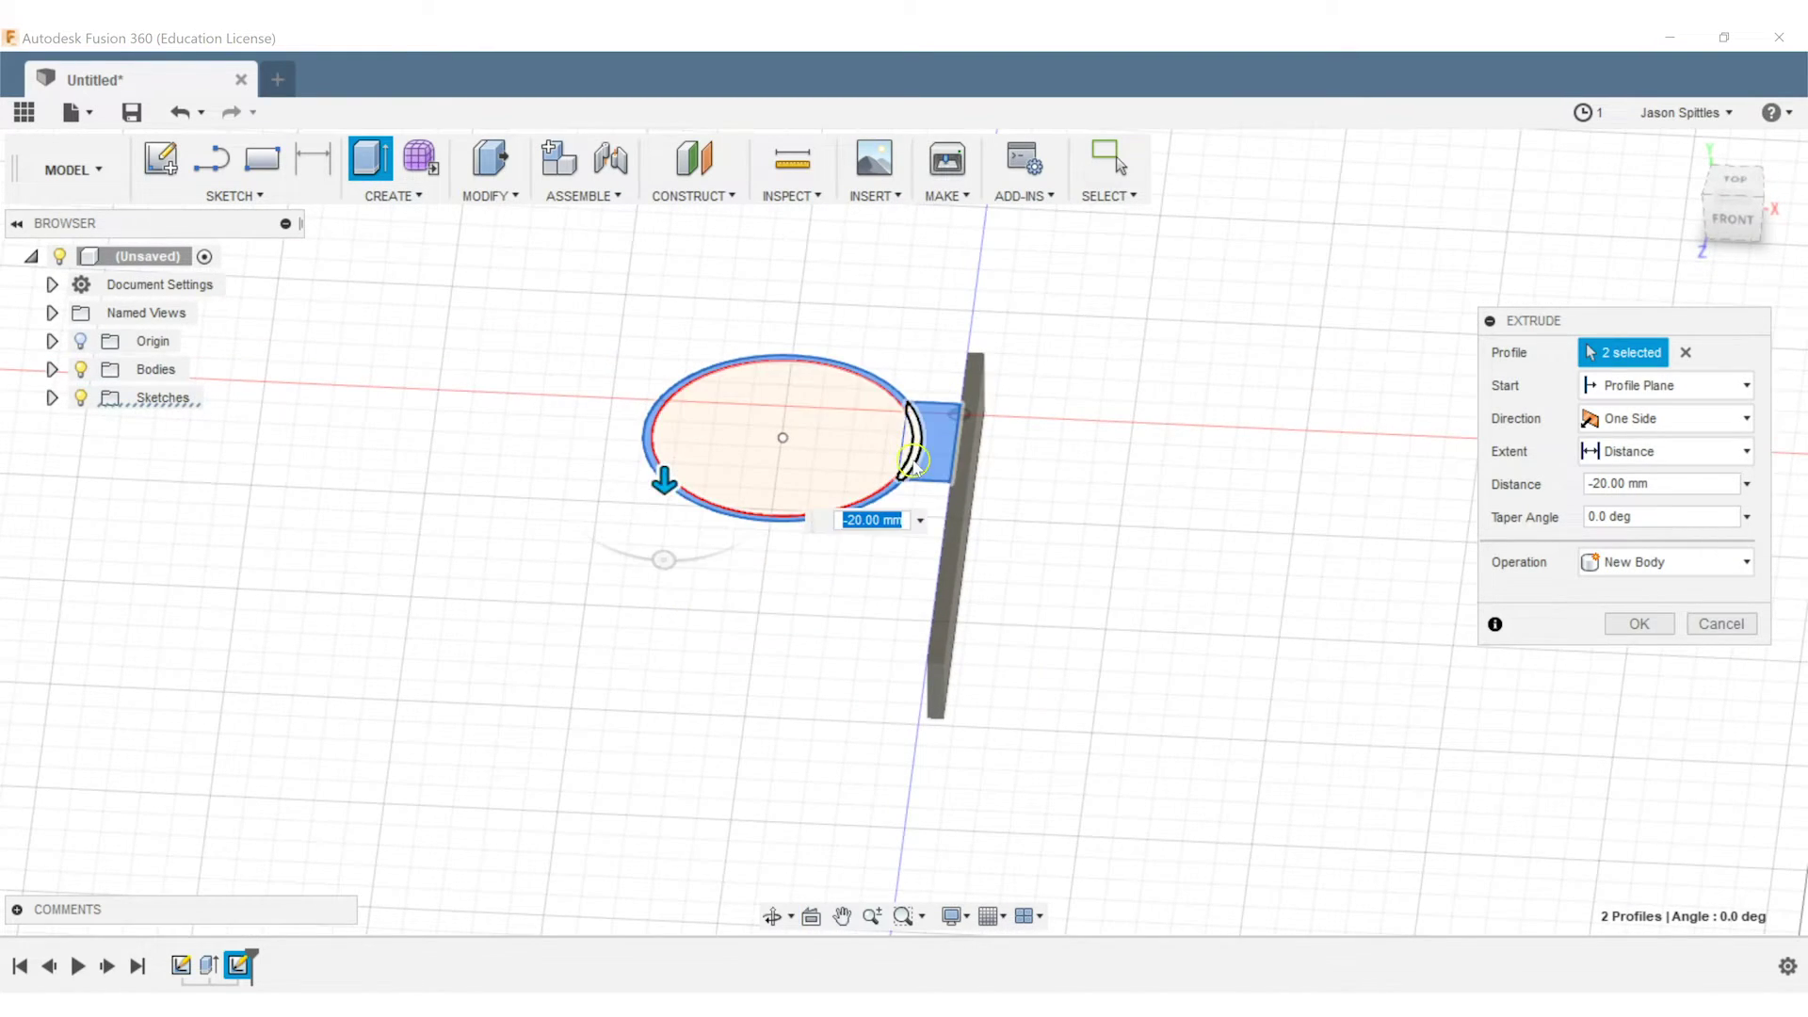
click(908, 443)
shift+middle_drag(780, 641, 810, 697)
key(Return)
Edit the bar's sketch, setting the bar's length to 200 mm, and finish the sketch
double_click(240, 964)
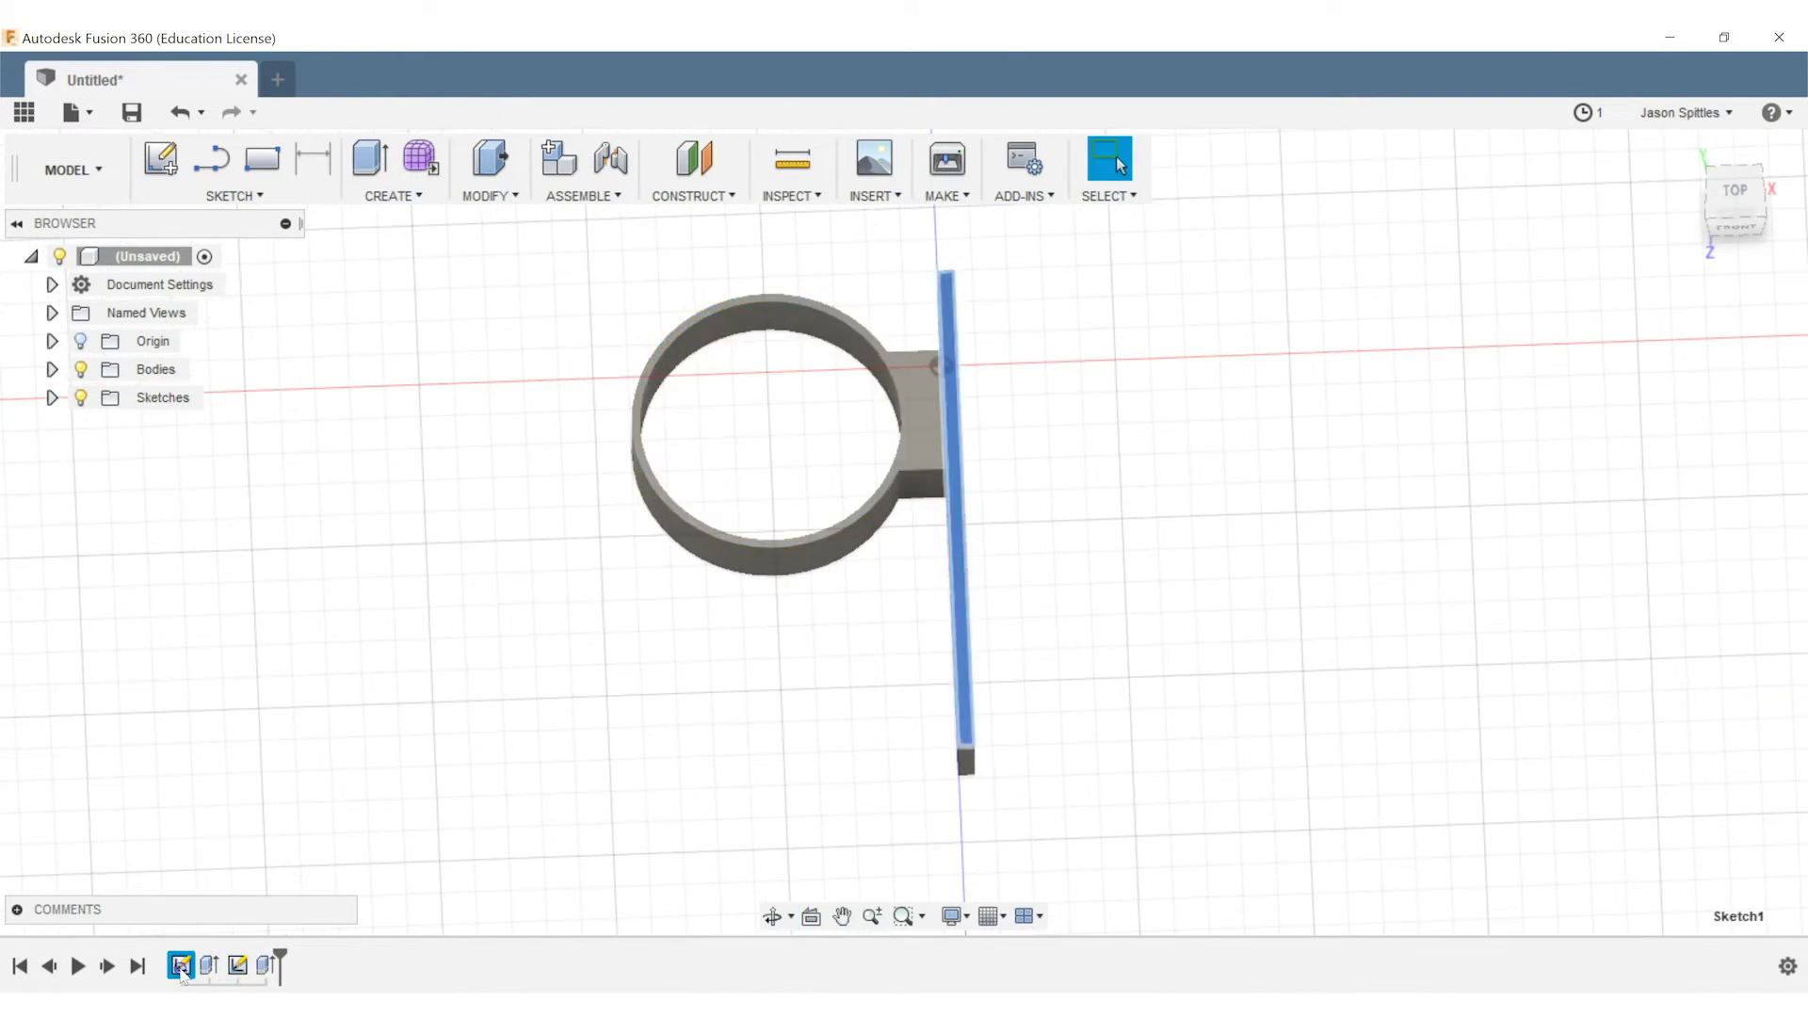
double_click(869, 507)
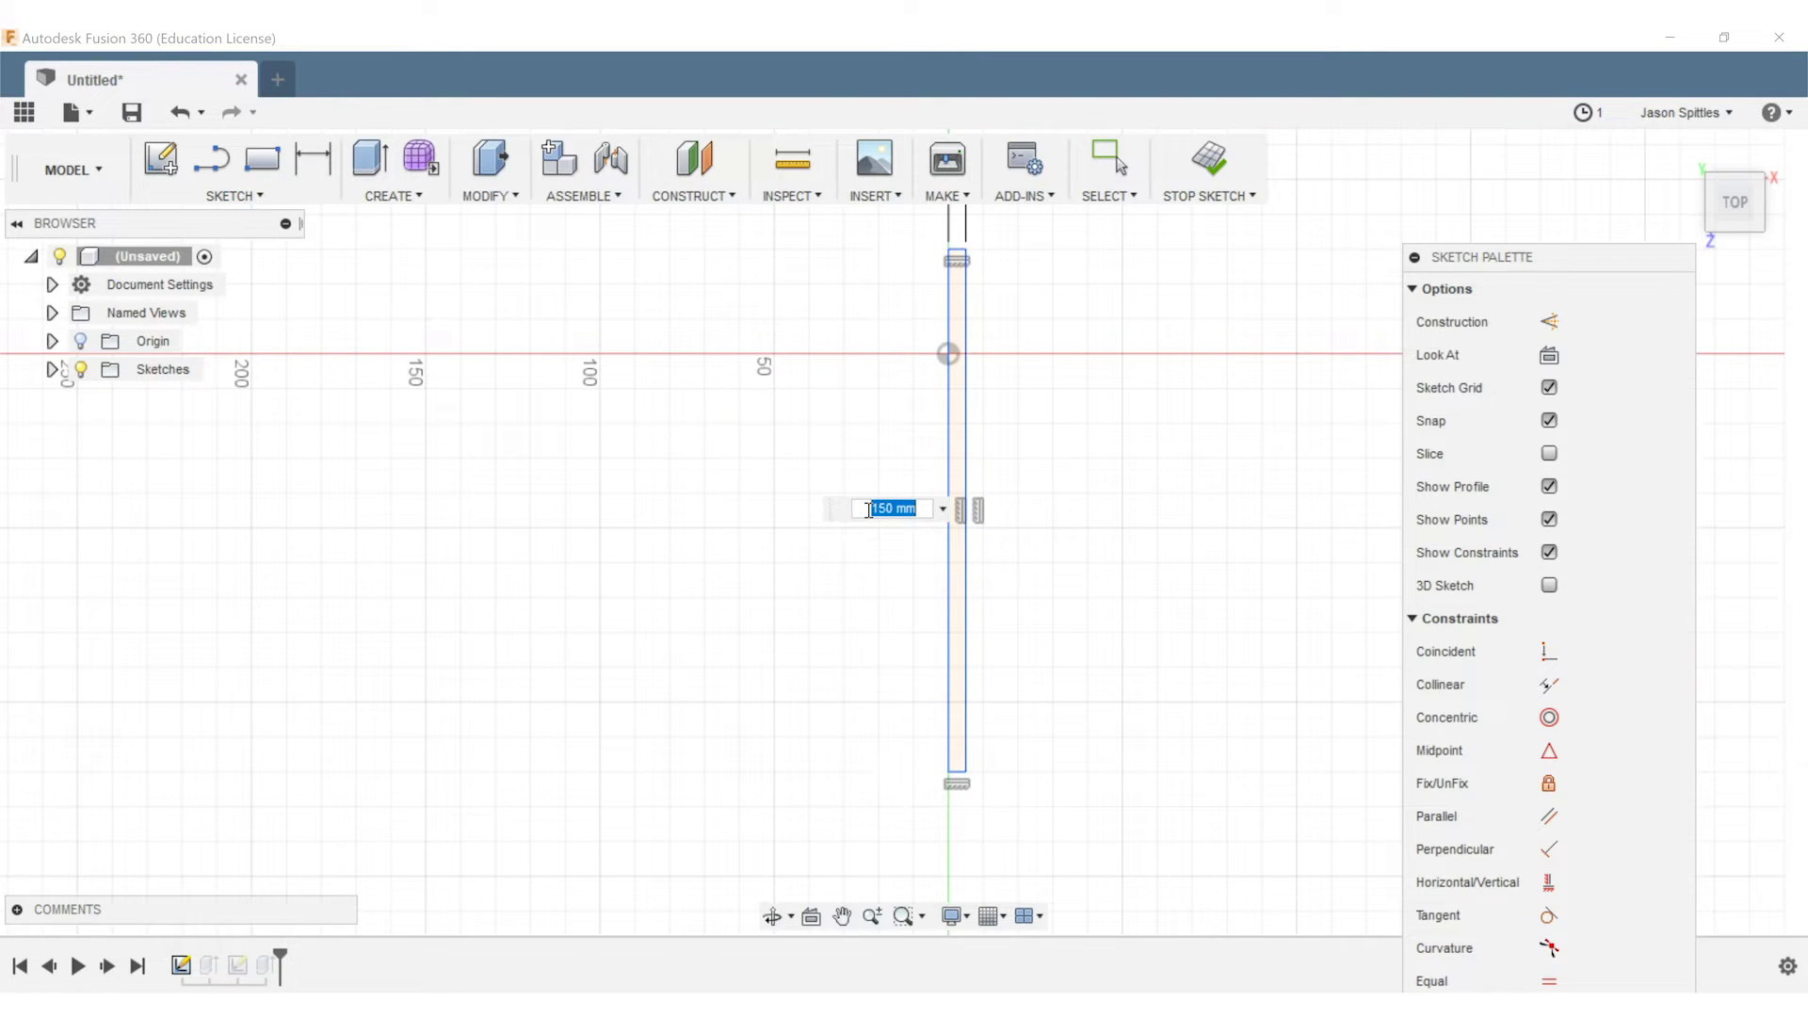
text(200)
key(Return)
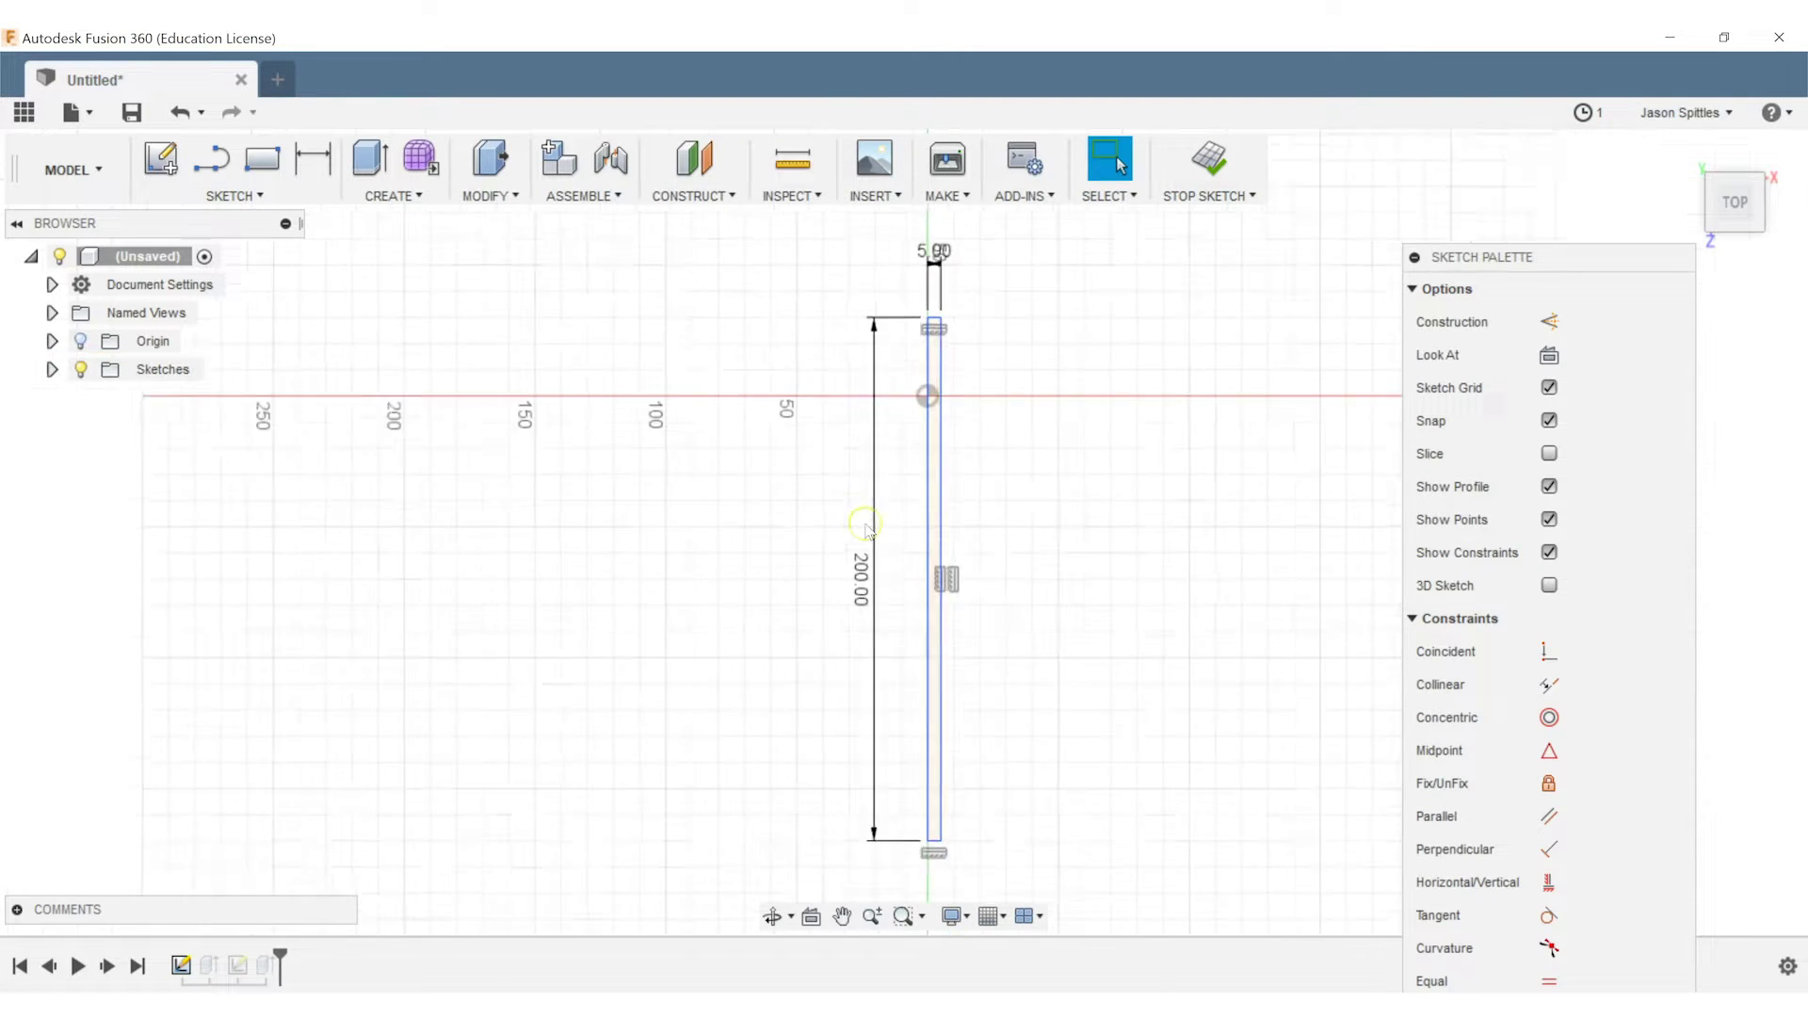
scroll(868, 509, down, 2)
click(1639, 962)
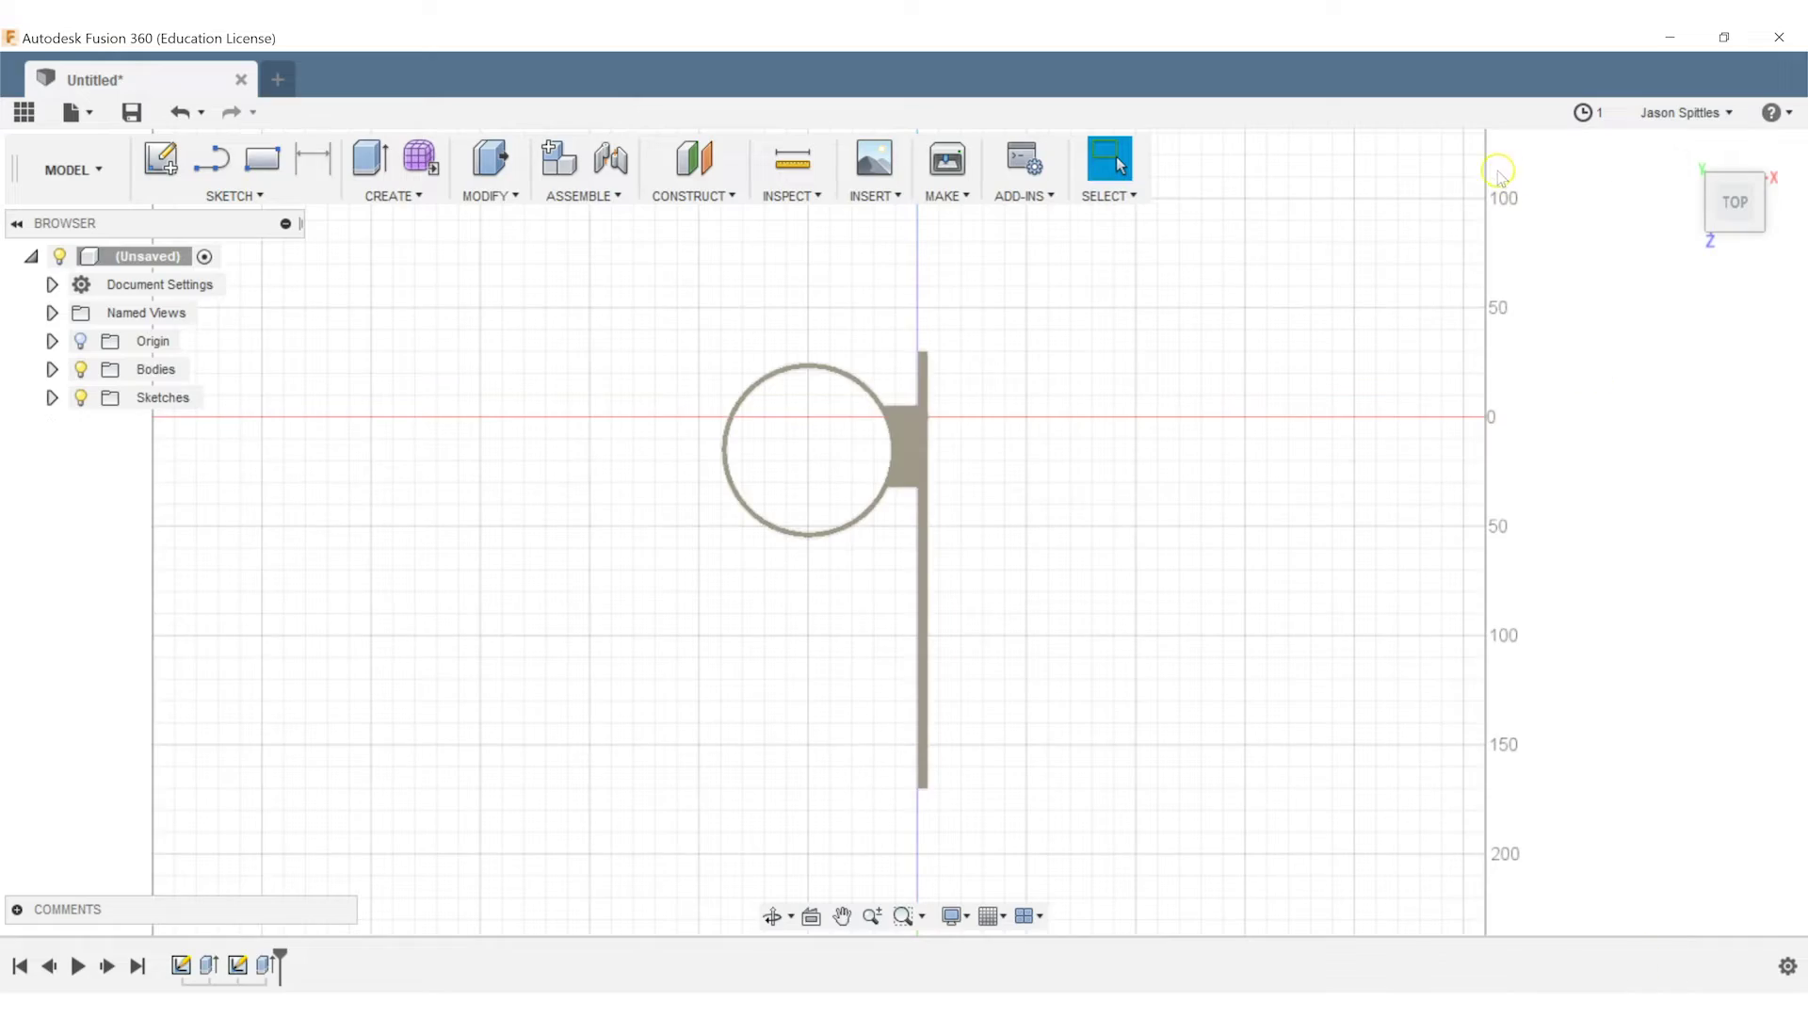
Offset the bar's end face nearest the ring outward by 15 mm
shift+middle_drag(877, 535, 548, 645)
shift+middle_drag(577, 555, 699, 645)
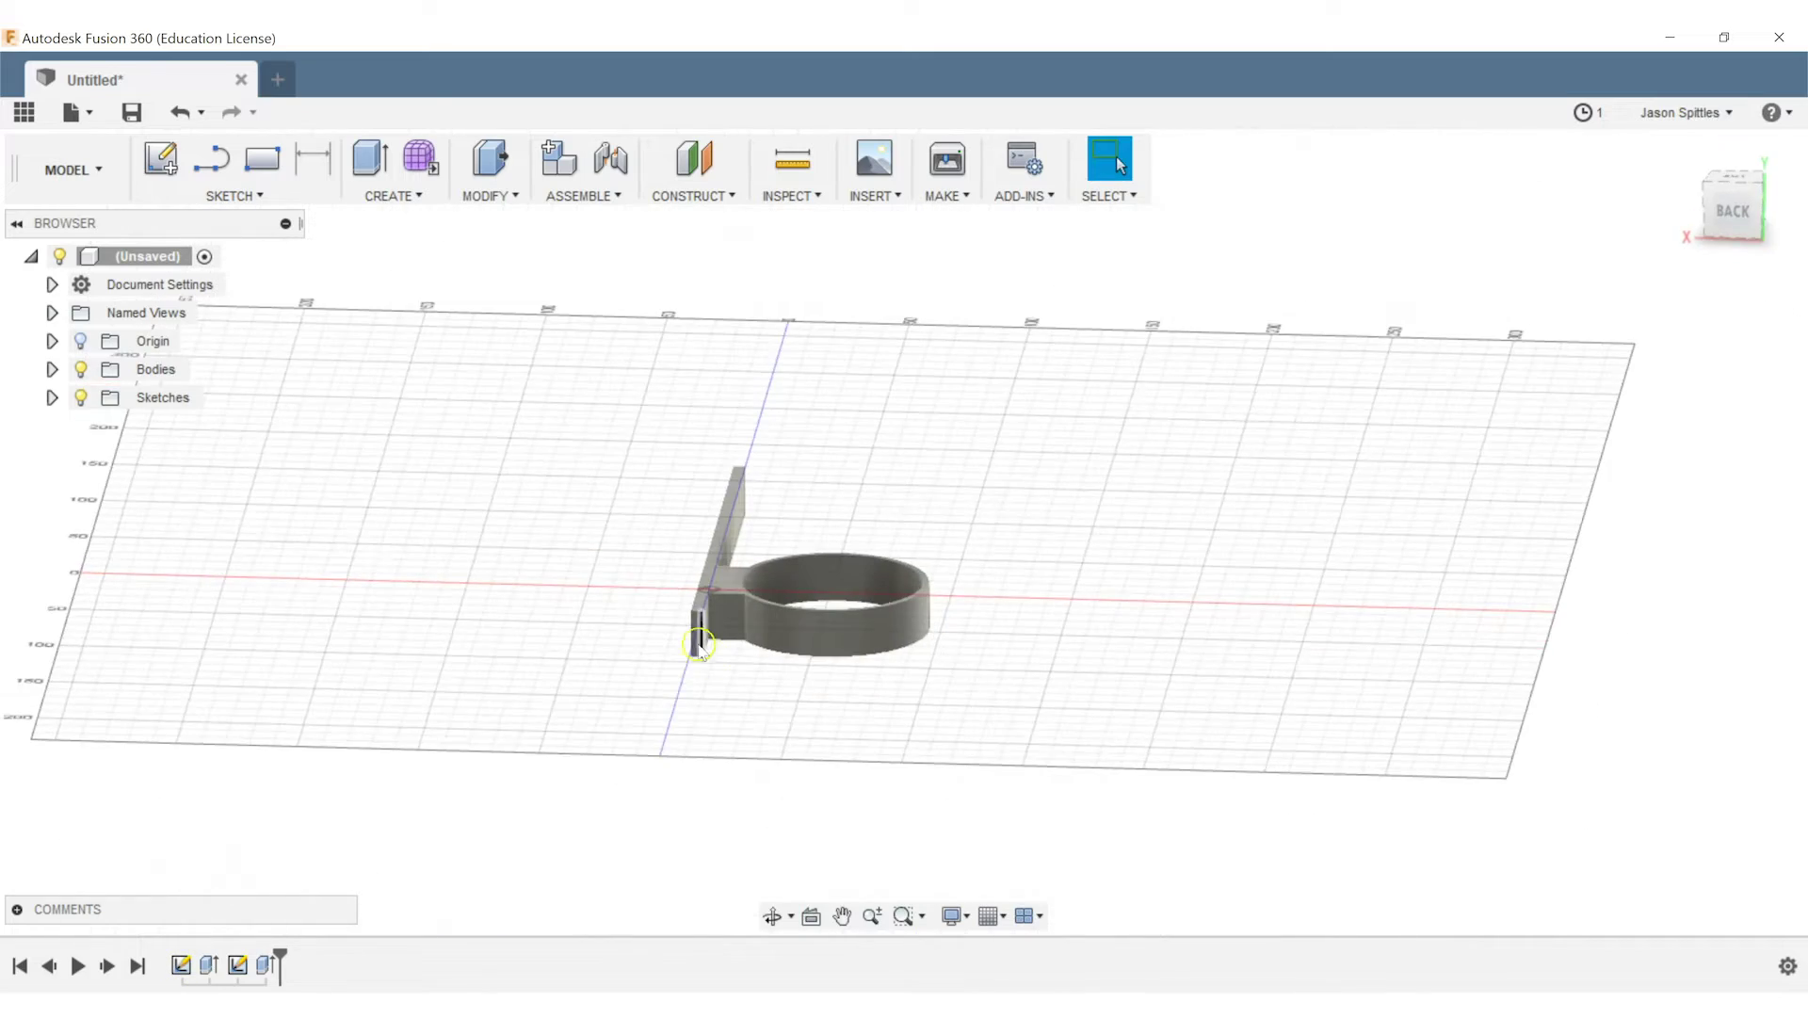
scroll(696, 657, up, 5)
click(713, 547)
key(q)
shift+middle_drag(819, 578, 716, 551)
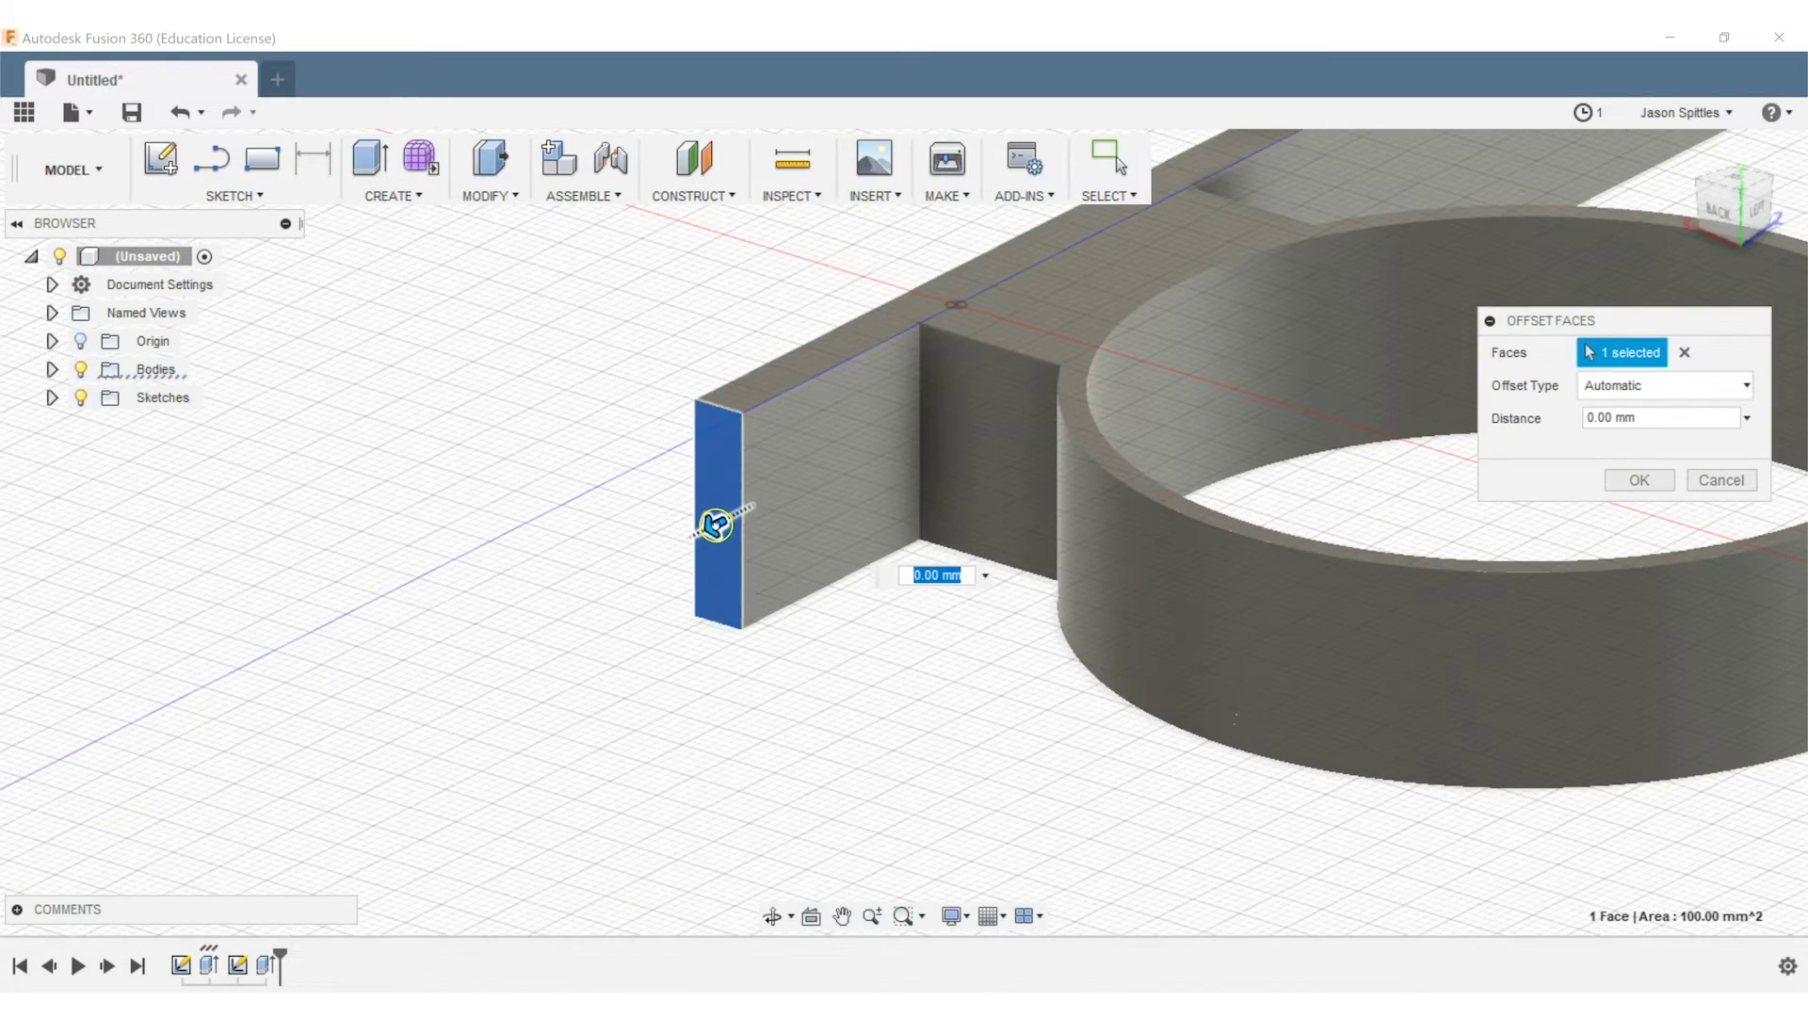
drag(711, 525, 649, 558)
shift+middle_drag(831, 789, 736, 726)
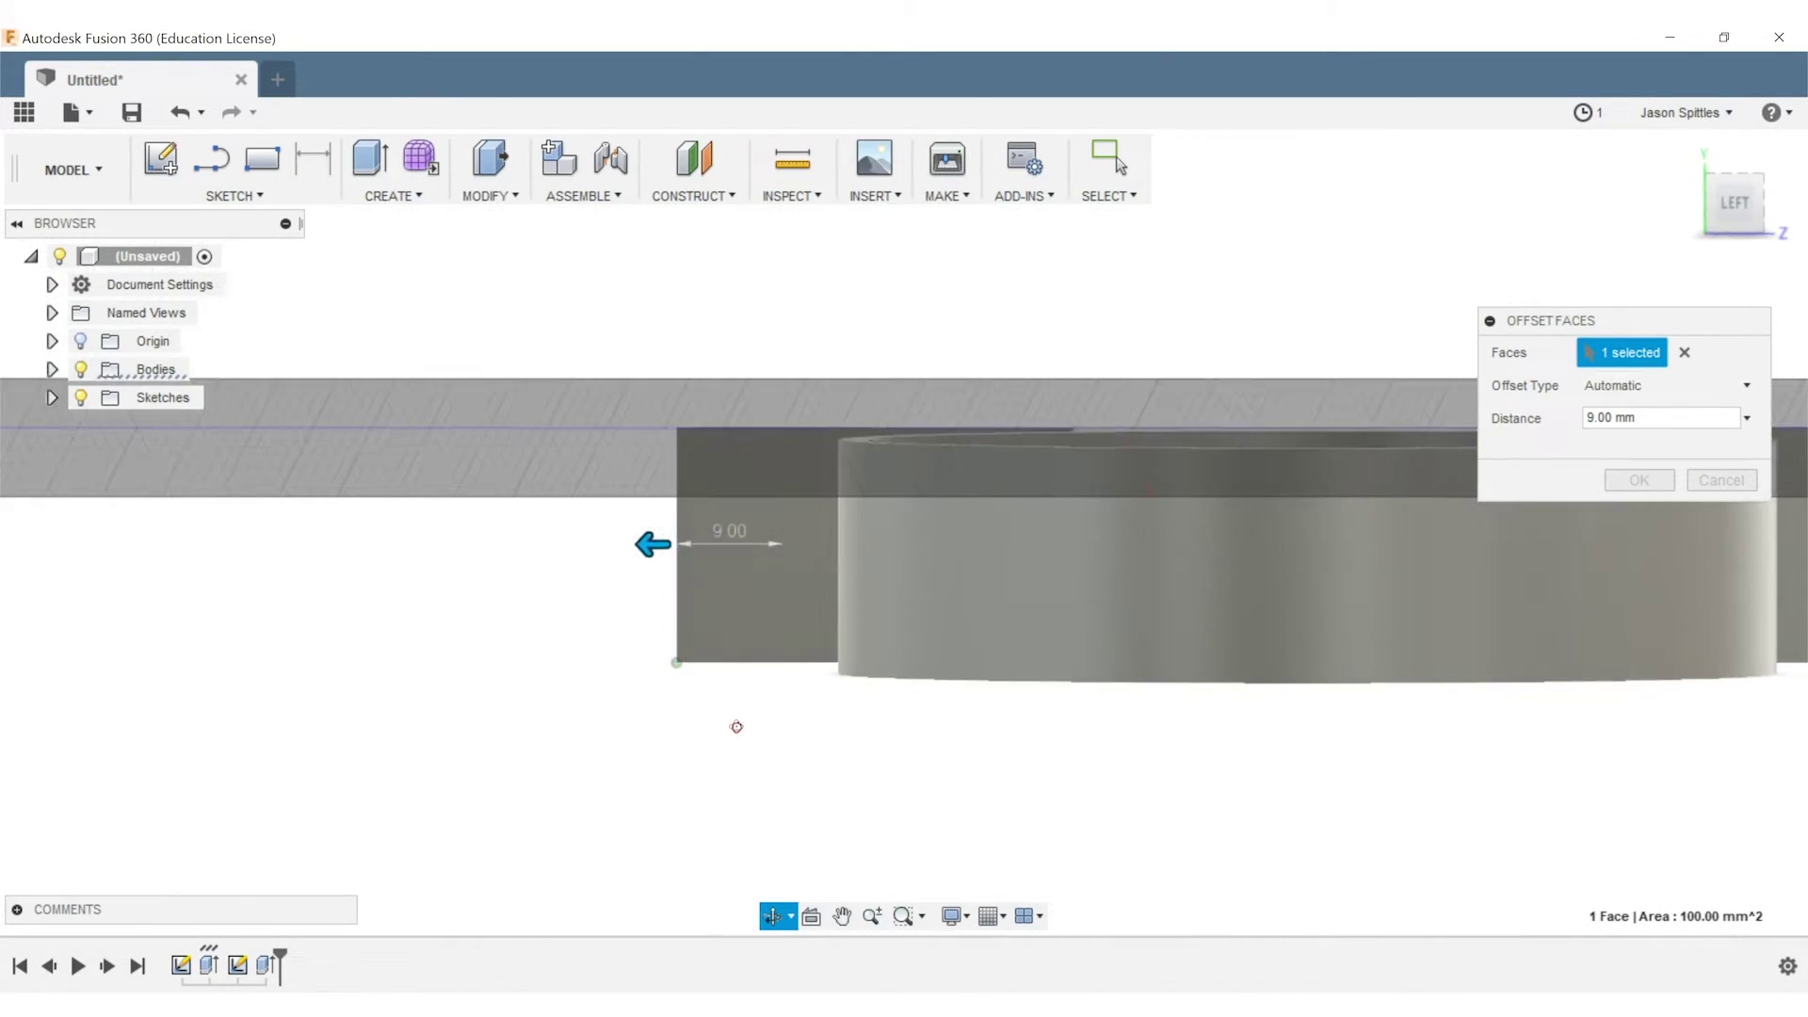
scroll(895, 716, down, 1)
click(1734, 203)
drag(671, 540, 605, 541)
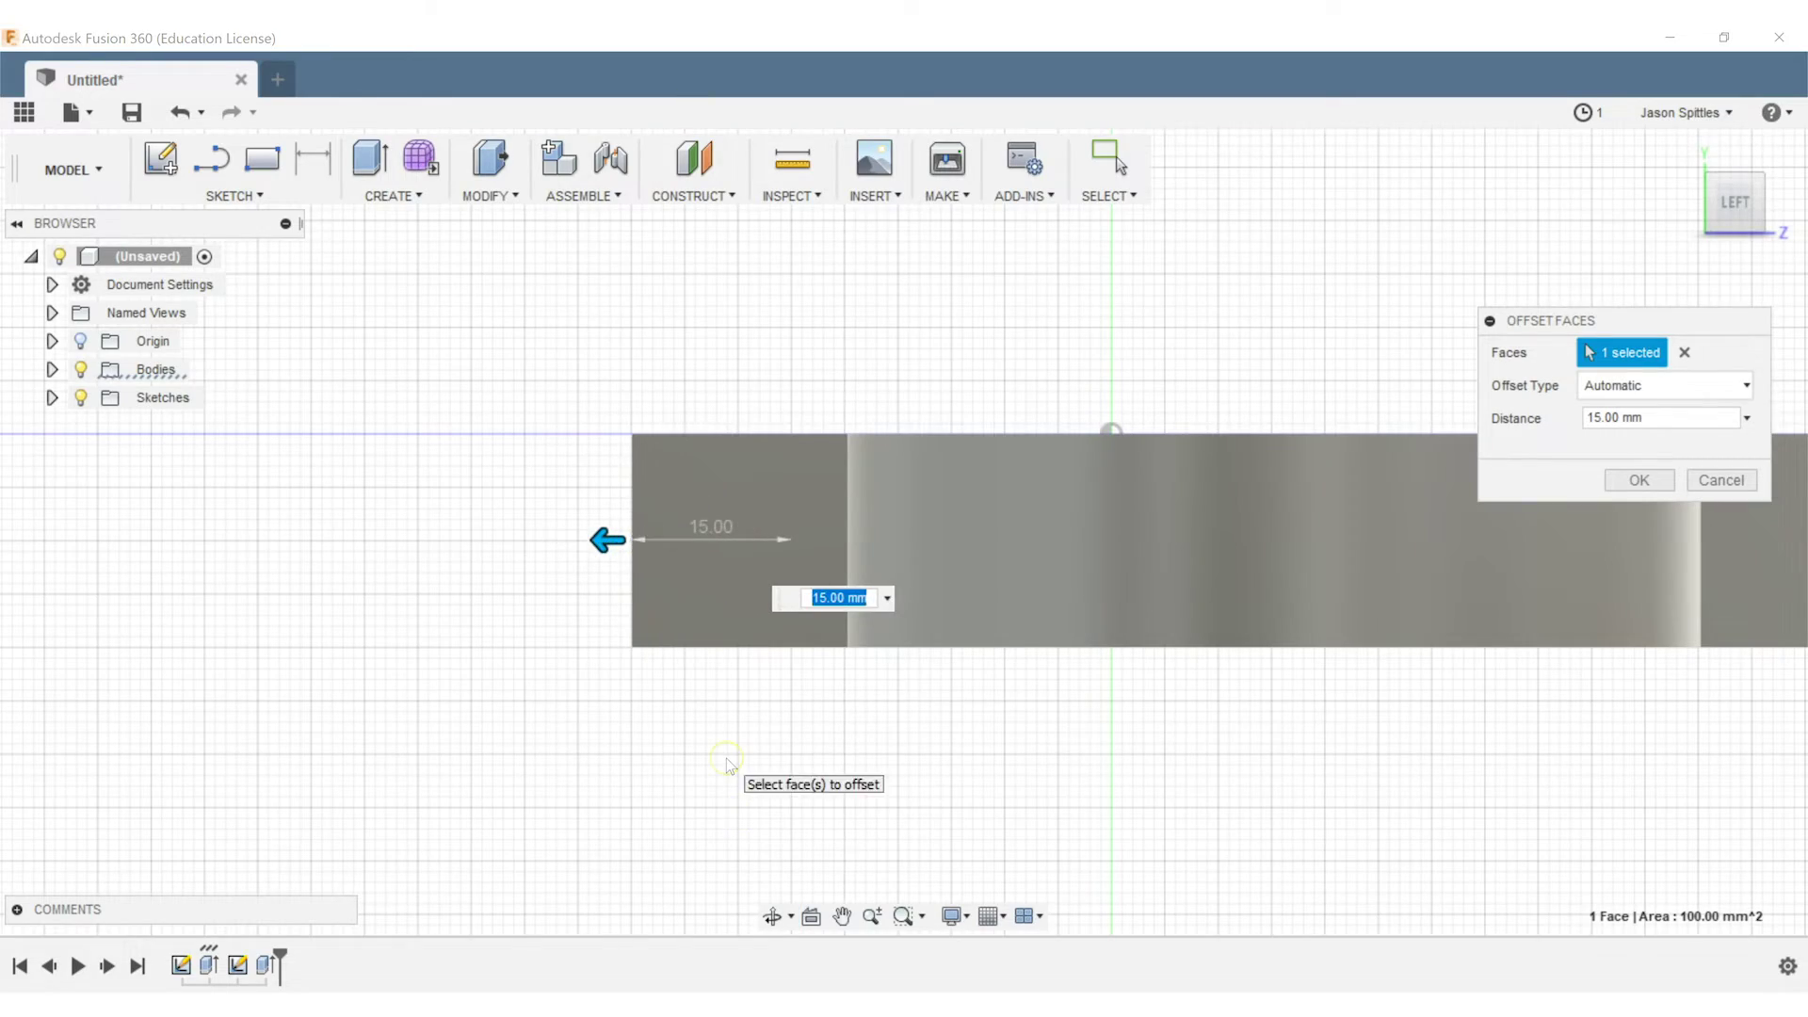
shift+middle_drag(729, 765, 549, 886)
scroll(549, 888, down, 3)
click(1637, 479)
Start a sketch on the horizontal origin plane and try a rectangle from the bar's edge below the ring
middle_drag(698, 905, 867, 424)
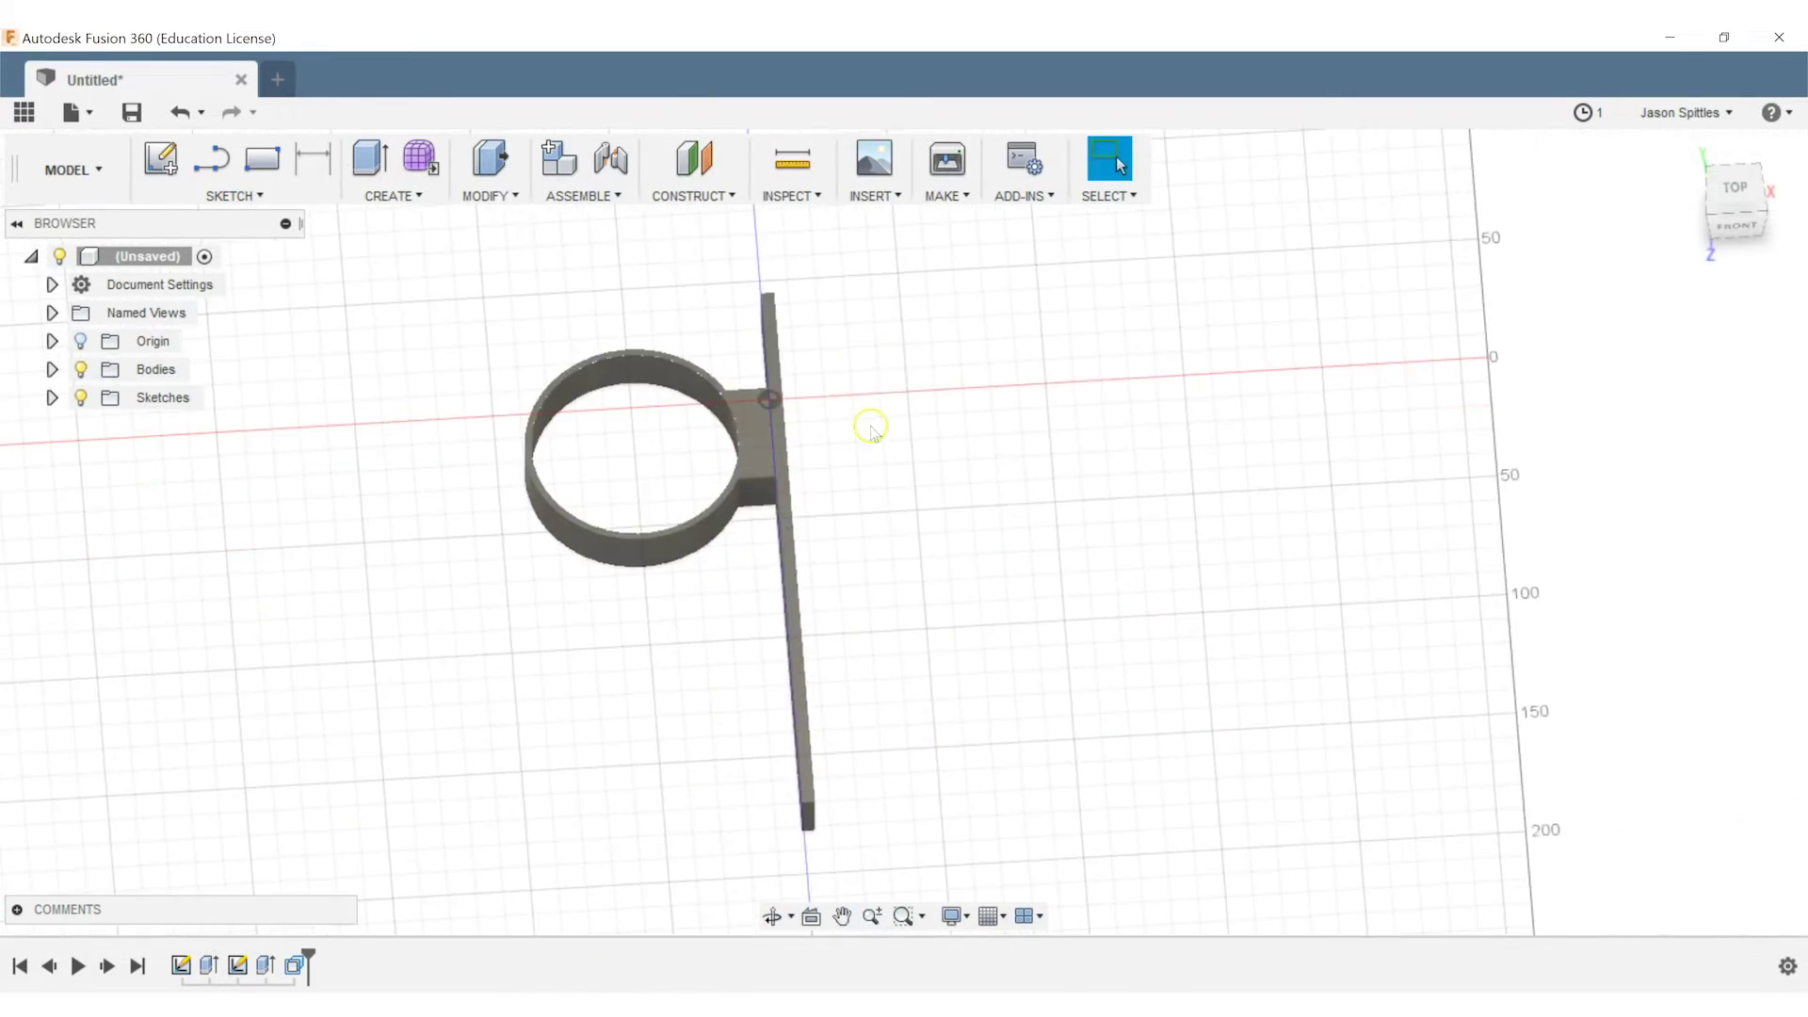
shift+middle_drag(878, 659, 931, 551)
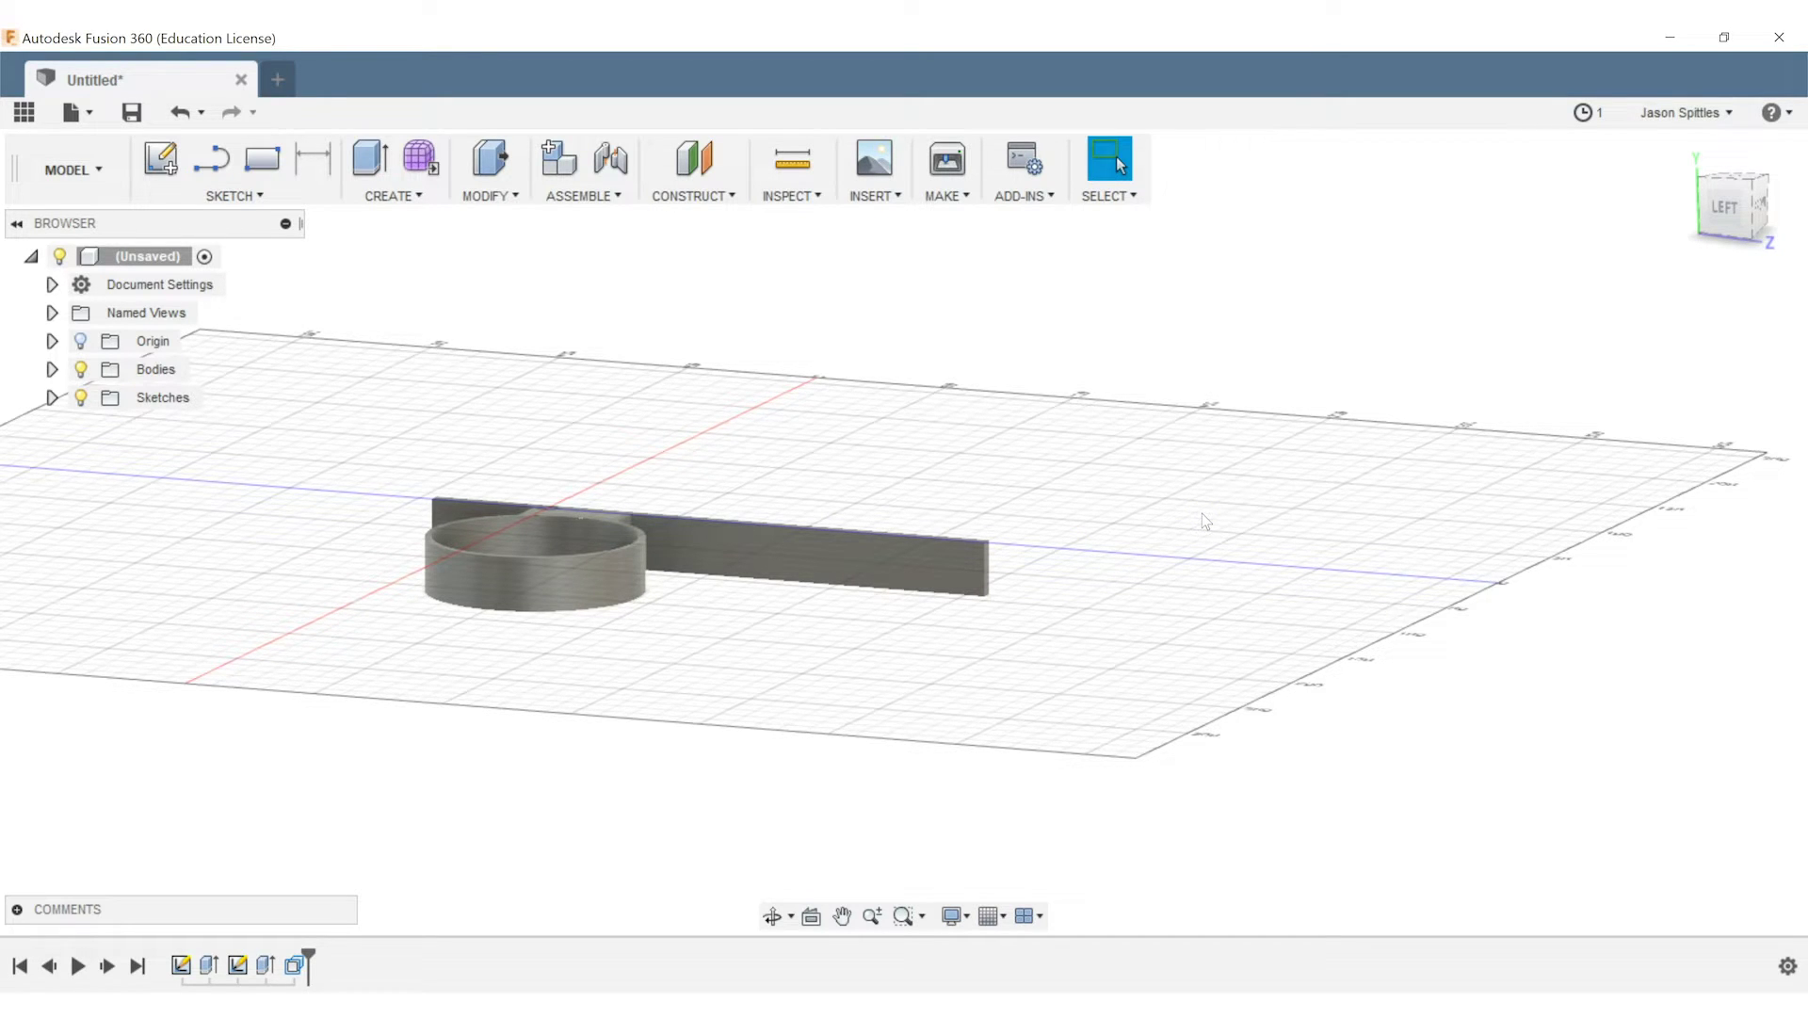
mouse_move(970, 688)
shift+middle_down()
mouse_move(932, 634)
mouse_move(878, 703)
mouse_move(942, 696)
shift+middle_up()
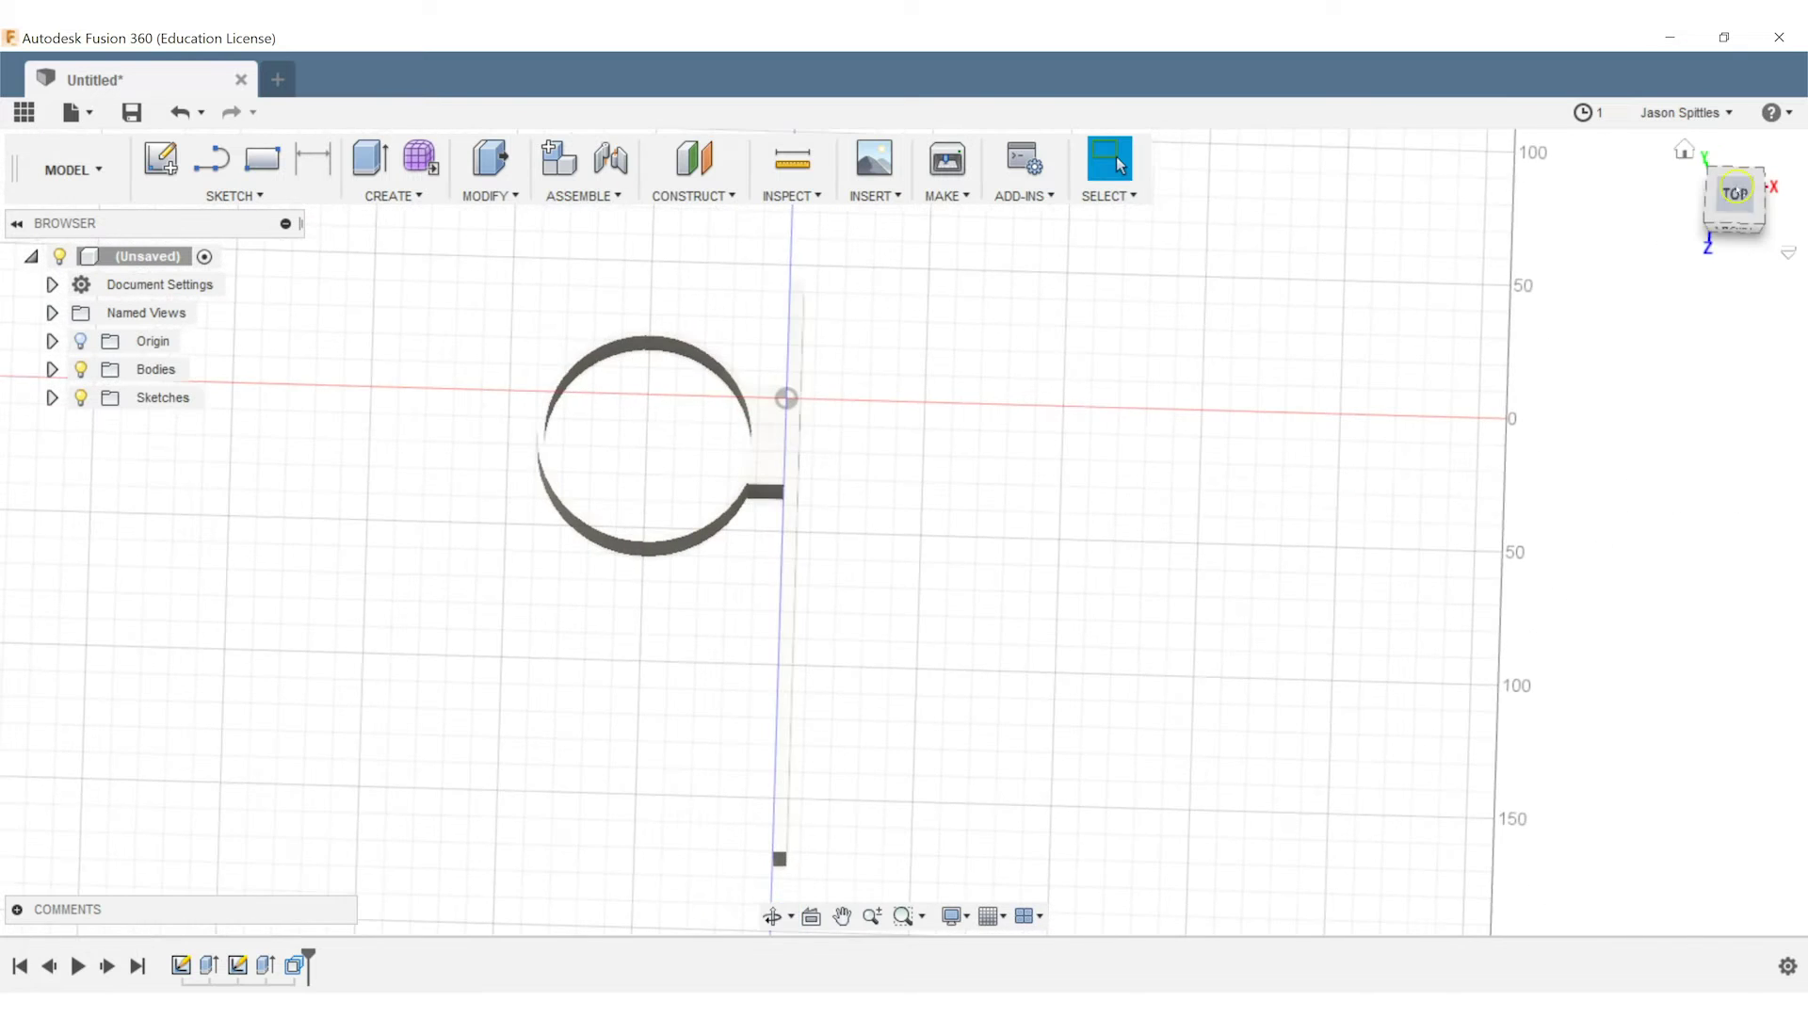
click(1735, 196)
middle_drag(963, 511, 976, 436)
key(s)
click(255, 150)
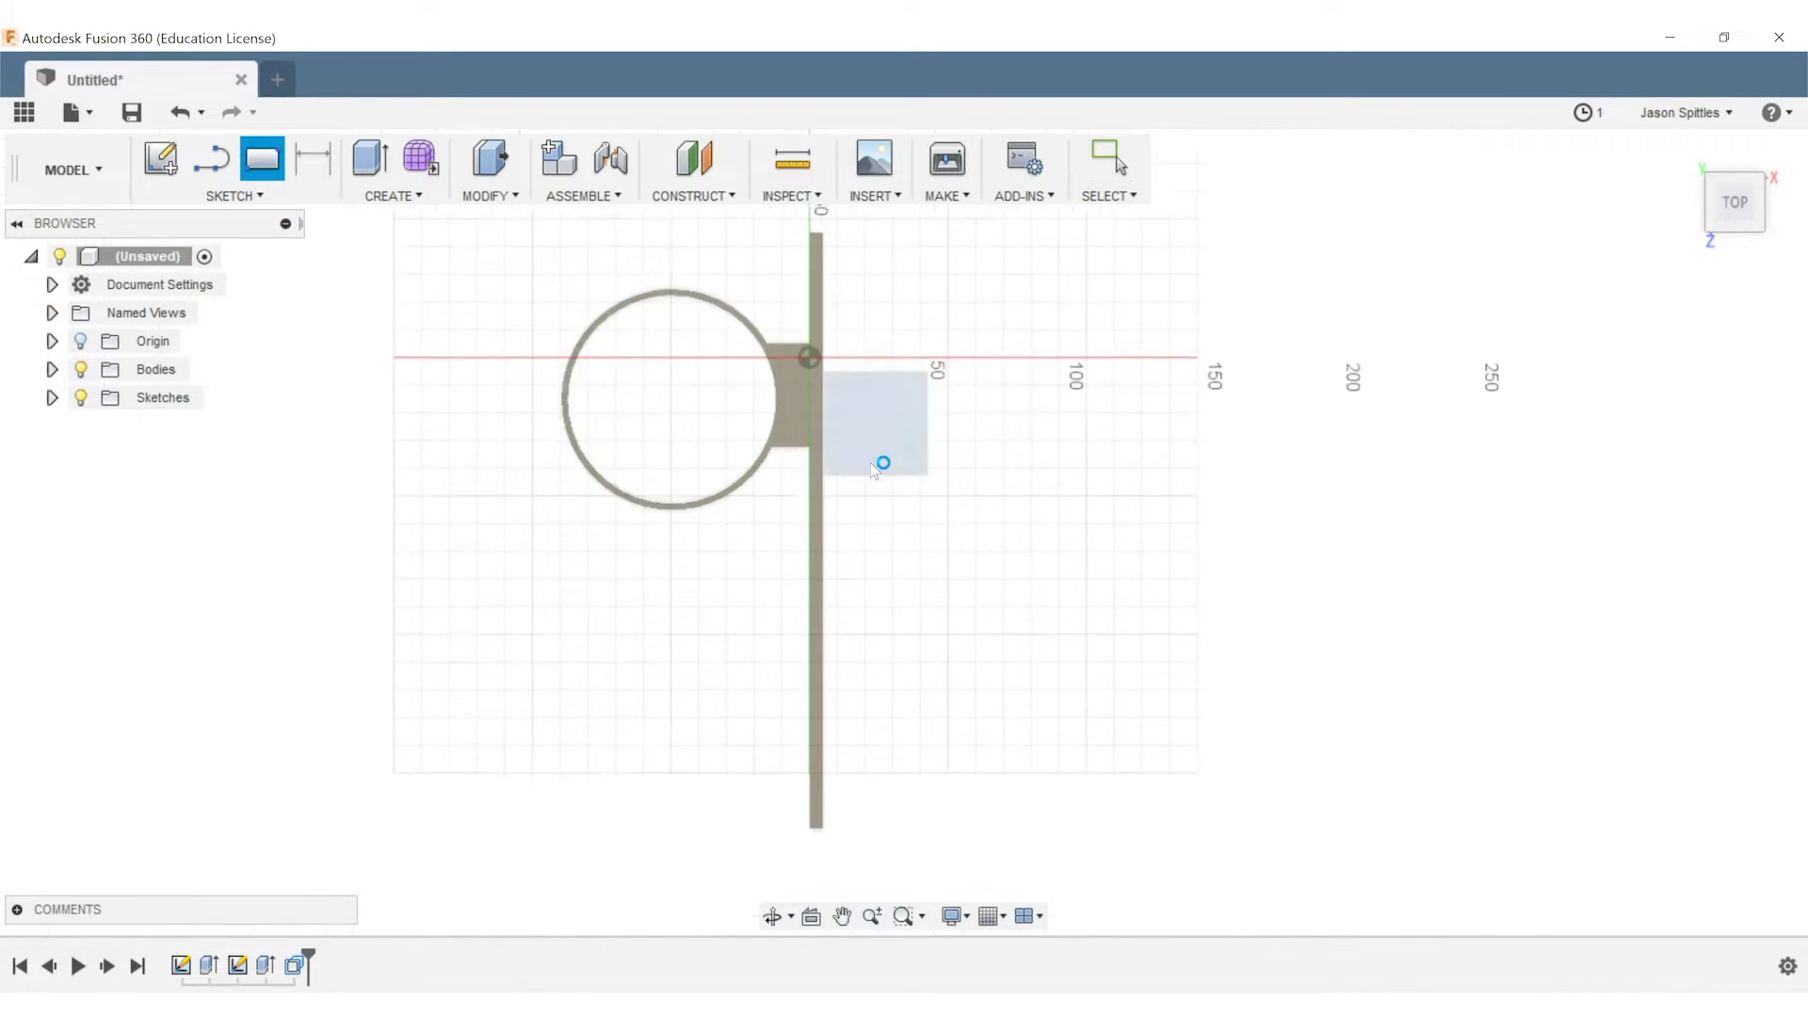
click(884, 464)
click(933, 599)
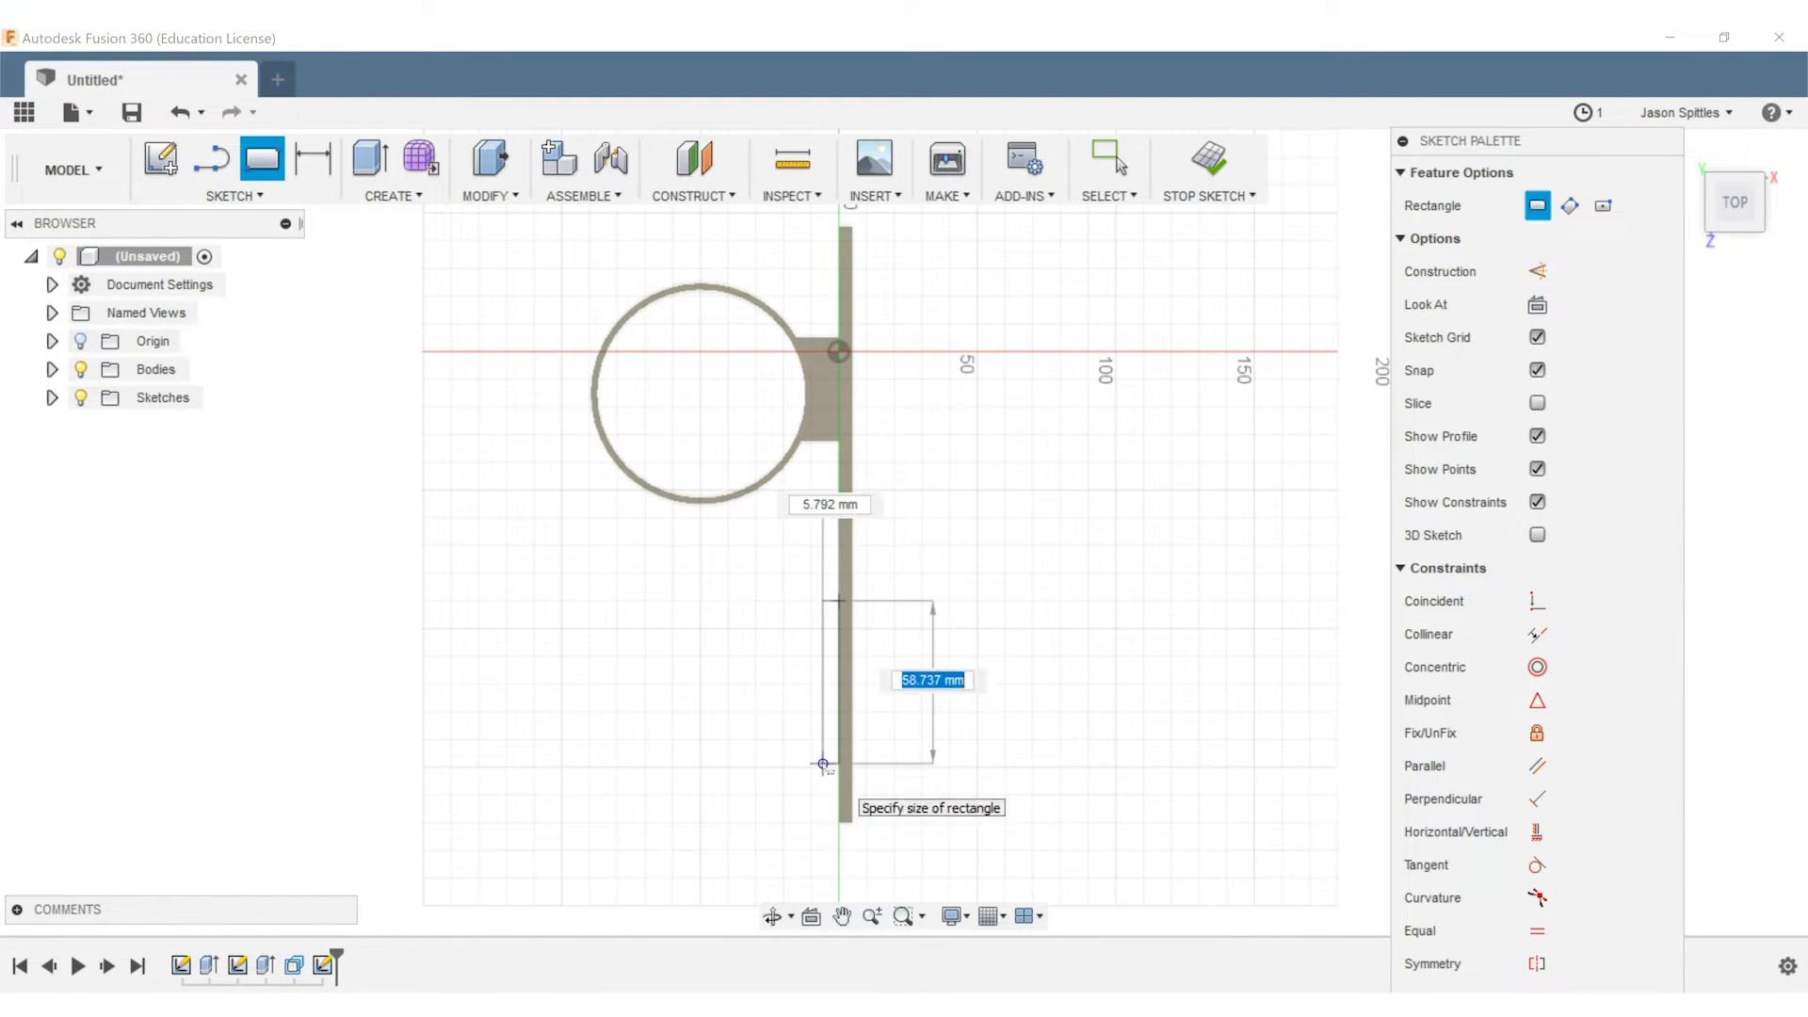
key(Escape)
Sketch a rectangle 50 mm wide and 80 mm high beside the bar, below the ring
key(r)
click(700, 599)
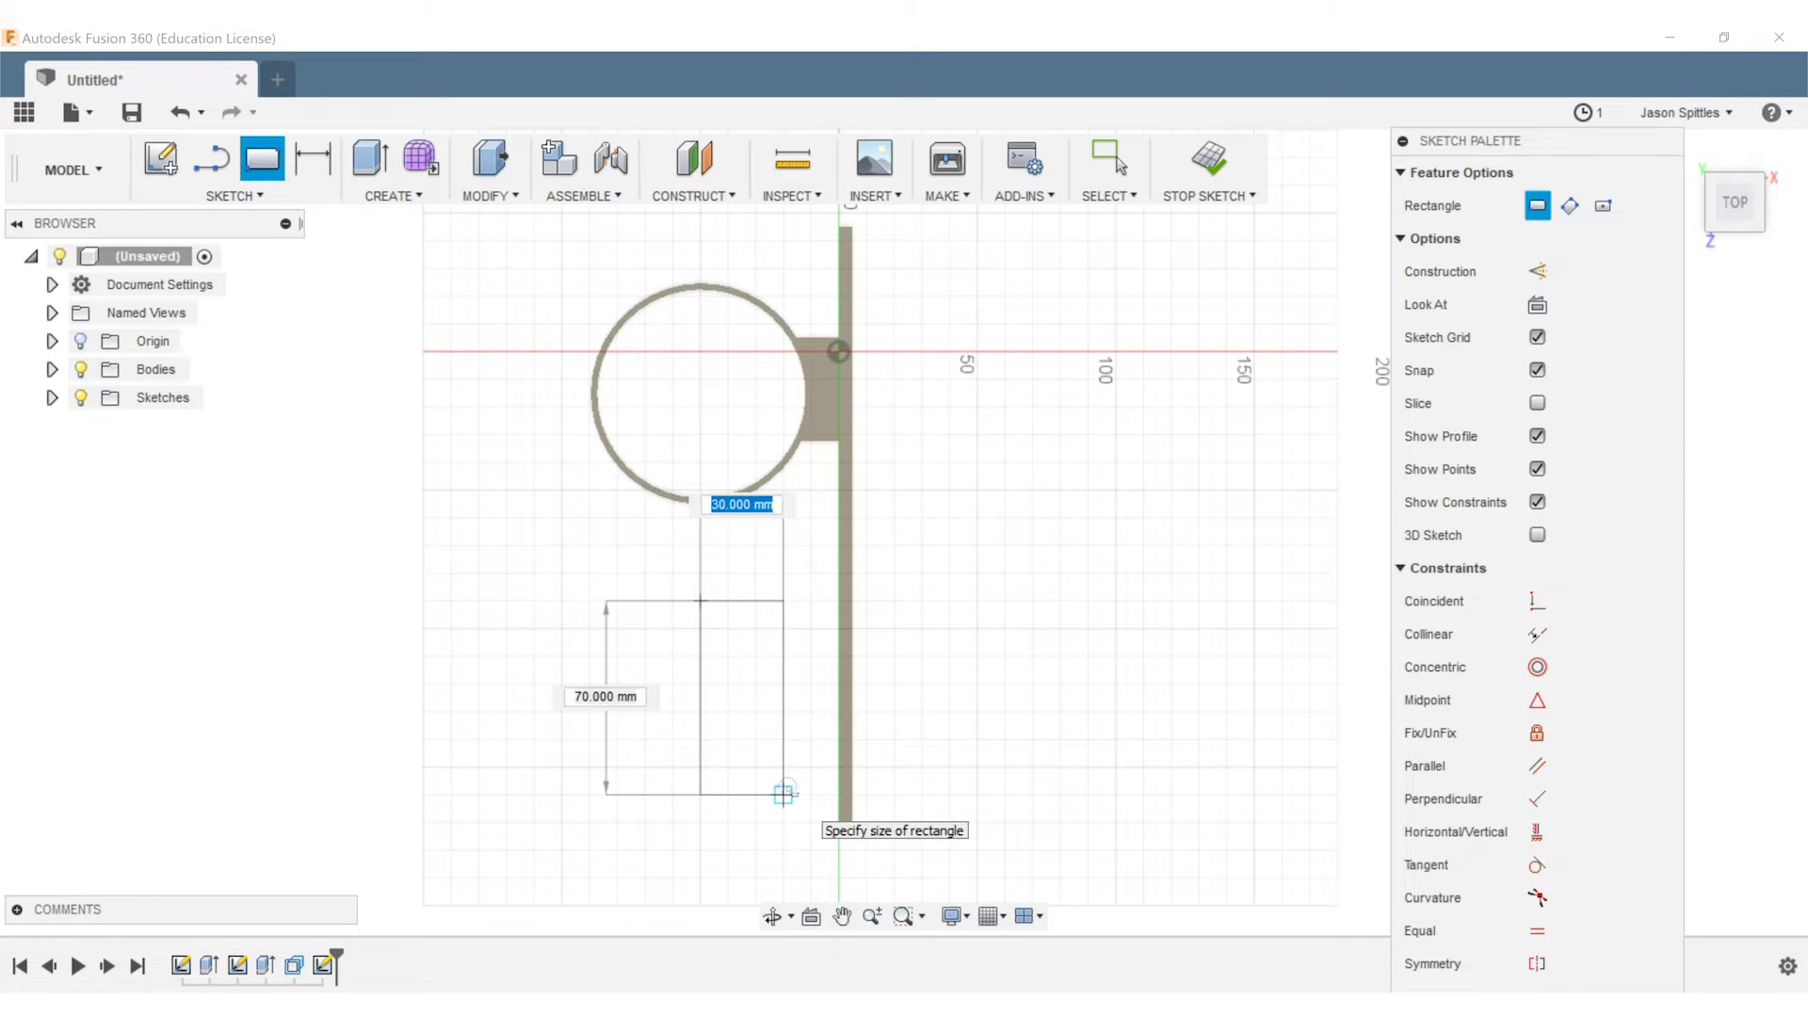
key(Tab)
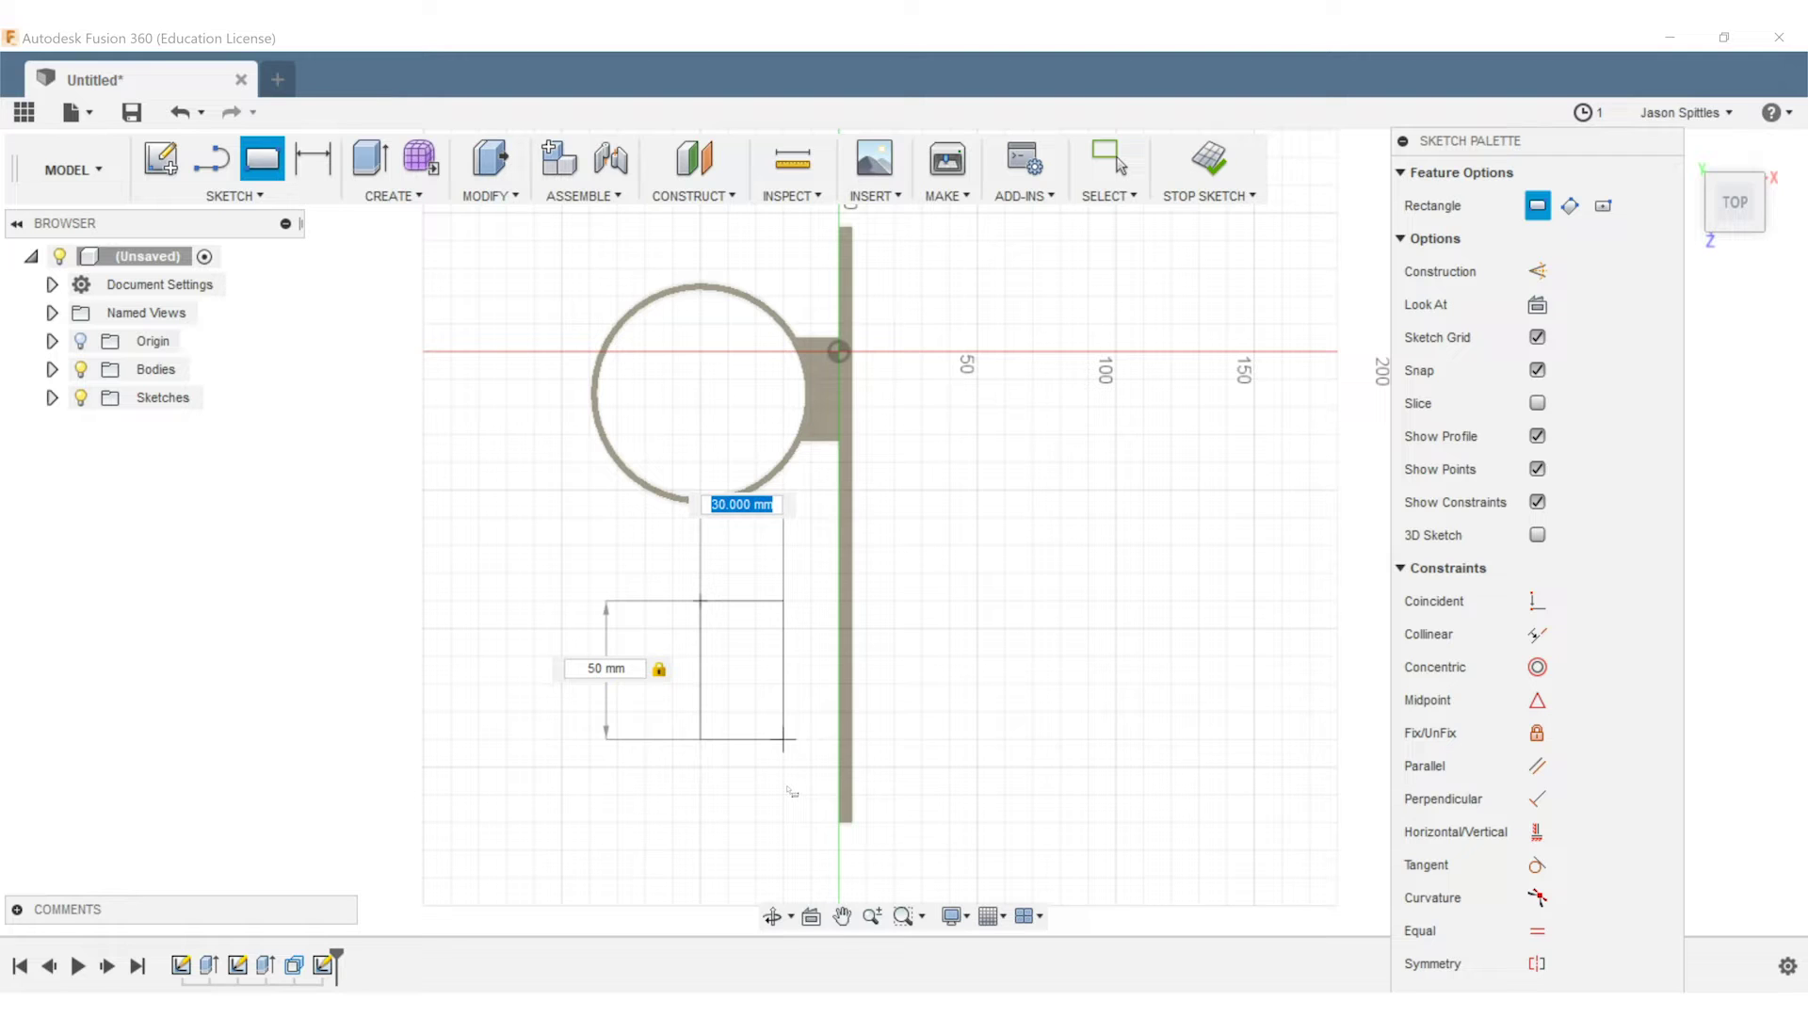
right_click(789, 790)
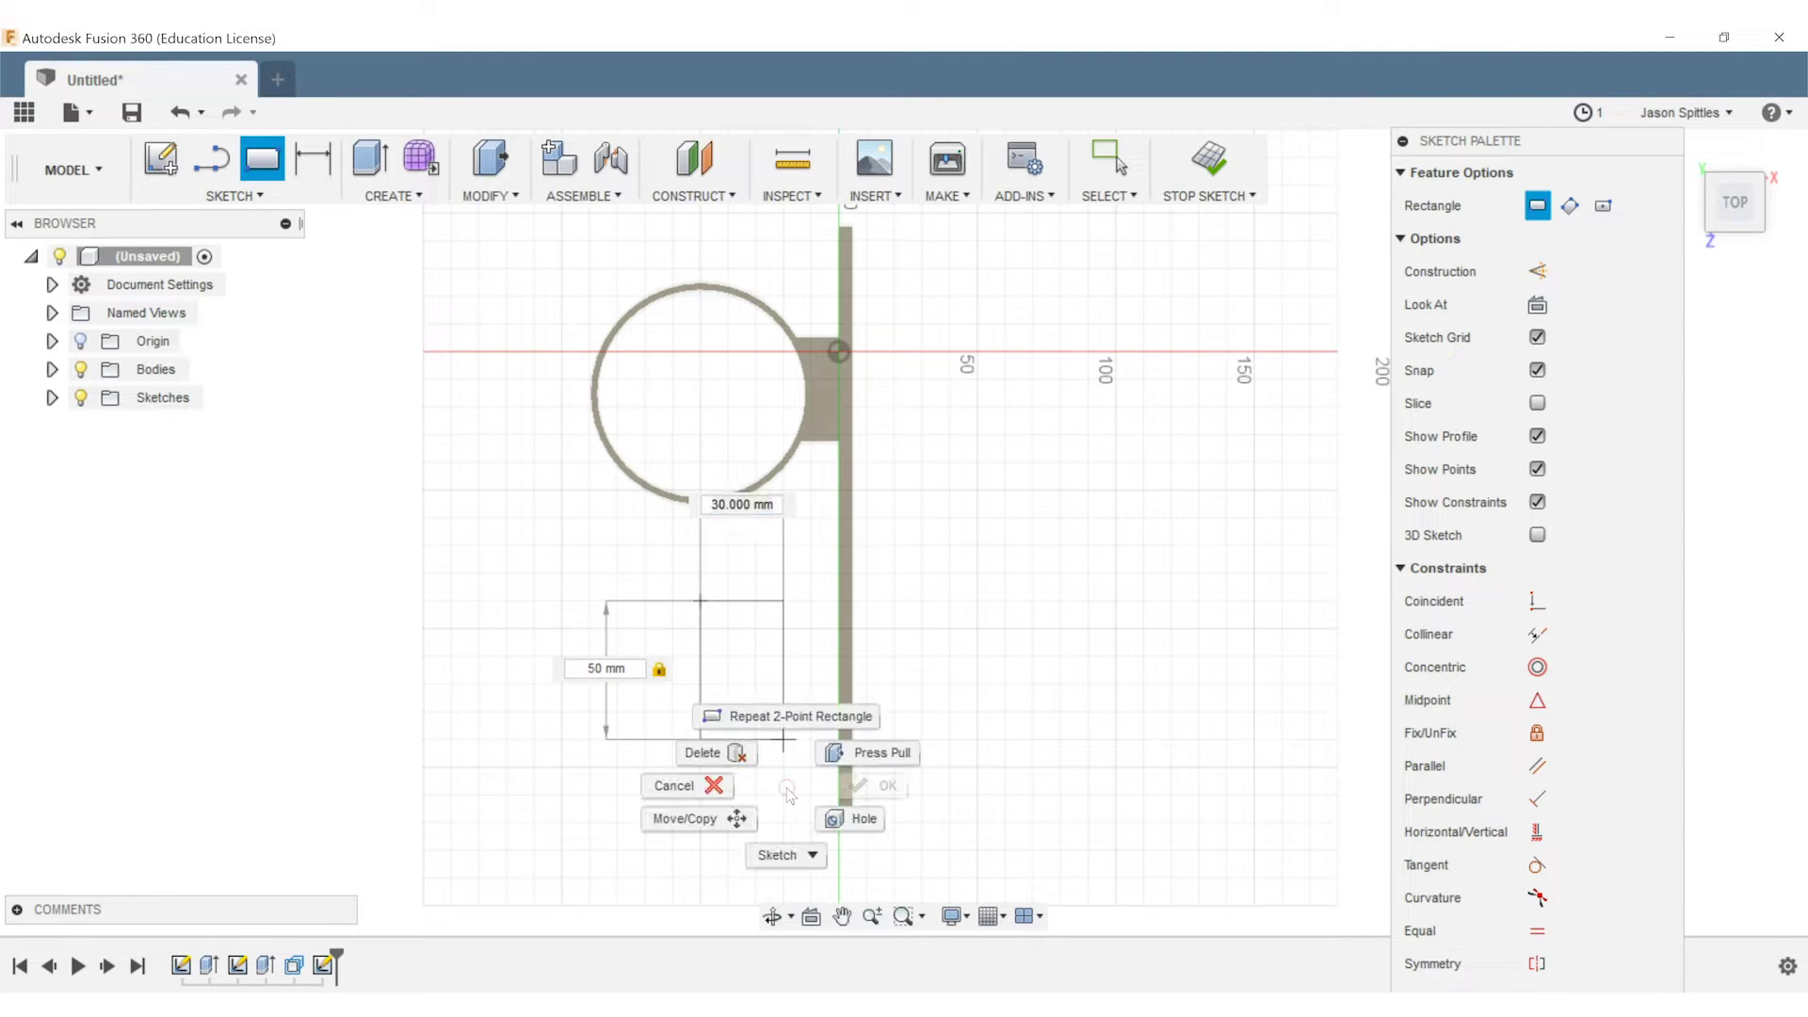
key(Escape)
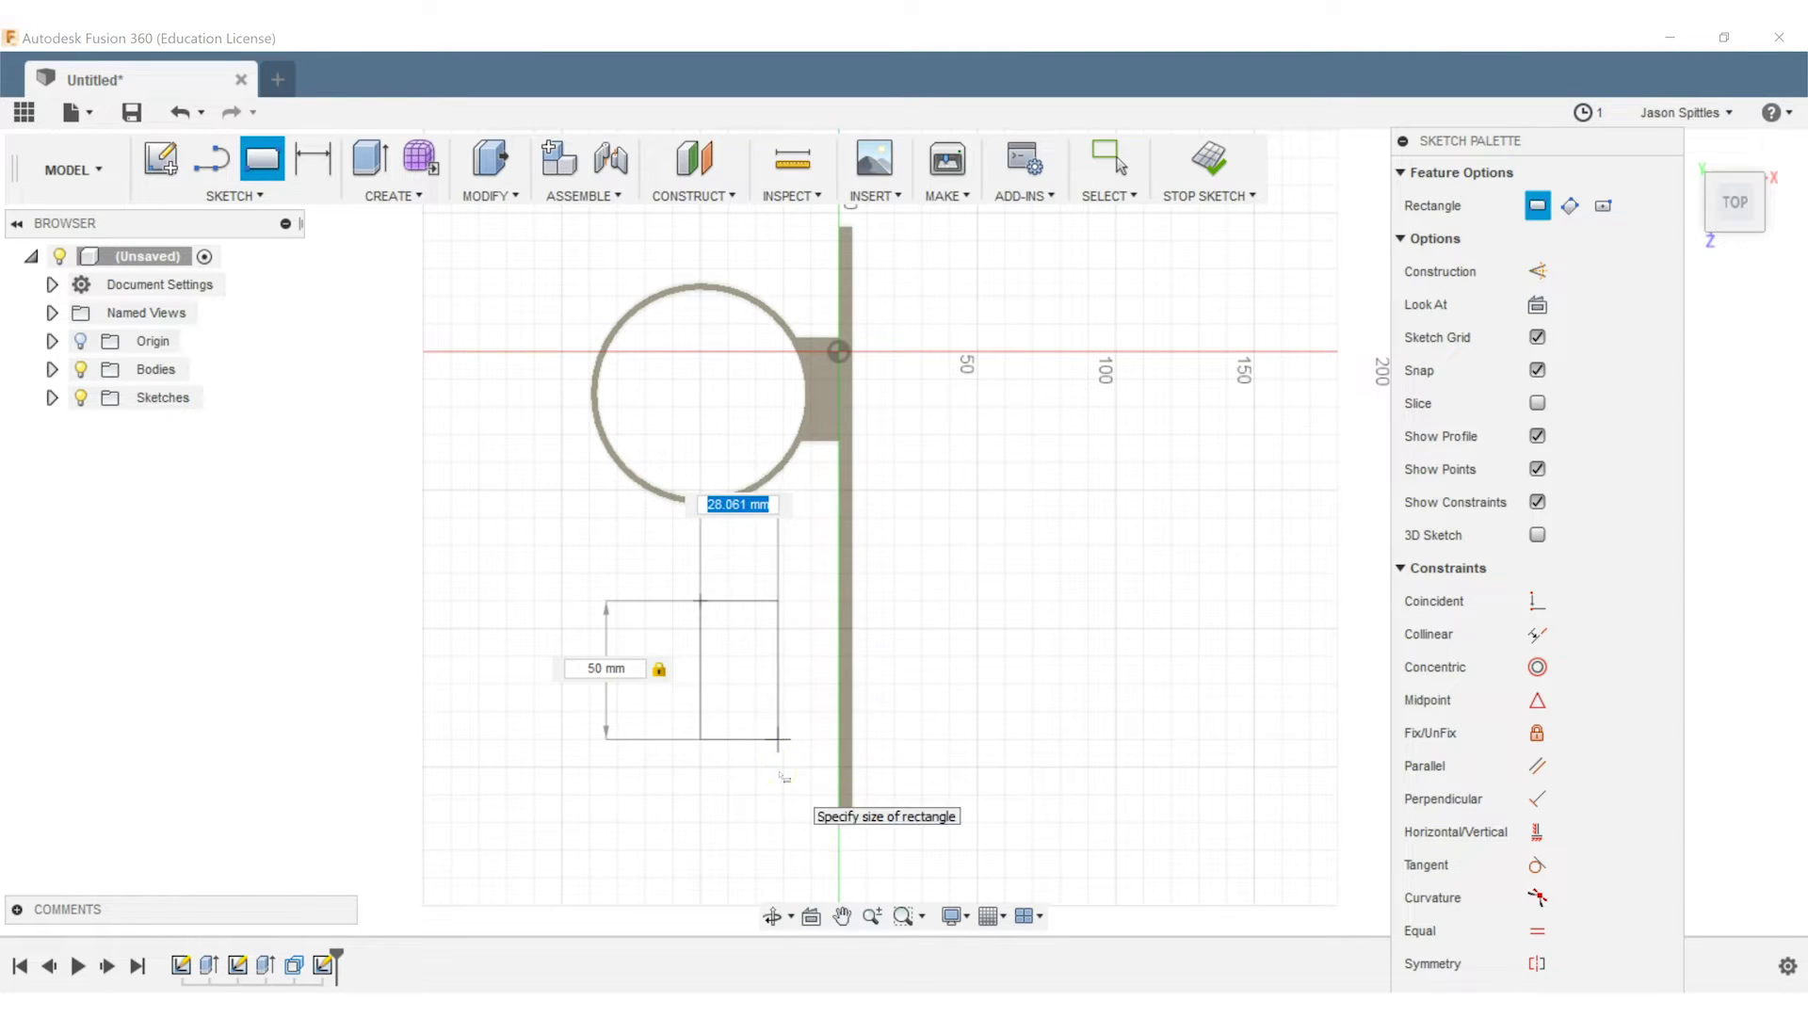
text(50)
key(Tab)
text(80)
key(Return)
Move the rectangle about 17.4 mm away from the bar and 1.7 mm towards the ring
right_click(767, 725)
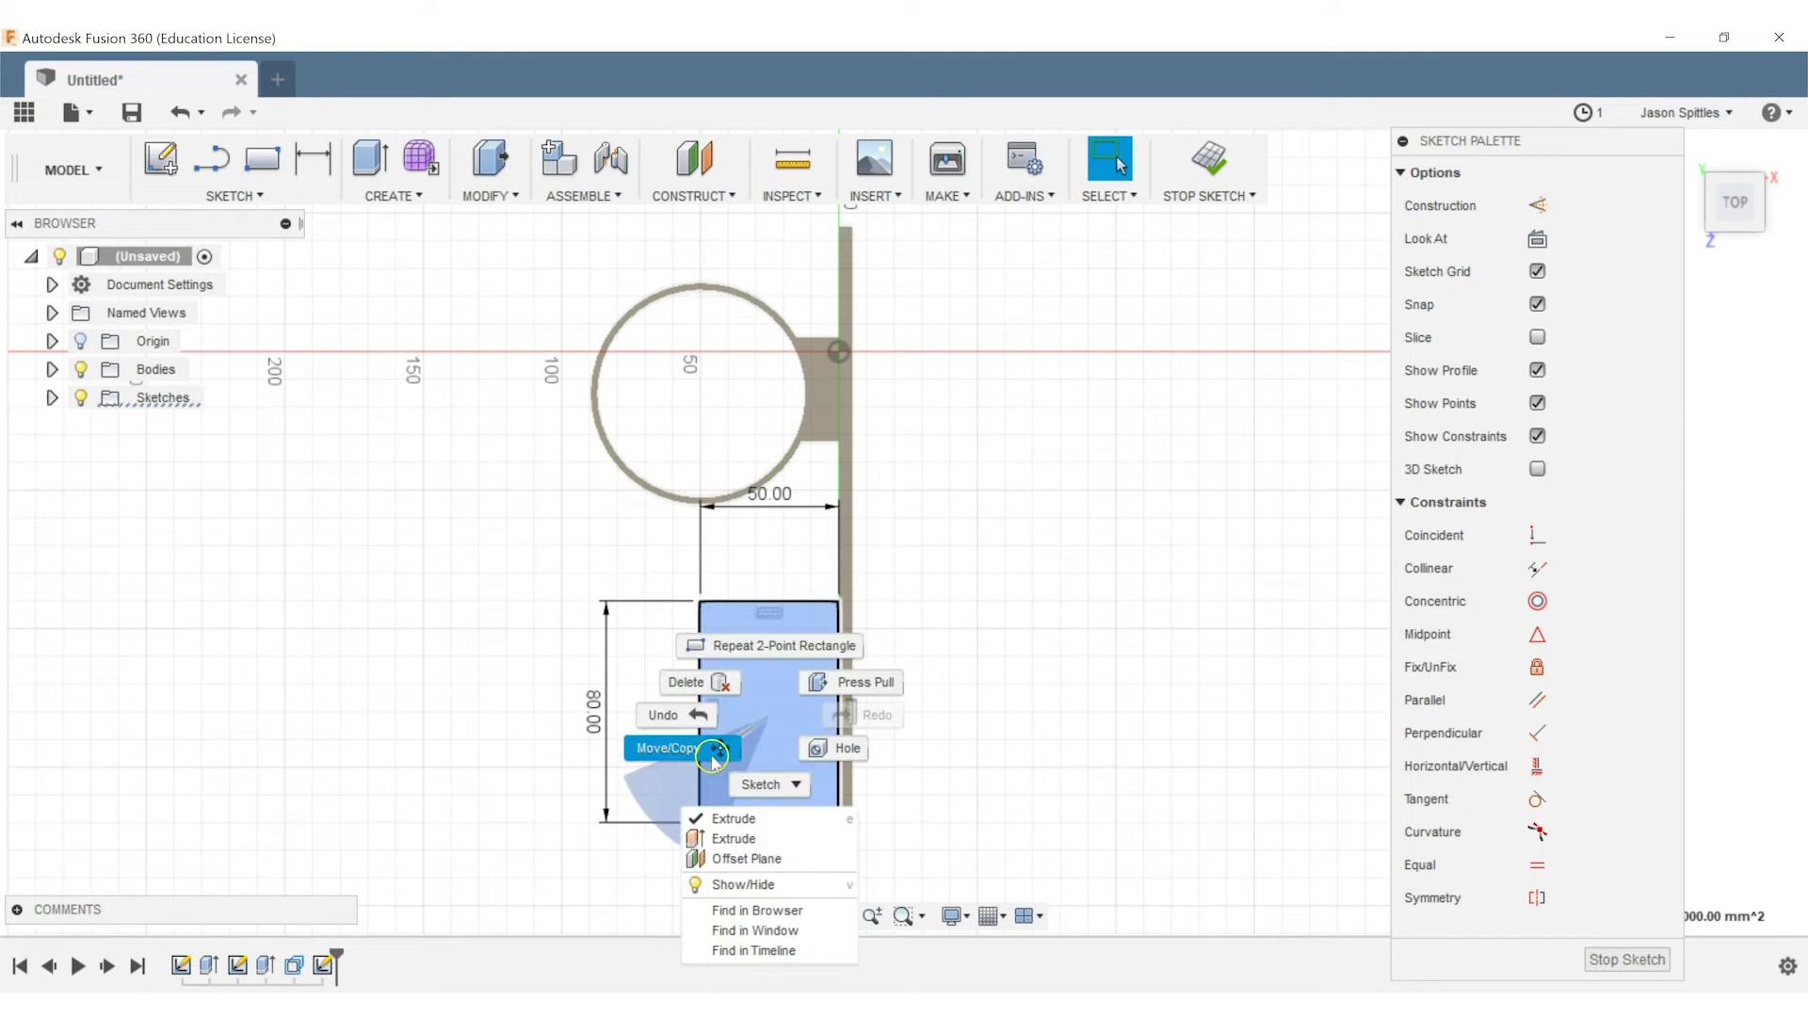
click(671, 747)
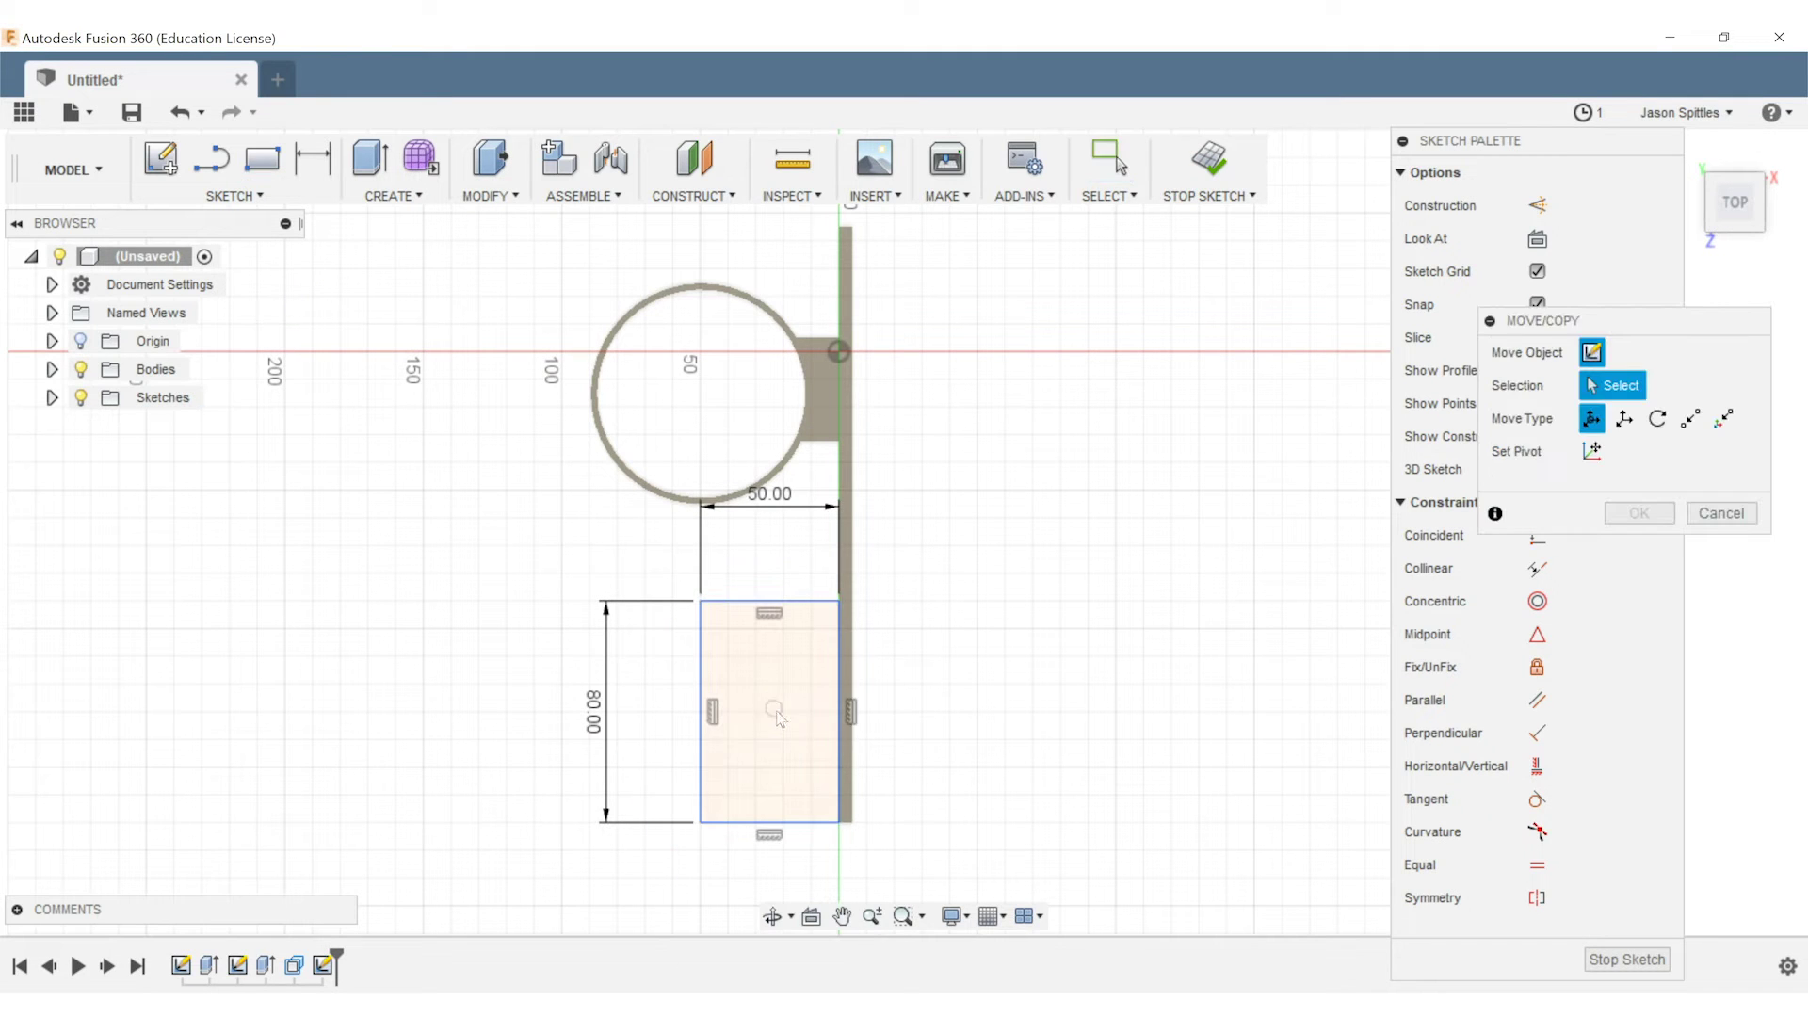
click(720, 601)
drag(748, 575, 698, 571)
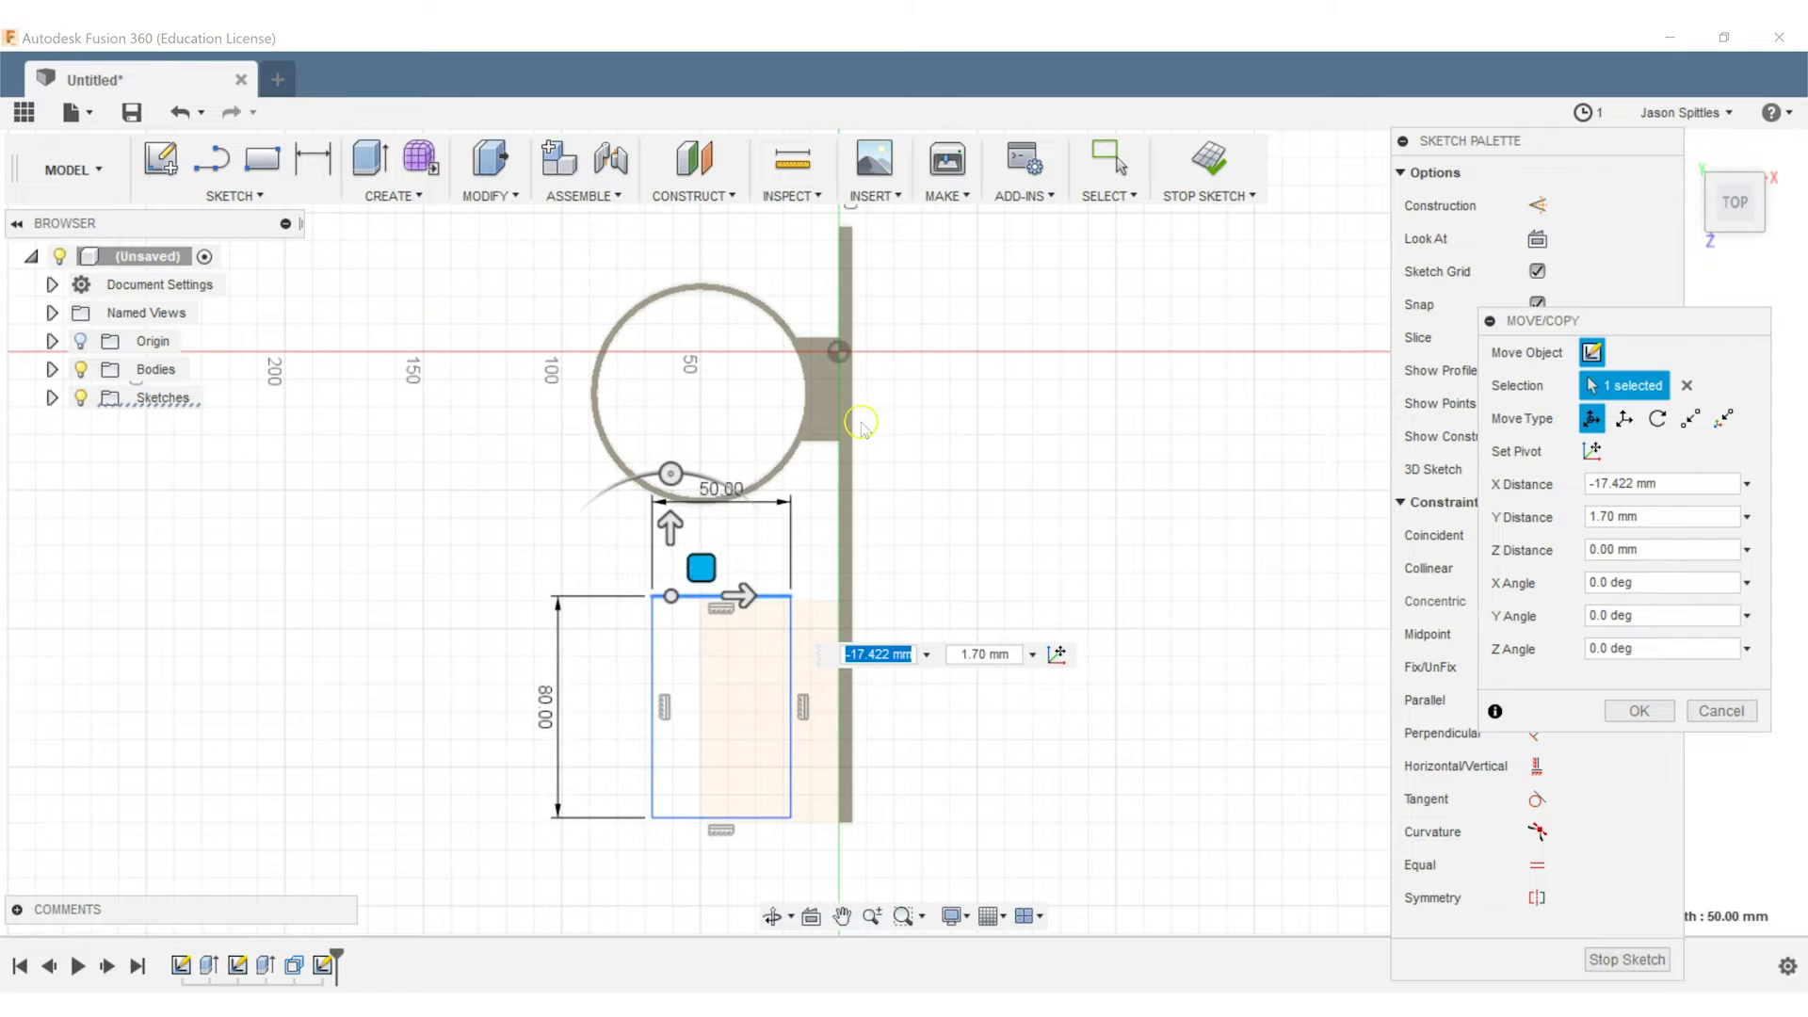
scroll(863, 422, up, 3)
click(1637, 710)
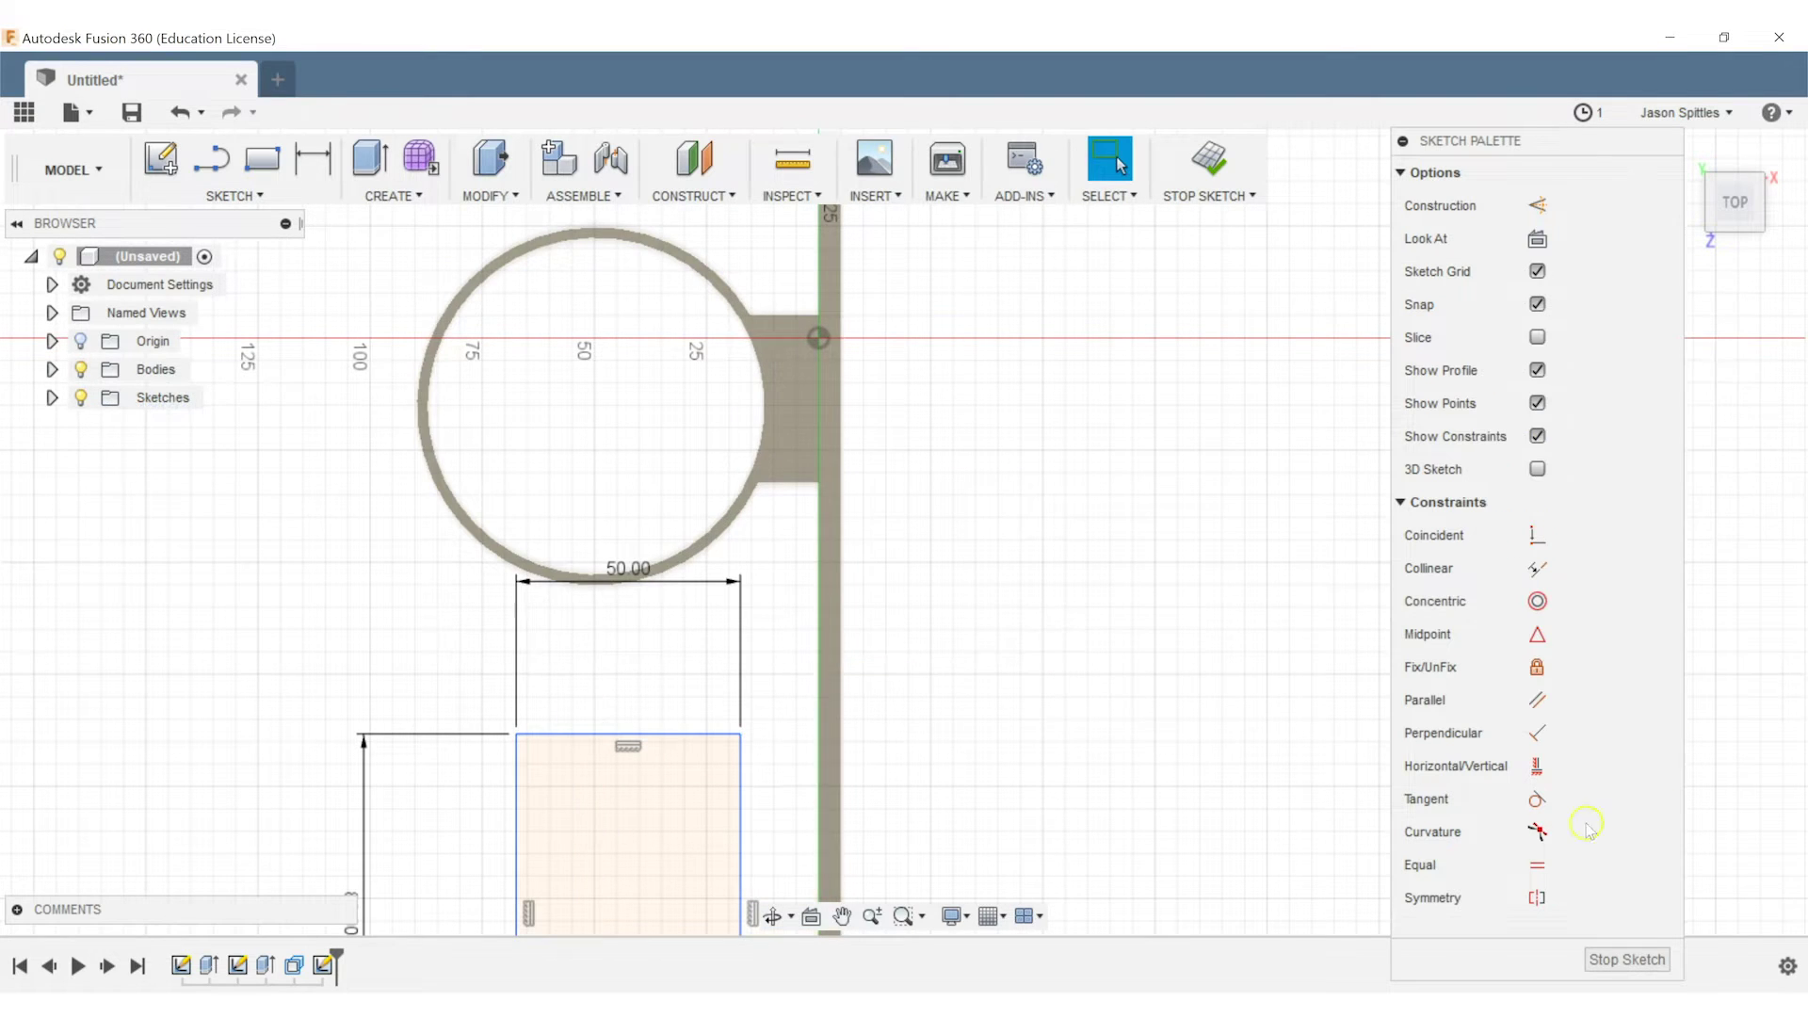
Measure the distance between the ring's inner edge and the bar's far edge
click(763, 405)
click(835, 407)
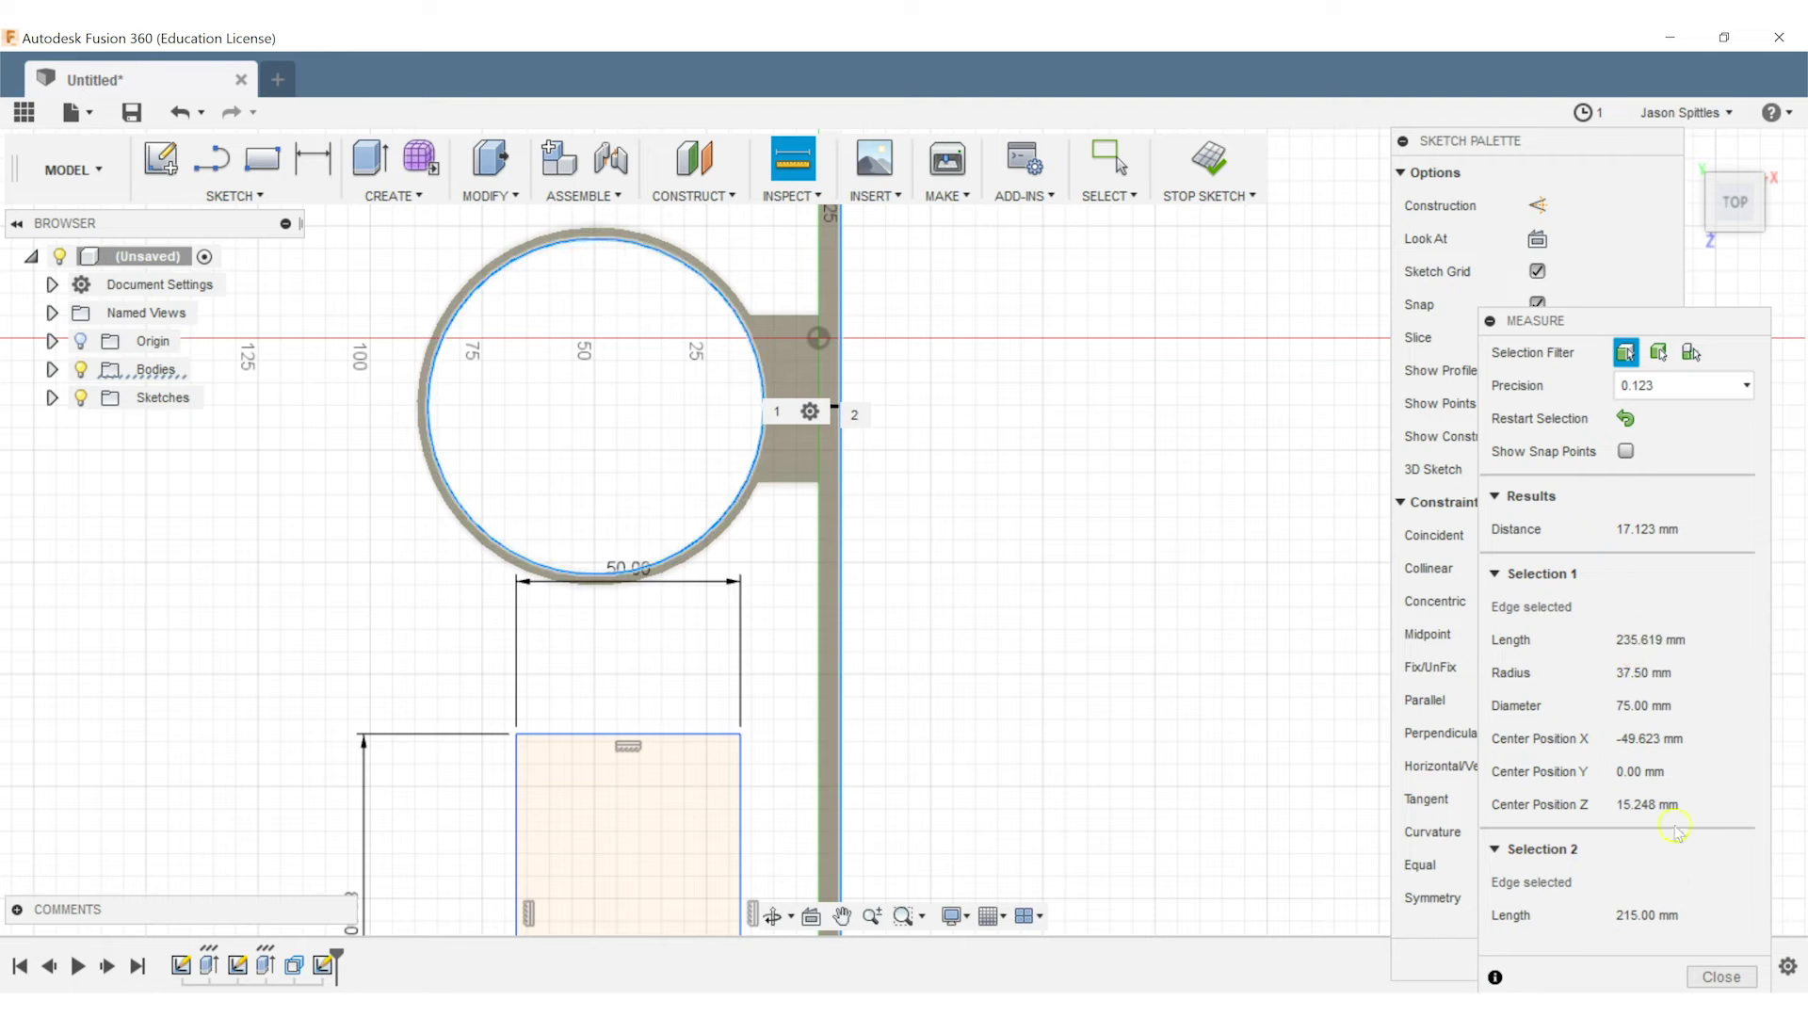
key(Escape)
middle_drag(1033, 738, 1018, 553)
scroll(919, 712, up, 1)
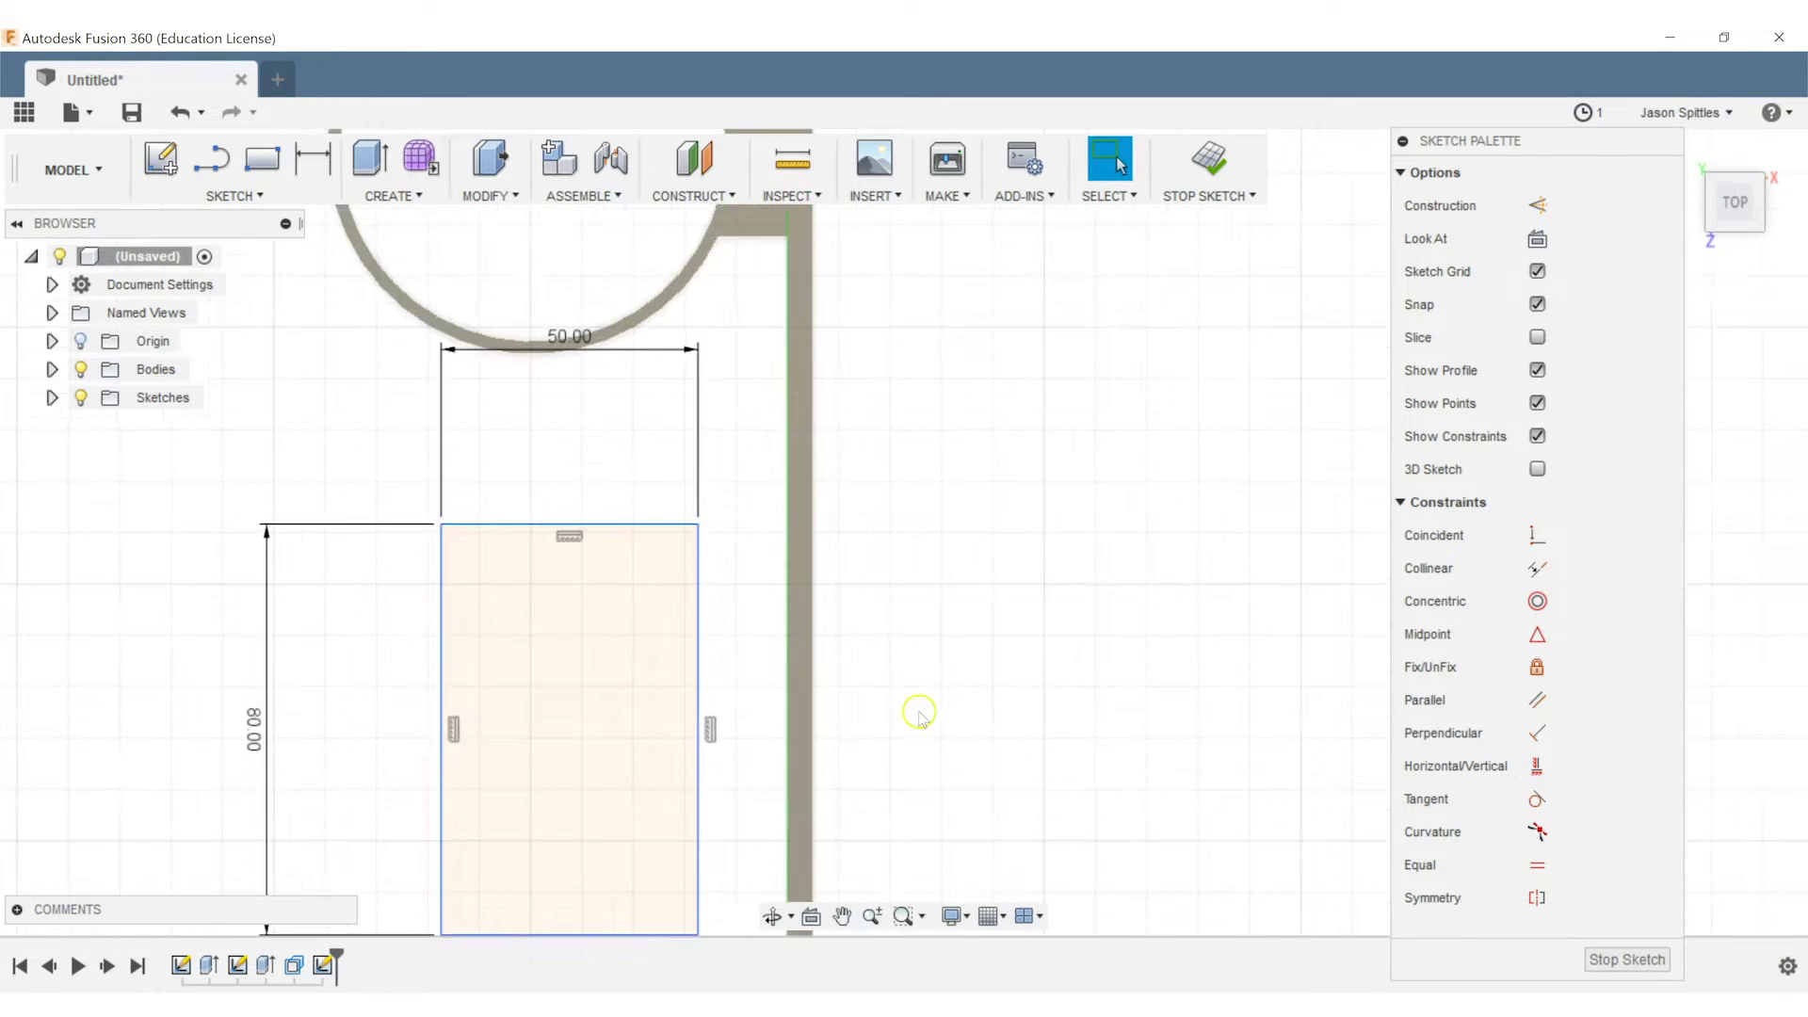
scroll(919, 713, down, 3)
right_click(237, 964)
click(302, 835)
right_click(810, 330)
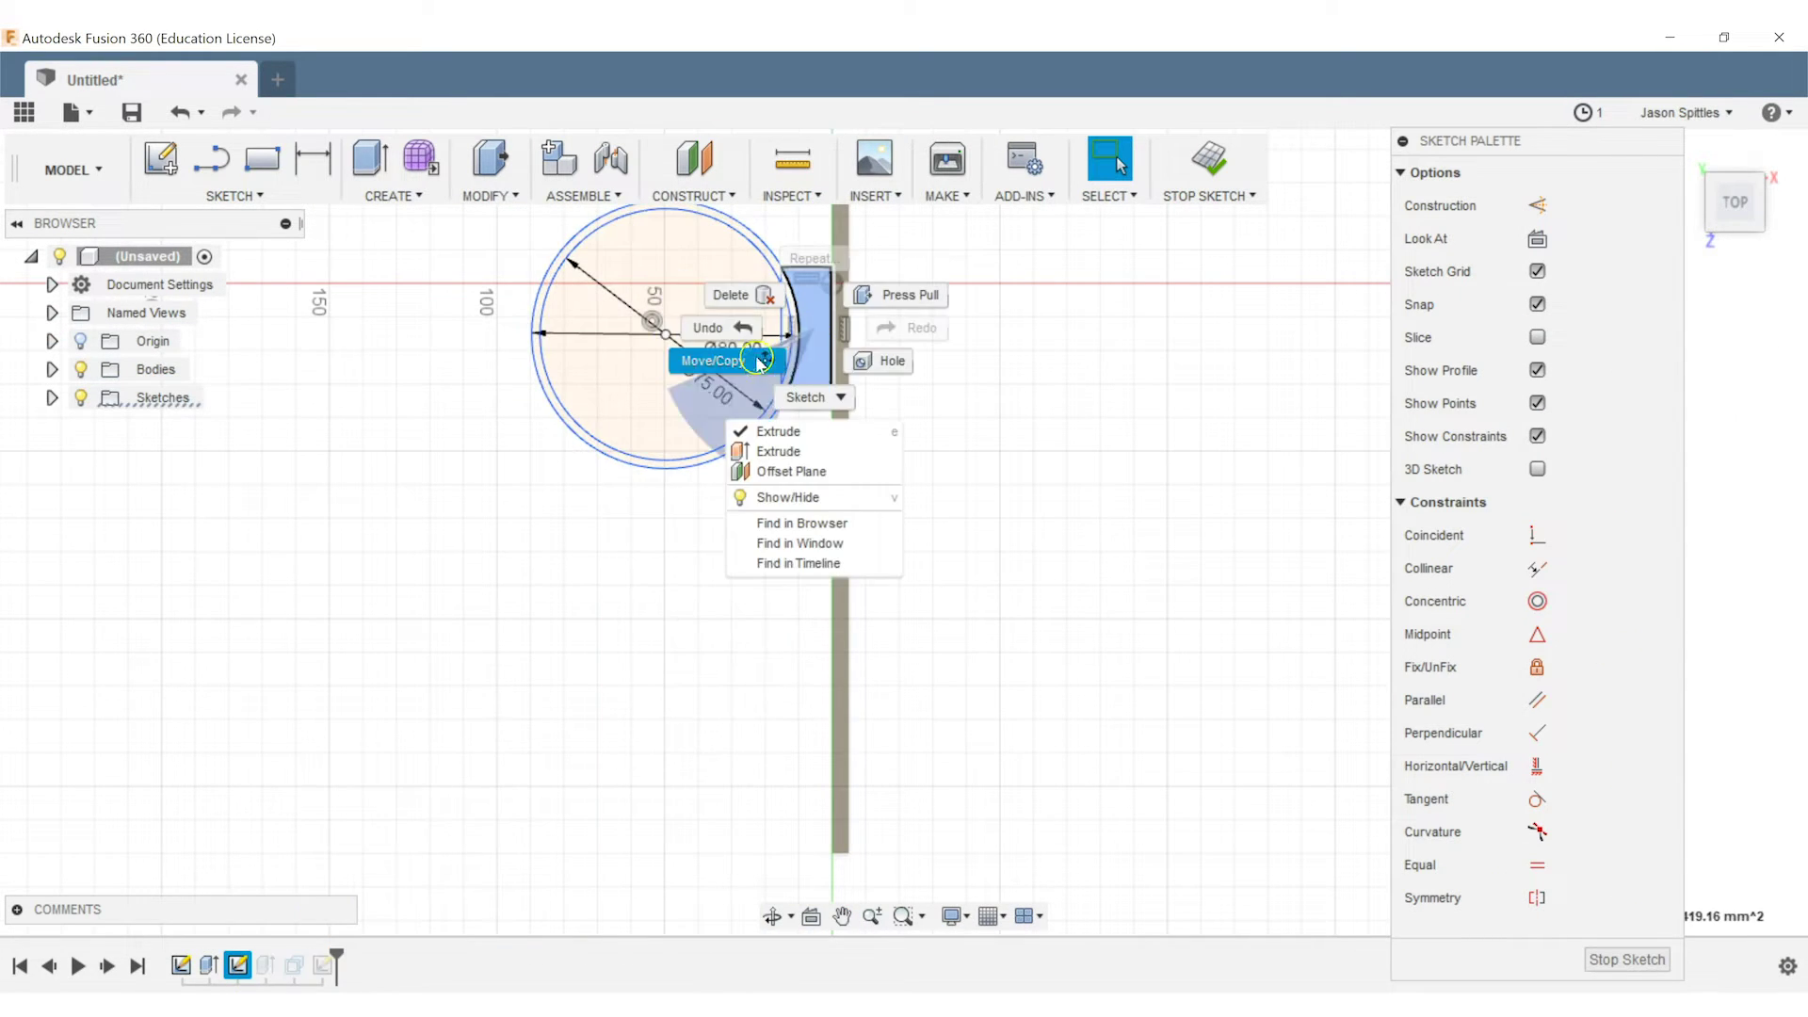
click(760, 362)
click(812, 267)
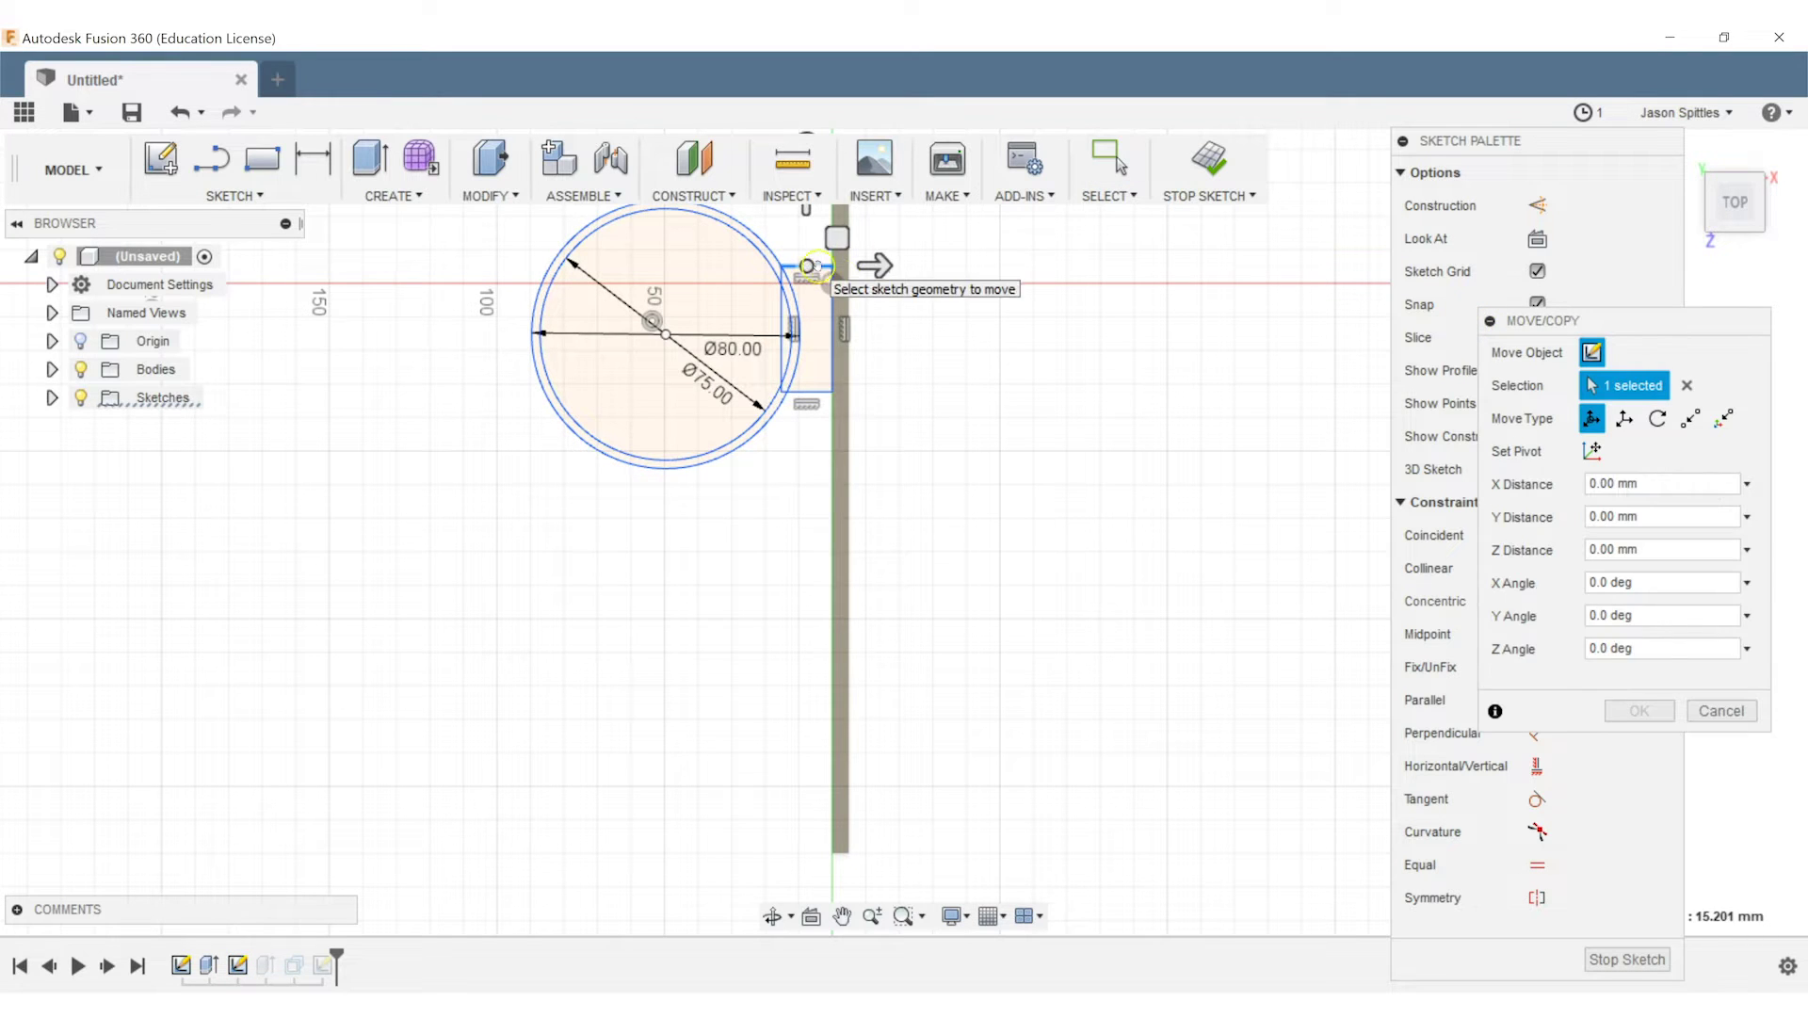
key(Escape)
click(1625, 959)
Start another sketch on the horizontal plane and delete that sketch without drawing a rectangle
click(250, 160)
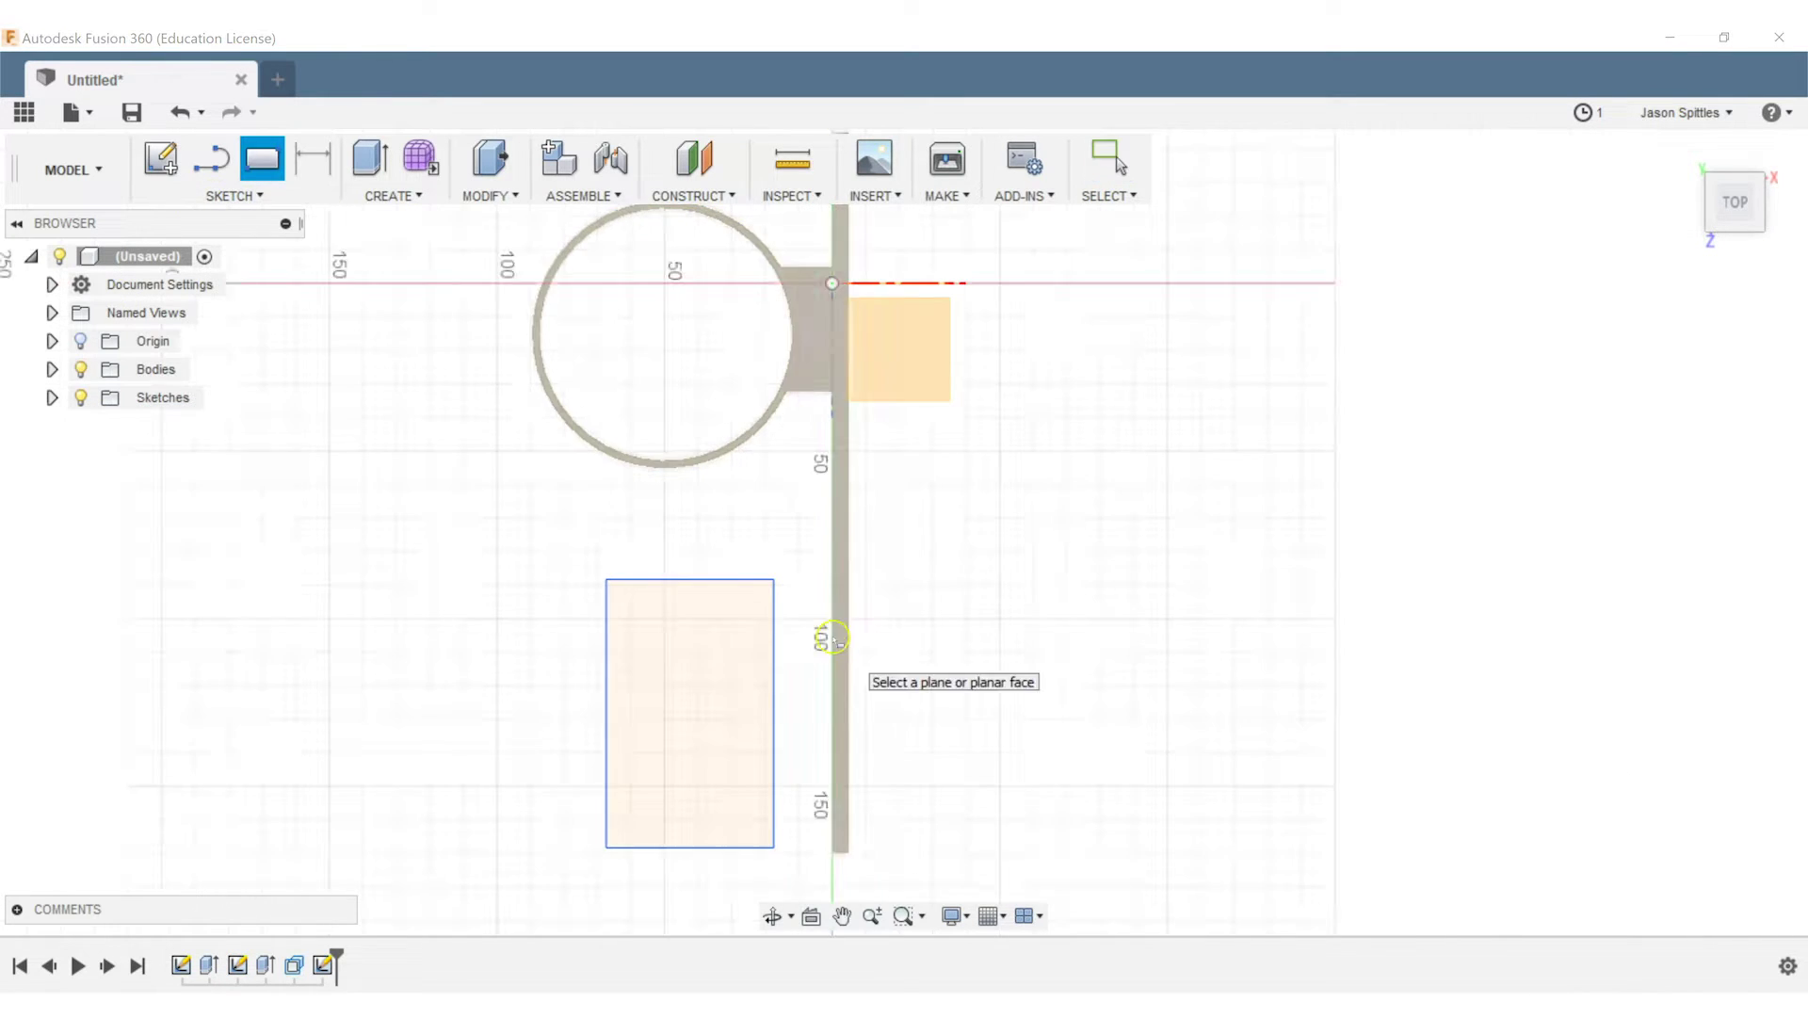
click(833, 639)
key(Escape)
click(1625, 959)
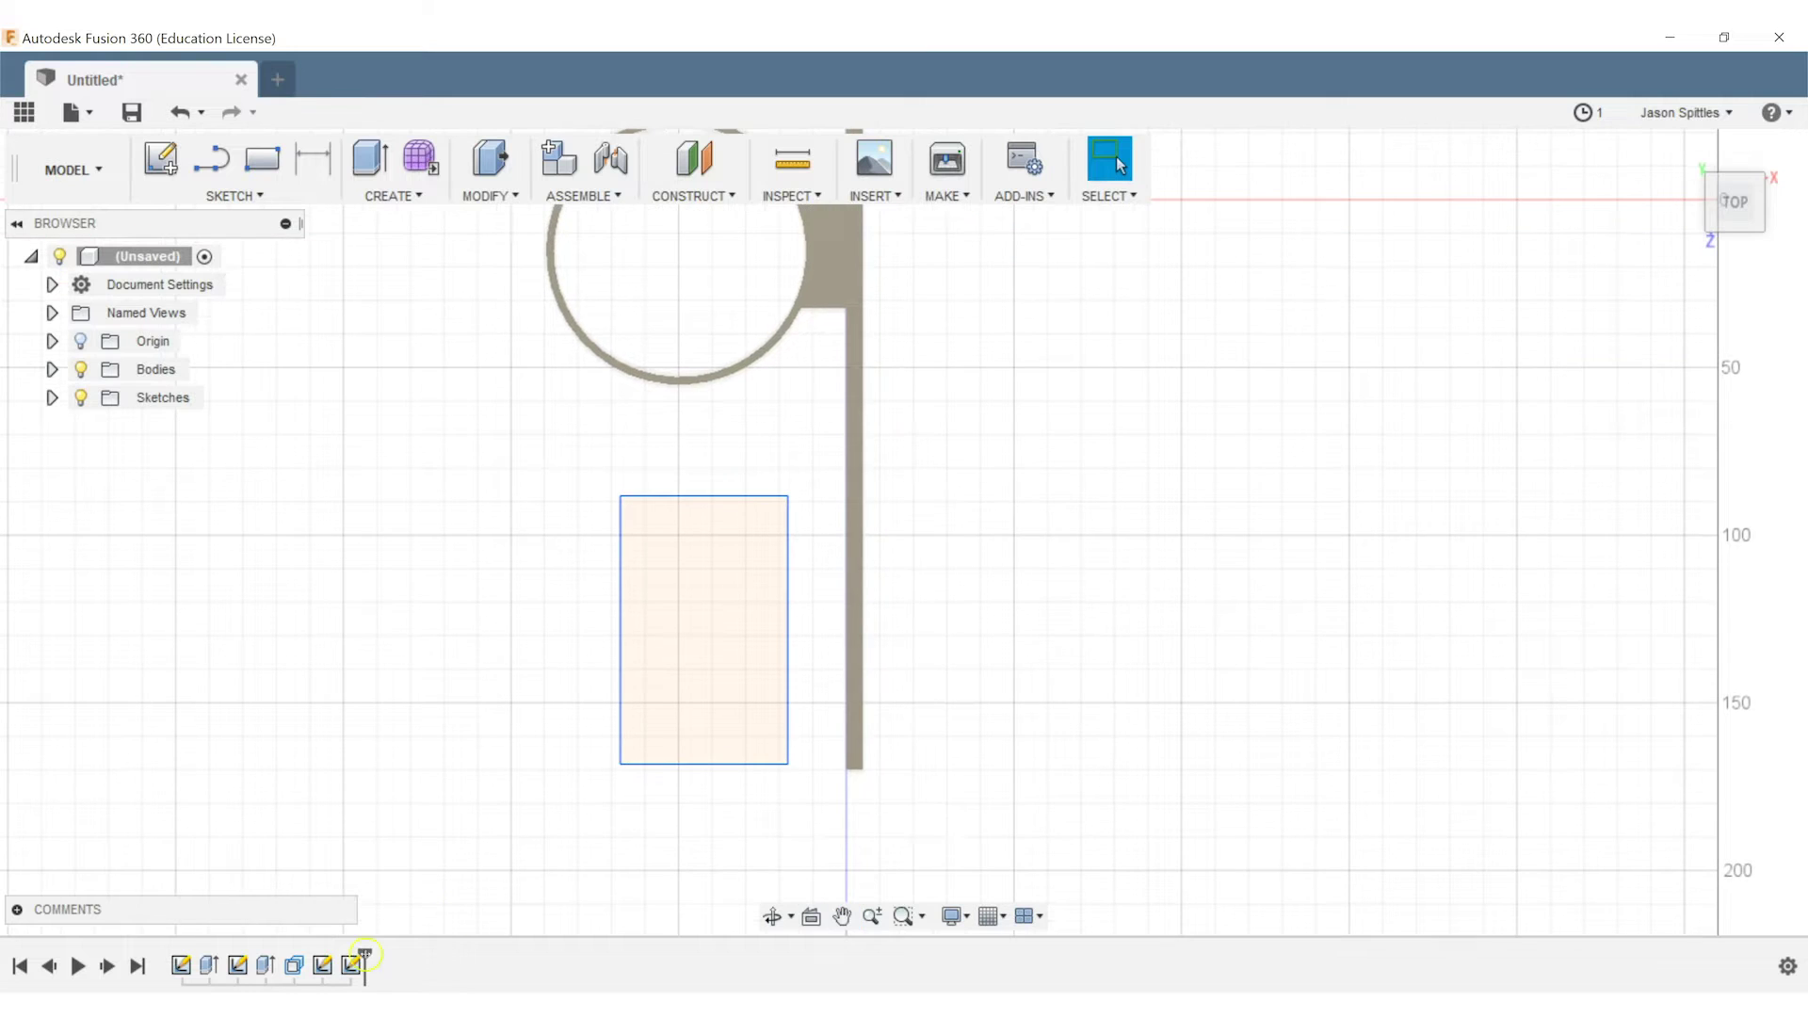
right_click(351, 964)
click(395, 750)
shift+middle_drag(533, 552, 722, 687)
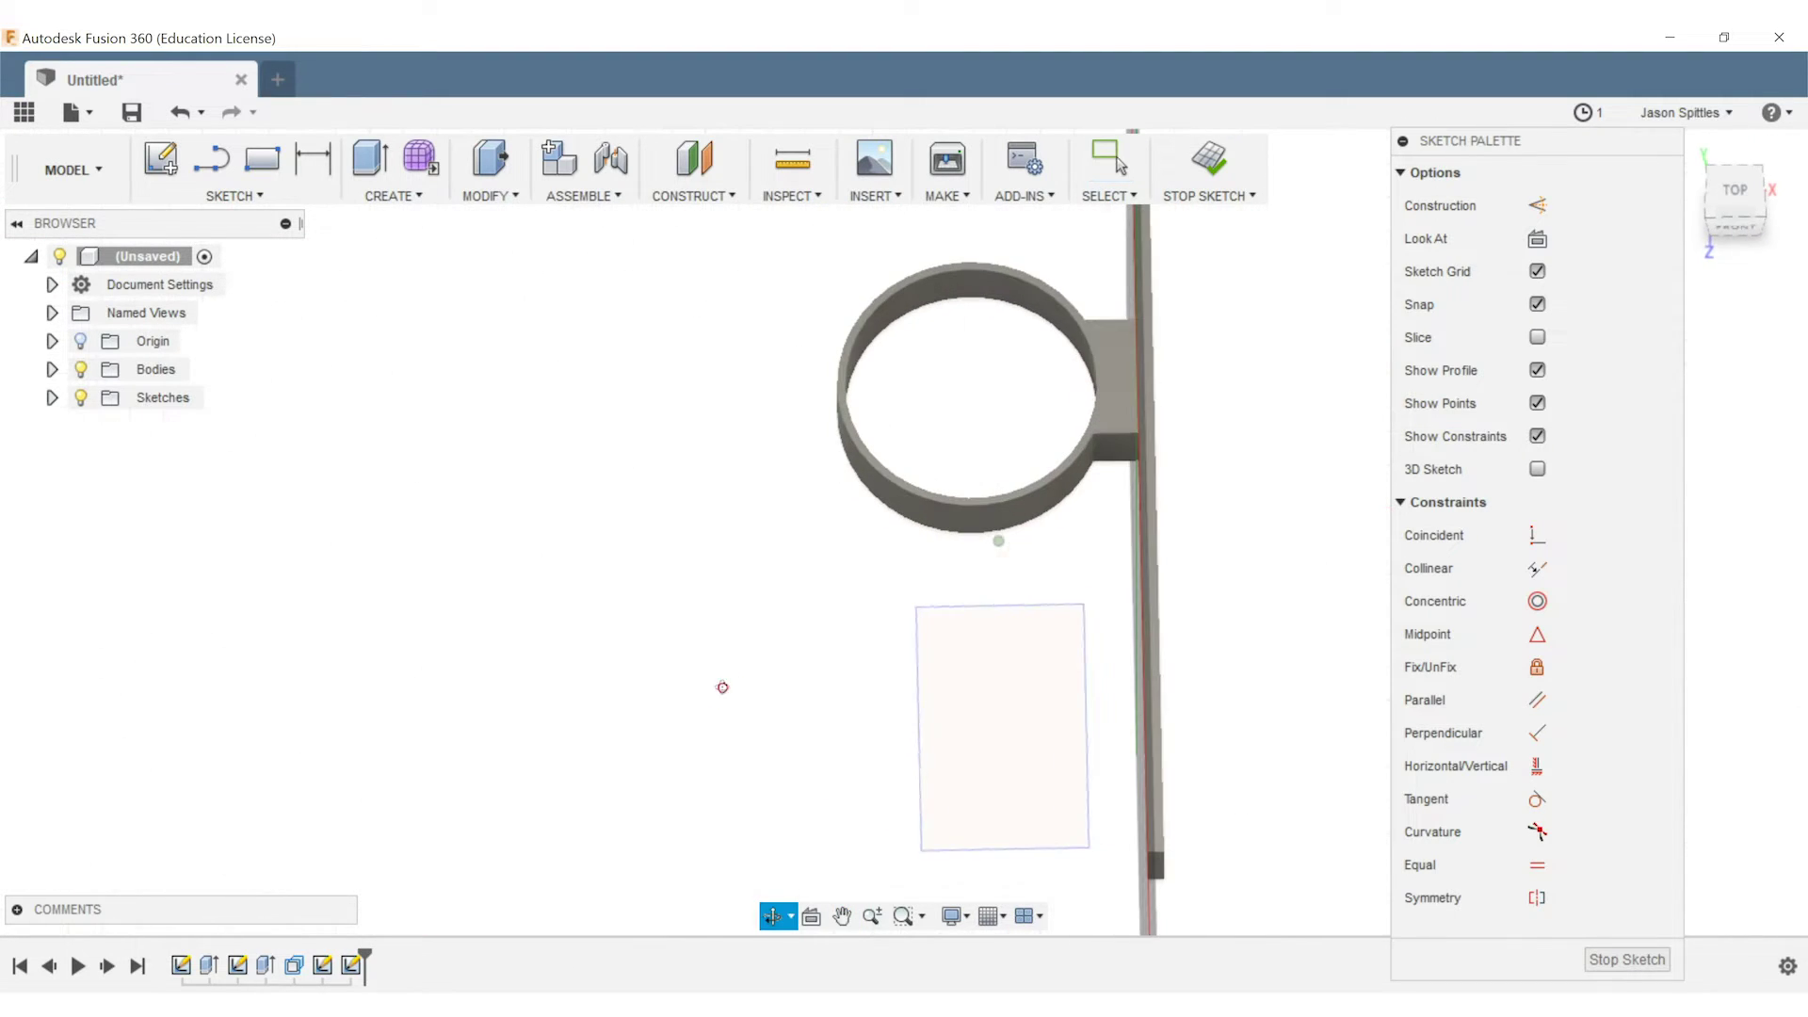
right_click(351, 964)
click(351, 963)
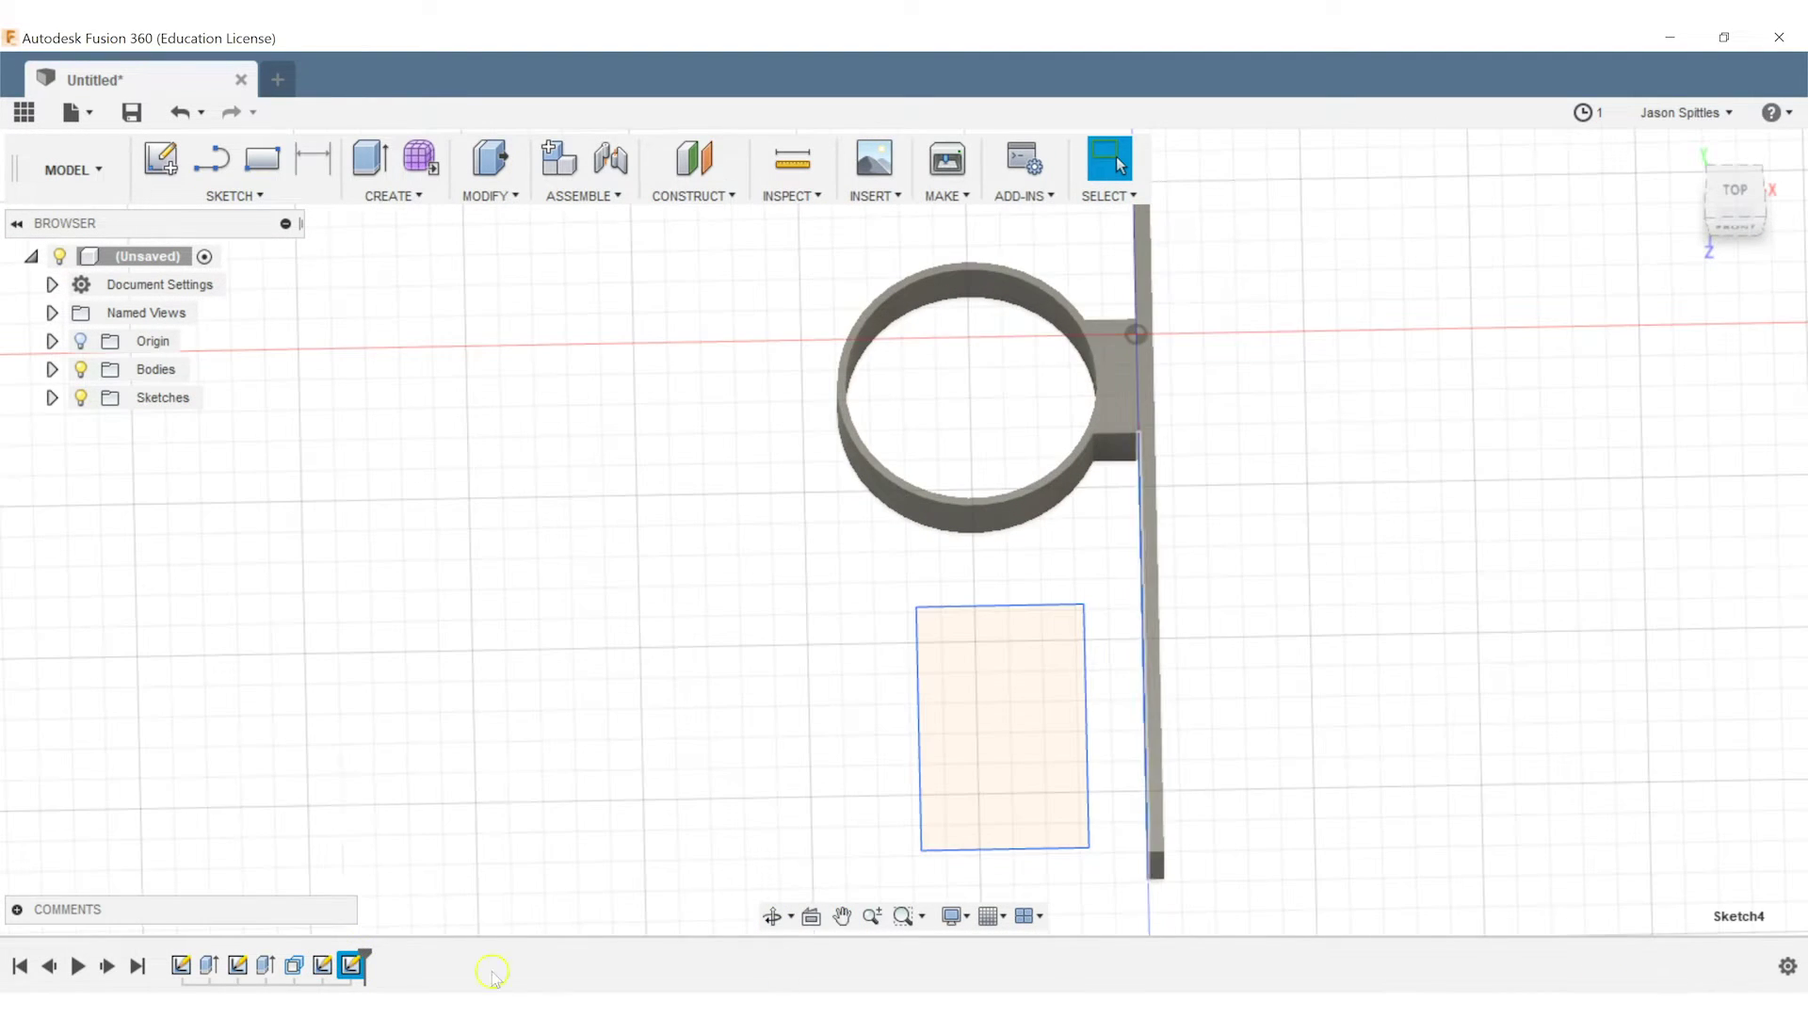
right_click(350, 964)
click(382, 810)
Reopen the 50 by 80 mm rectangle's sketch and move it about 2.5 mm towards the bar and 12.6 mm towards the ring
right_click(323, 964)
click(394, 726)
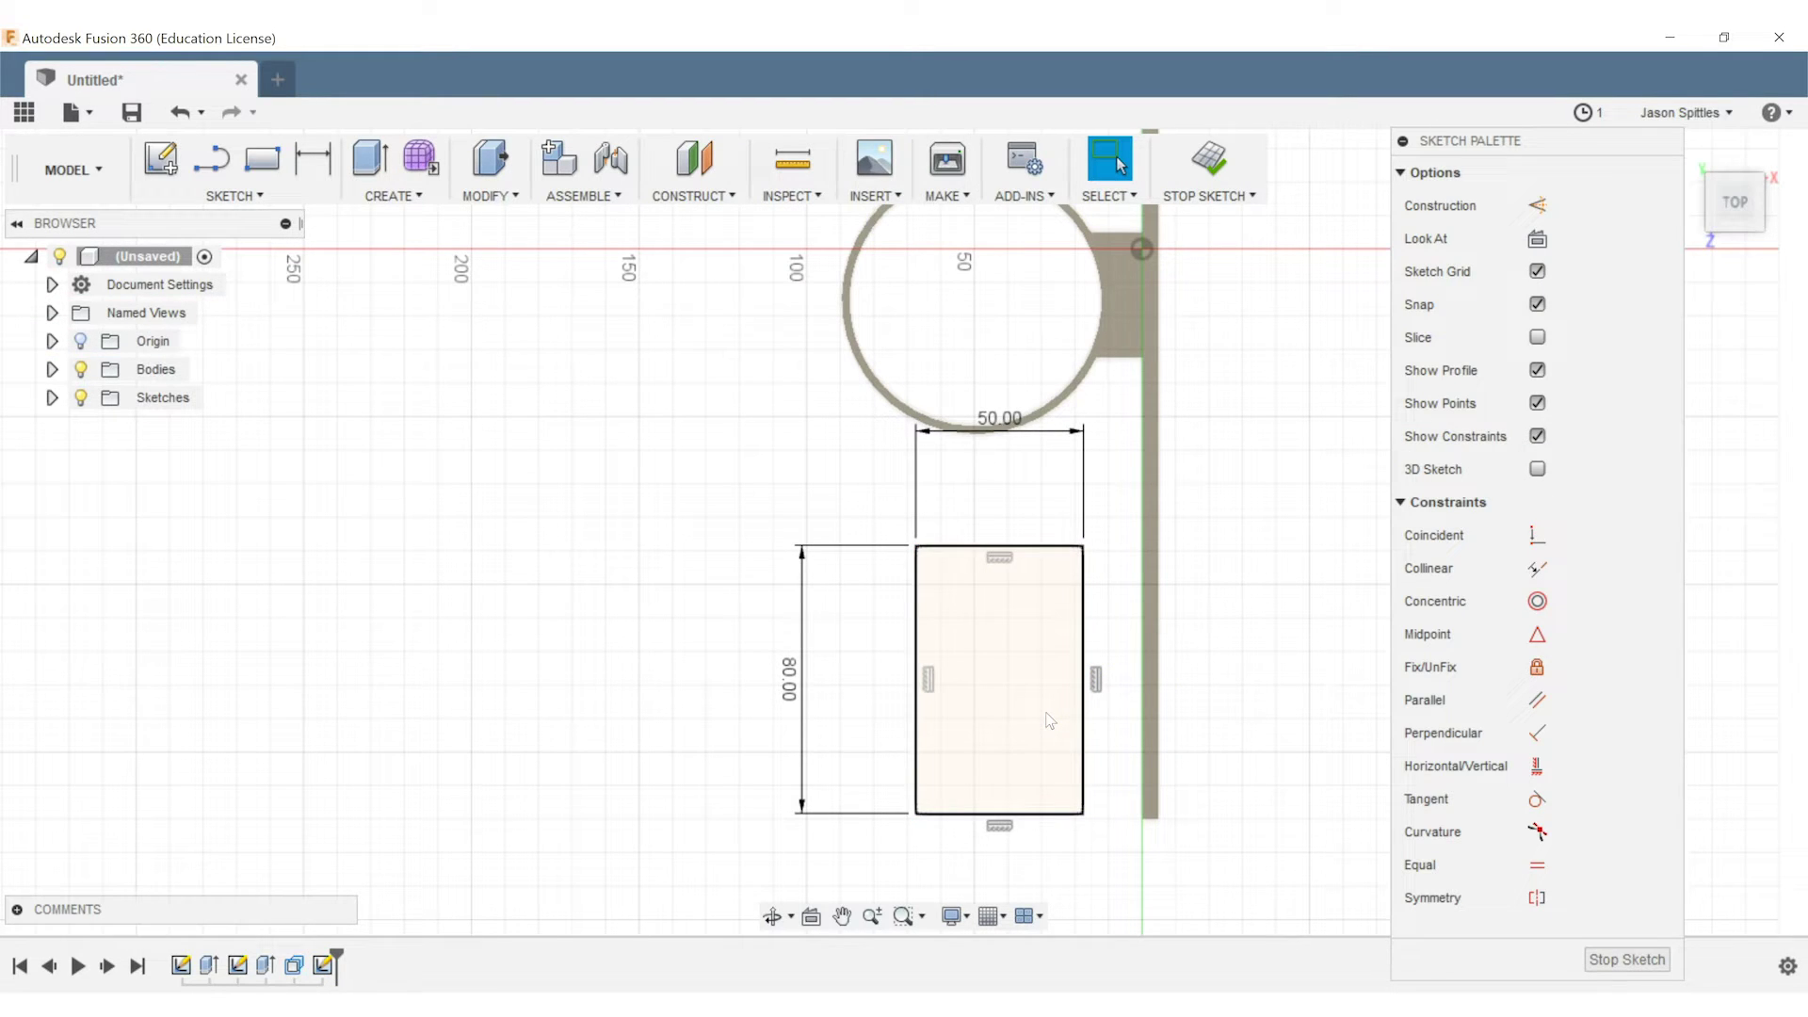
middle_drag(1030, 698, 1030, 691)
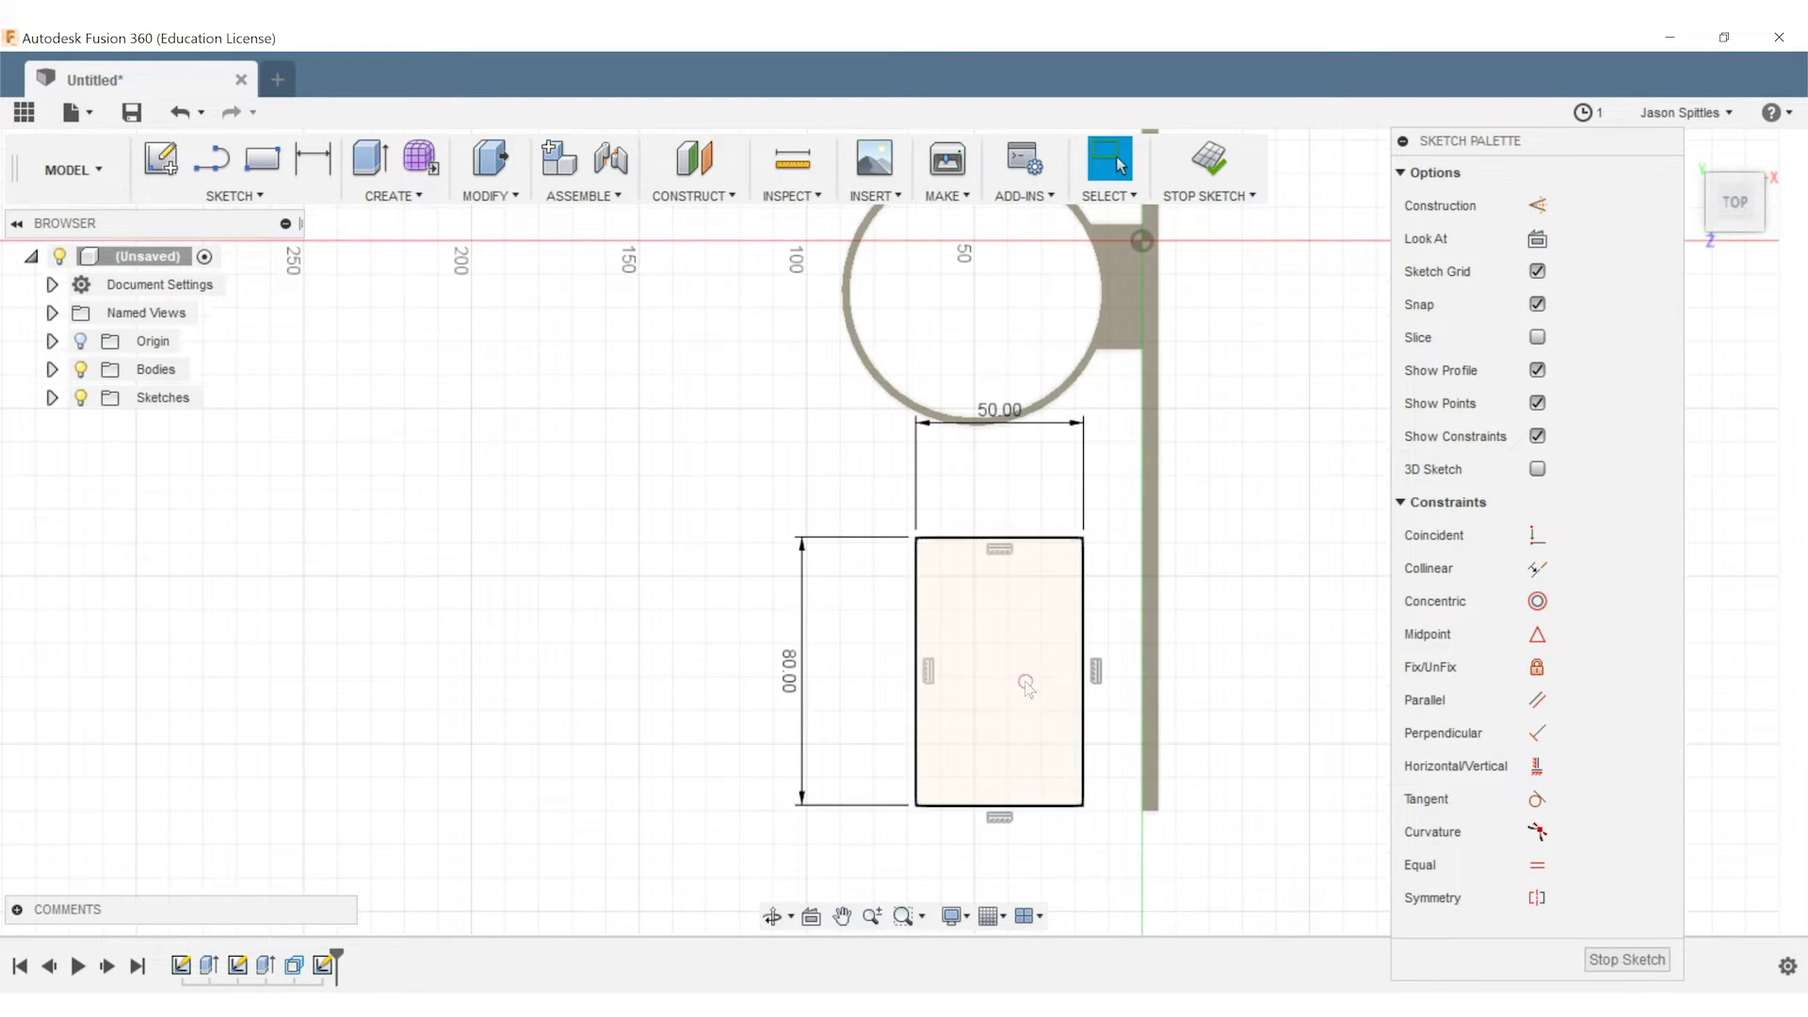
right_click(948, 536)
click(861, 574)
drag(981, 522, 986, 465)
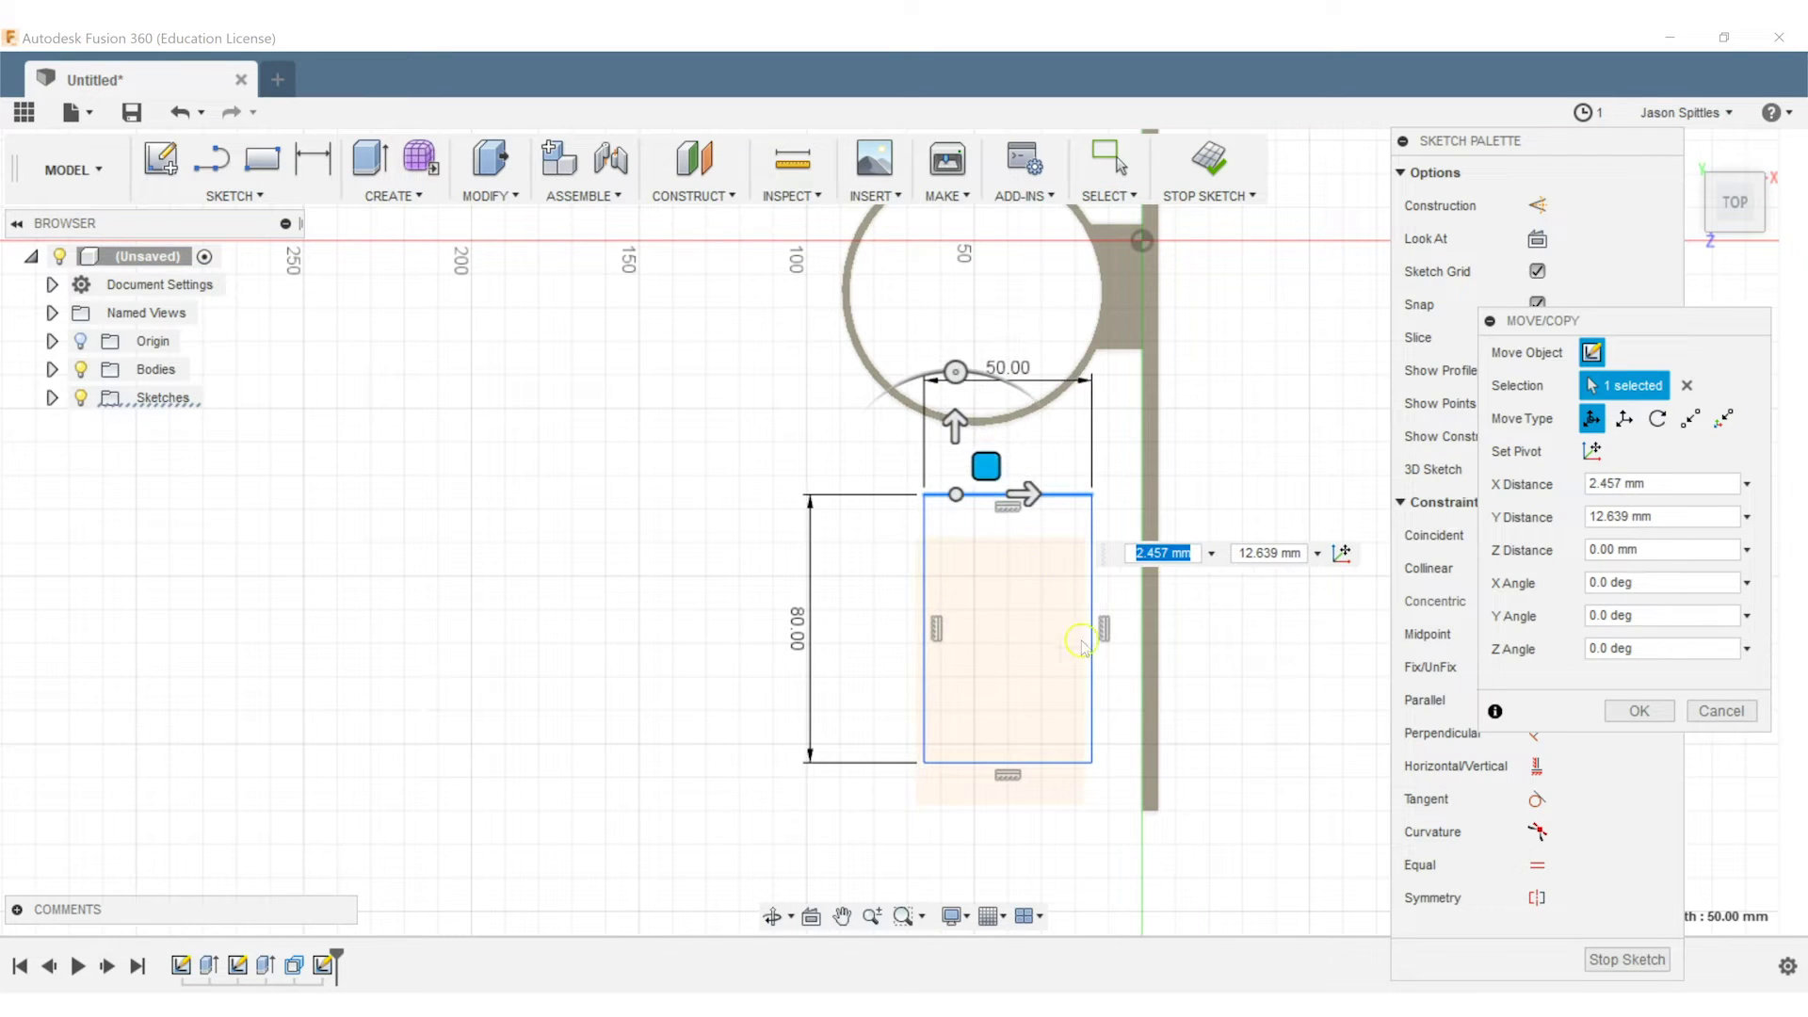
click(1642, 712)
Sketch a connecting rectangle about 15 mm wide and 38 mm high between the large rectangle and the bar
click(261, 160)
click(1141, 555)
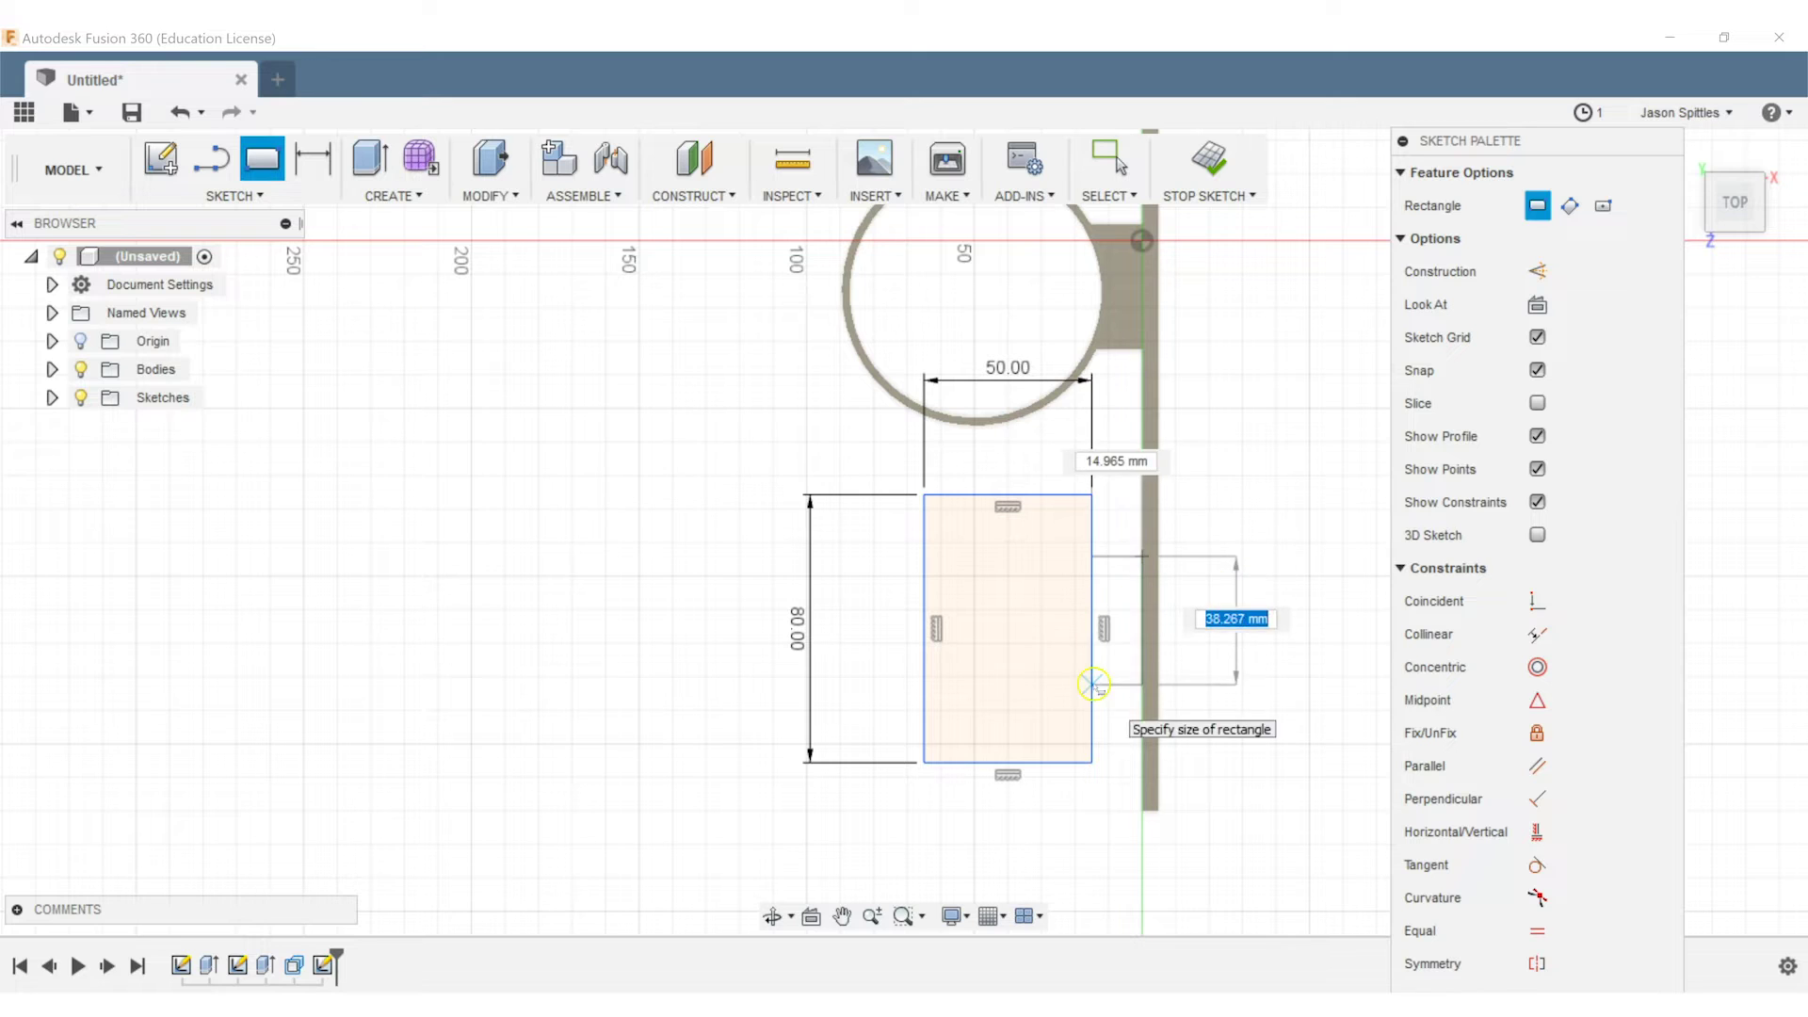
click(1092, 684)
key(Escape)
Centre the connecting rectangle on the midpoint of the large rectangle's edge facing the bar
click(1111, 625)
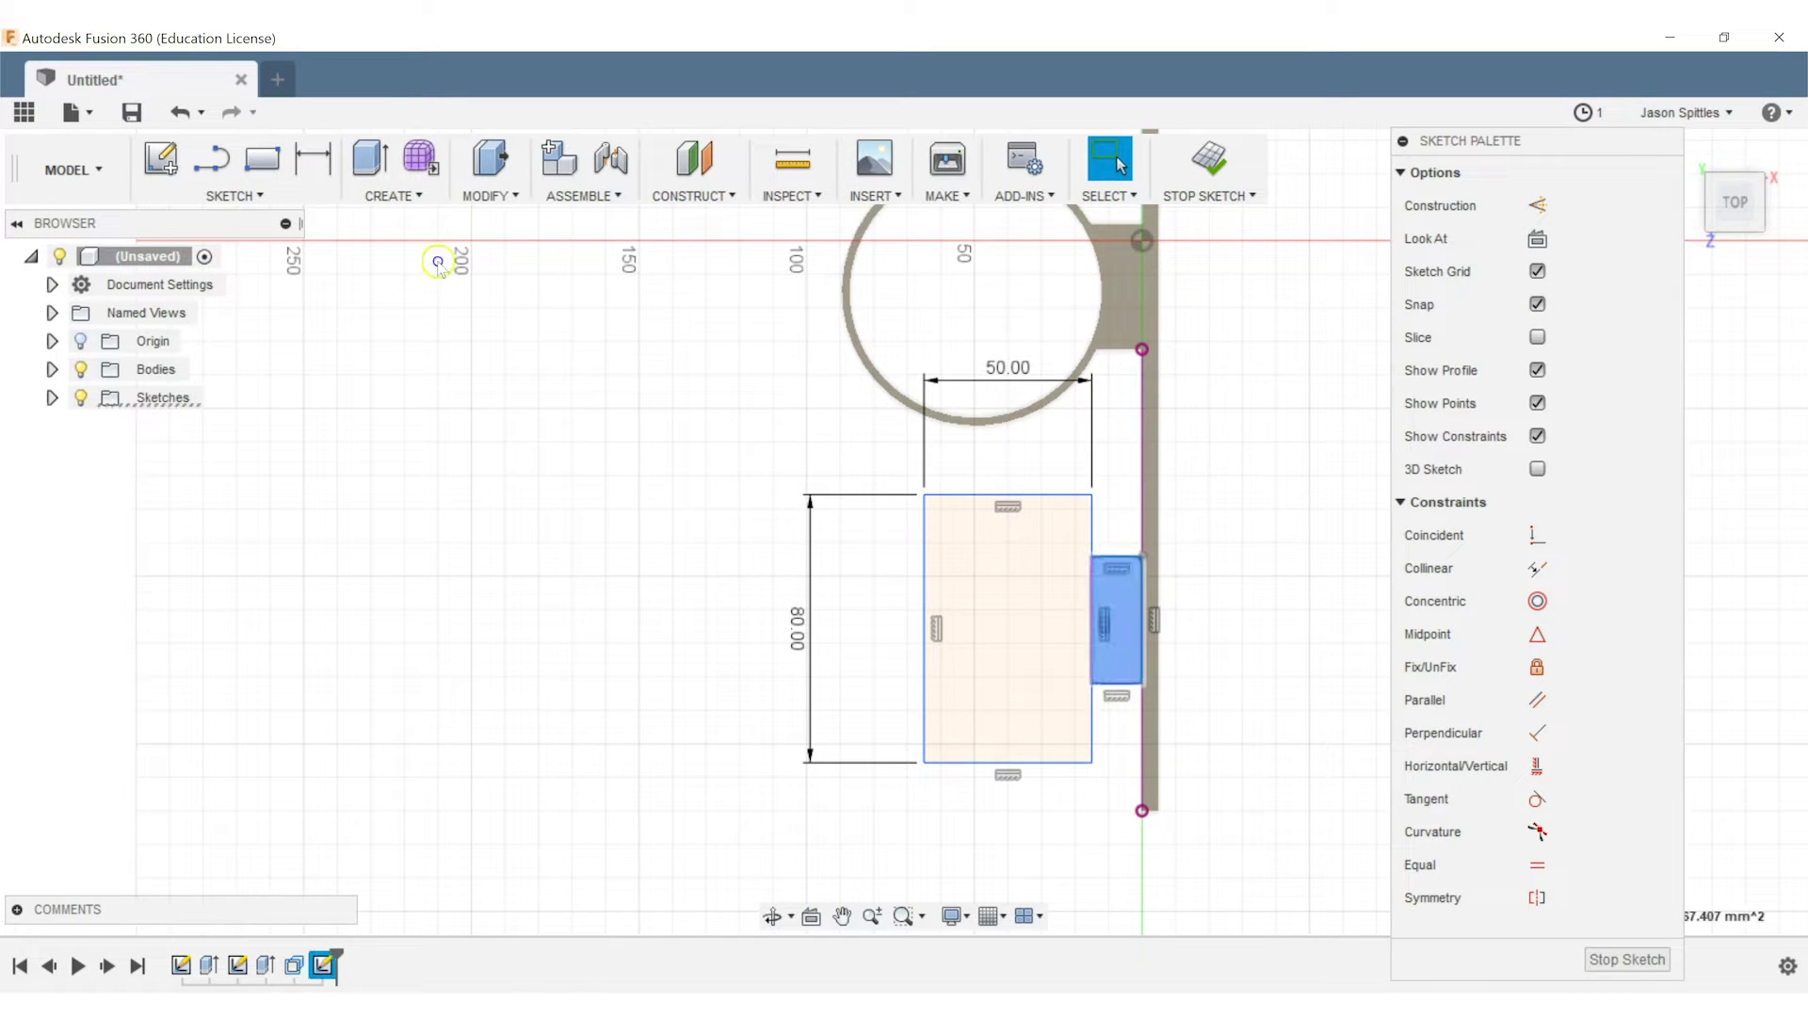
click(1120, 697)
drag(1131, 550, 1134, 619)
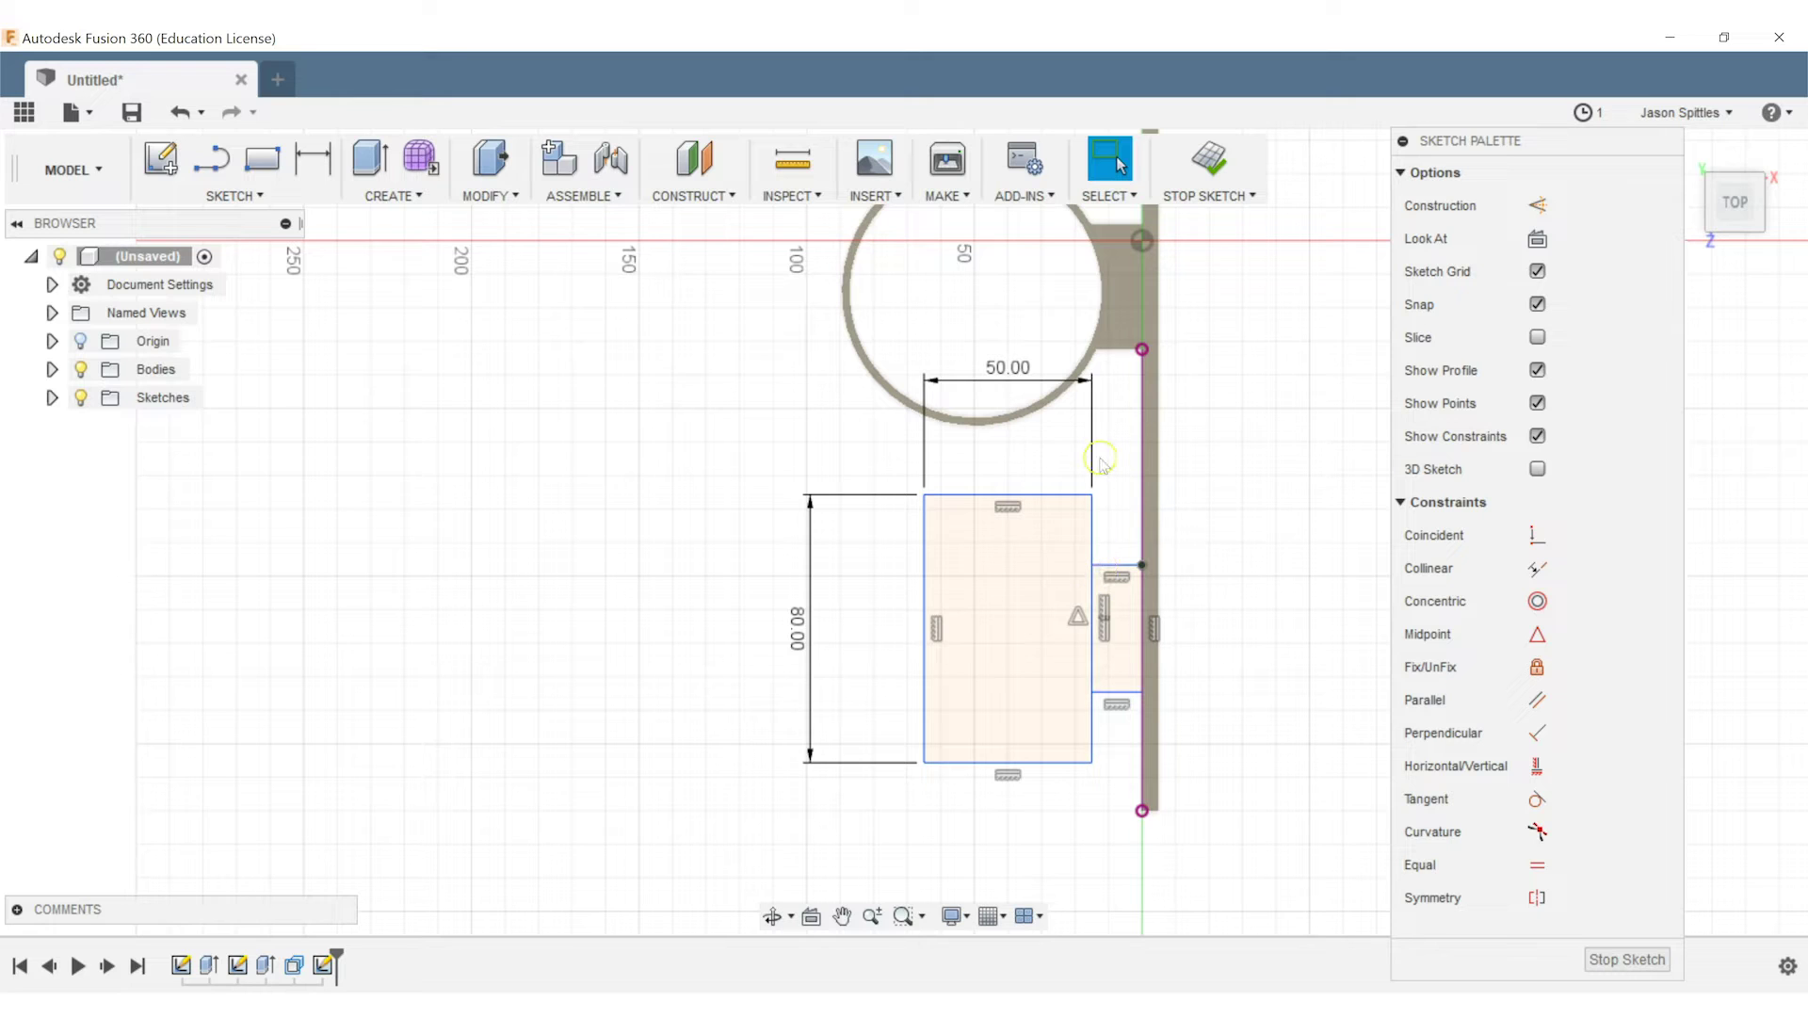
Leave the rectangle's sketch and set the outer circle's diameter to 85 mm in the ring's sketch
click(1017, 527)
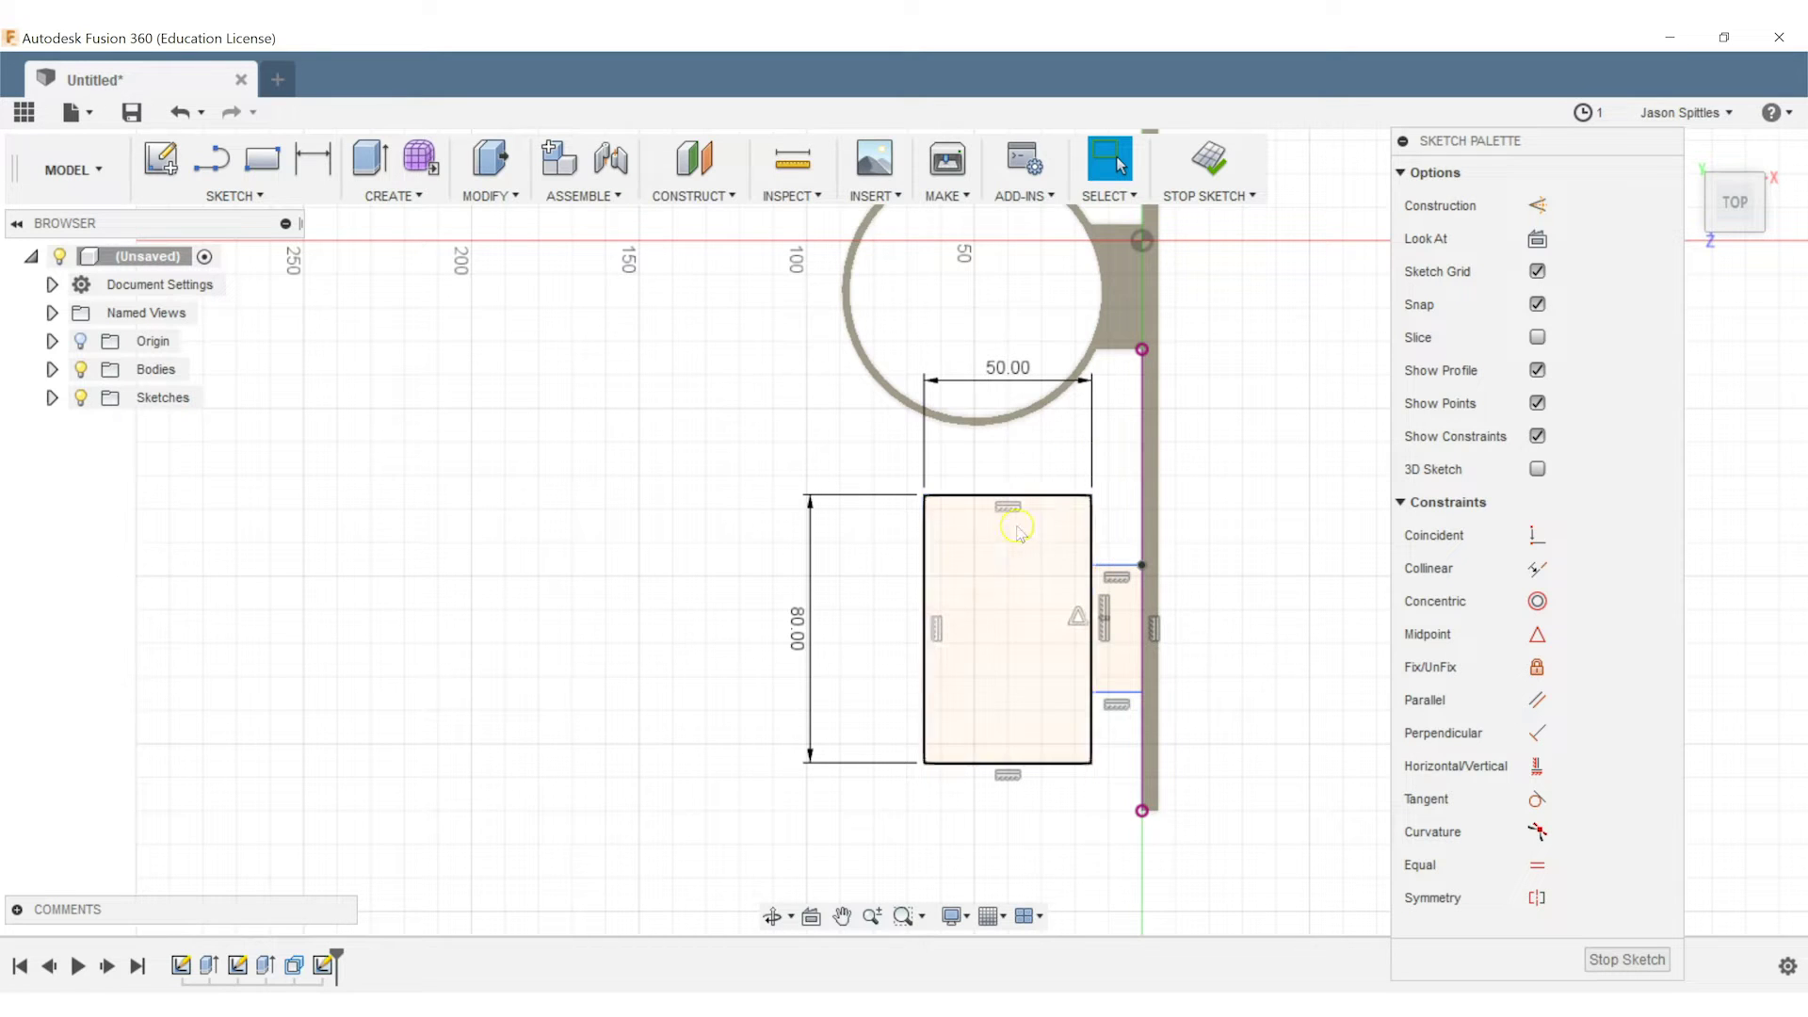
click(996, 648)
click(1008, 369)
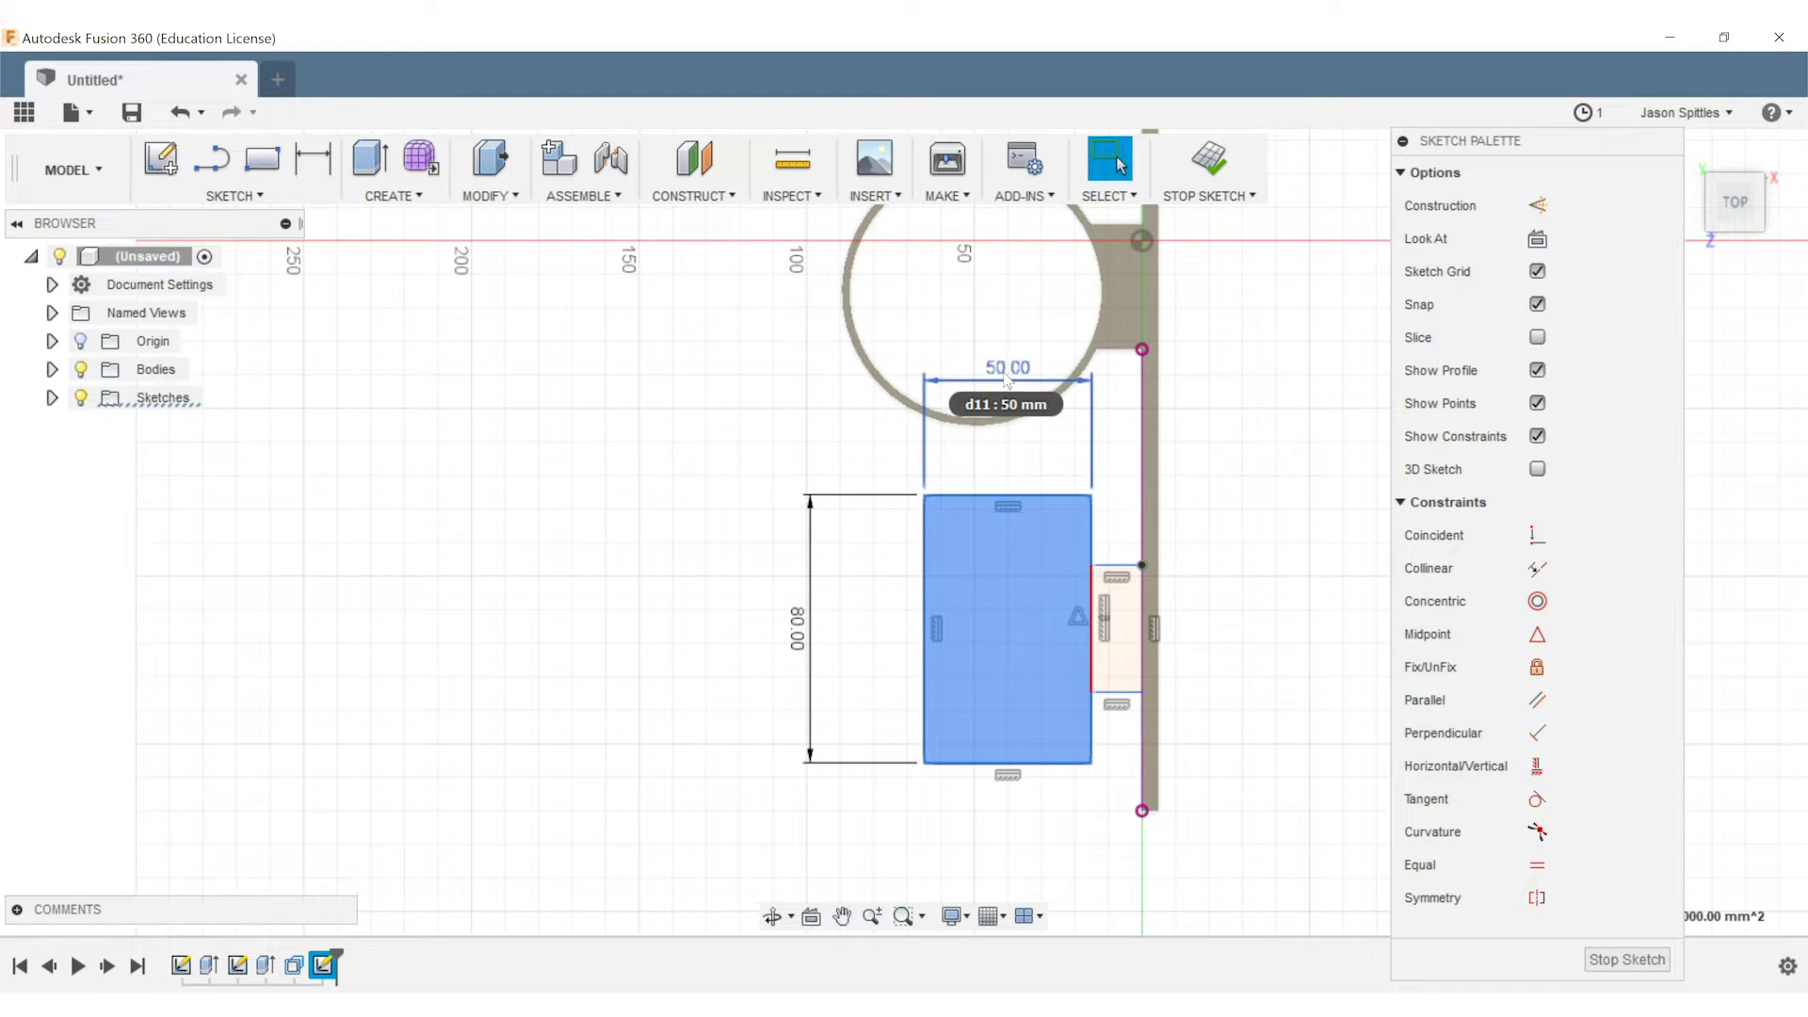
click(855, 332)
click(1627, 959)
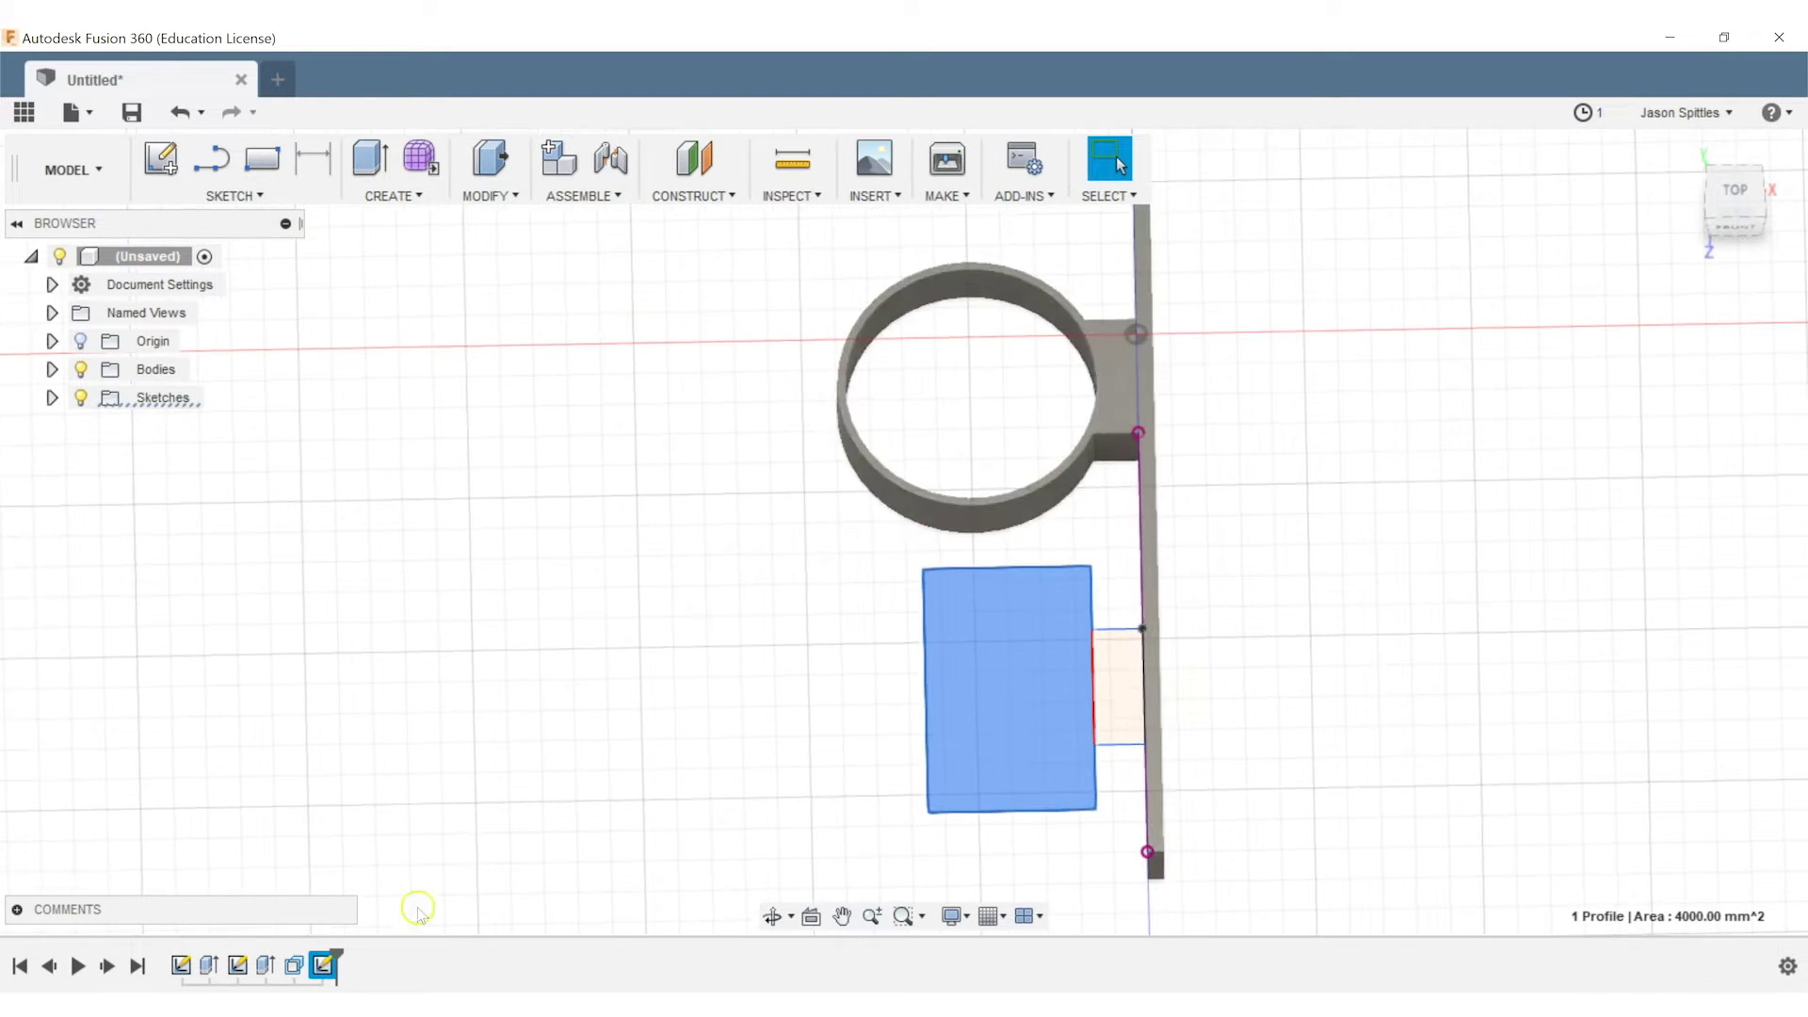
right_click(237, 965)
click(296, 725)
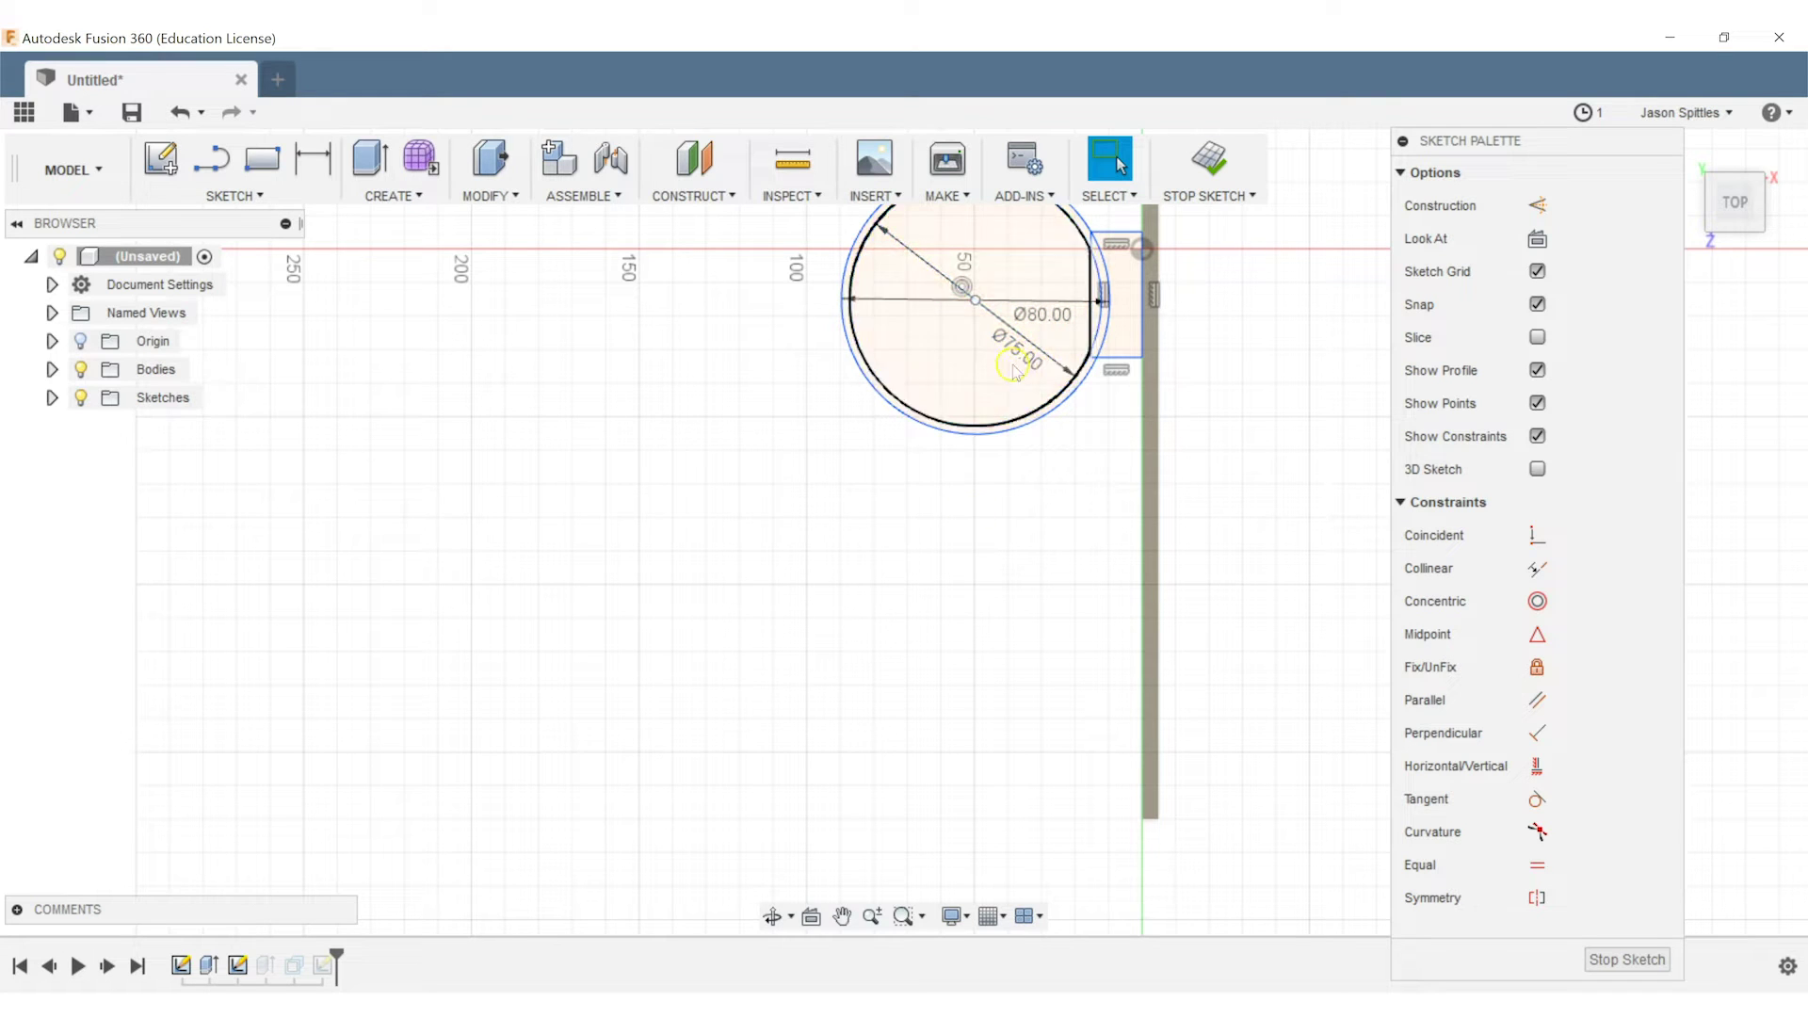
double_click(1058, 317)
text(85)
key(Return)
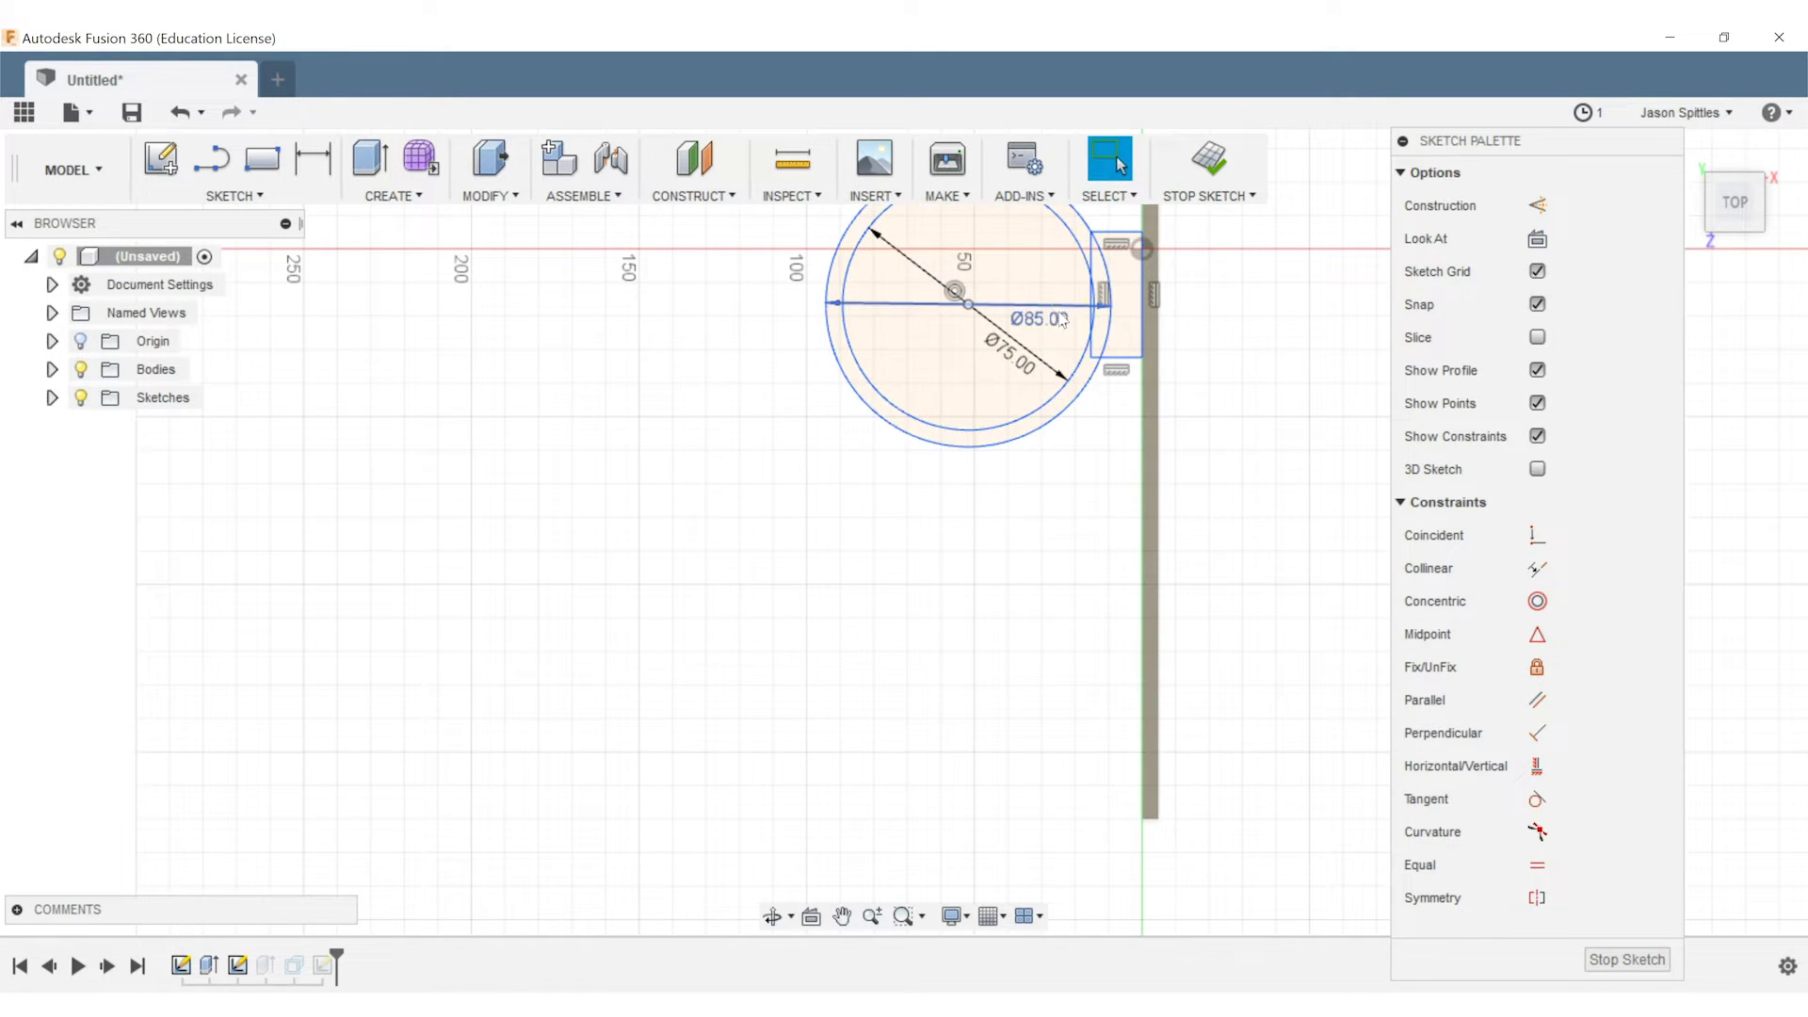
click(1657, 970)
Reopen the rectangular holder's sketch and resize its large rectangle to 60 mm wide and 90 mm high
right_click(322, 964)
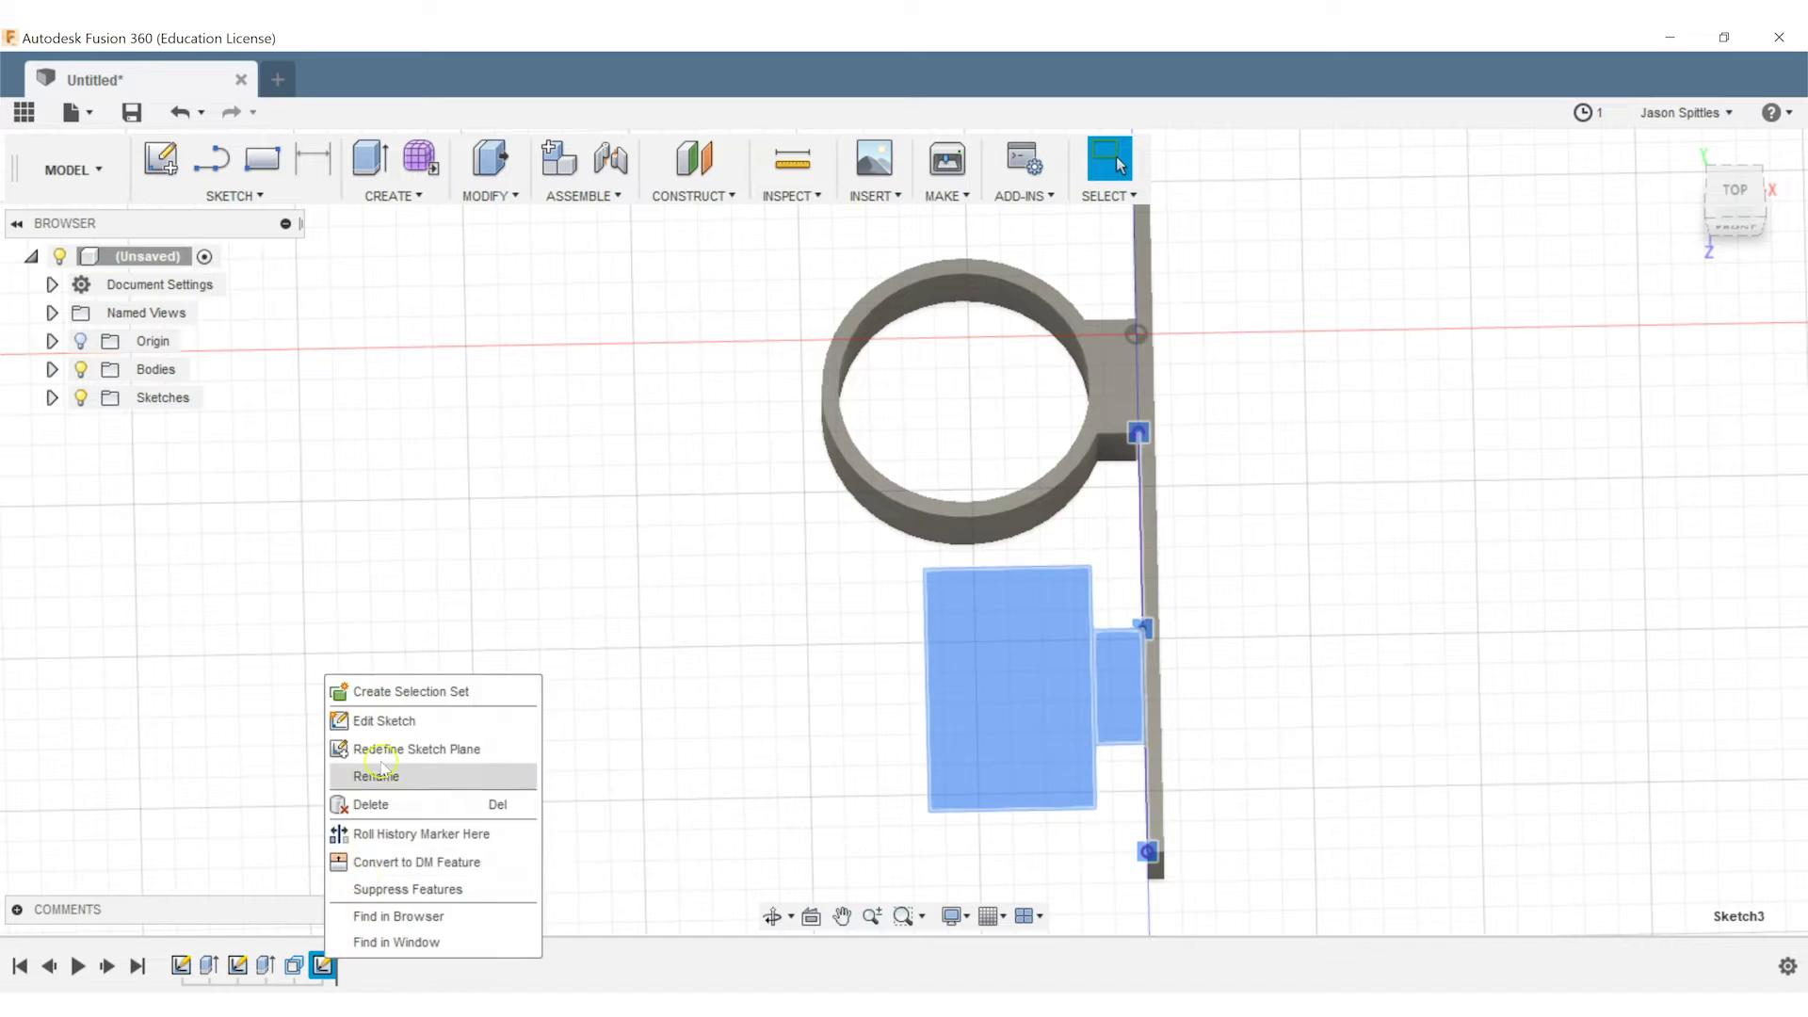
click(381, 714)
double_click(1008, 376)
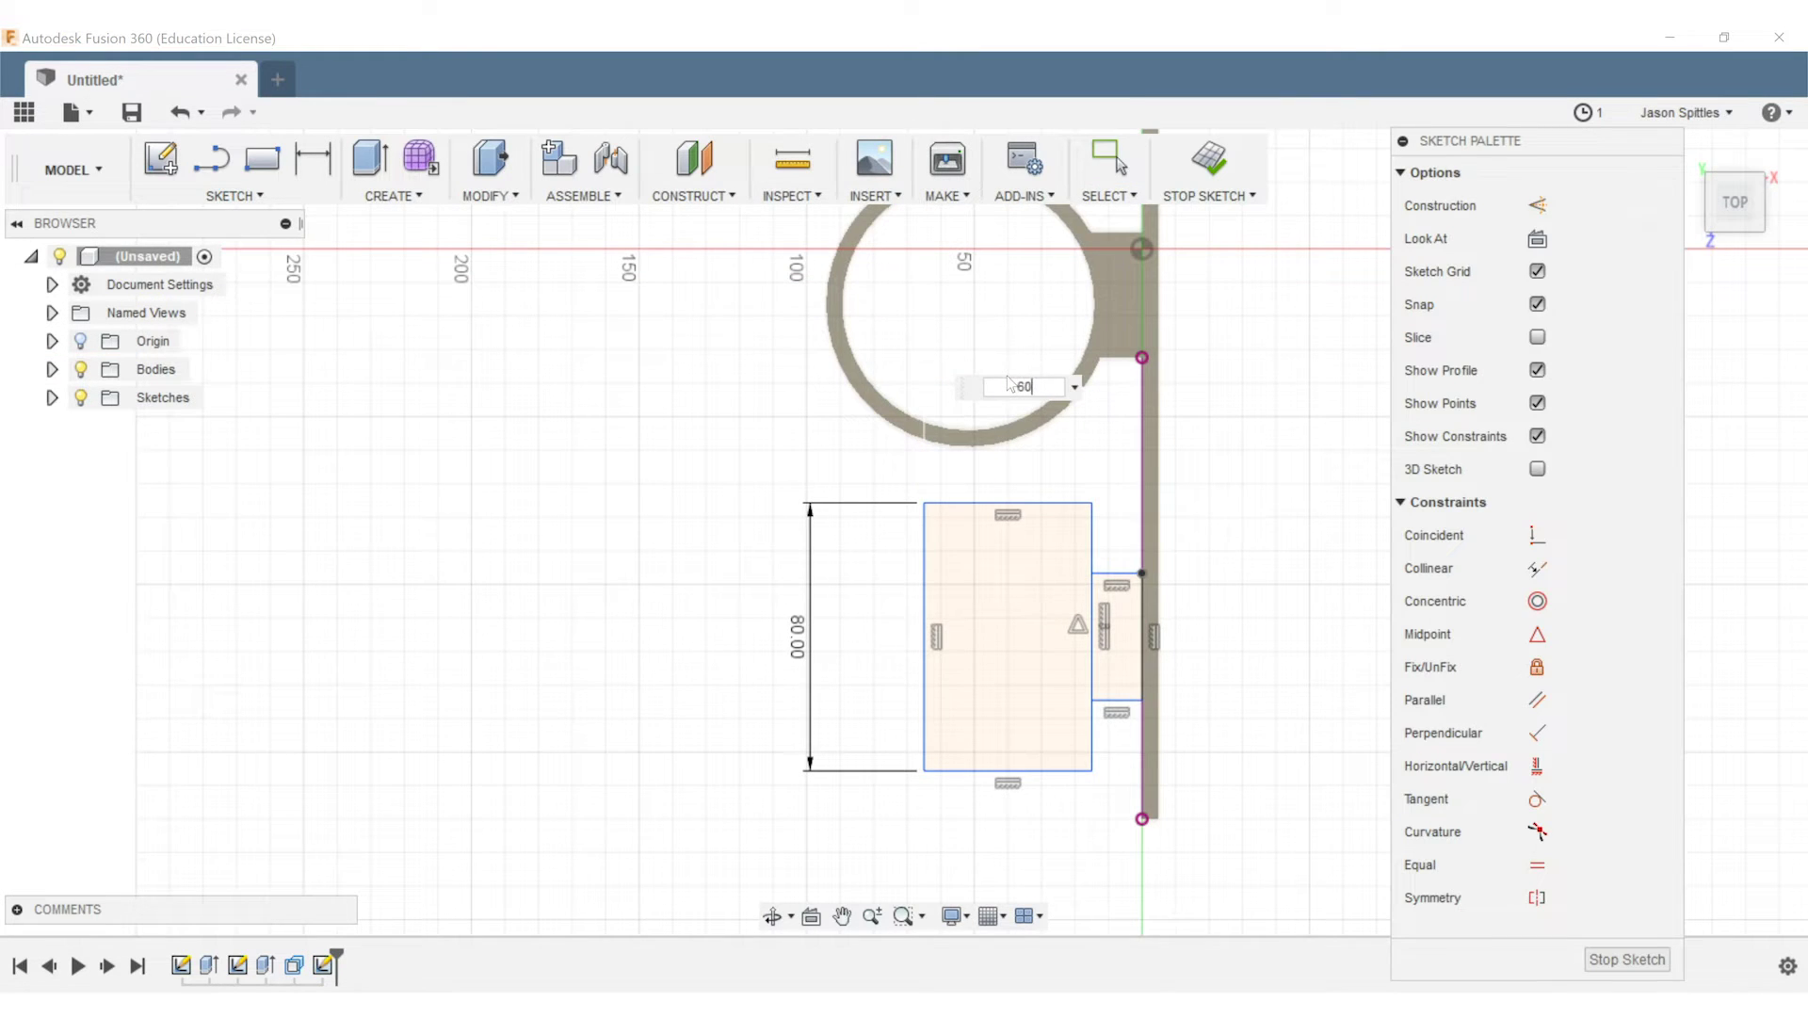
key(Return)
double_click(800, 633)
text(90)
key(Return)
Move the 60 by 90 mm rectangle away from the bar, leaving a gap of about 14.3 mm
click(982, 551)
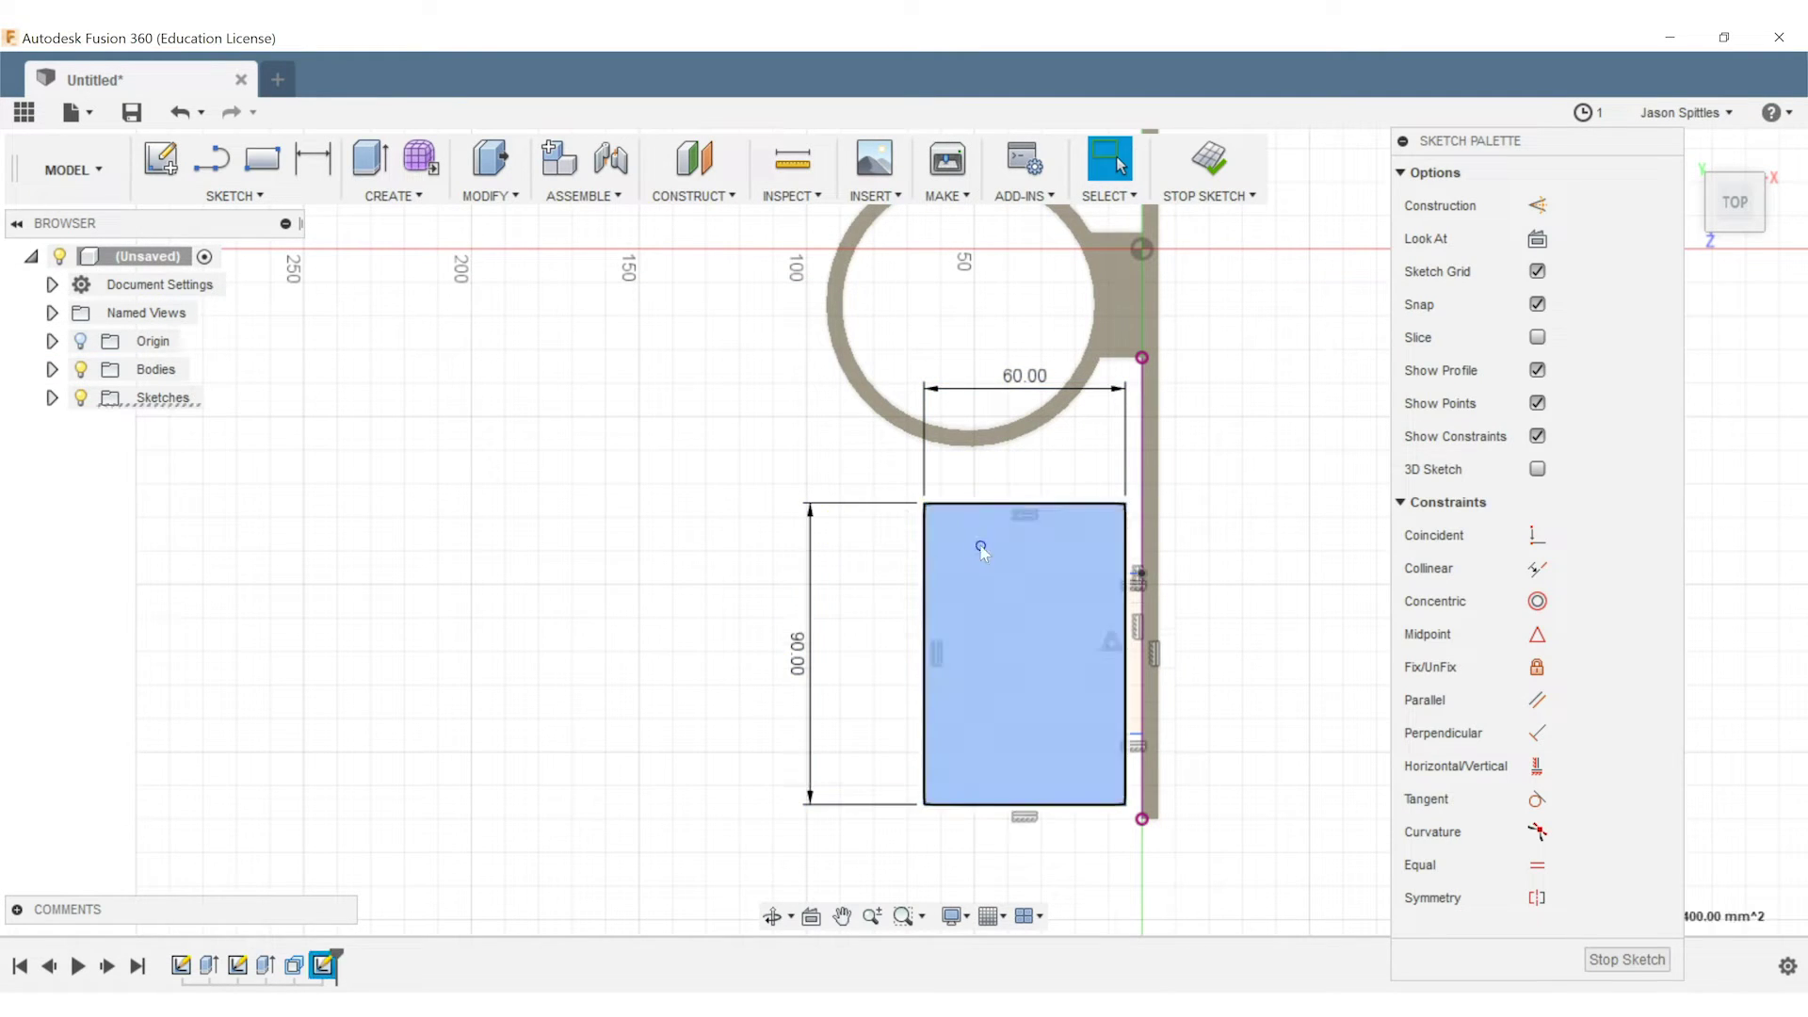
key(m)
drag(947, 476, 640, 470)
scroll(640, 470, down, 1)
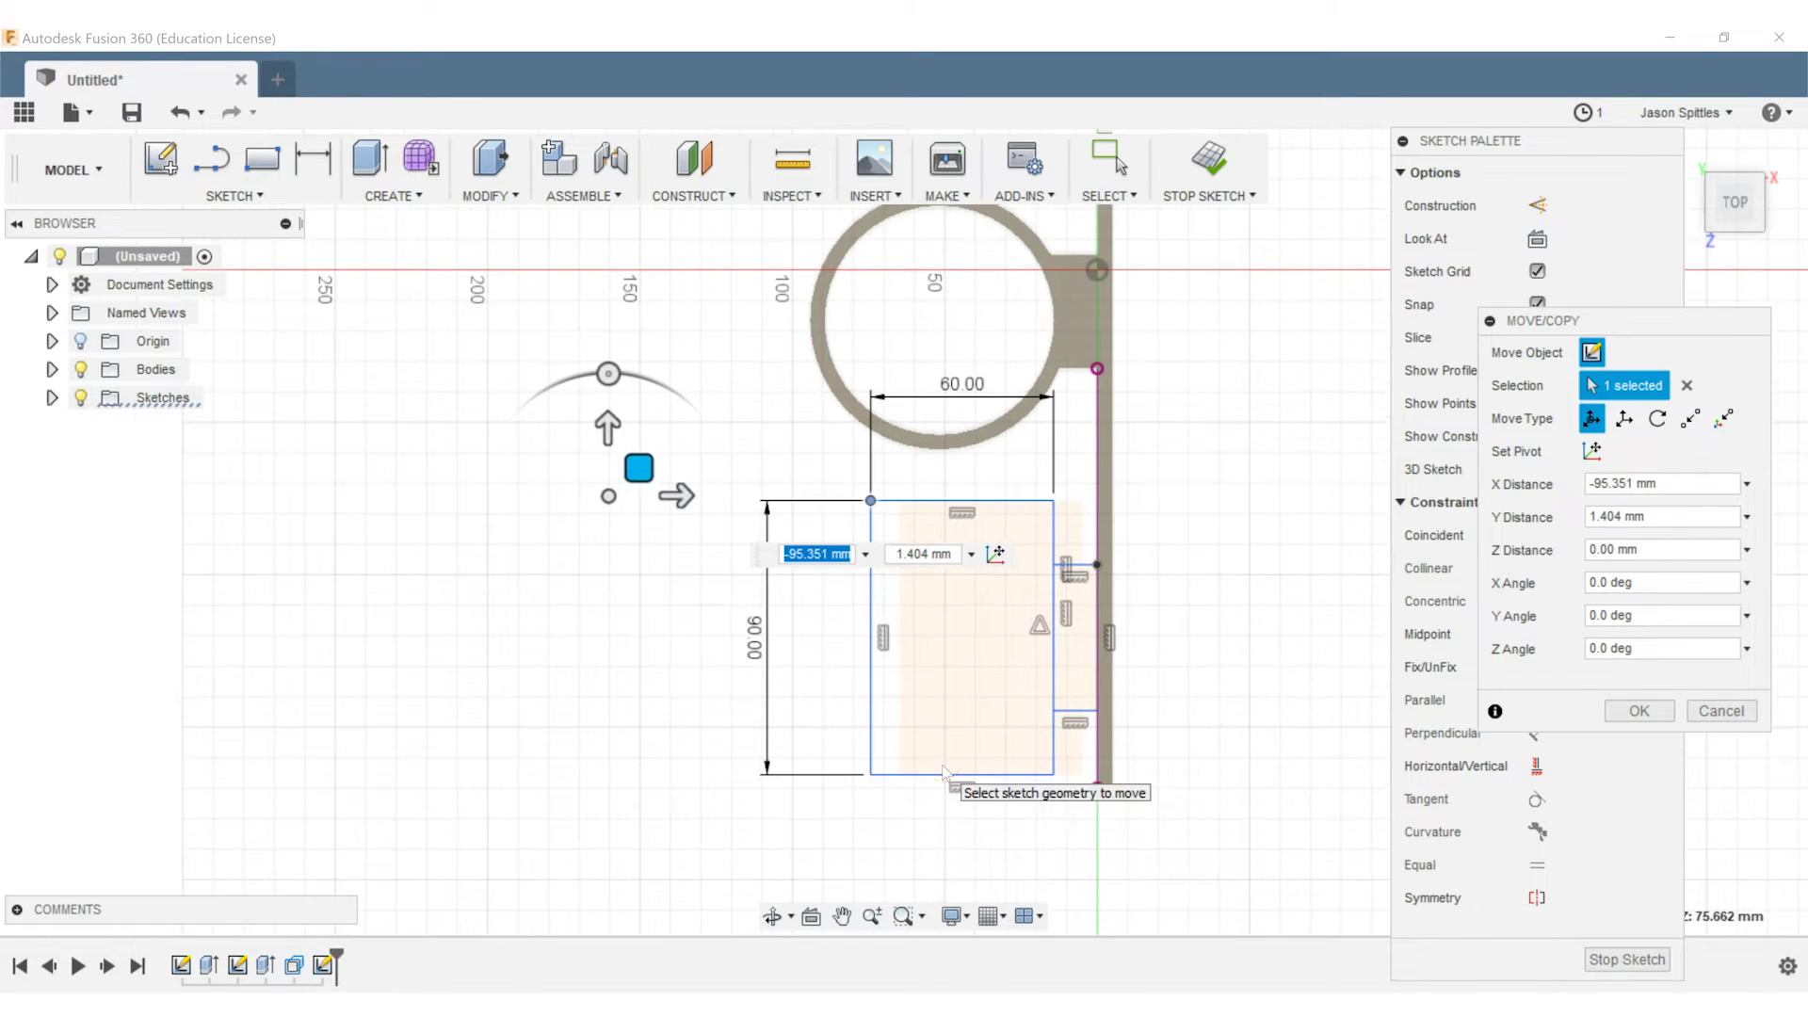
key(Return)
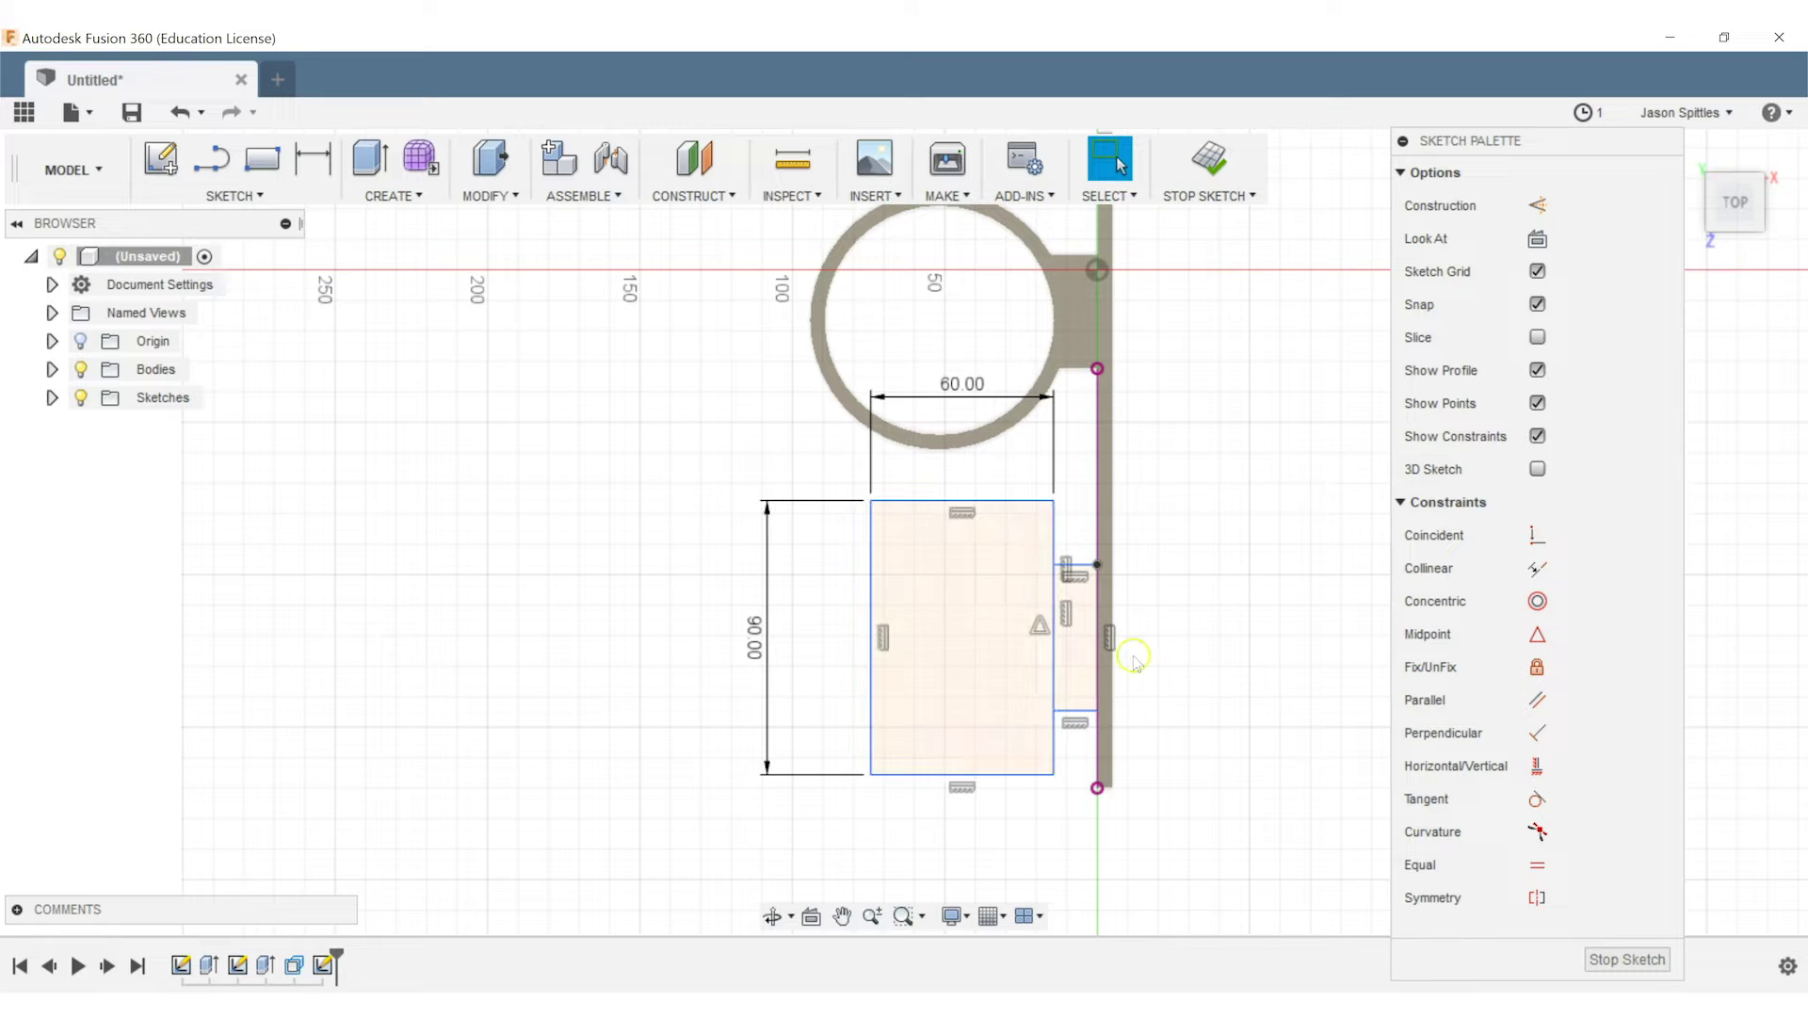
Dimension the connecting rectangle's width between the large rectangle and the bar as 12.3 mm
click(1053, 607)
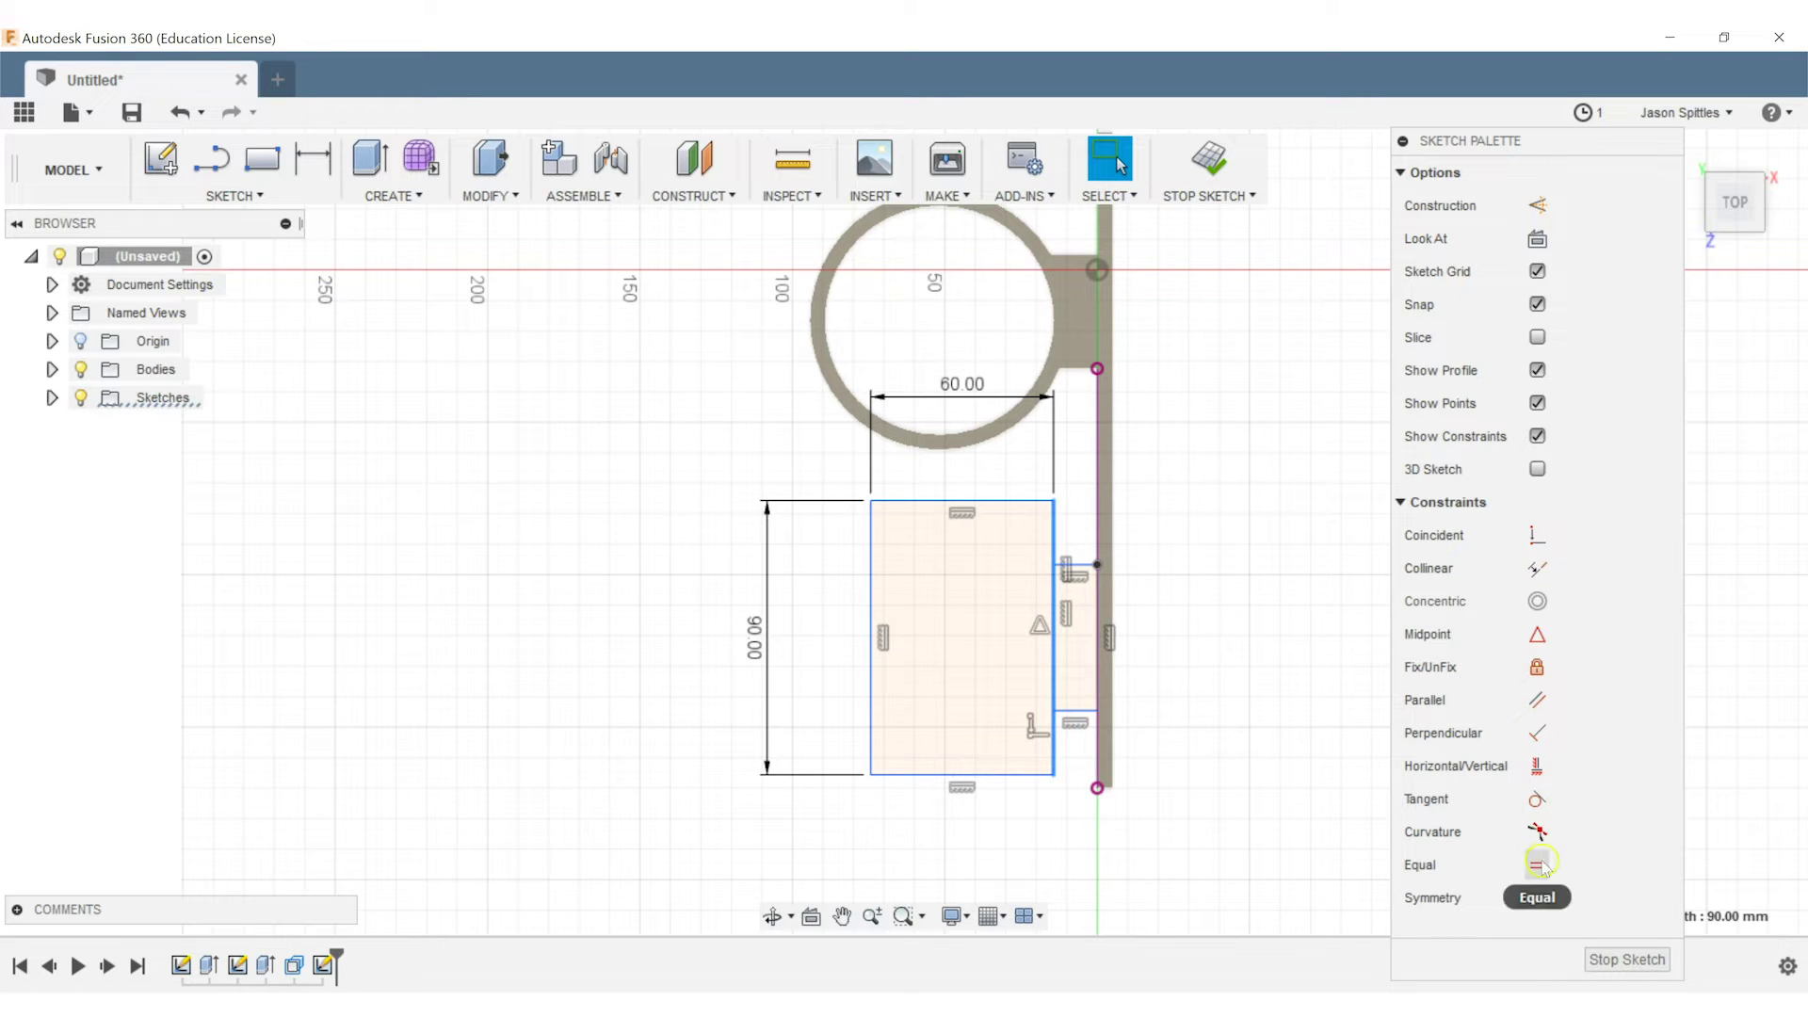
key(Escape)
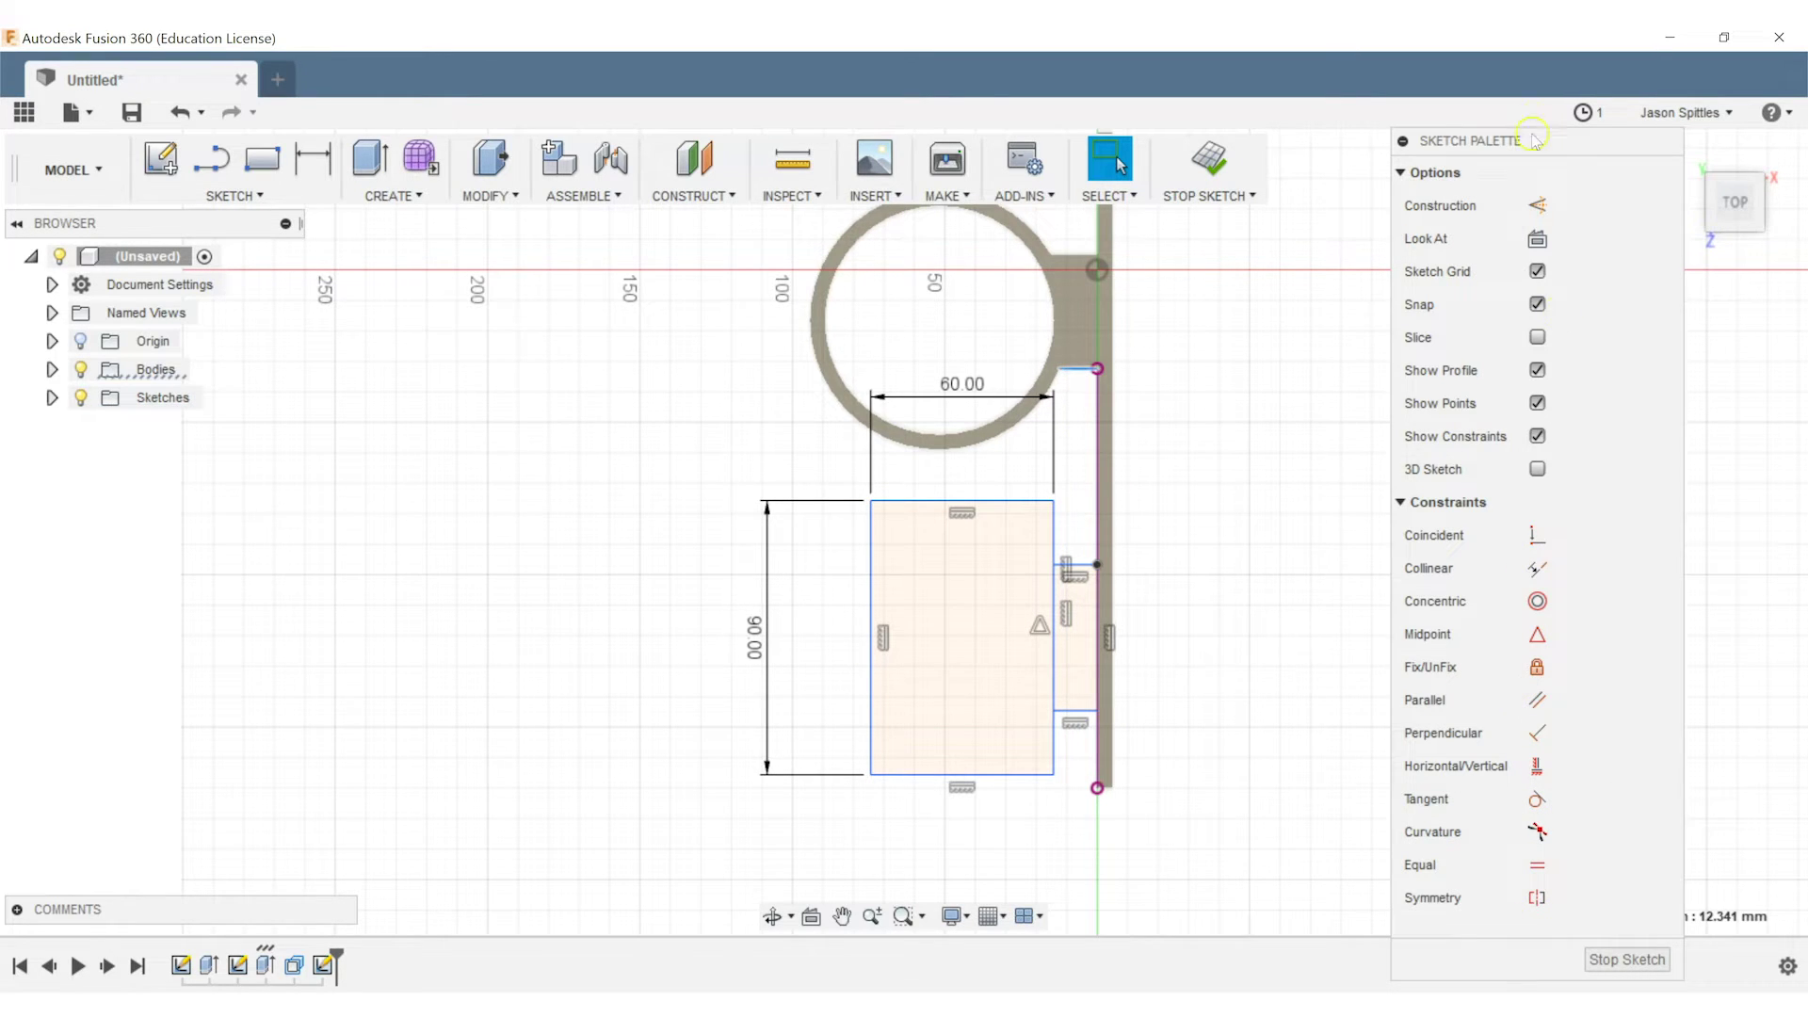
drag(1532, 138, 1429, 147)
click(1074, 564)
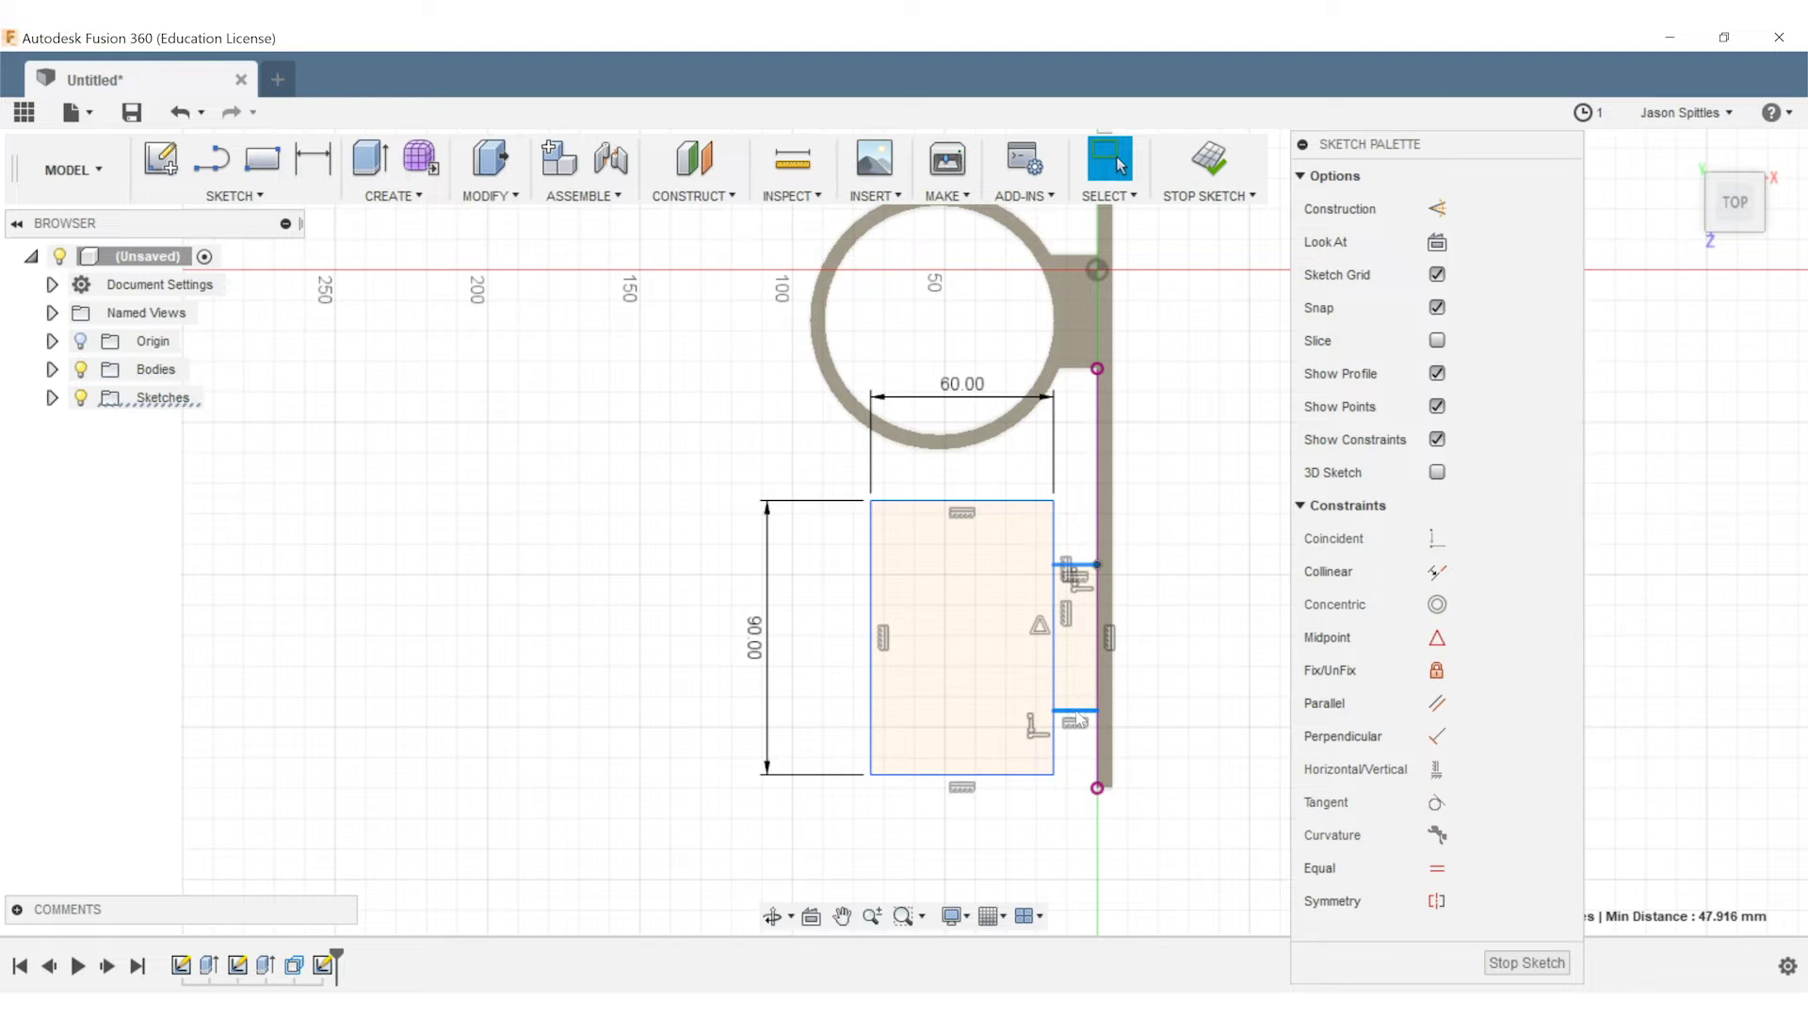
key(Escape)
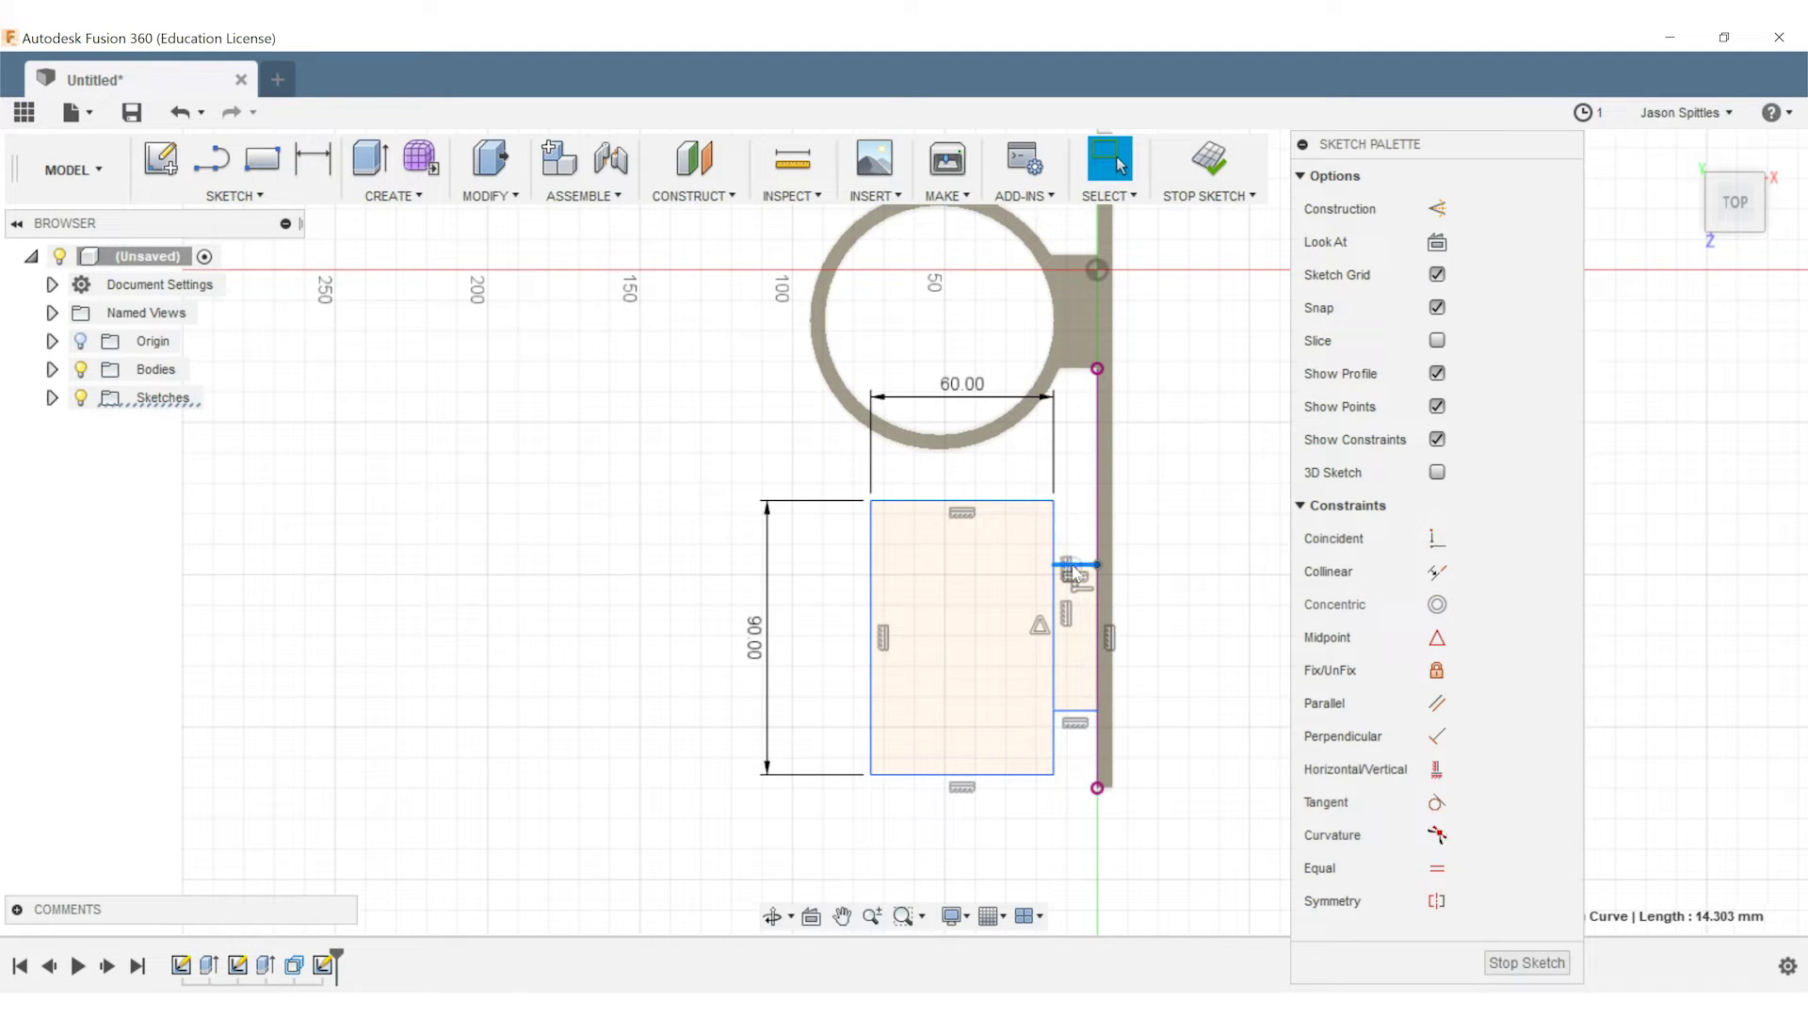
key(d)
click(1075, 532)
key(Return)
Check the length of the ring block's edge and set the connecting rectangle's width to the matching 12.341 mm
click(1080, 367)
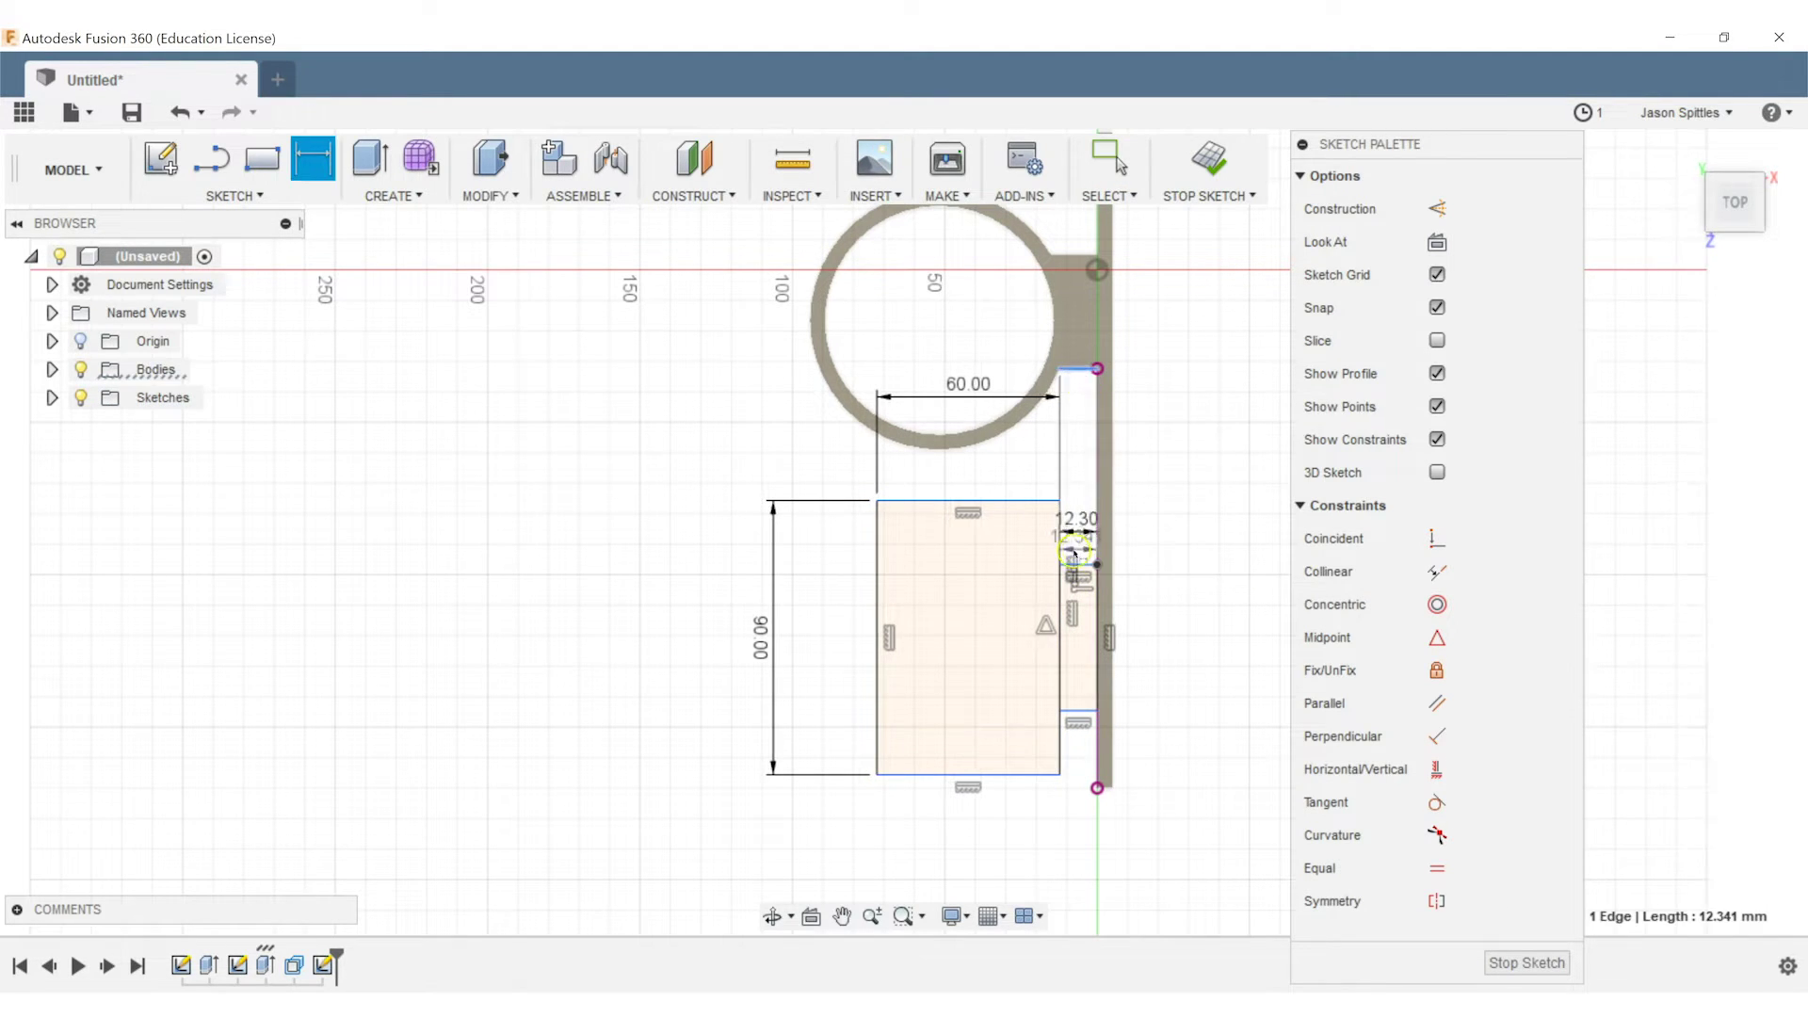
key(Escape)
double_click(1082, 521)
text(12.341)
key(Return)
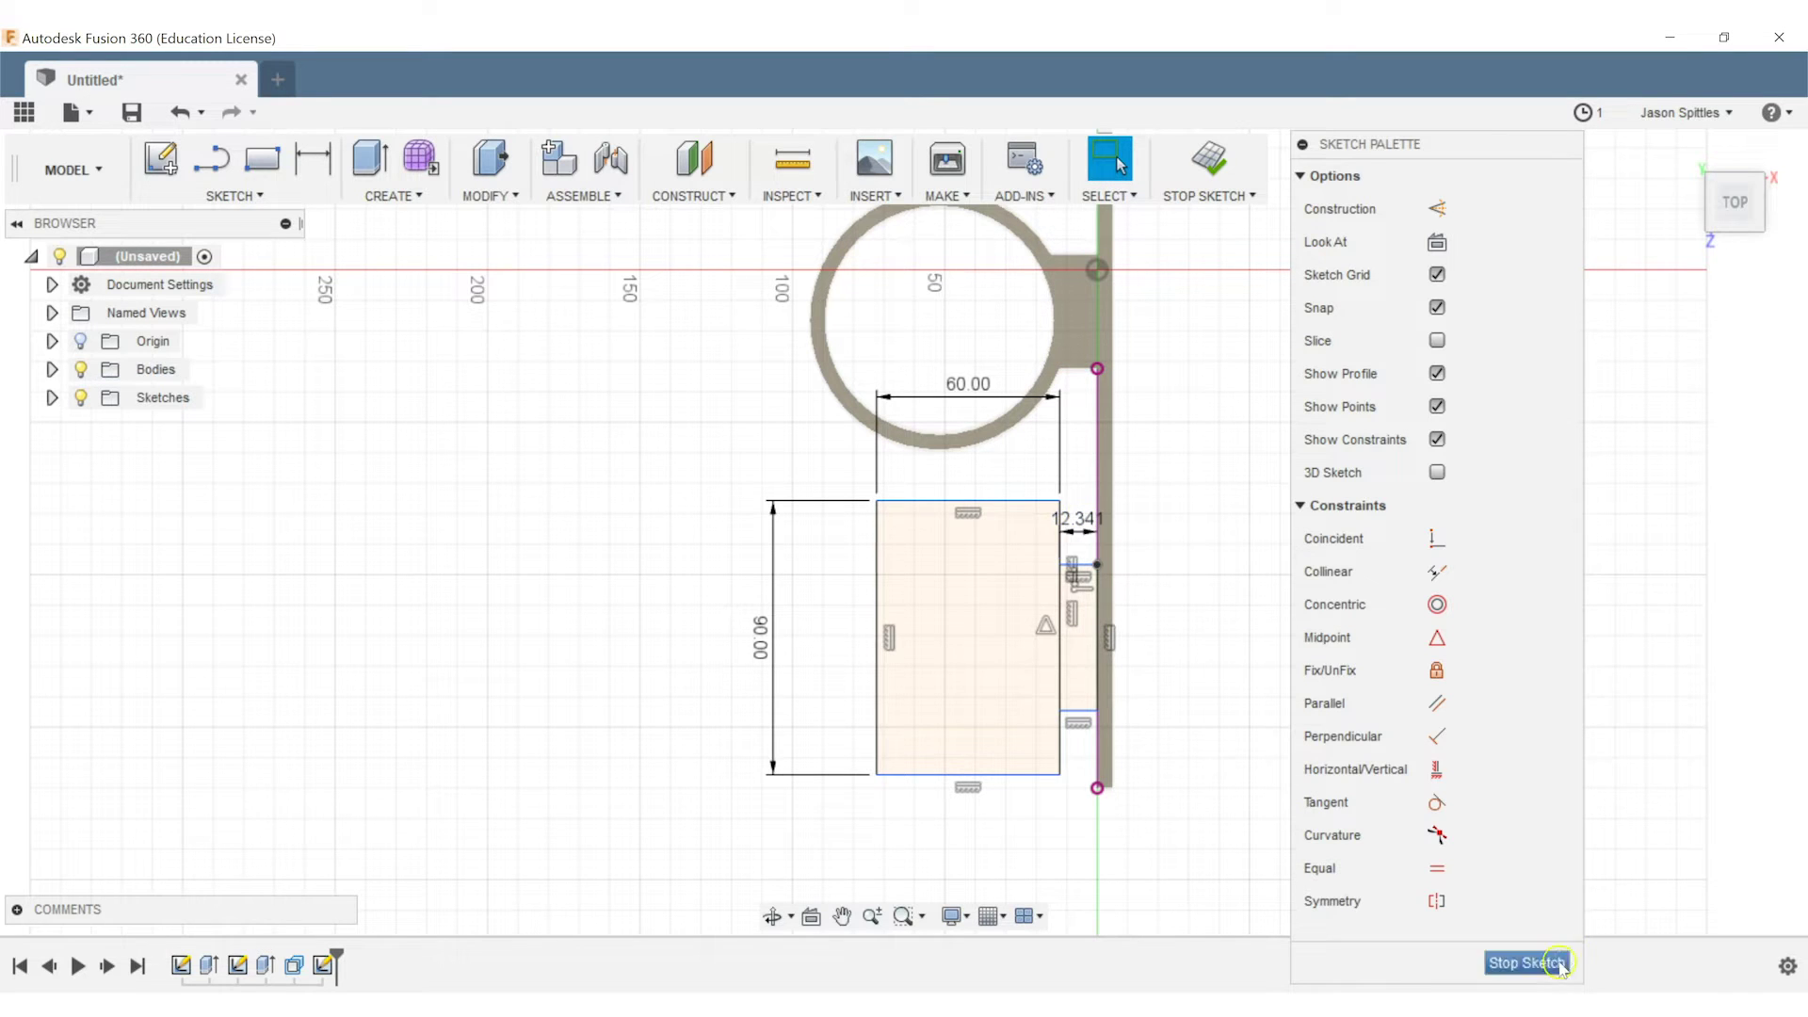
Sketch a 50 by 80 mm rectangle inside the 60 by 90 mm rectangle
click(900, 536)
key(r)
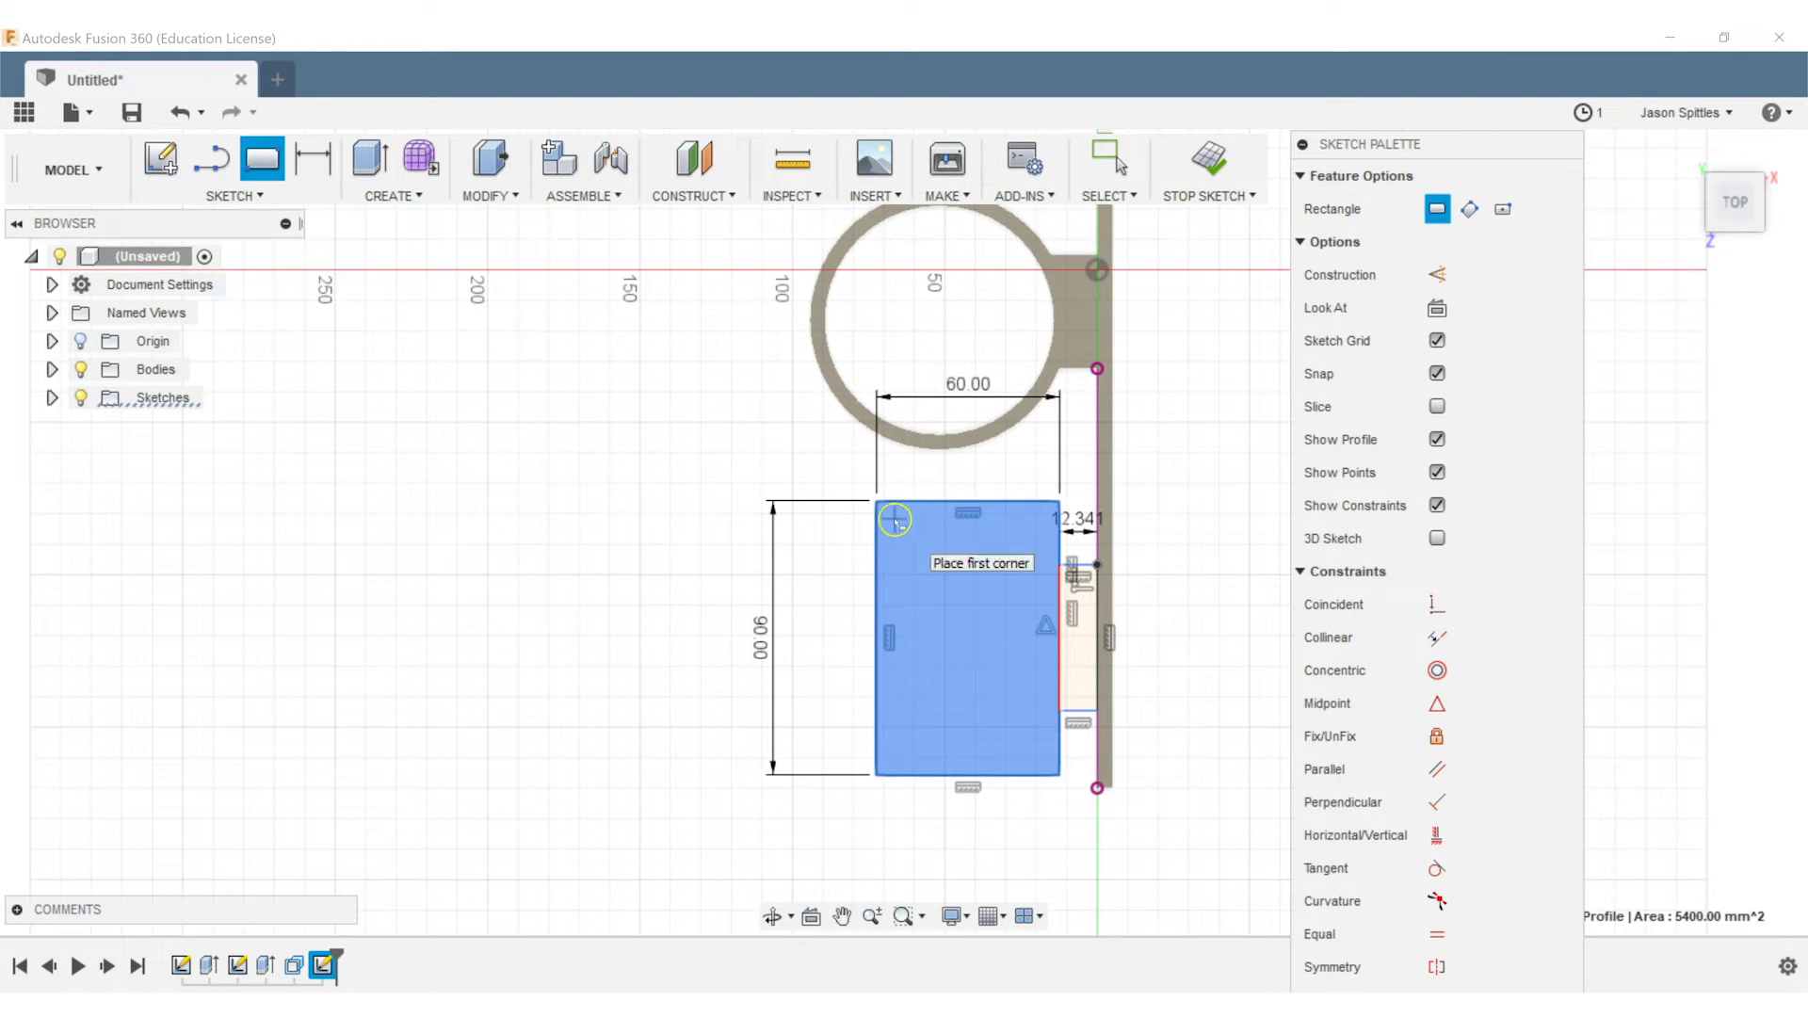
click(894, 515)
text(50)
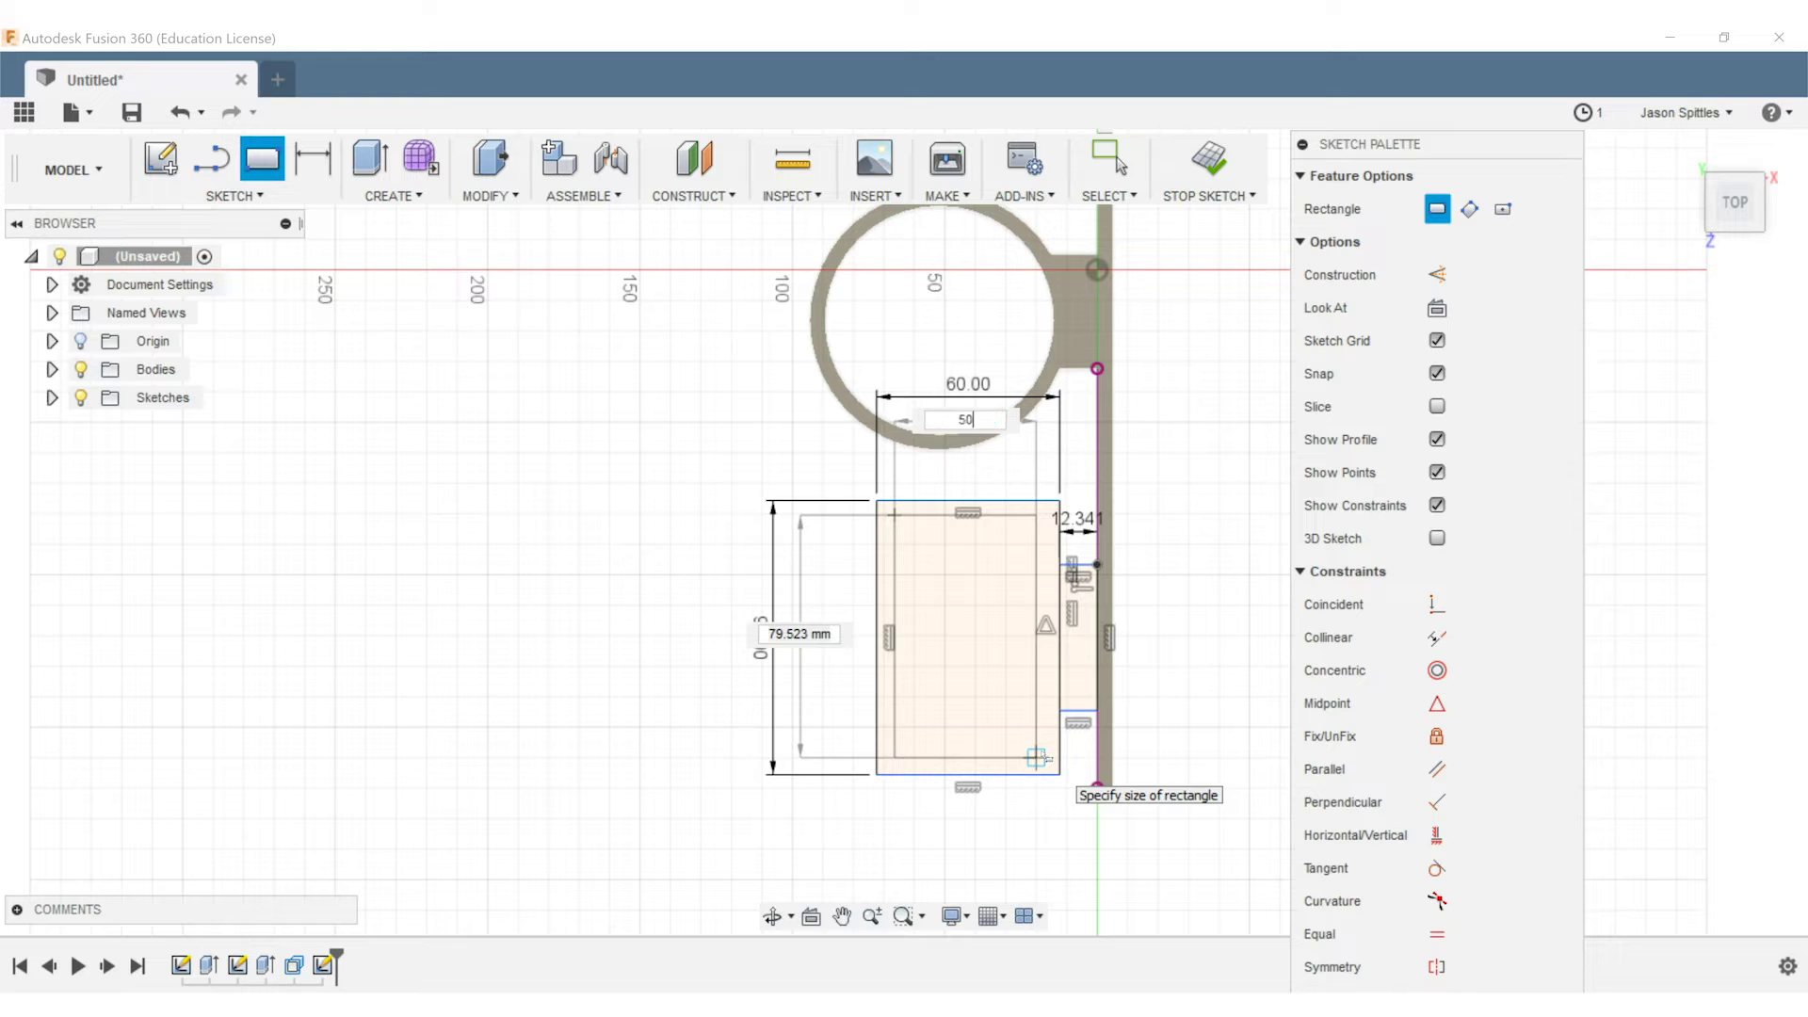
key(Tab)
text(80)
key(Return)
key(Escape)
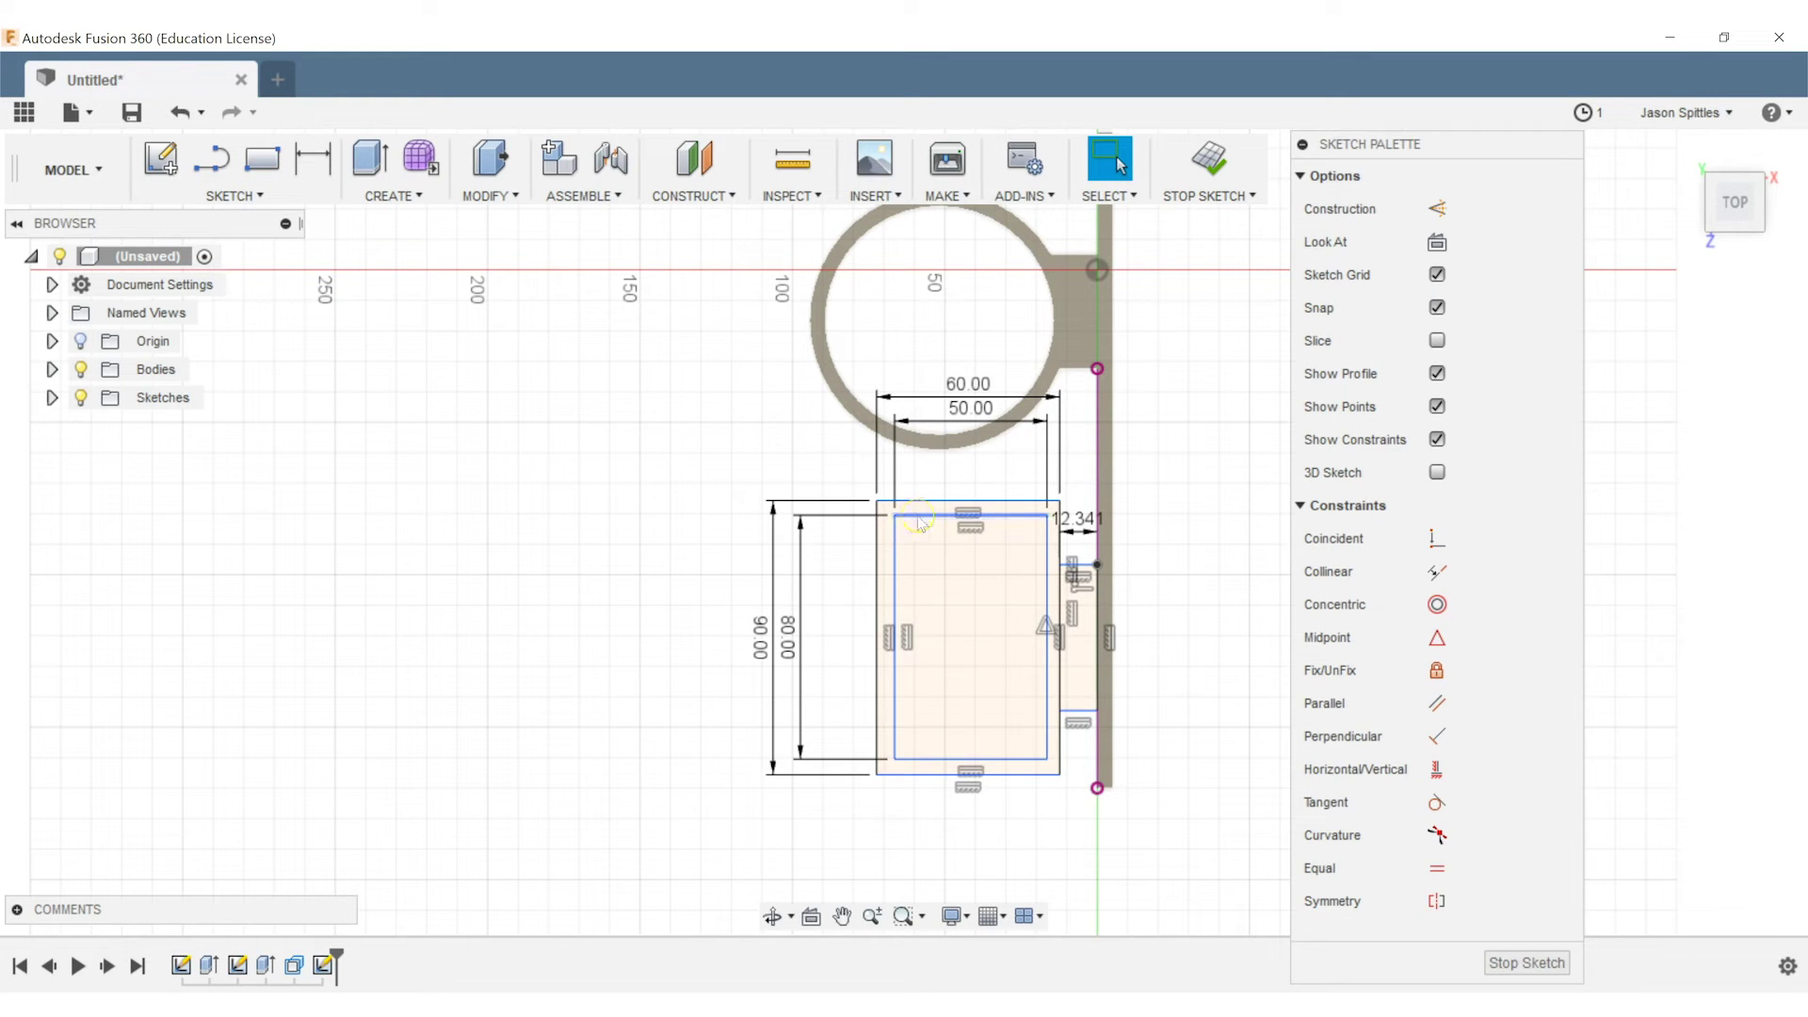
Dimension the inner rectangle 5 mm from the outer rectangle's ring-side edge and 5 mm from its edge away from the bar
key(d)
click(919, 516)
click(903, 501)
click(829, 504)
key(Return)
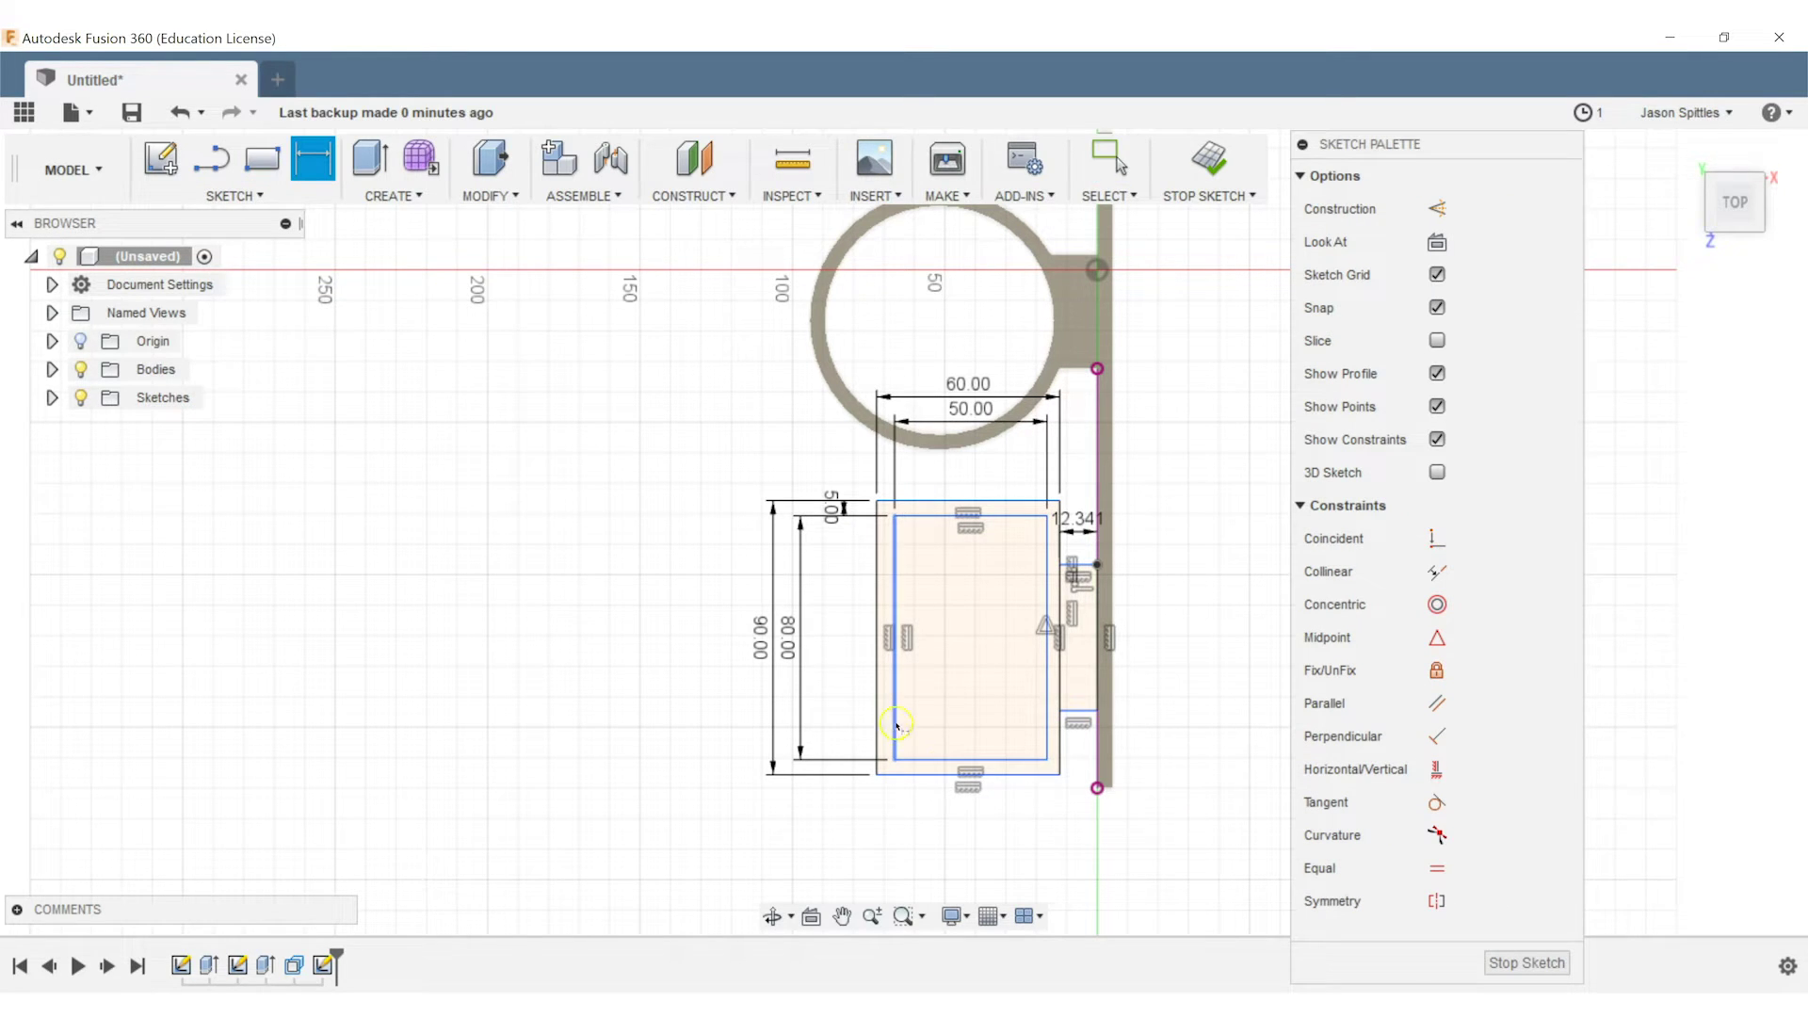
click(895, 725)
click(876, 753)
click(881, 820)
text(5.862325)
key(Return)
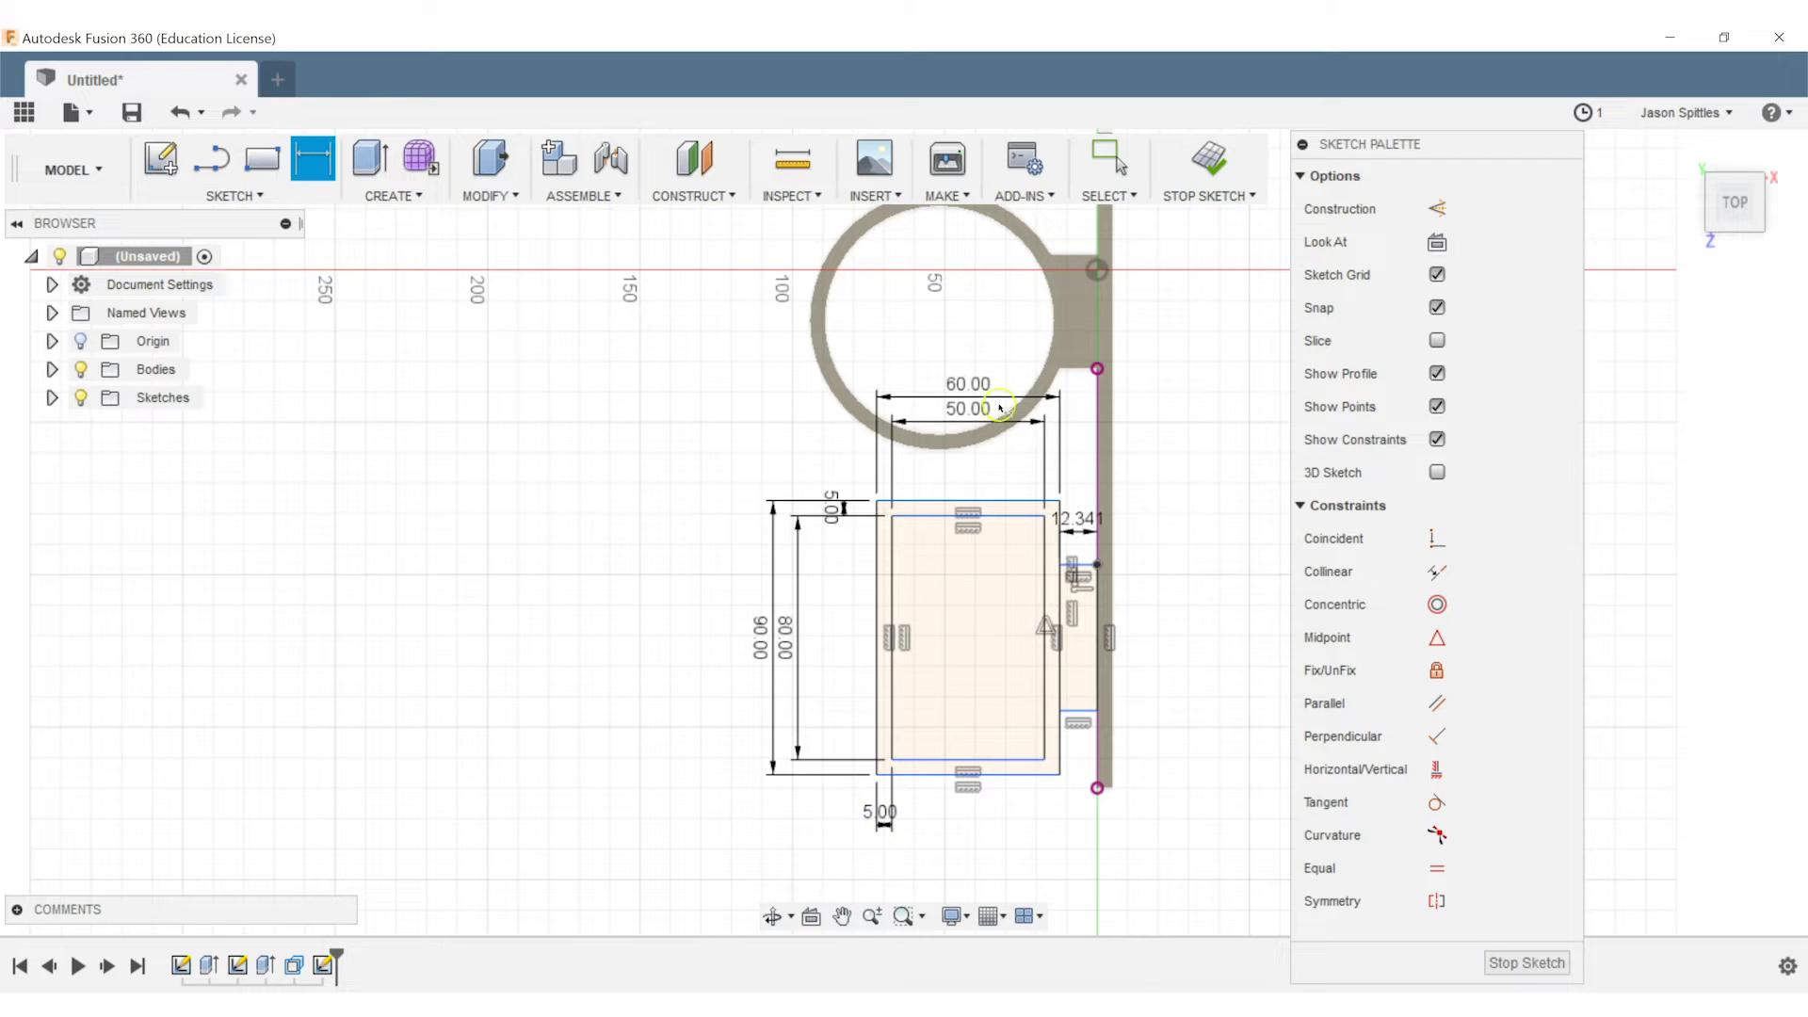
key(Escape)
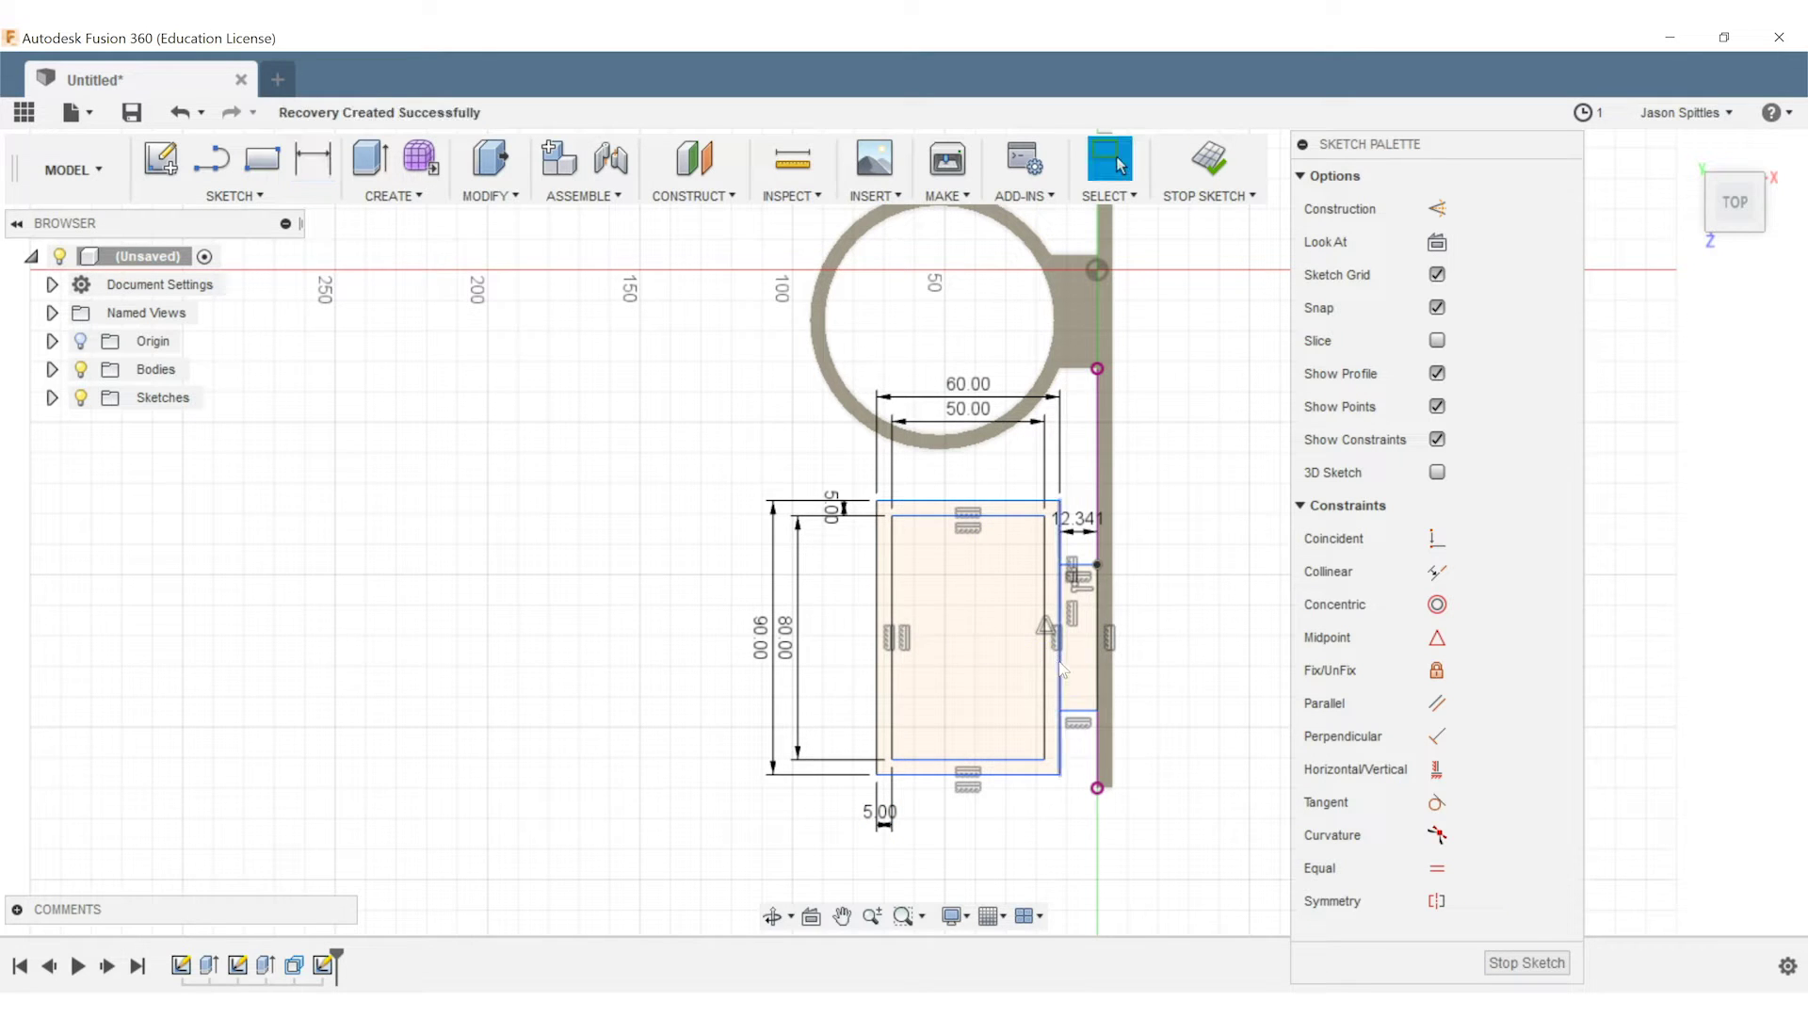
Extrude the rectangular frame and its connecting rectangle to the same depth as the bar, leaving the inside open
click(1076, 649)
ctrl+click(1052, 671)
key(e)
shift+middle_drag(1061, 818, 1061, 817)
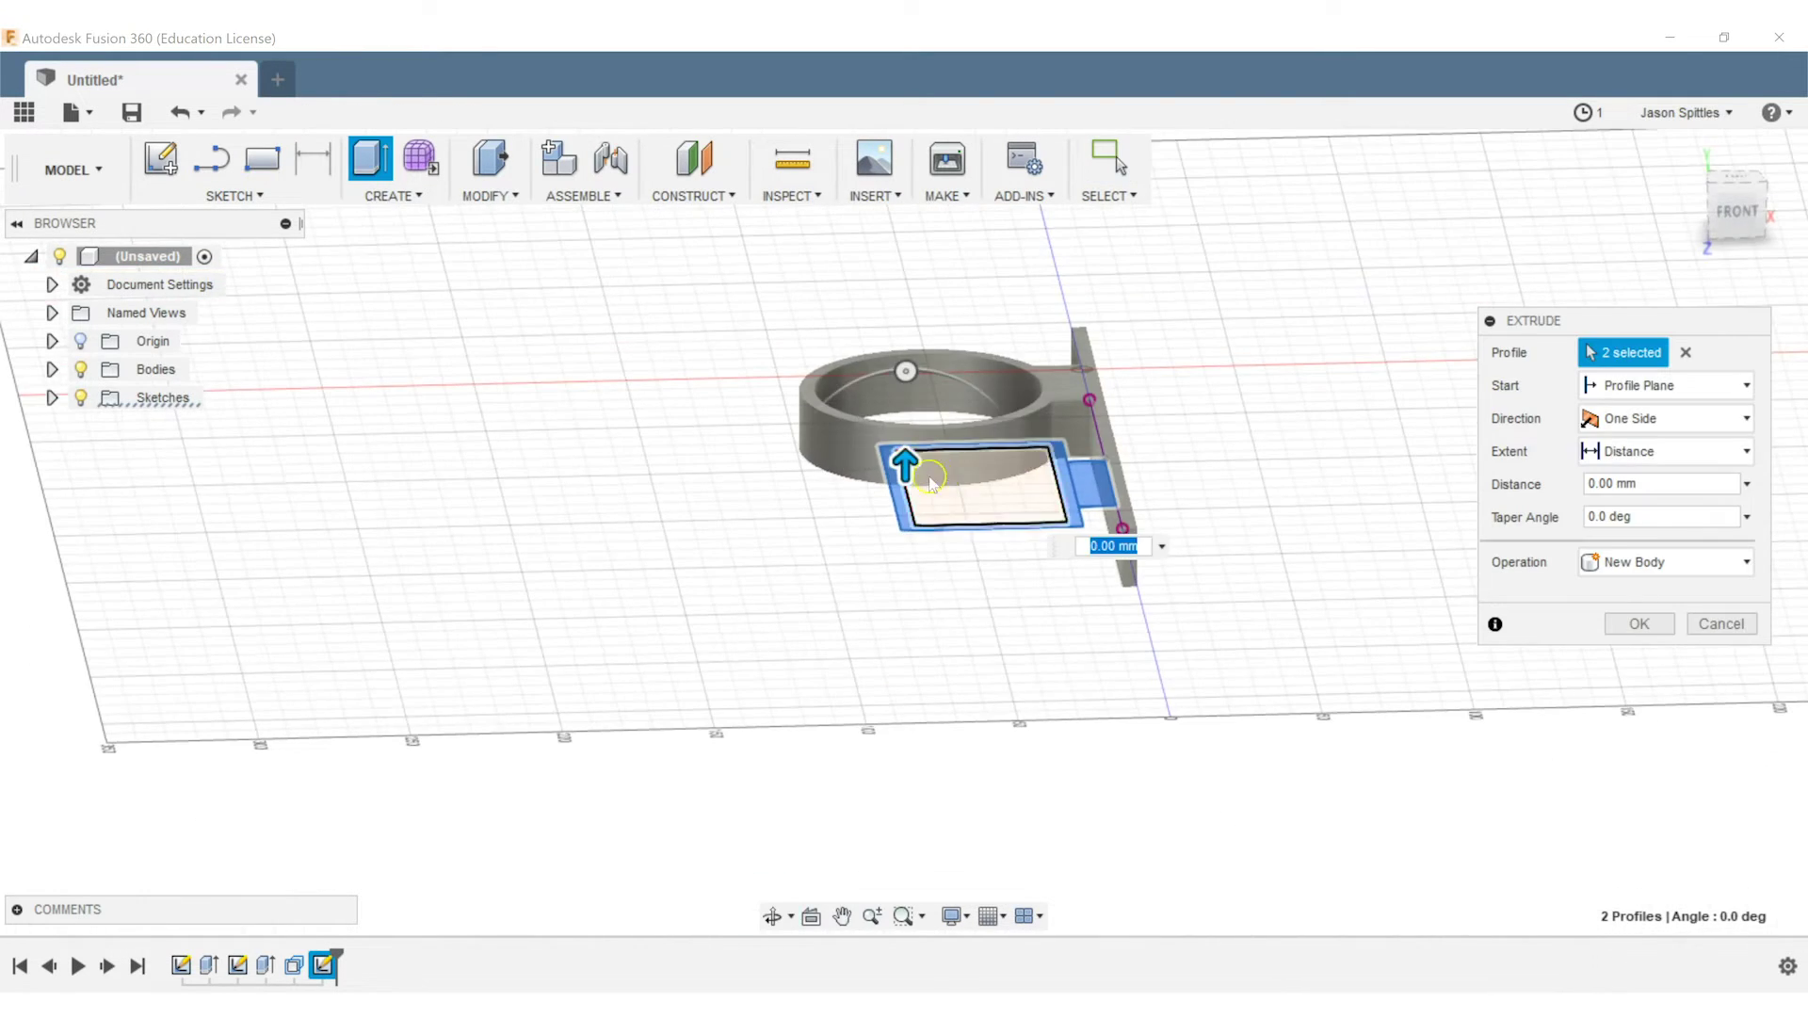
click(1639, 624)
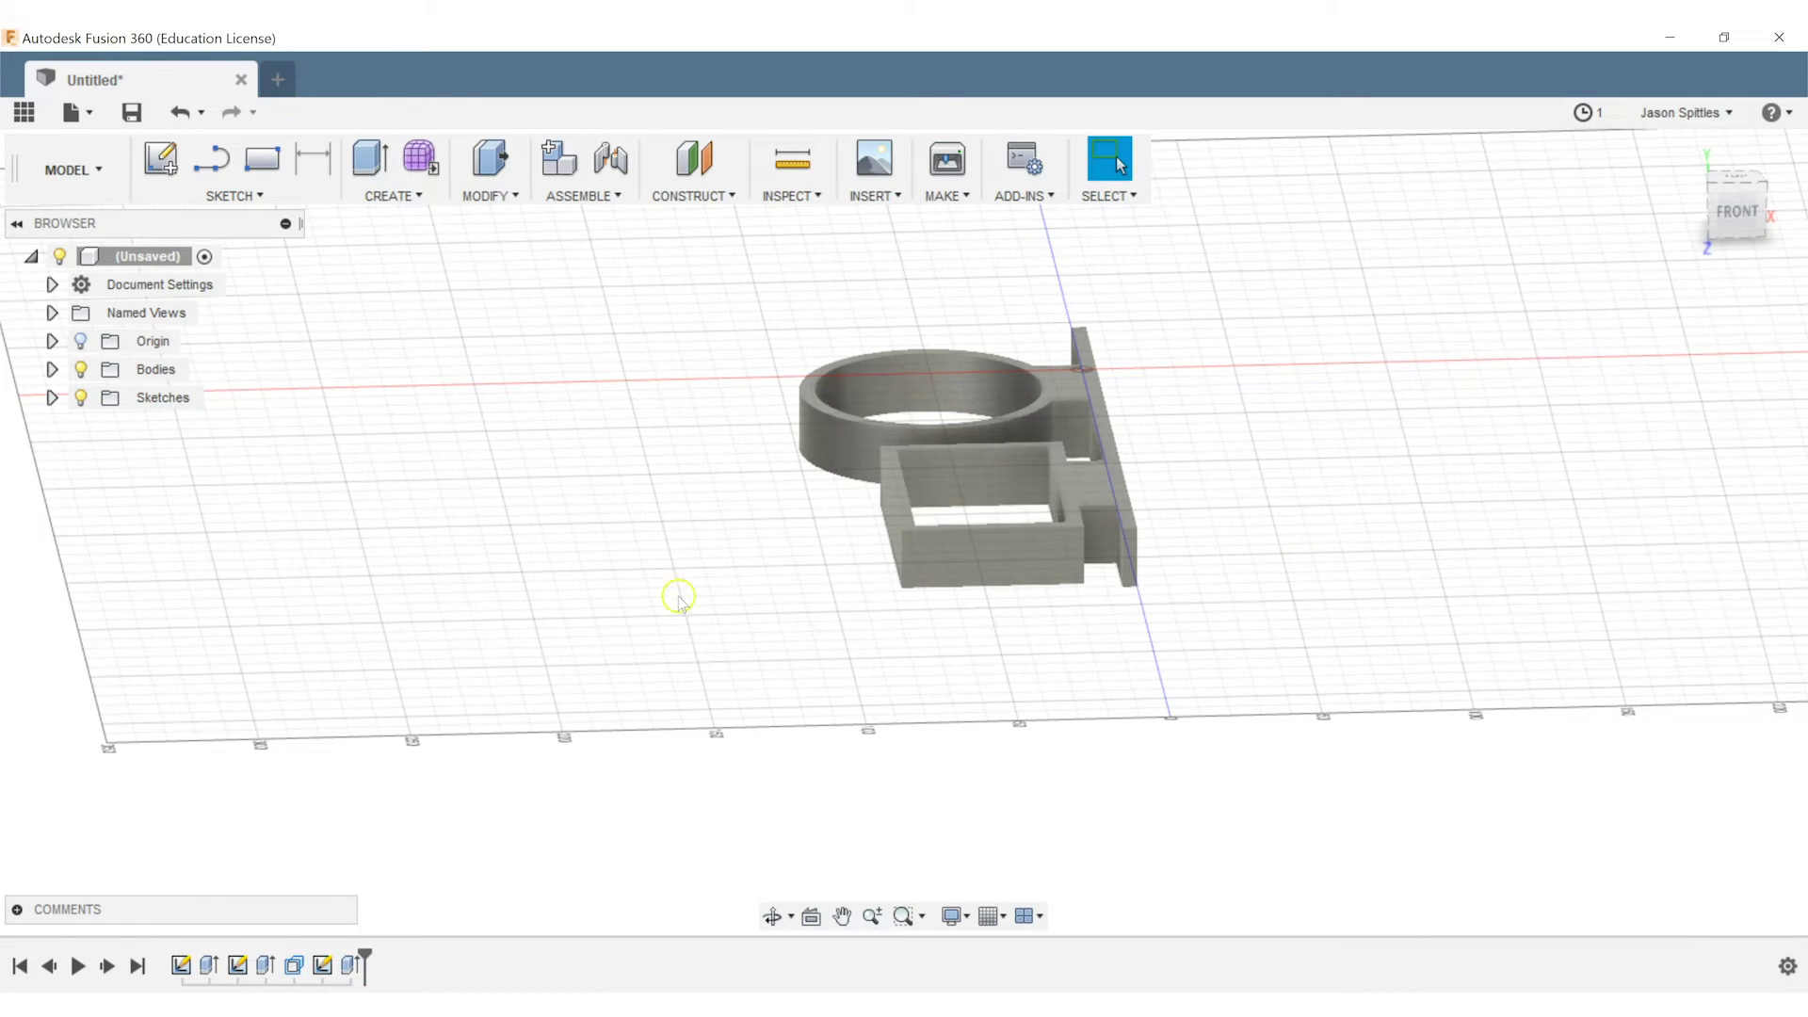
Offset the bar's end face beside the rectangular holder outwards by 15 mm
shift+middle_drag(678, 593, 673, 545)
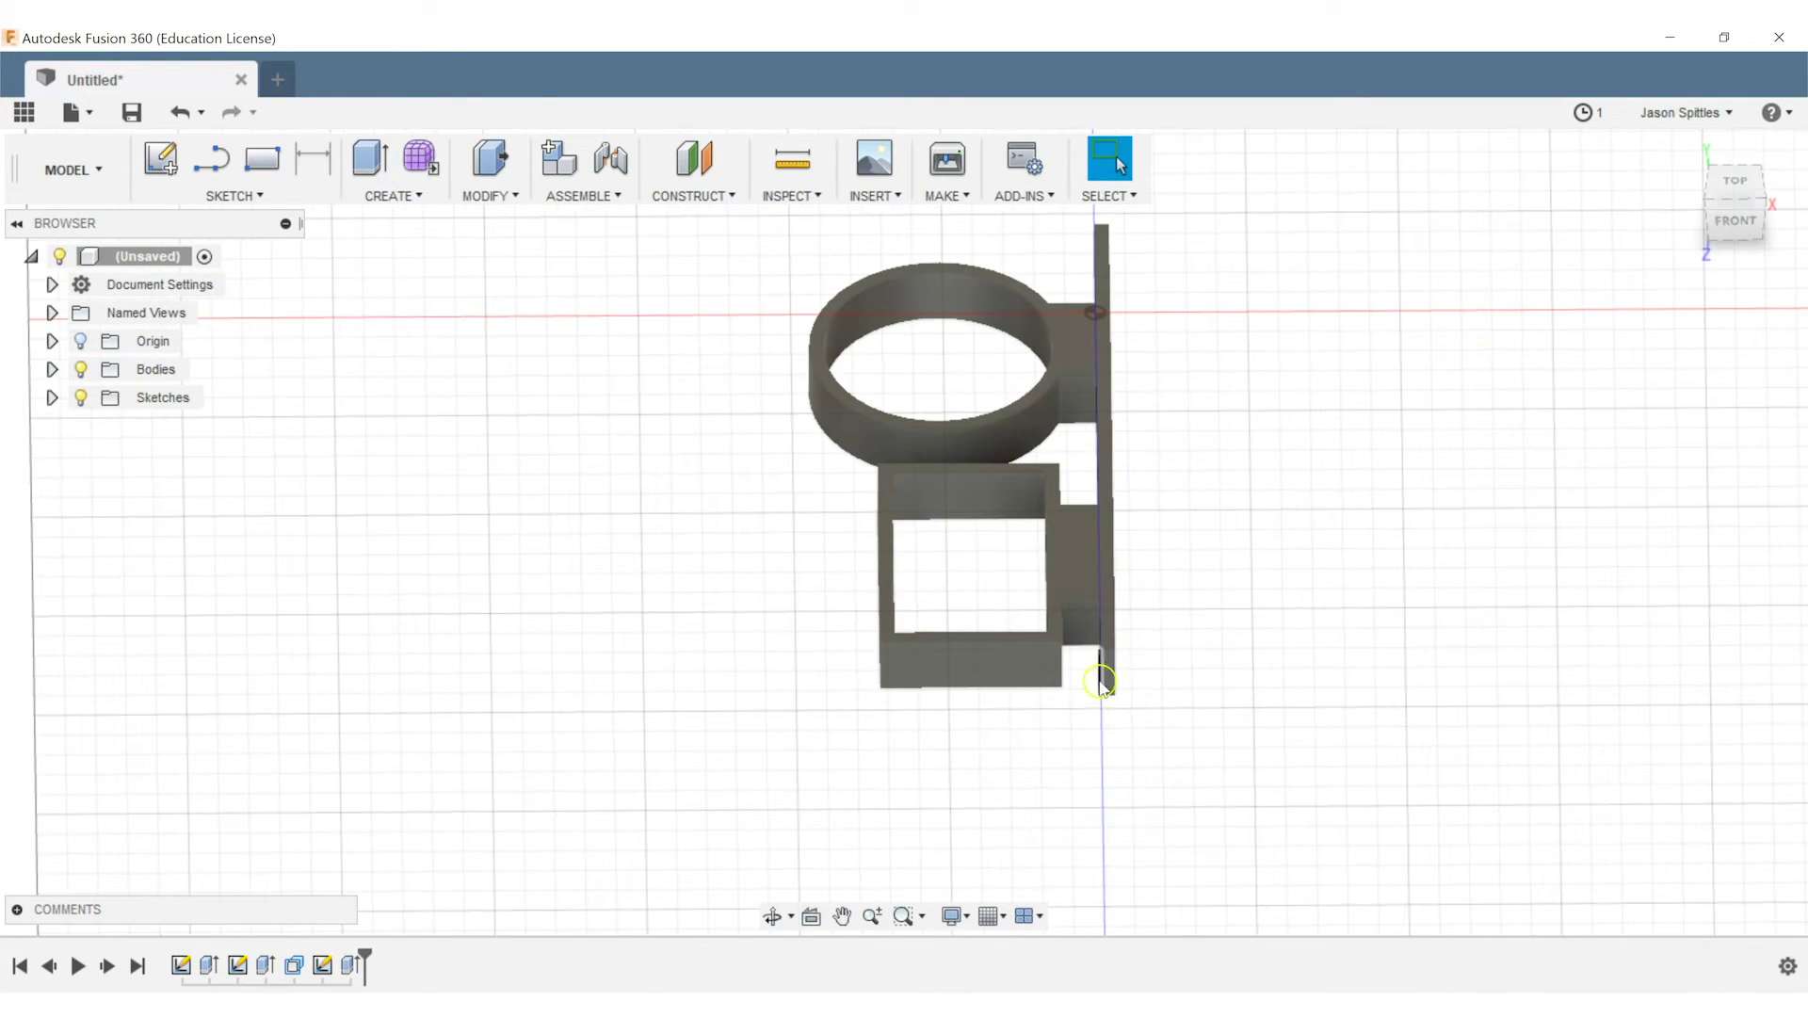
click(1110, 680)
key(q)
shift+middle_drag(876, 801, 1130, 810)
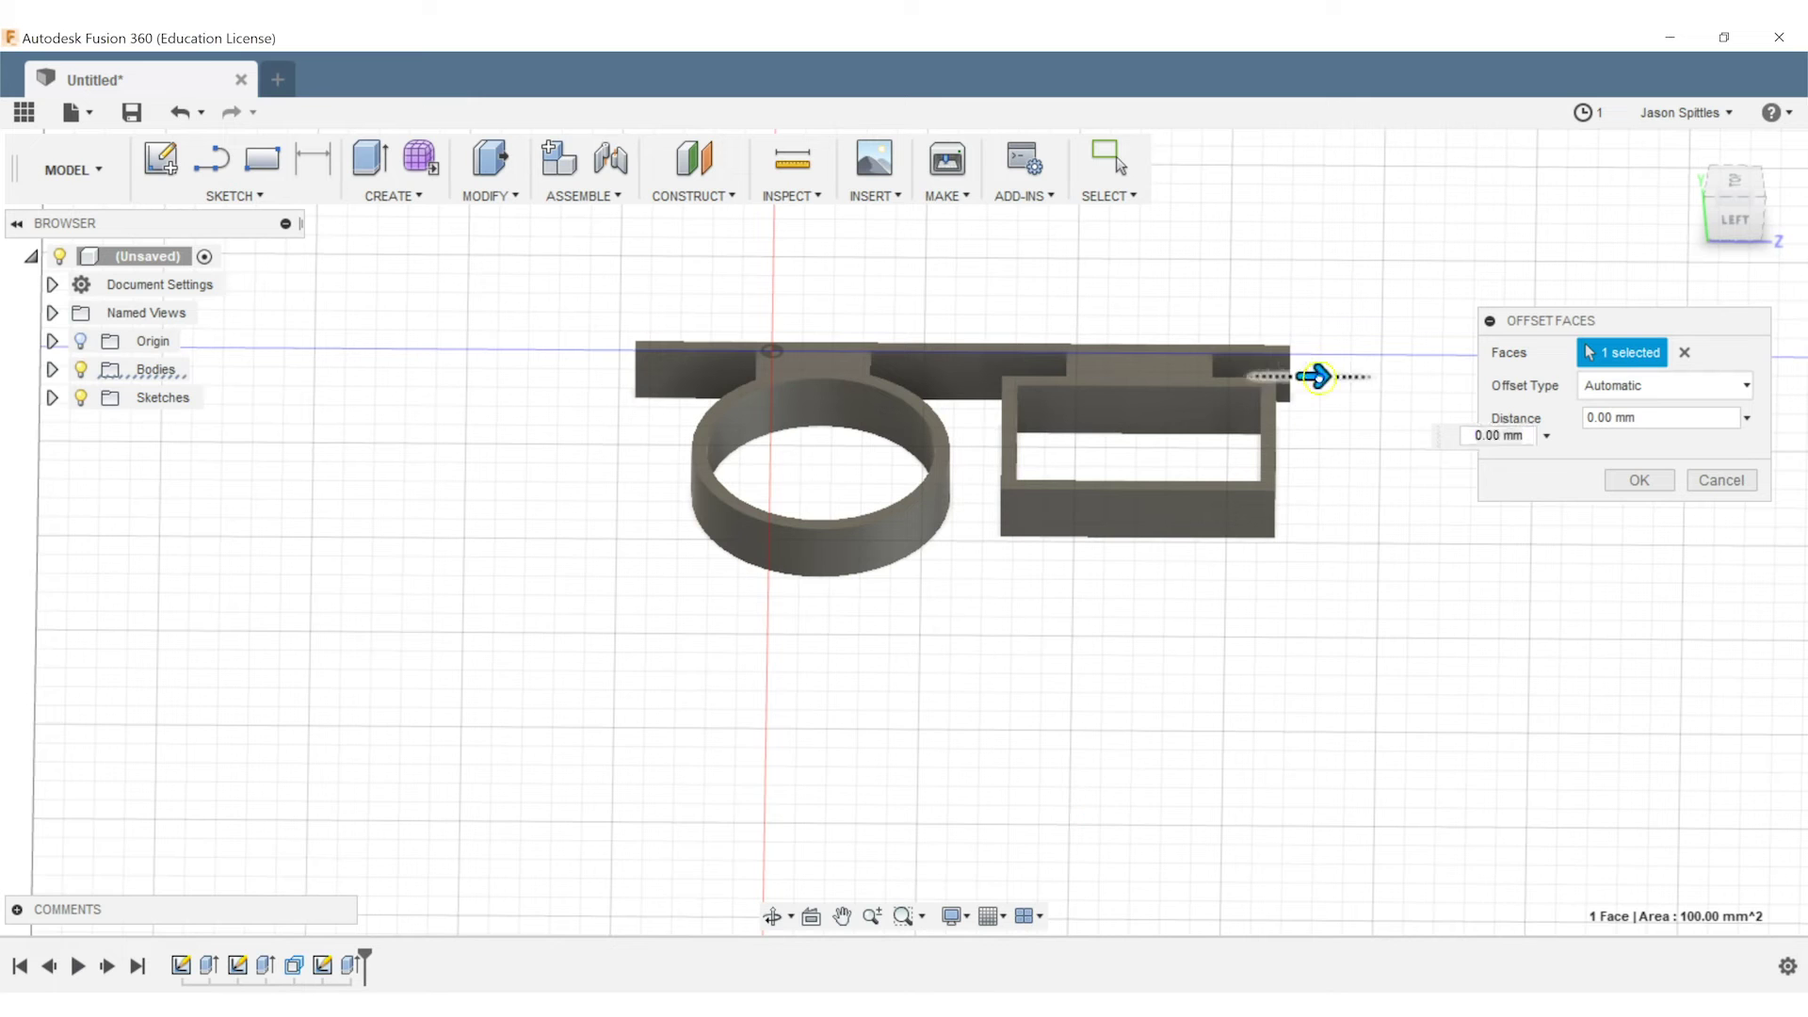
drag(1316, 376, 1350, 377)
click(1639, 480)
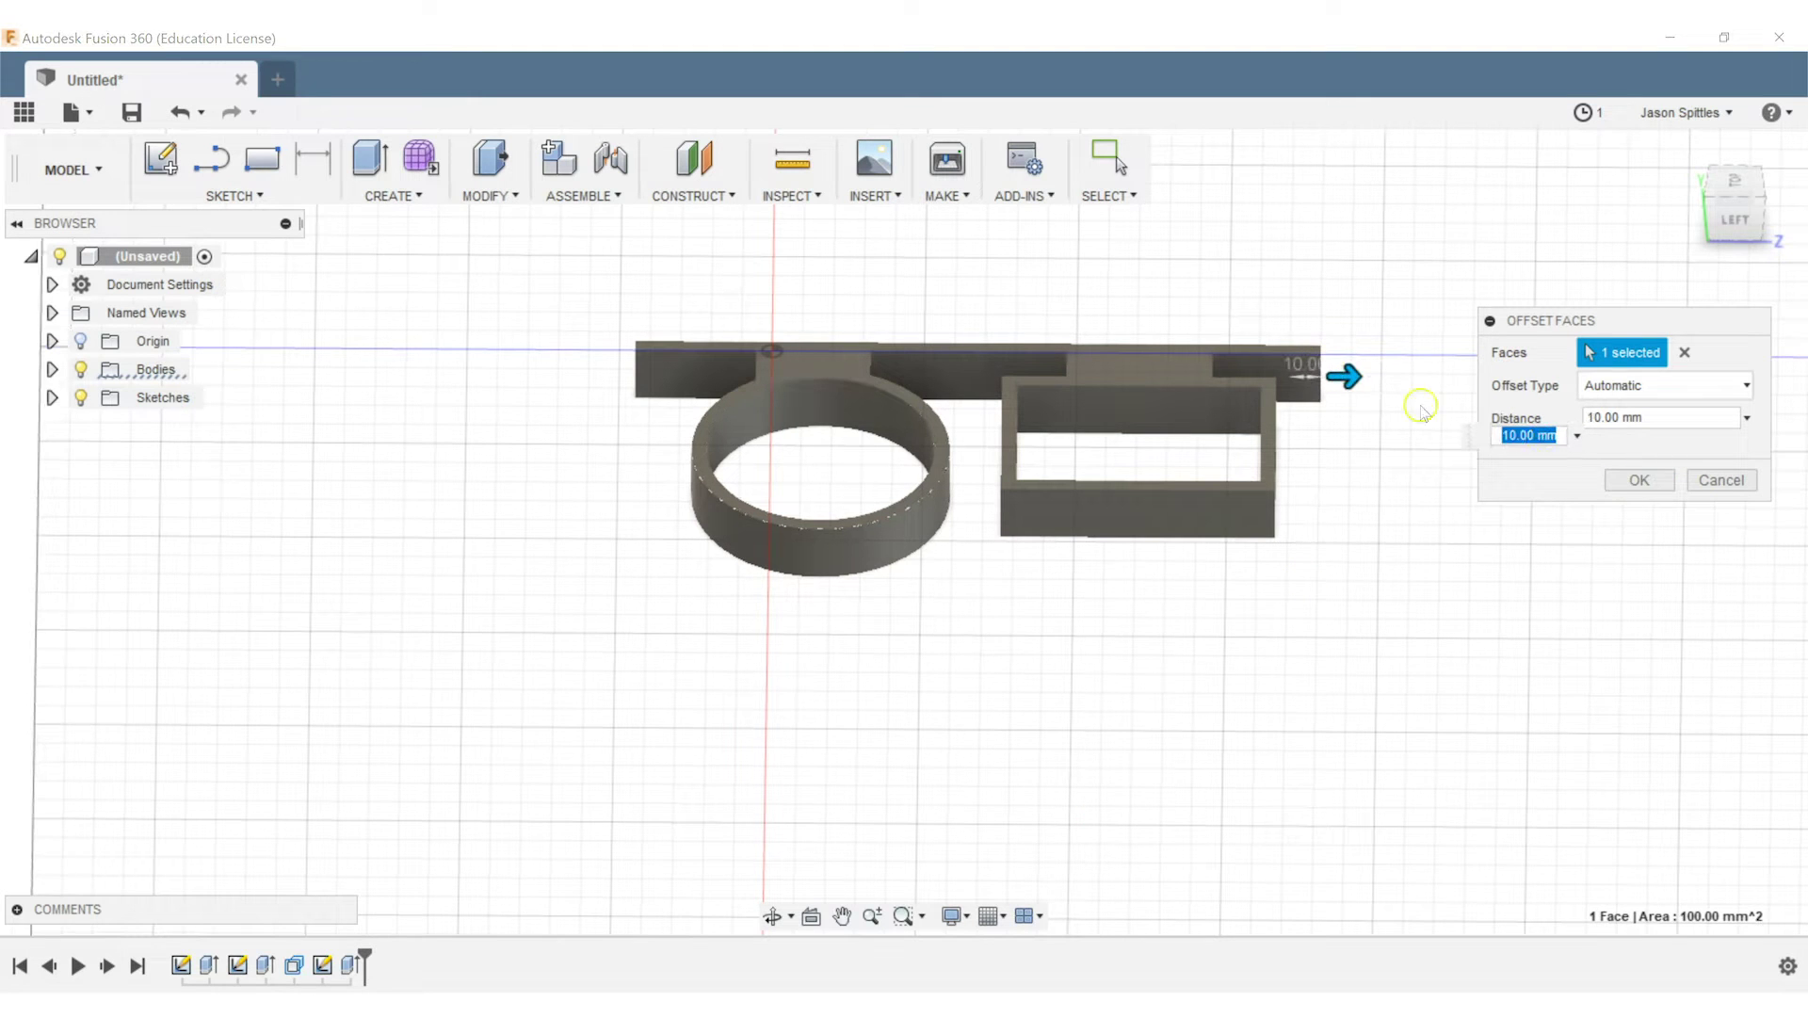
drag(1508, 435, 1519, 435)
text(5)
key(Return)
Redefine the straight-on view of the holder's underside as the Top view and orient the model to it
shift+middle_drag(1304, 613, 791, 729)
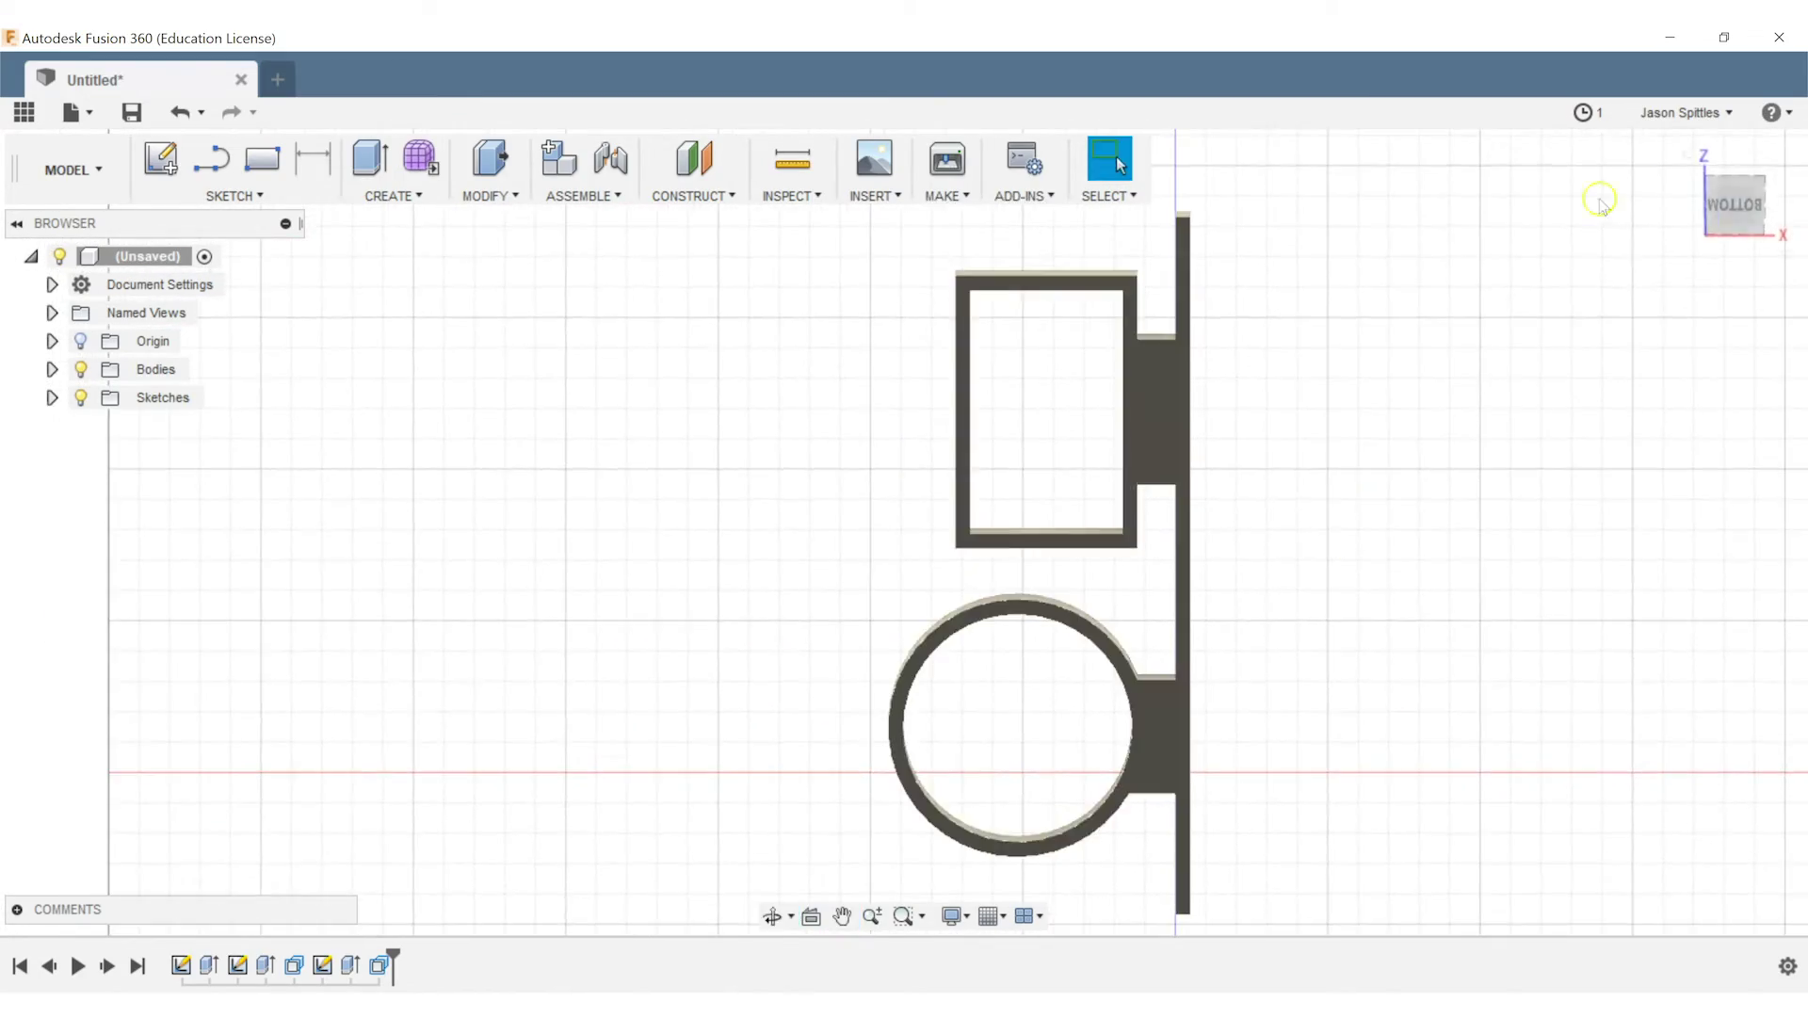
shift+middle_drag(1412, 452, 1385, 496)
click(1735, 203)
right_click(1736, 203)
mouse_move(1686, 355)
click(1398, 353)
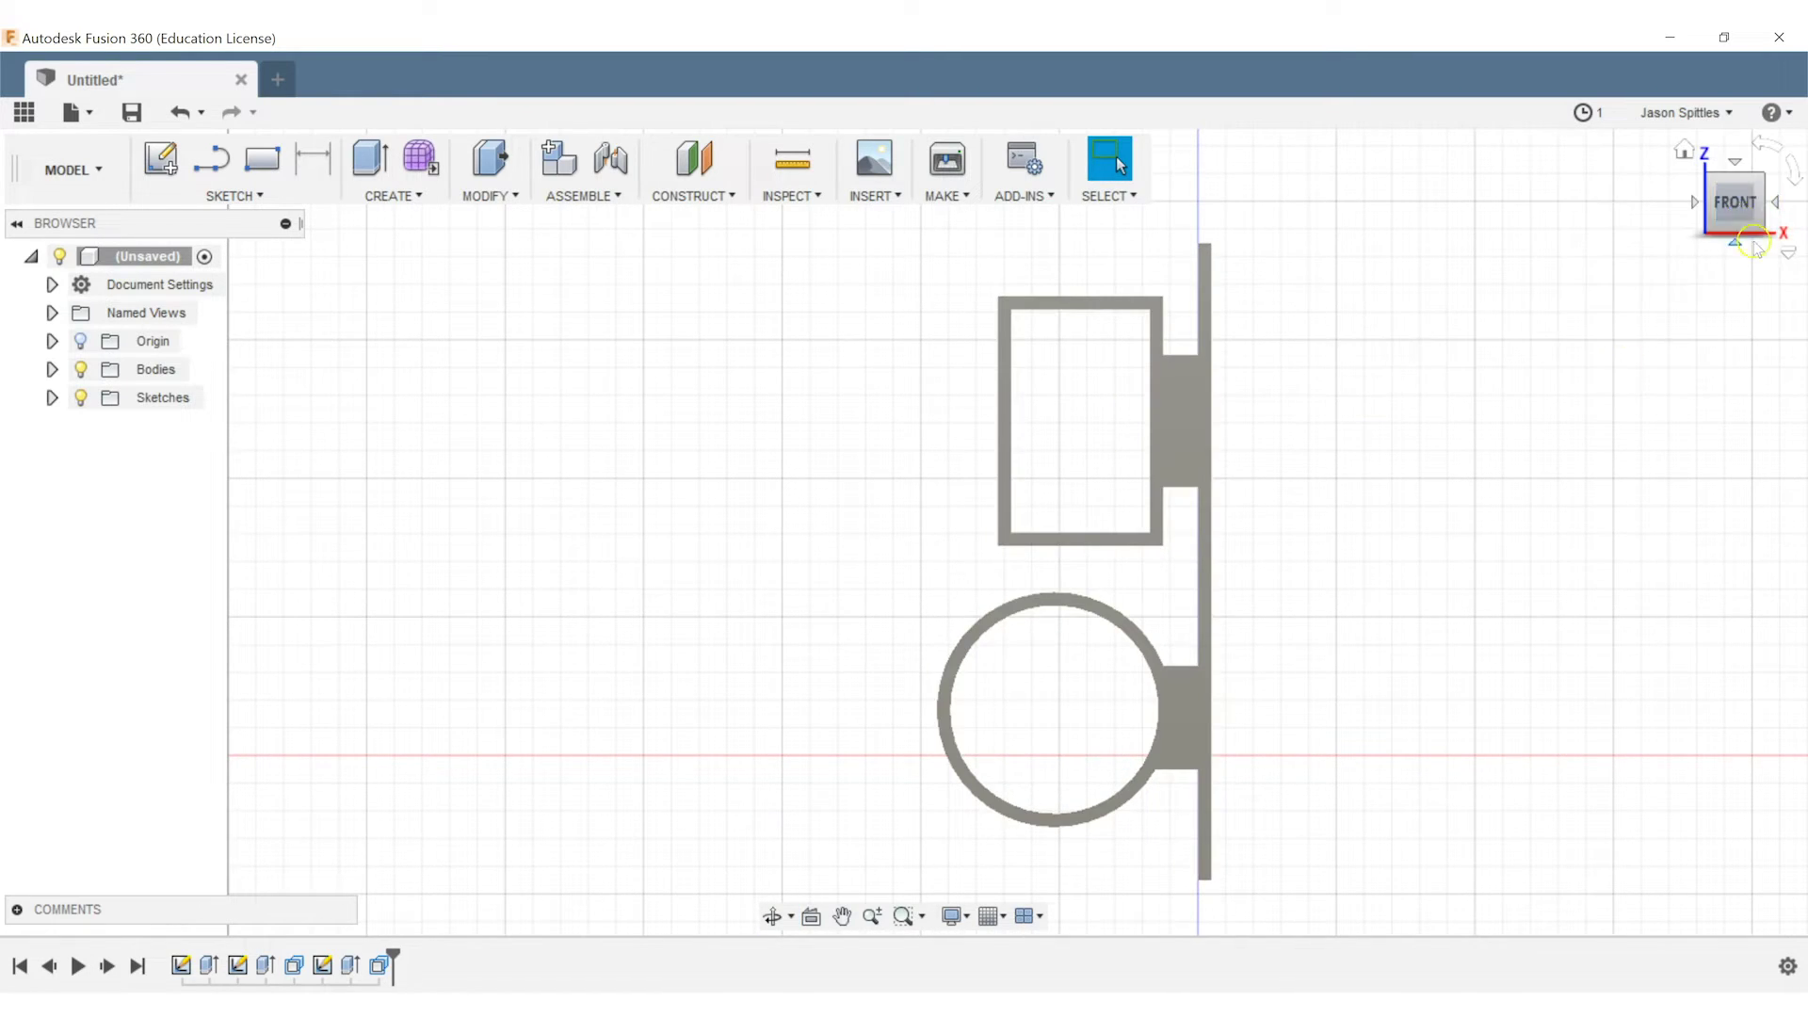
right_click(1735, 204)
mouse_move(1553, 360)
click(1399, 375)
shift+middle_drag(1385, 516, 1572, 612)
click(1735, 192)
Start a line sketch on the inner wall of the rectangular frame that lies beside the bar
key(s)
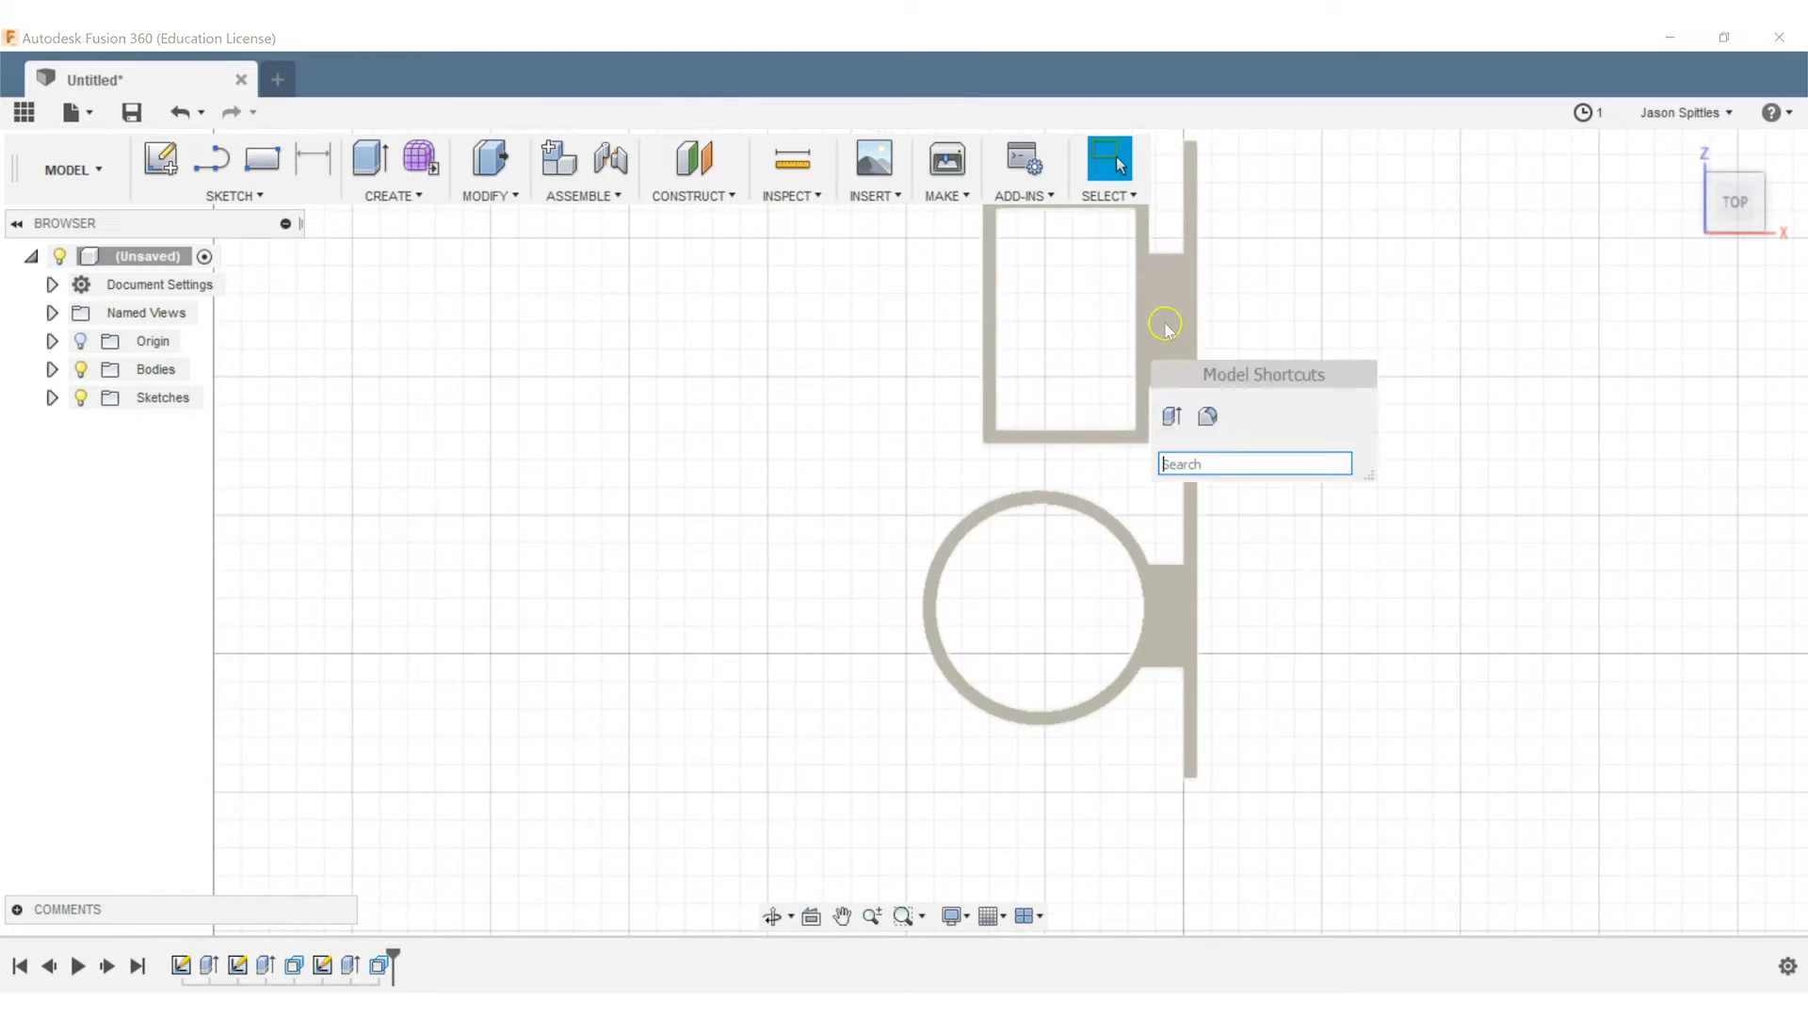
click(236, 193)
mouse_move(239, 282)
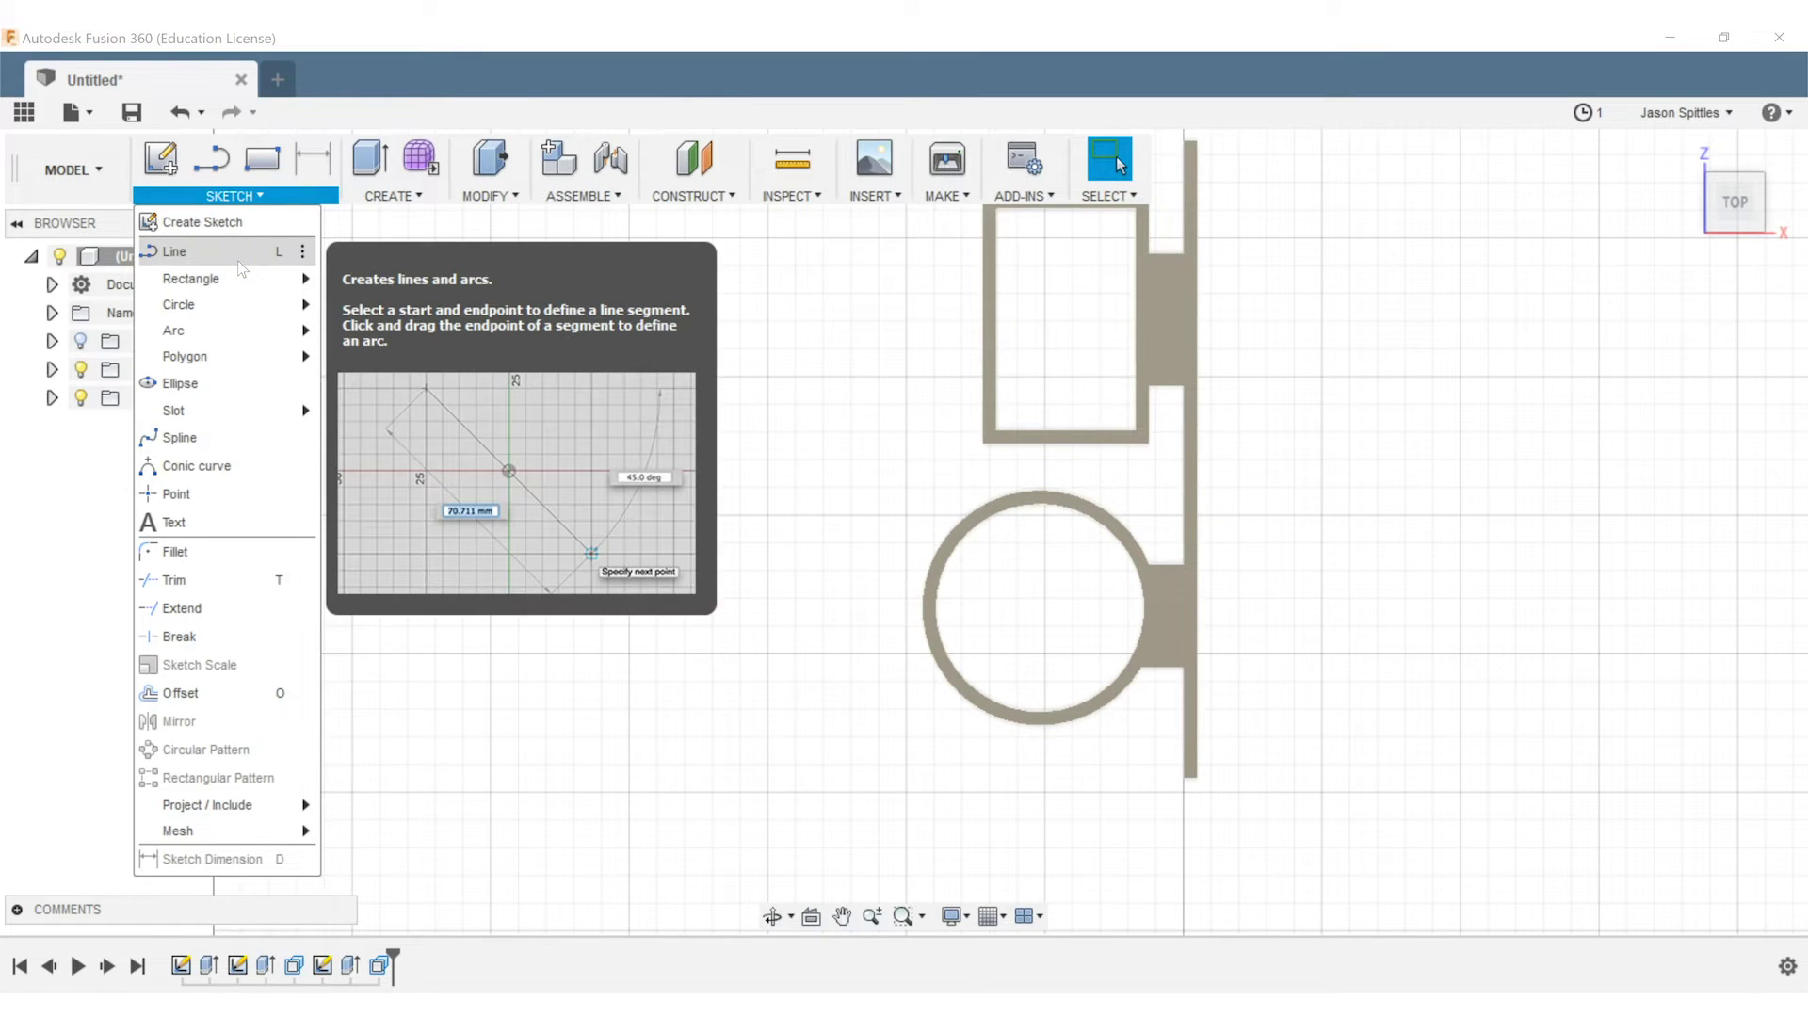
mouse_move(212, 355)
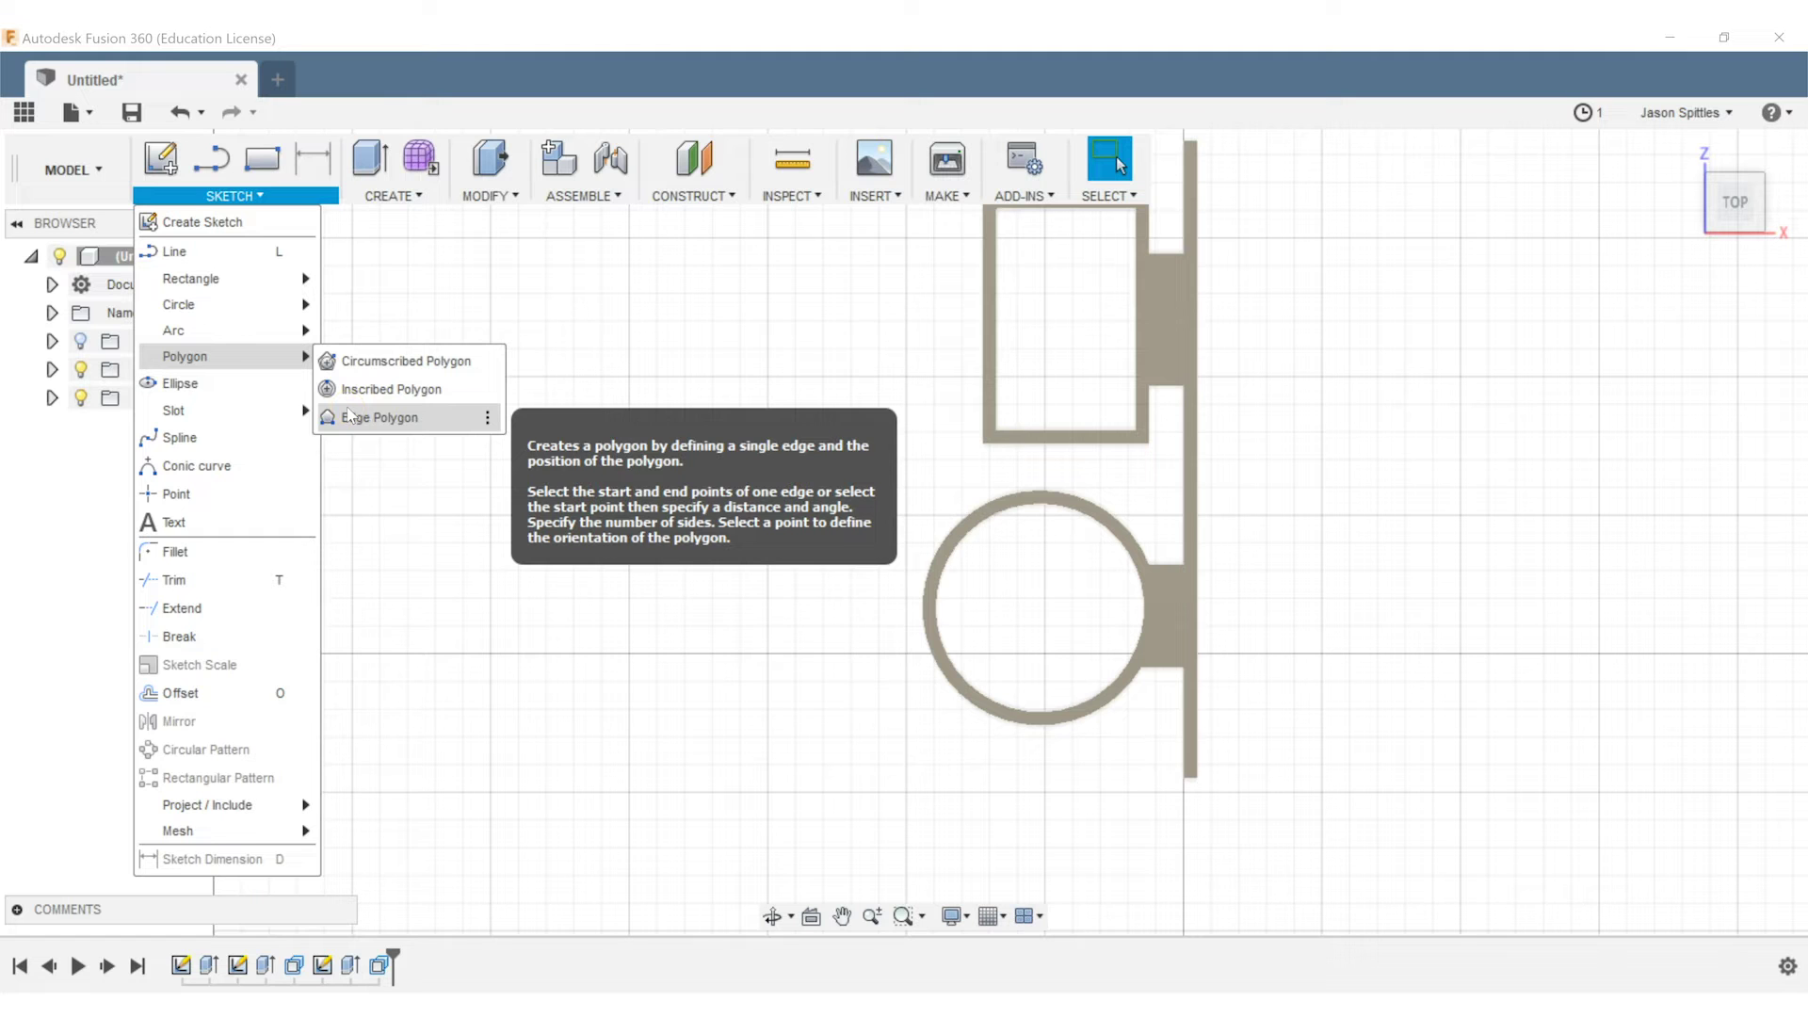
click(230, 250)
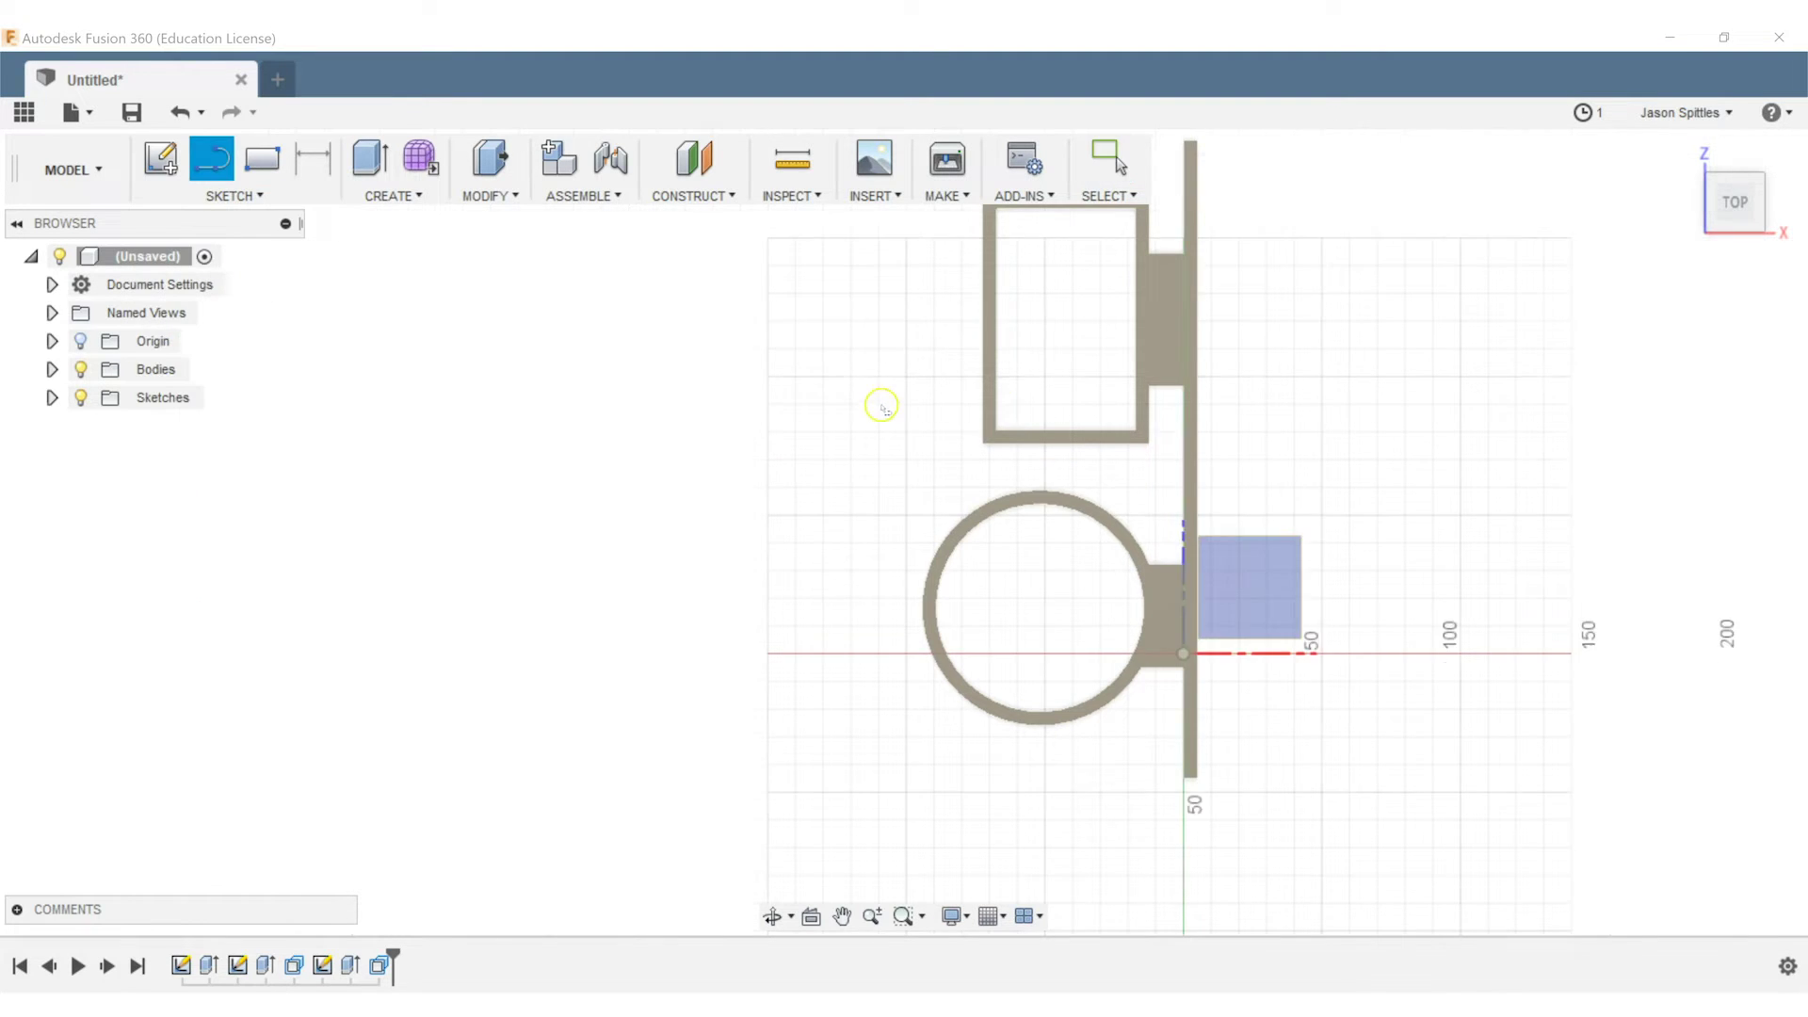
mouse_move(881, 406)
shift+middle_down()
mouse_move(1372, 407)
mouse_move(1041, 517)
mouse_move(1082, 626)
mouse_move(1370, 413)
shift+middle_up()
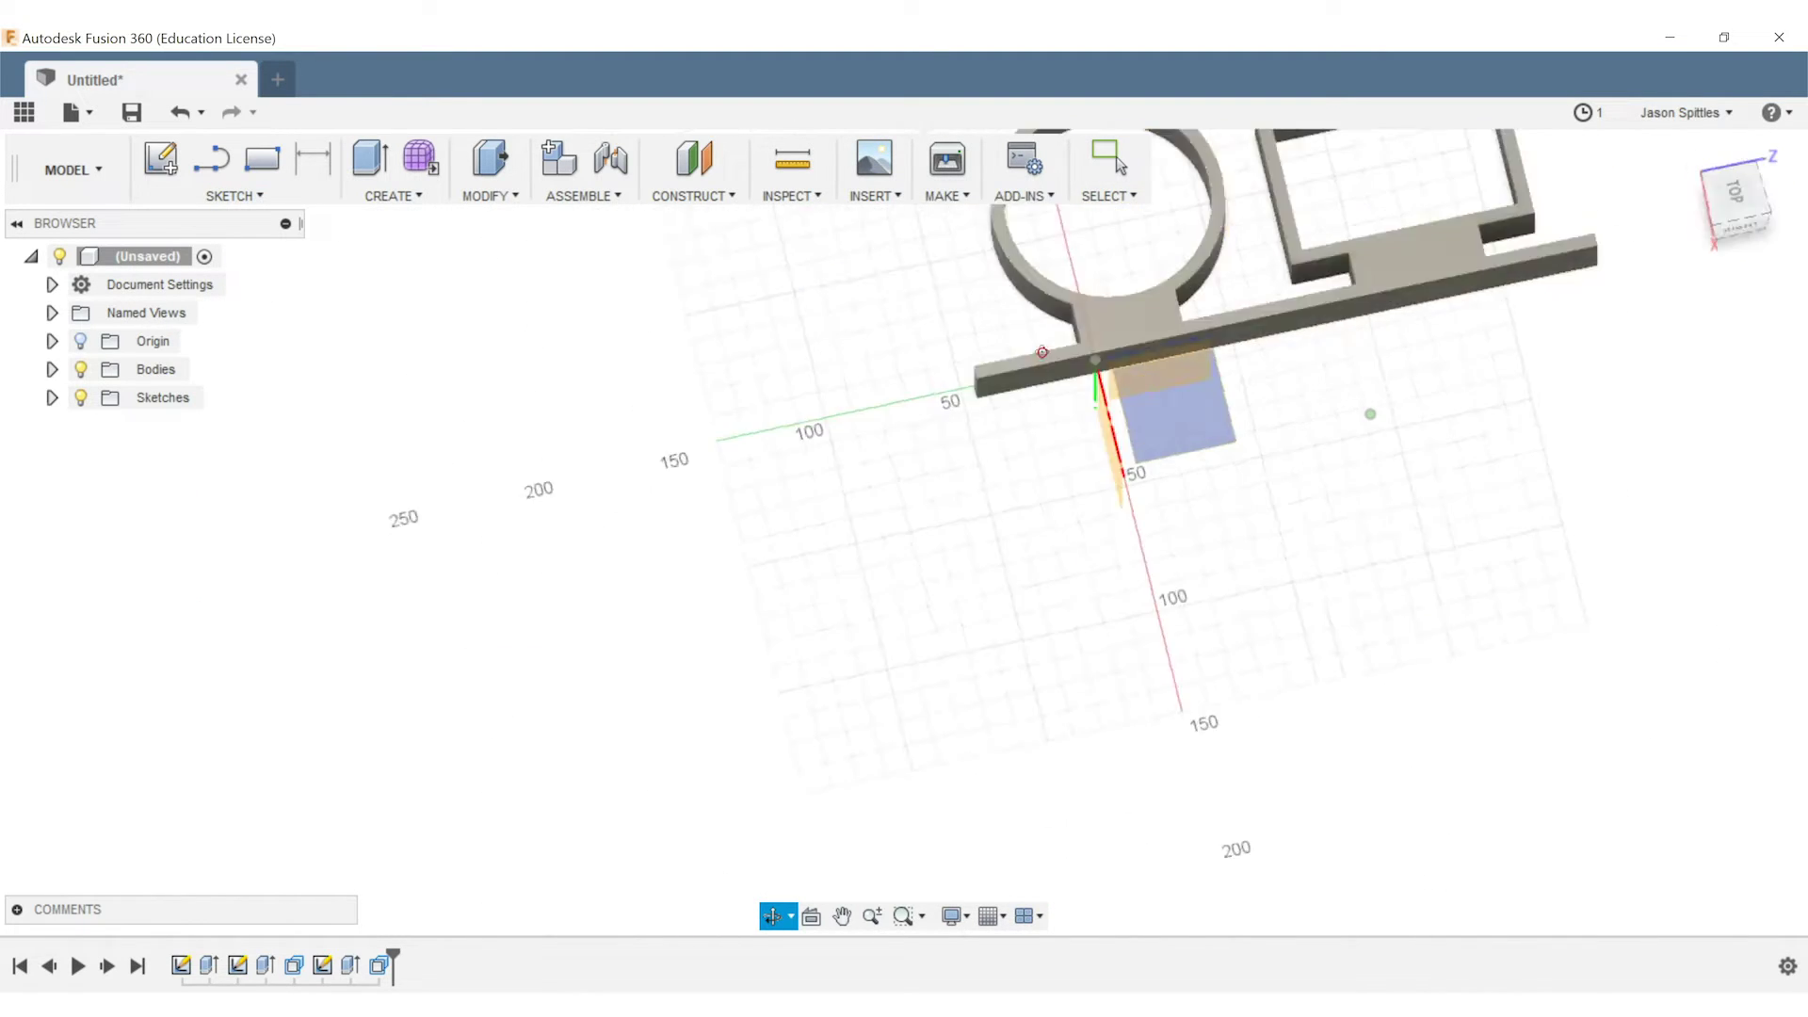
mouse_move(1042, 352)
shift+middle_down()
mouse_move(1344, 298)
mouse_move(1299, 320)
shift+middle_up()
click(1239, 676)
scroll(873, 556, up, 4)
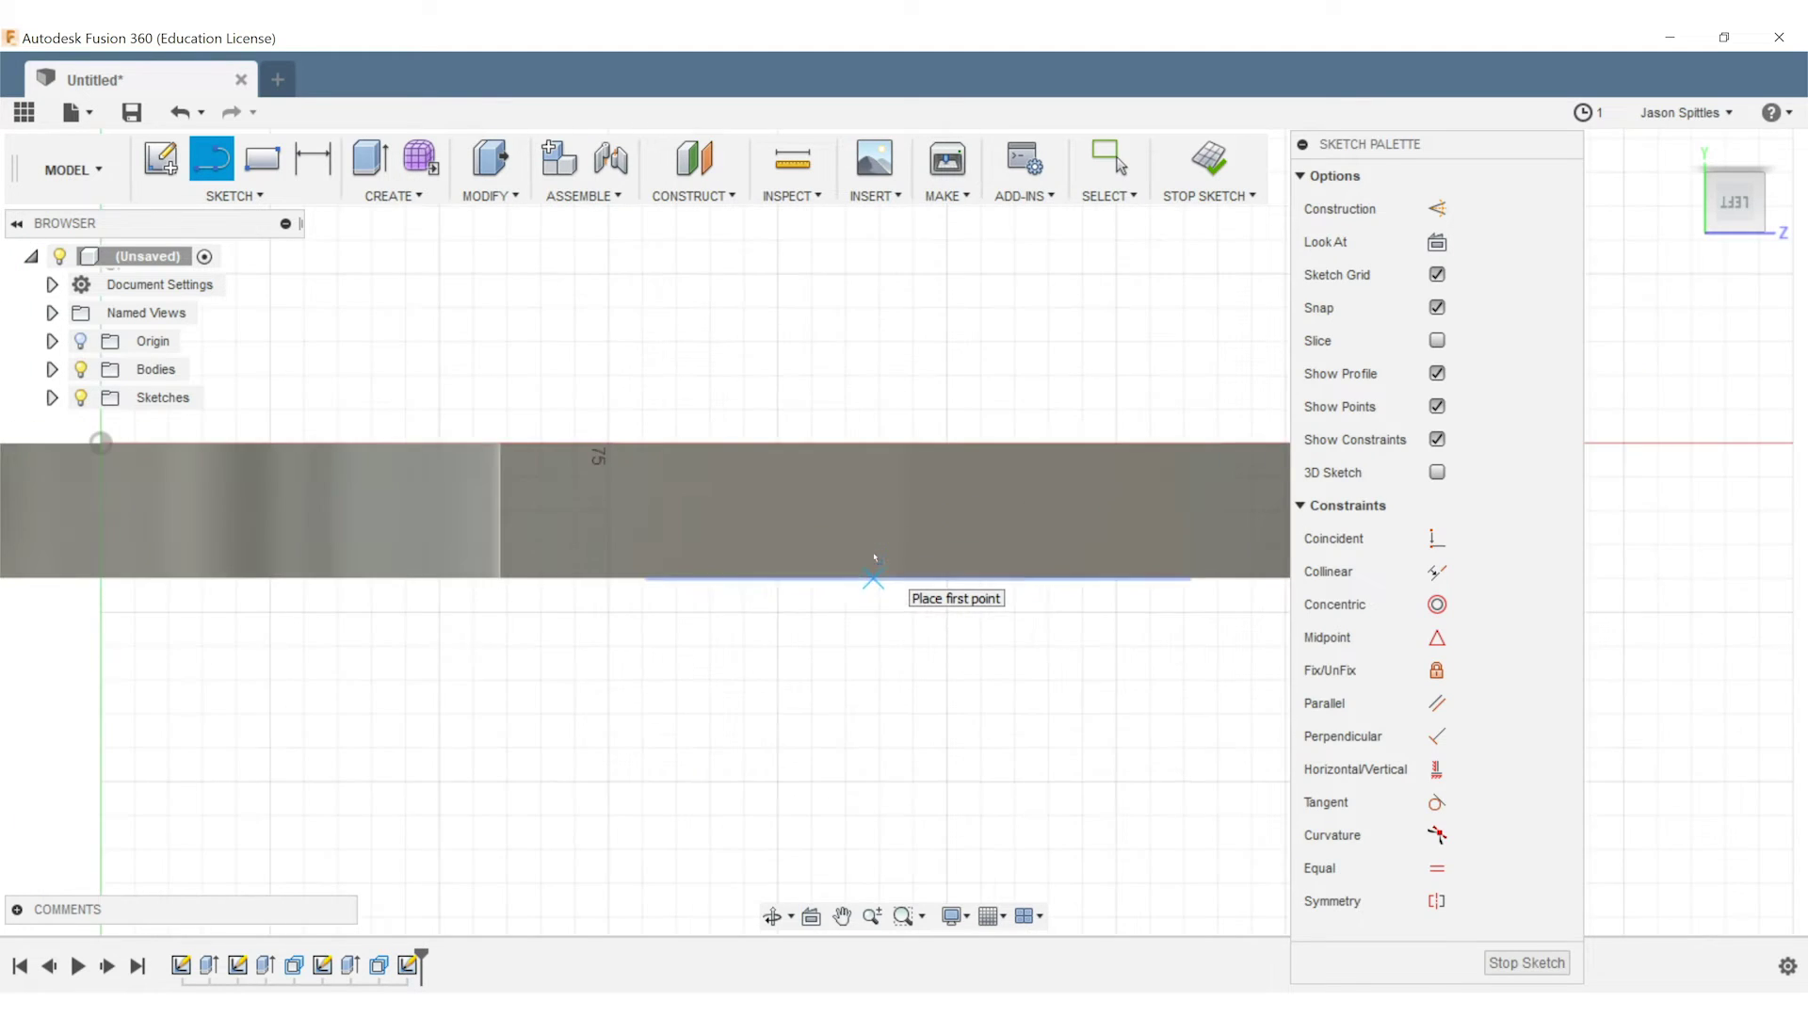
Sketch a line at 135° from the midpoint of the inner wall's upper edge down to its lower edge
shift+middle_drag(904, 633, 360, 289)
click(918, 702)
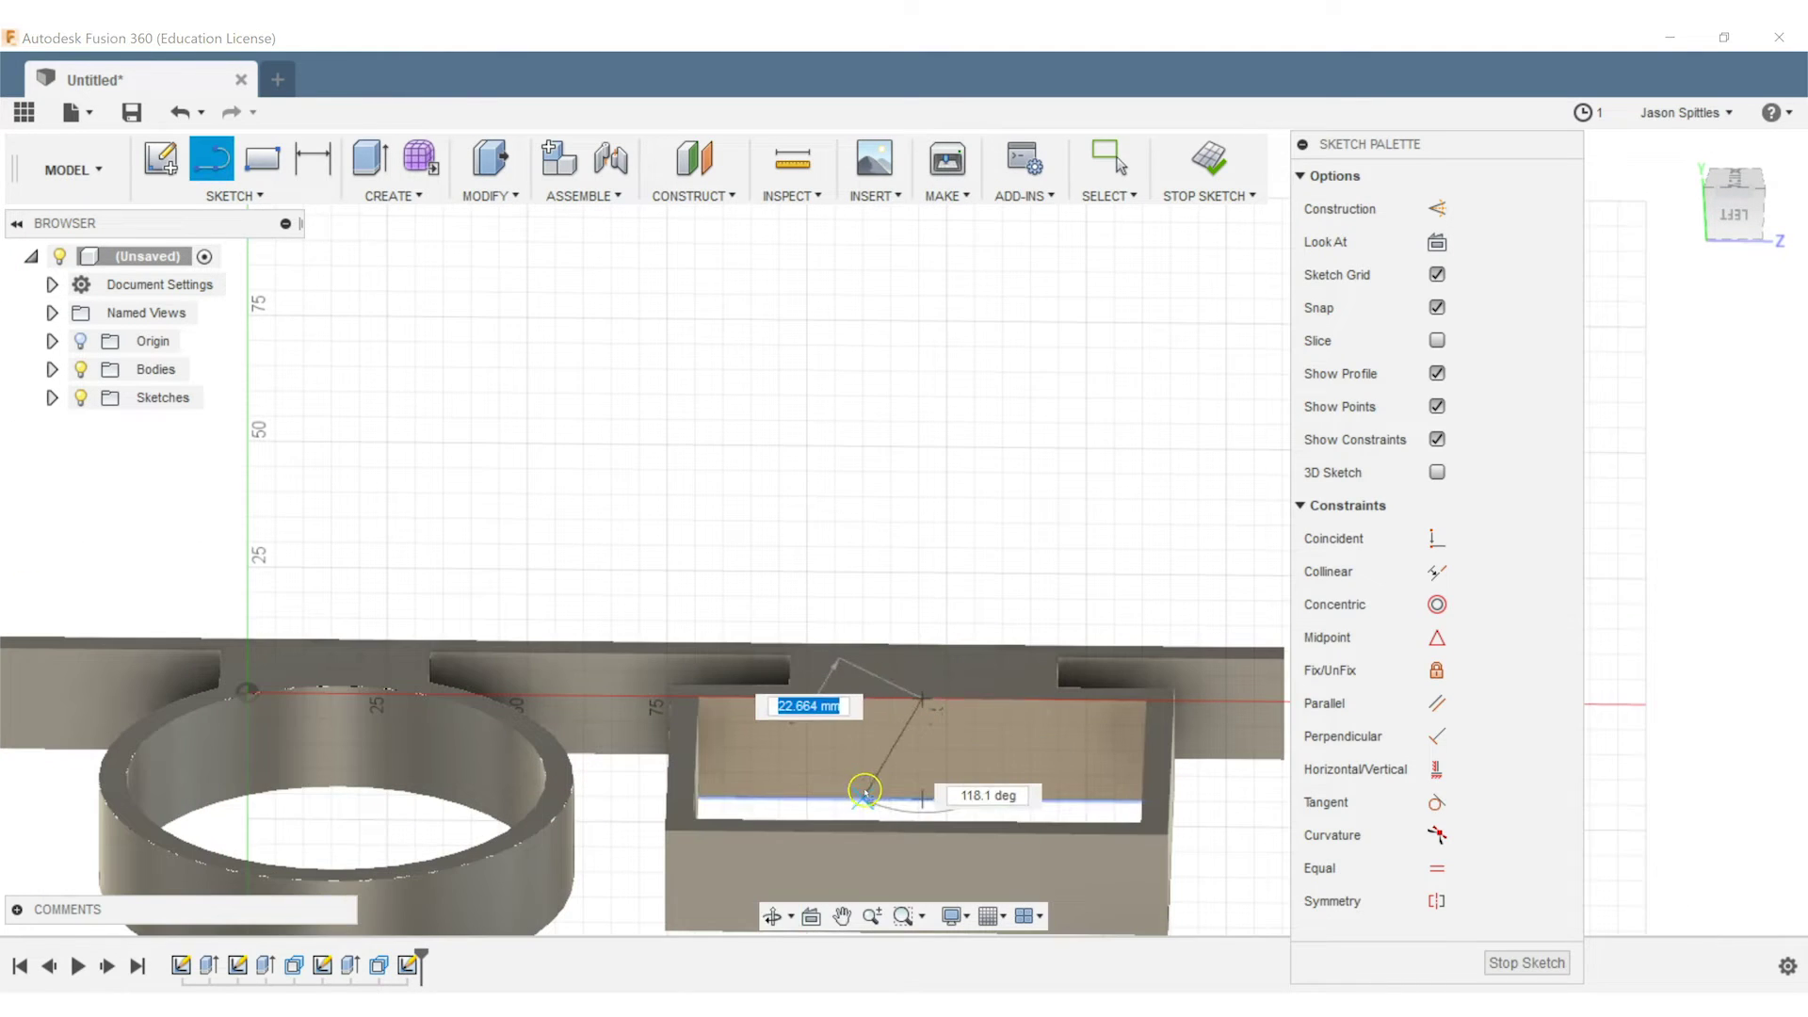
key(Tab)
text(45)
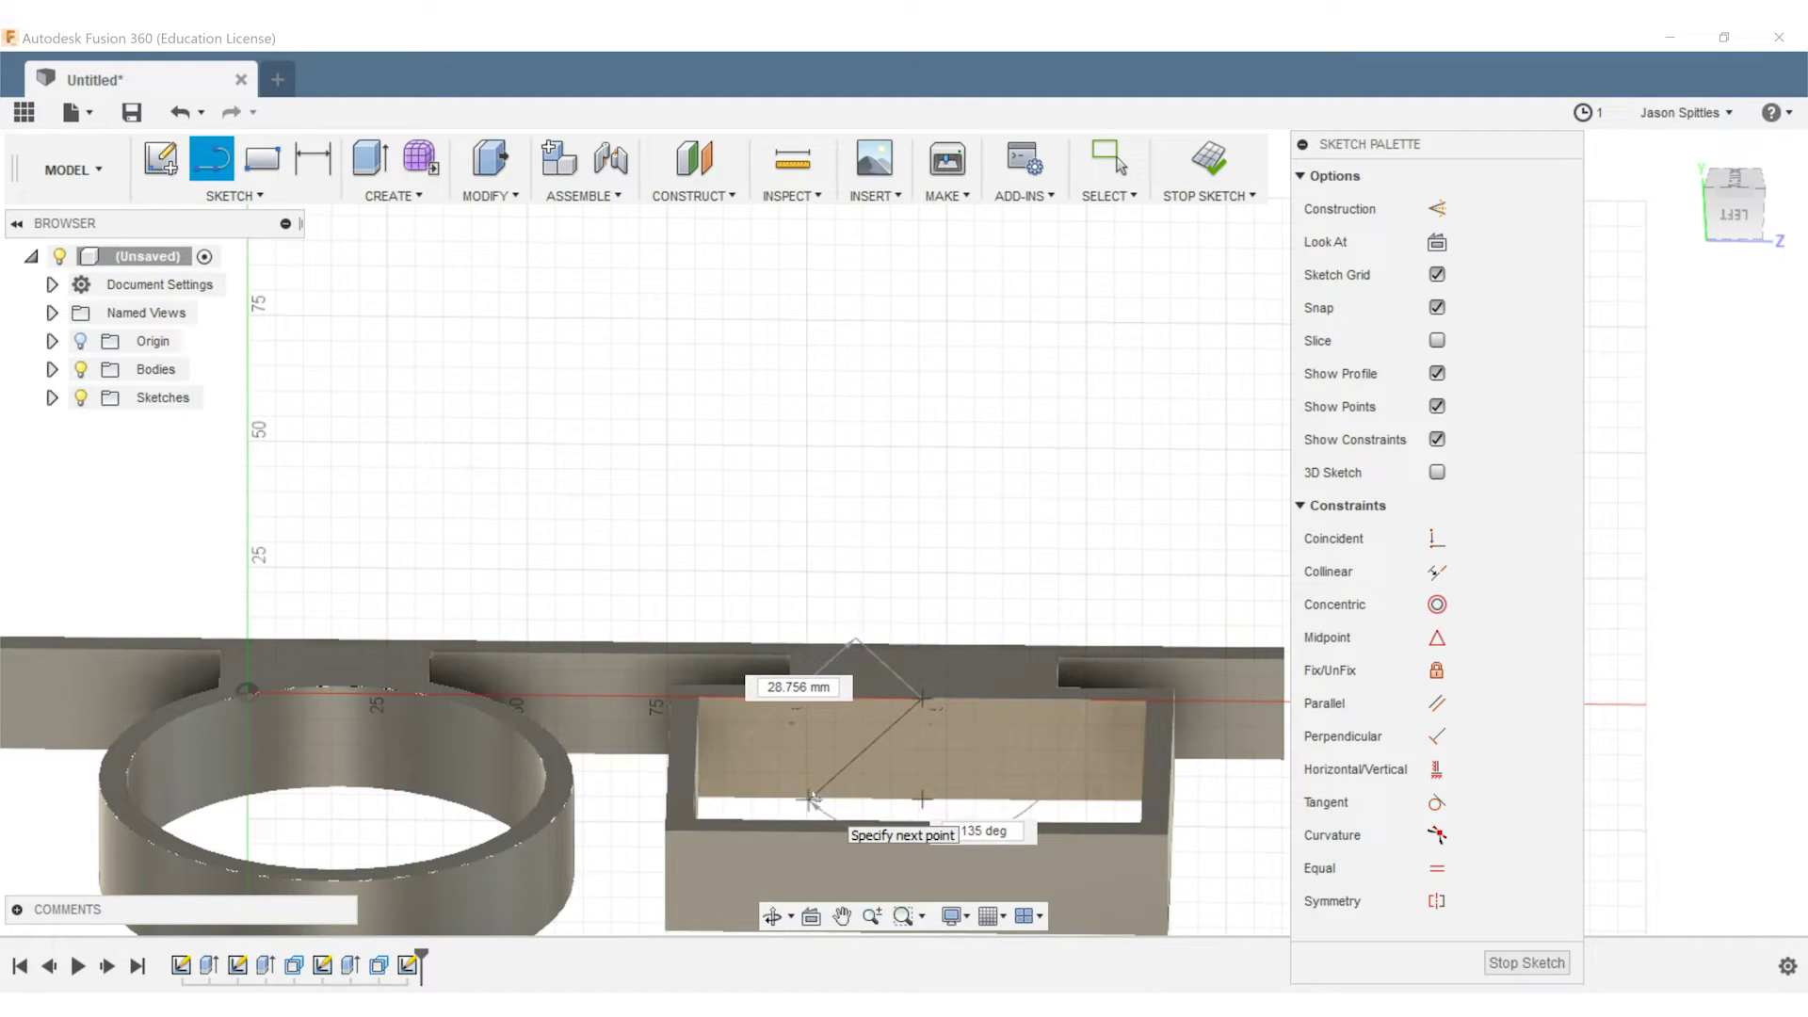
text(135)
key(Return)
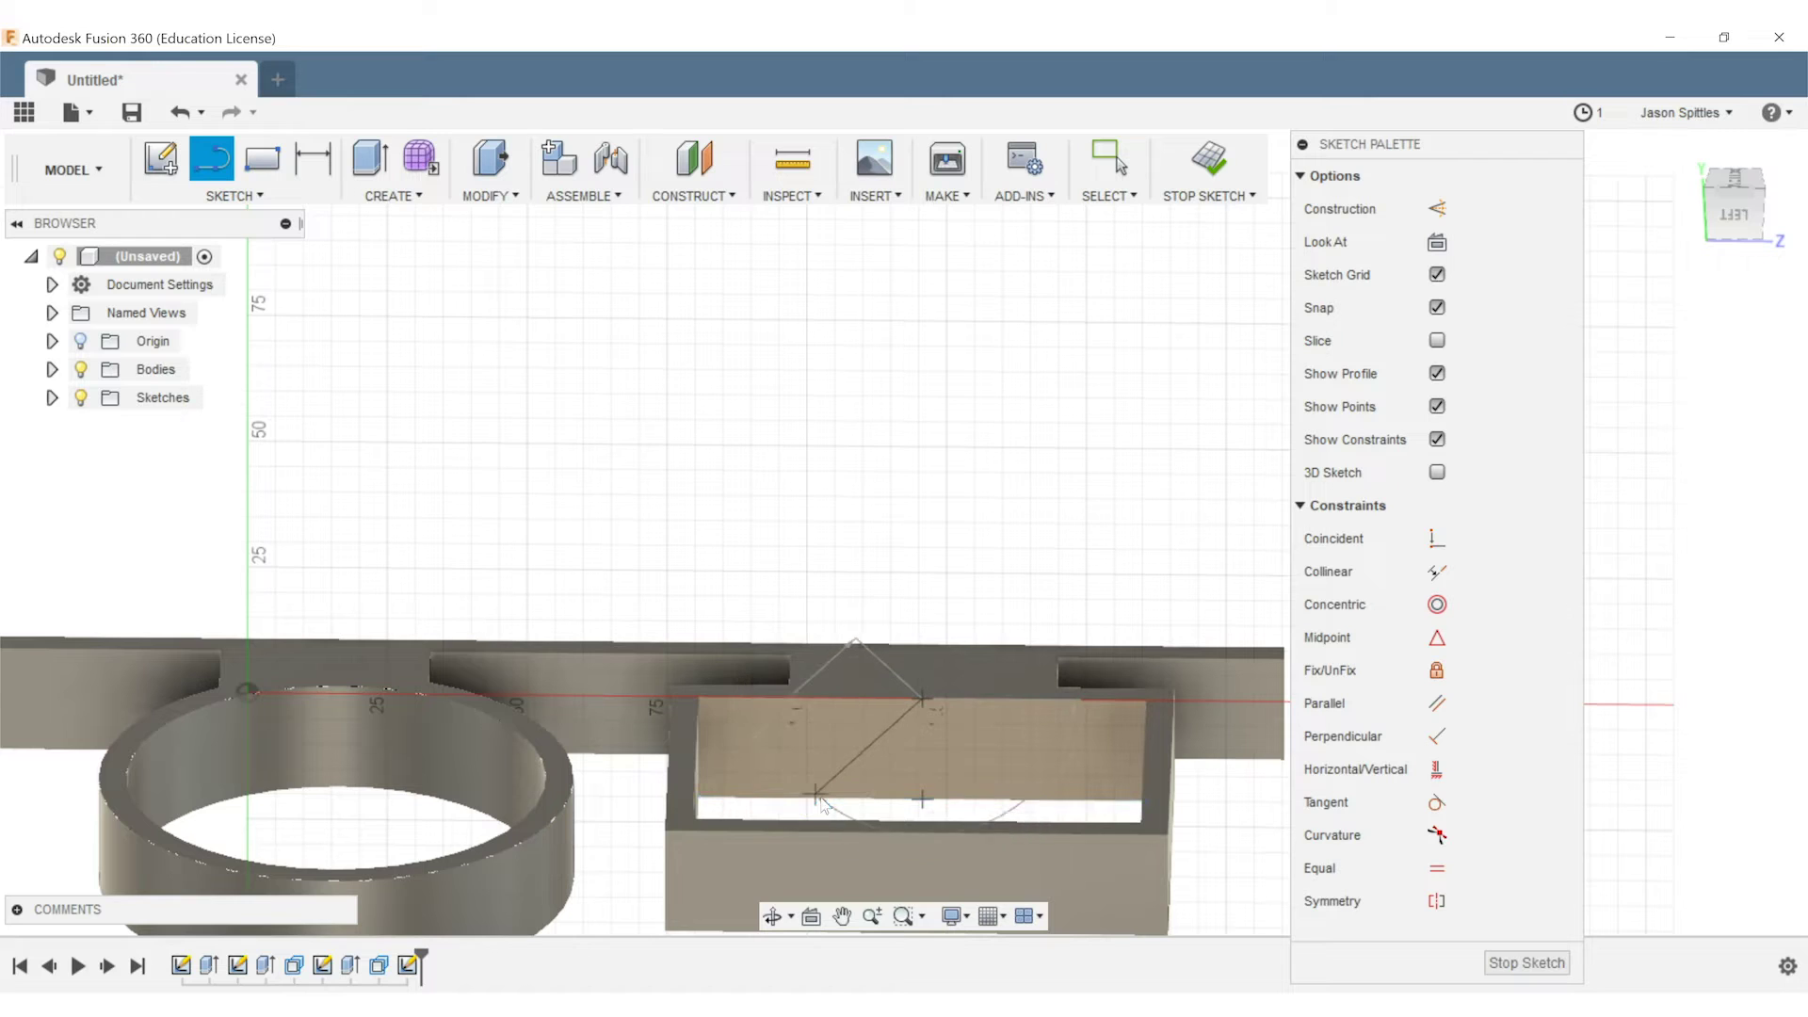
Sketch a second line from the same midpoint at 45°, about 28 mm long, down to the wall's lower edge
key(Escape)
key(l)
click(925, 699)
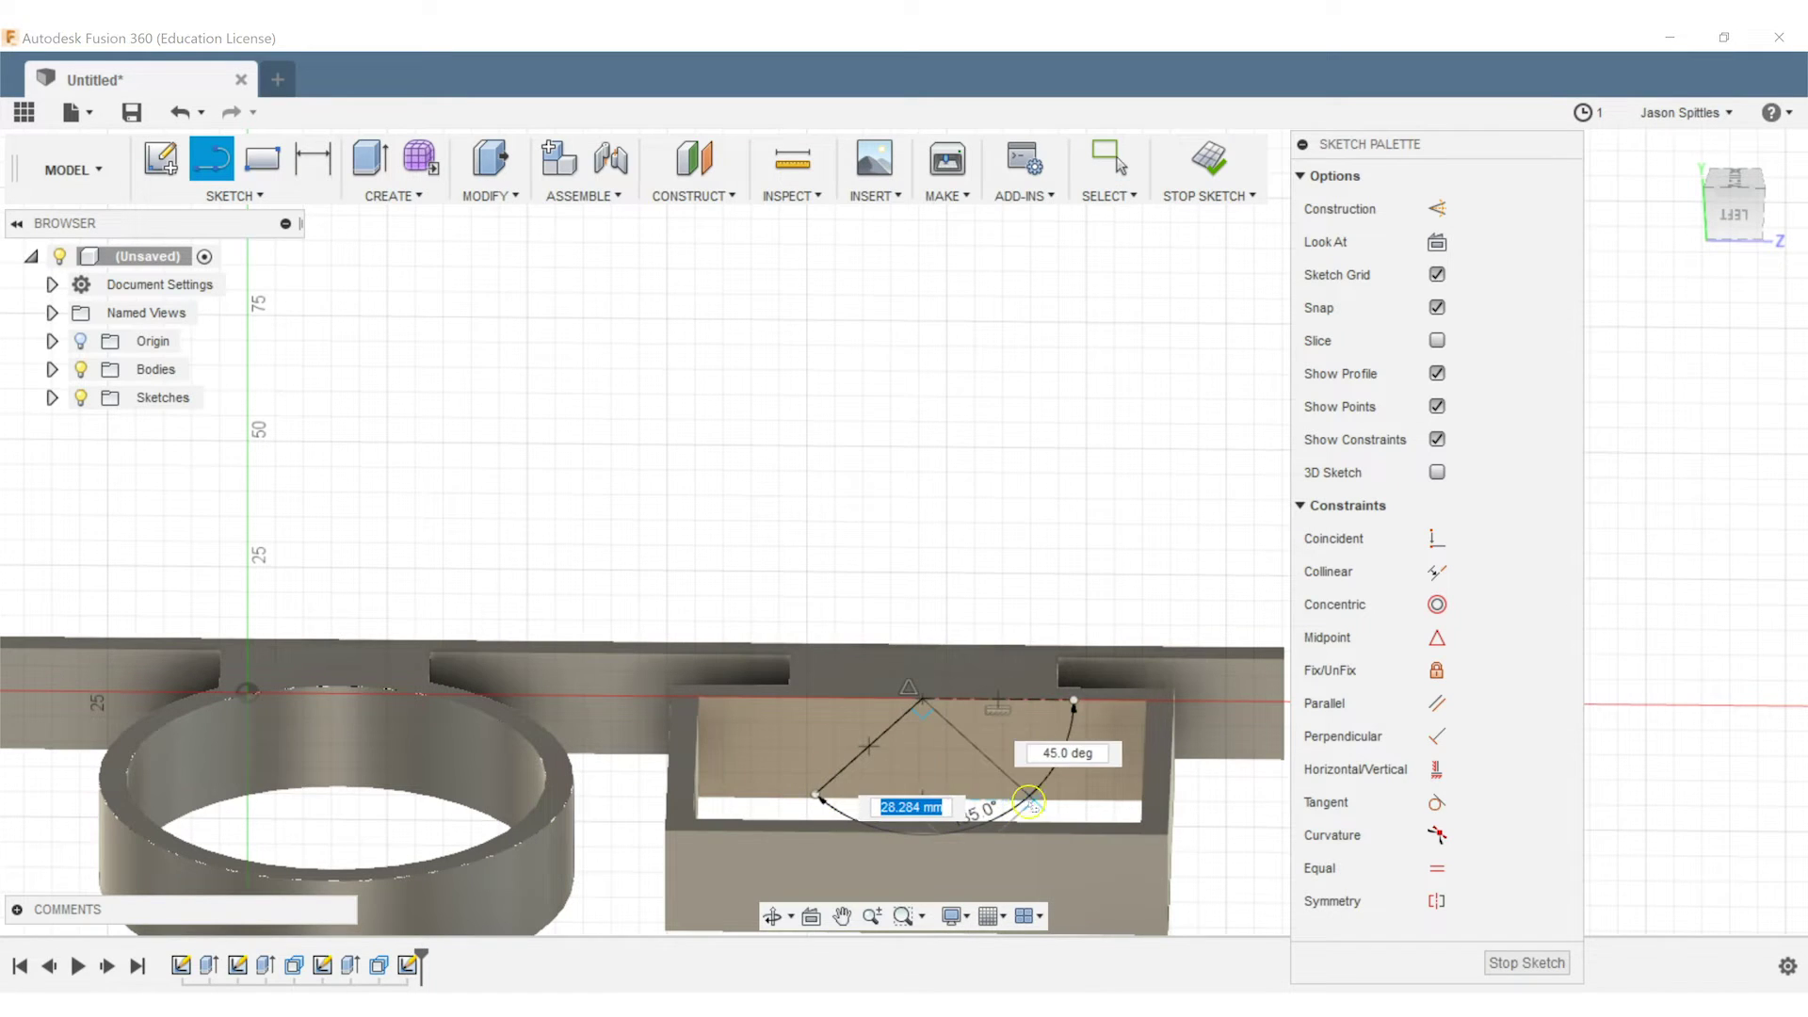
click(1033, 803)
key(Escape)
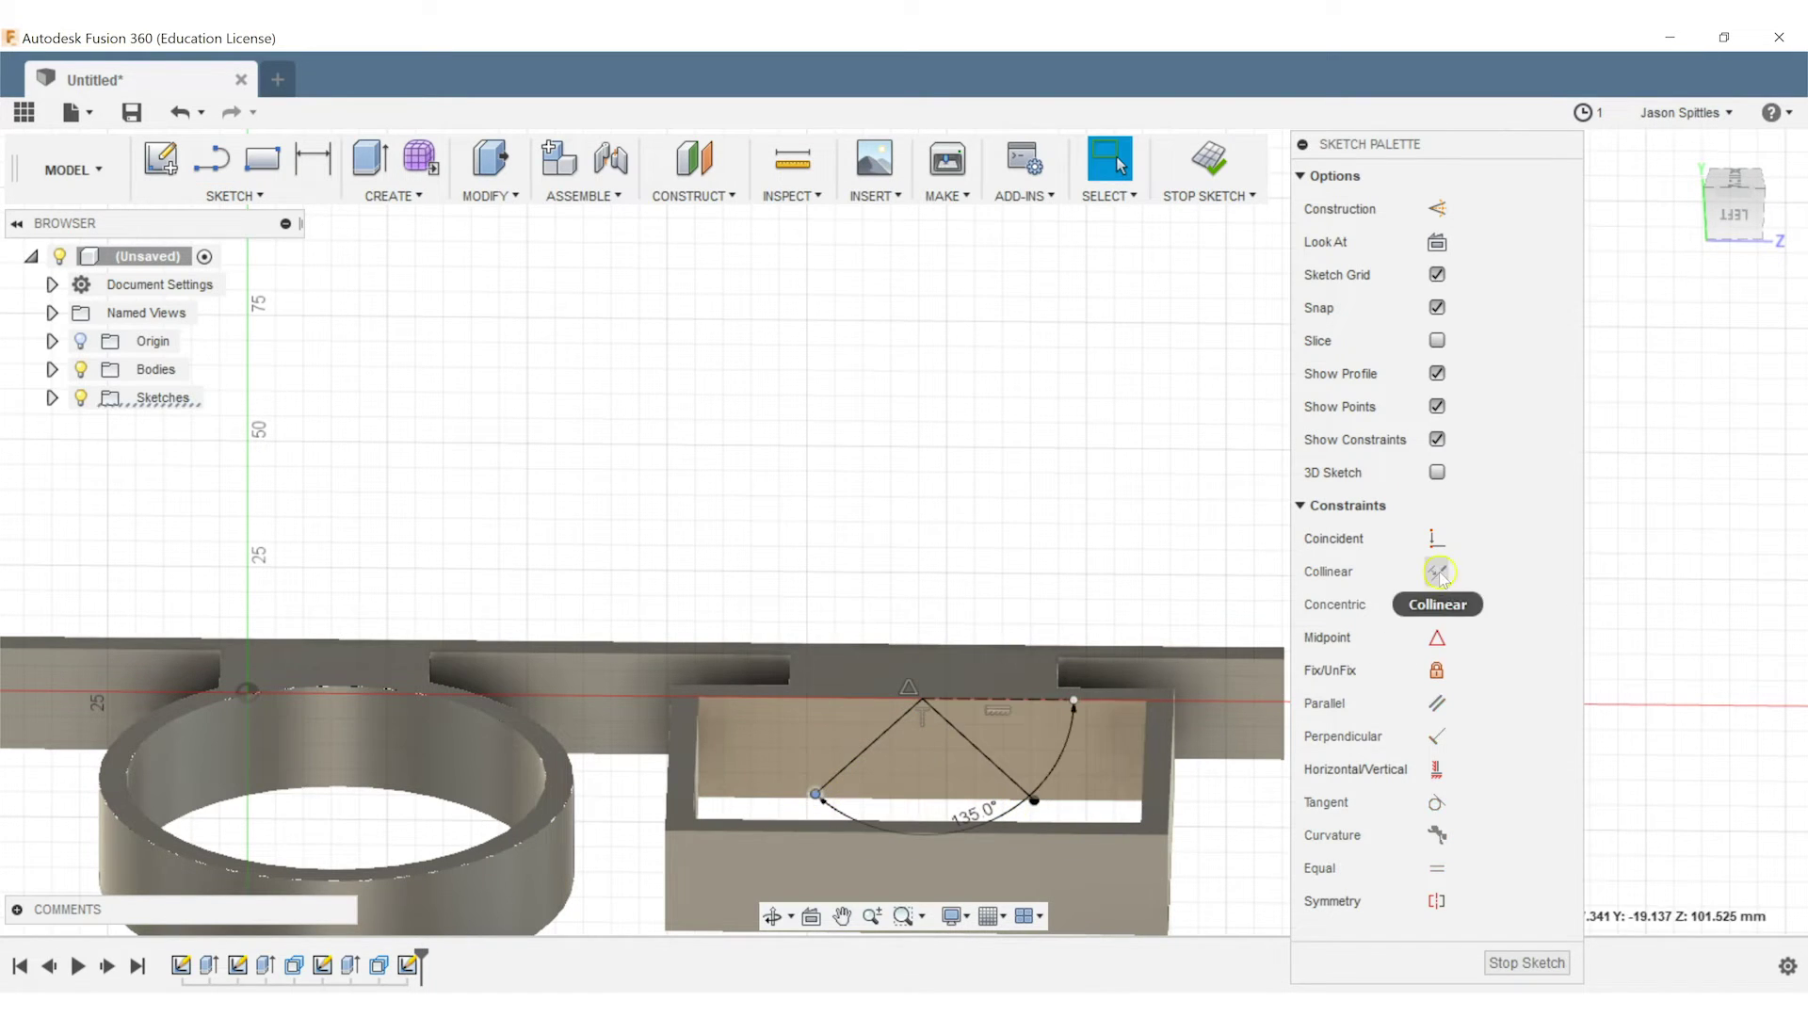
Remove the two angled lines and their angle dimension from the sketch
click(846, 804)
click(1033, 801)
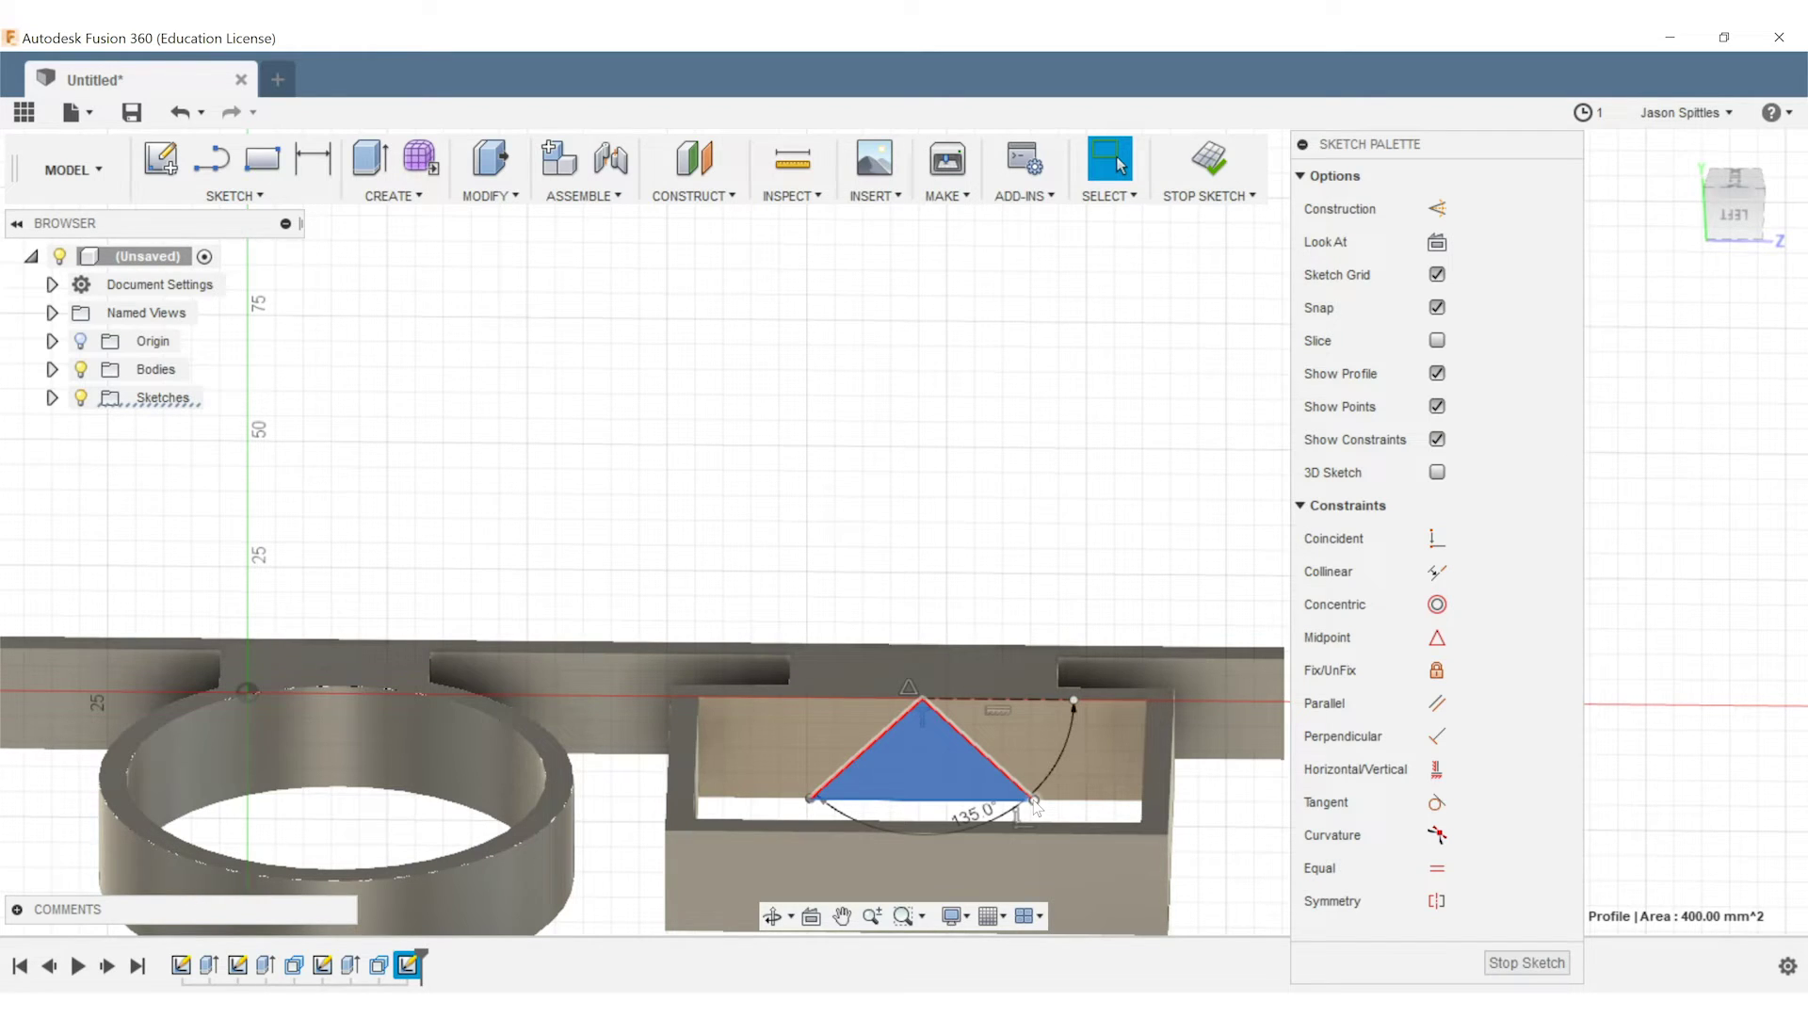
key(Return)
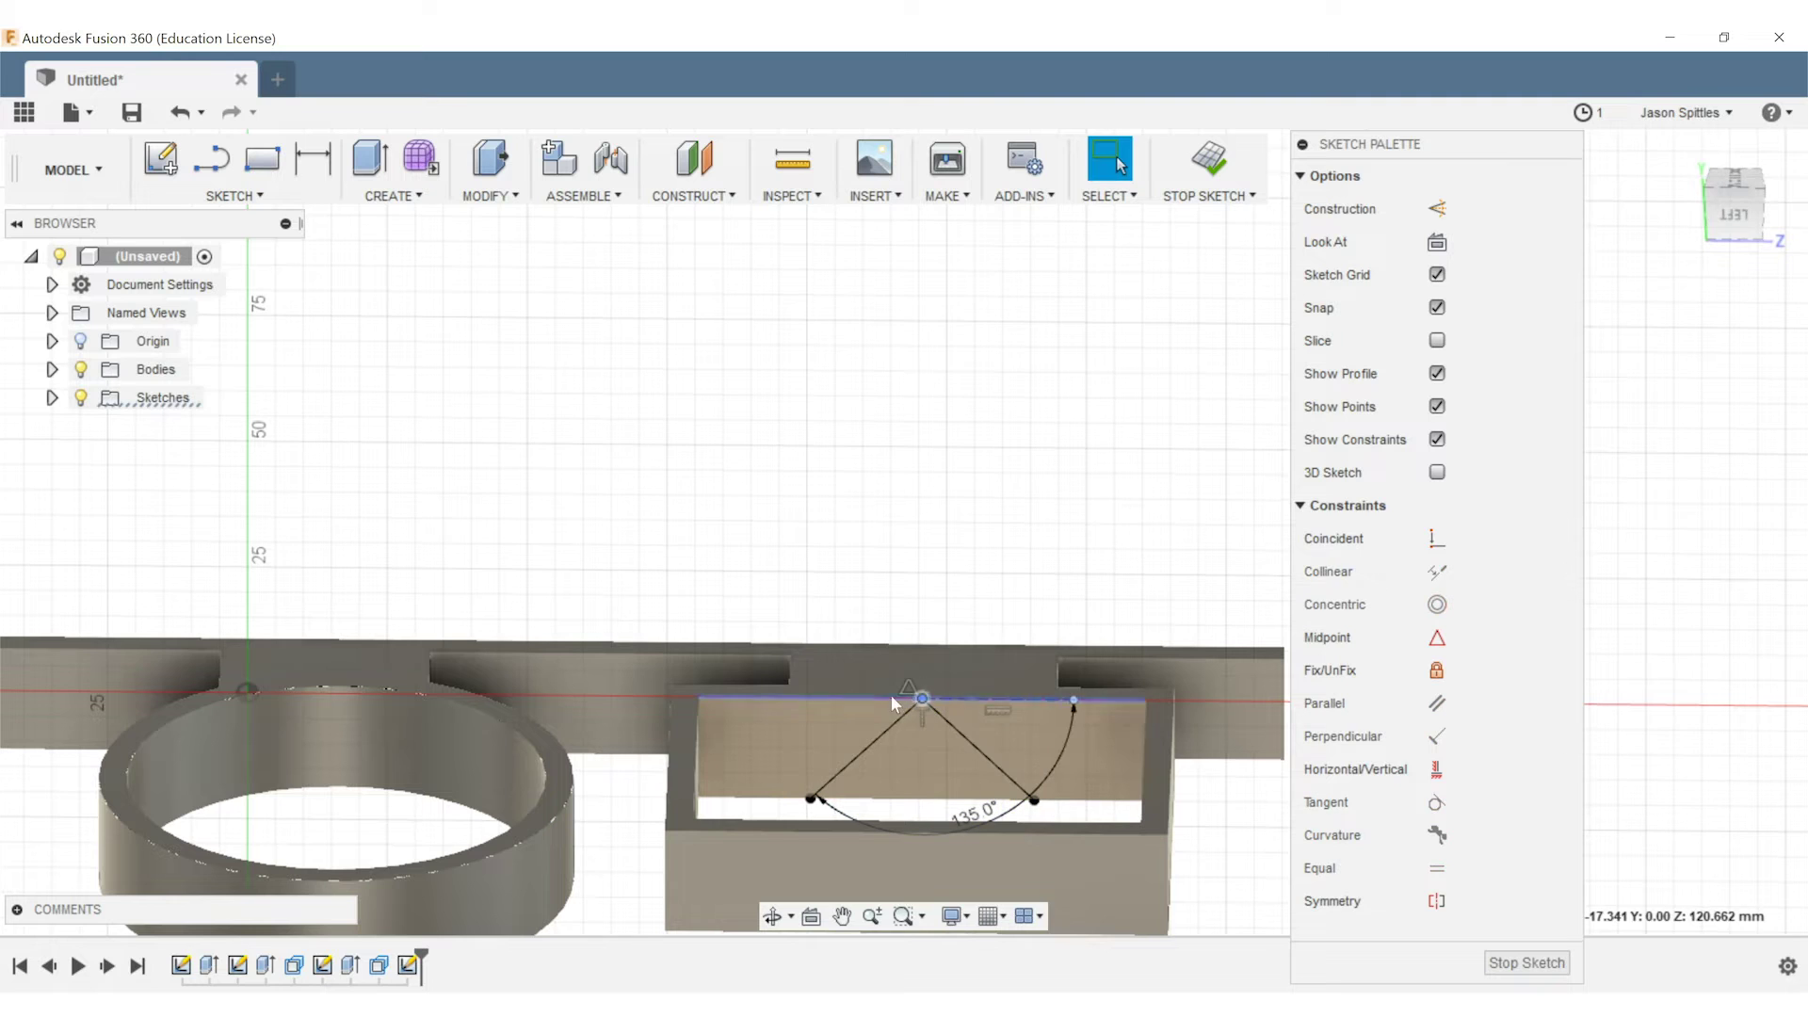
click(920, 706)
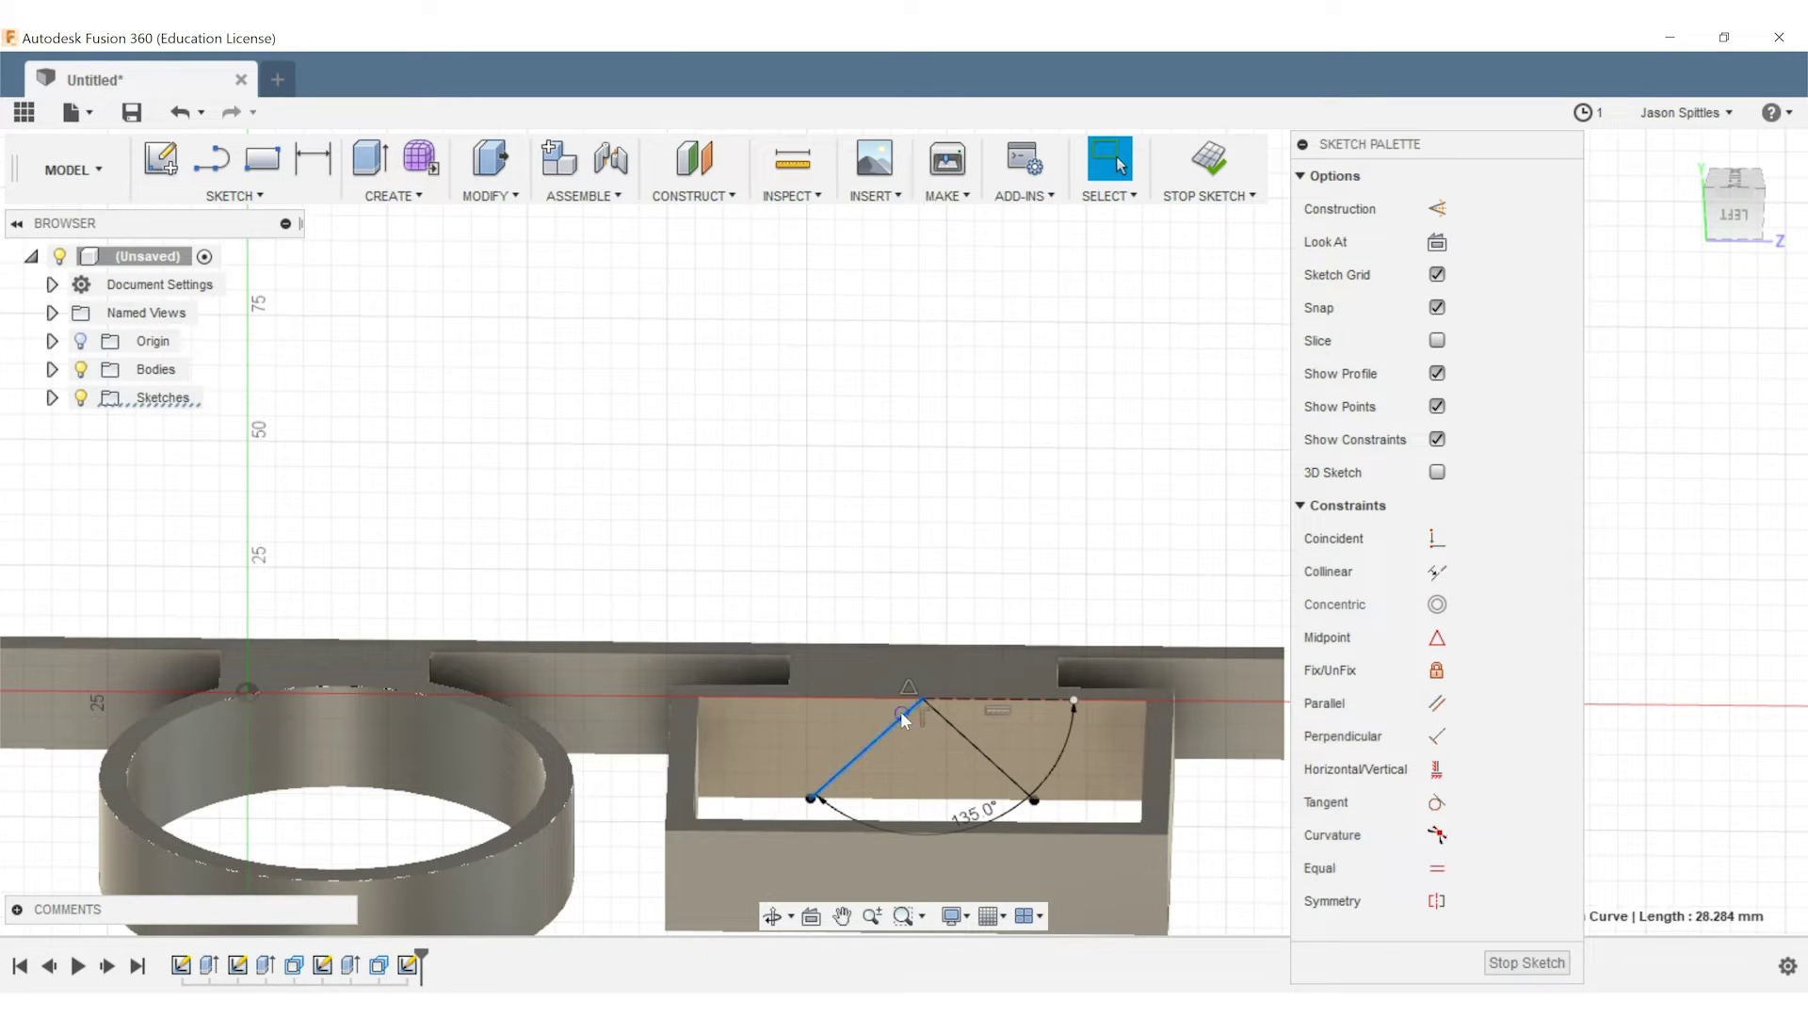
click(969, 791)
key(Delete)
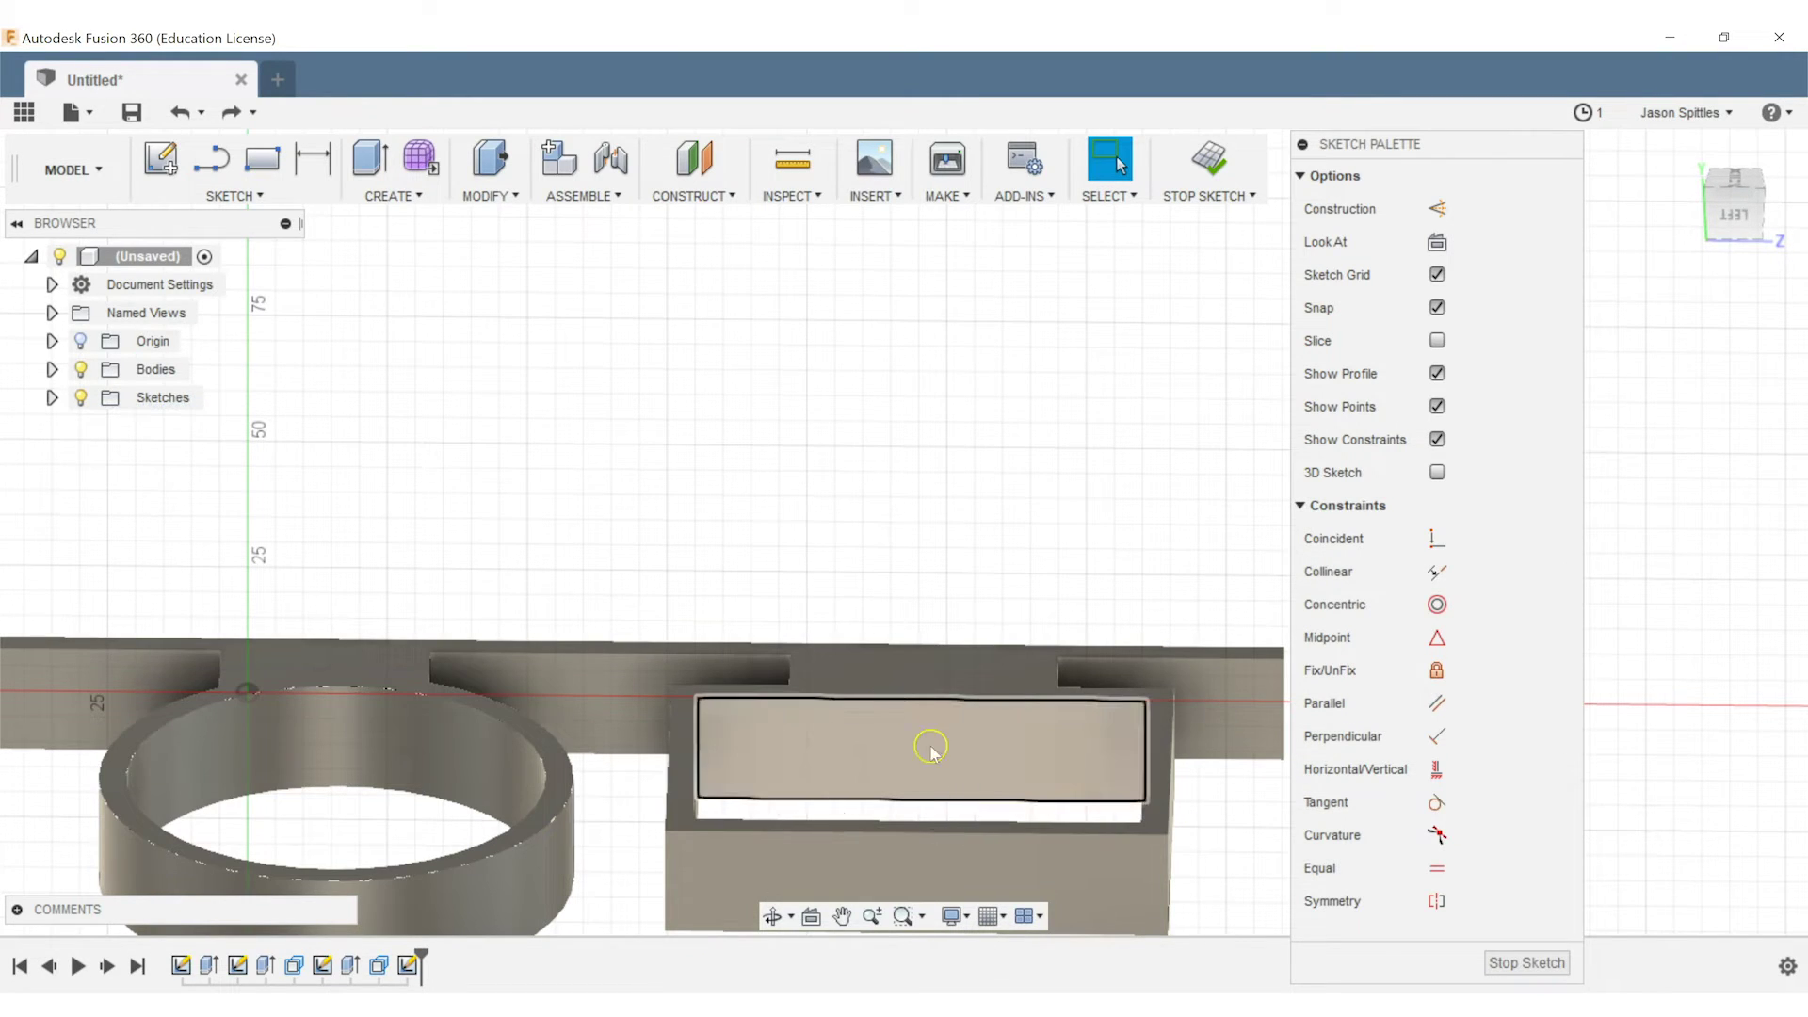
Sketch two separate slanted lines between the wall's upper and lower edges, spreading apart towards the lower edge
key(l)
click(873, 702)
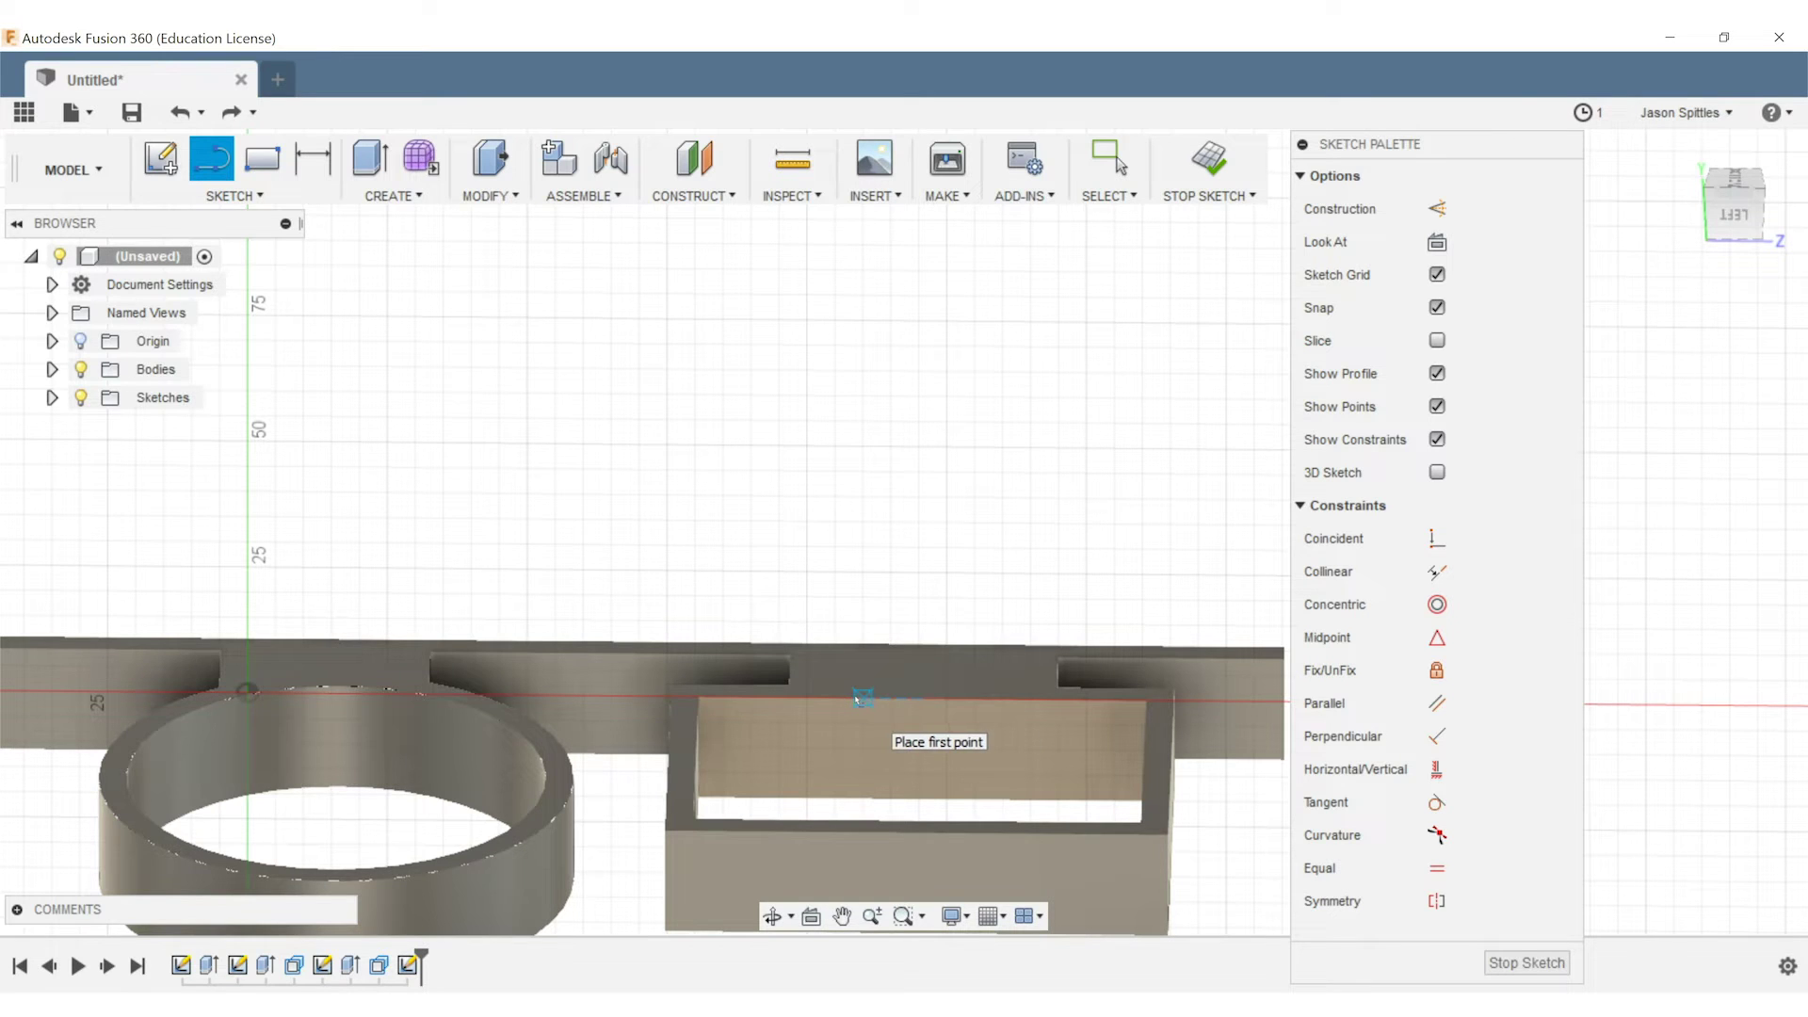
click(807, 799)
click(959, 694)
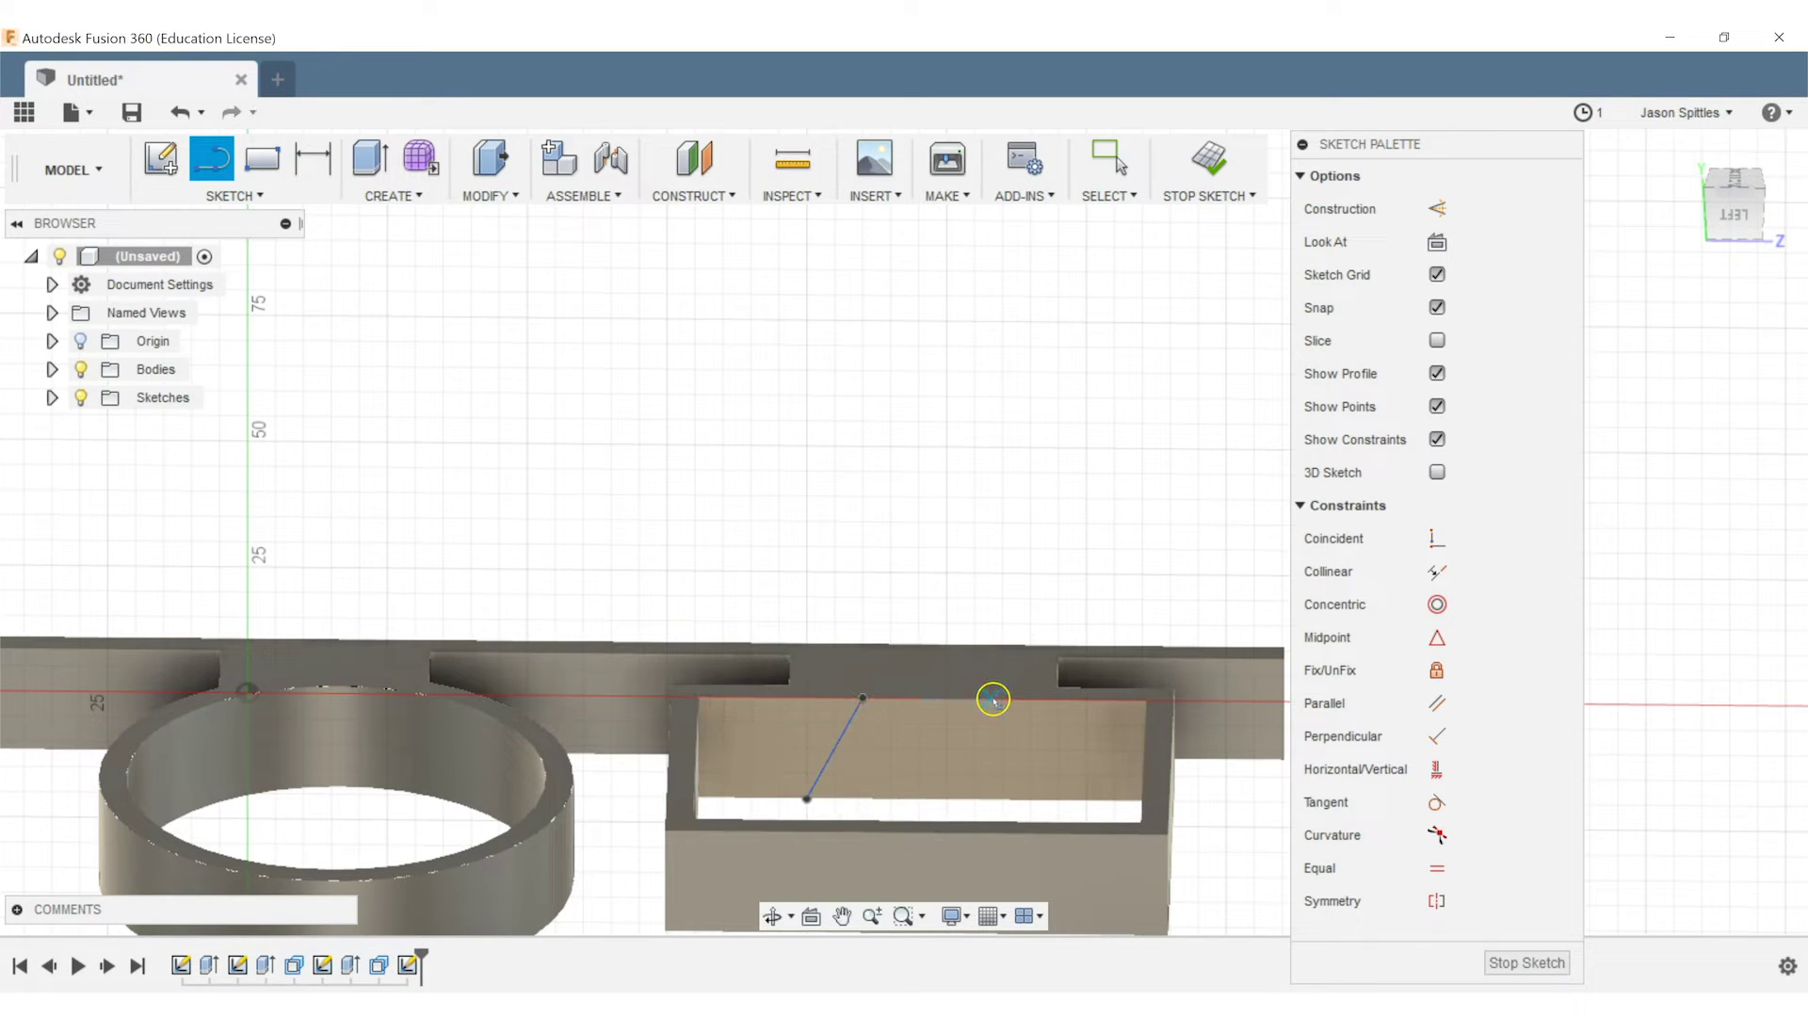
click(1031, 798)
Sketch a 20 mm horizontal line along the wall's upper edge, starting at the upper end of the slanted line farther from the ring
click(1003, 699)
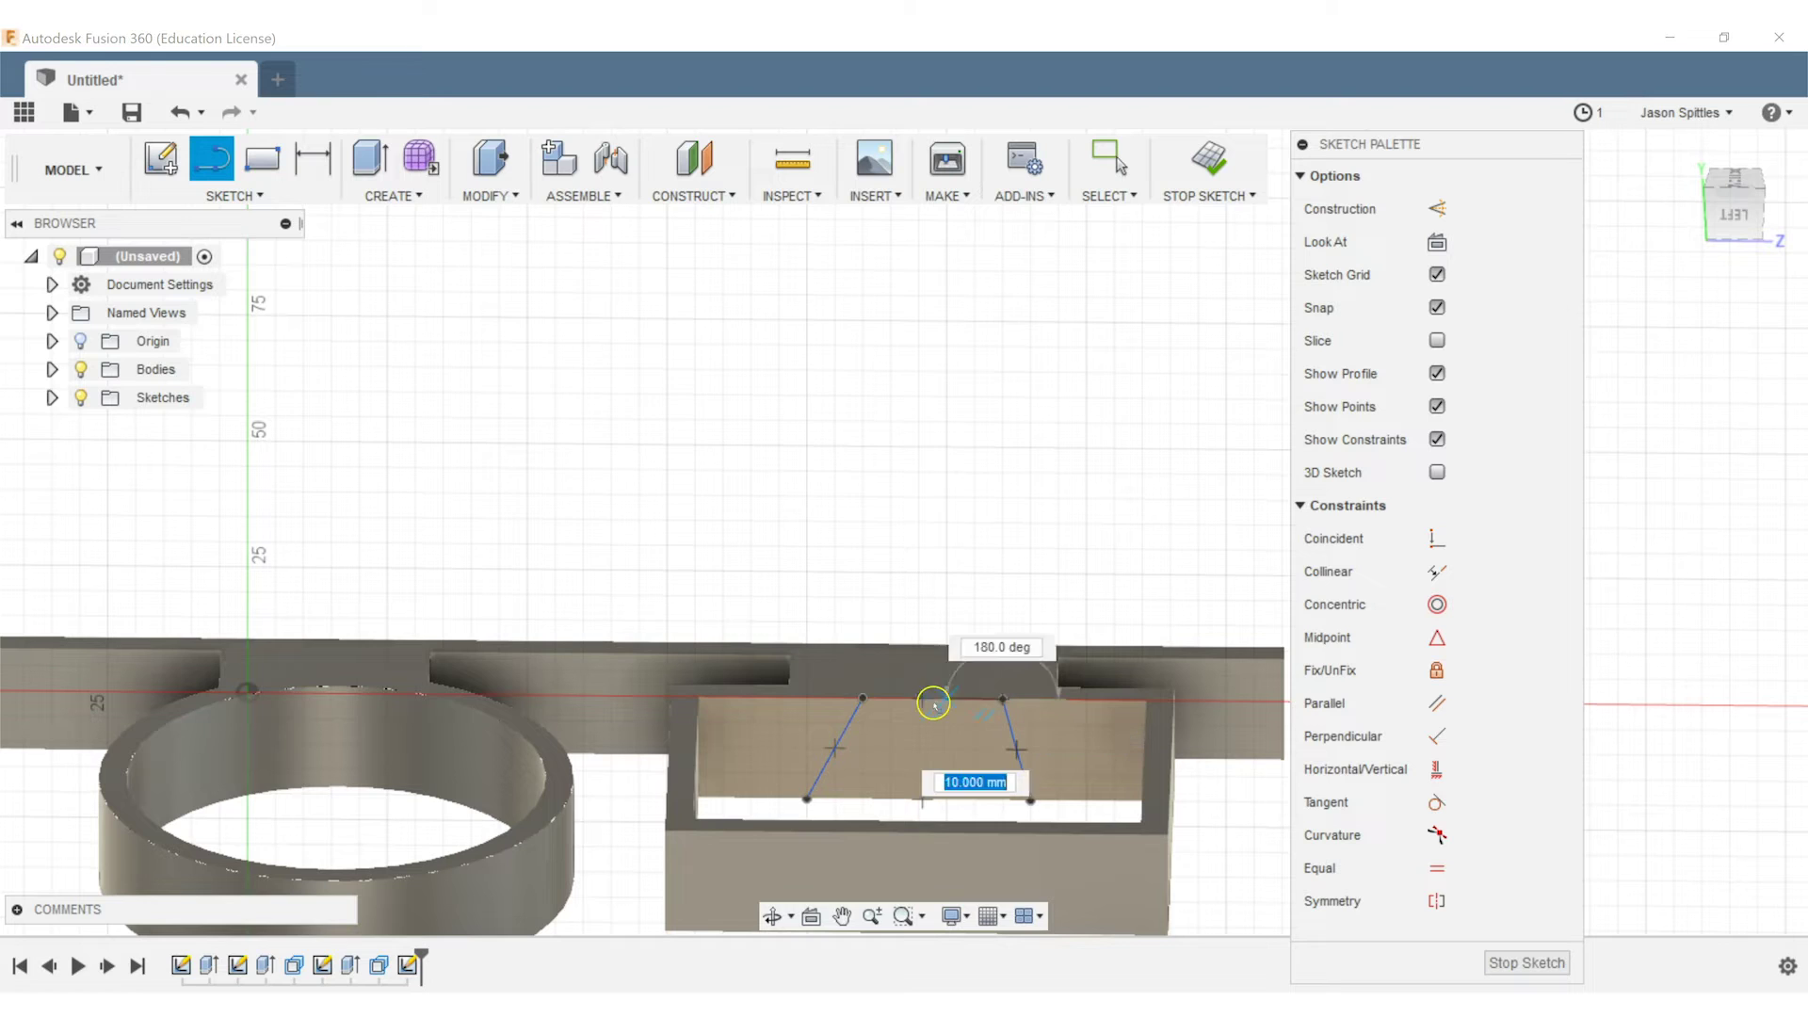
click(862, 698)
key(Escape)
key(l)
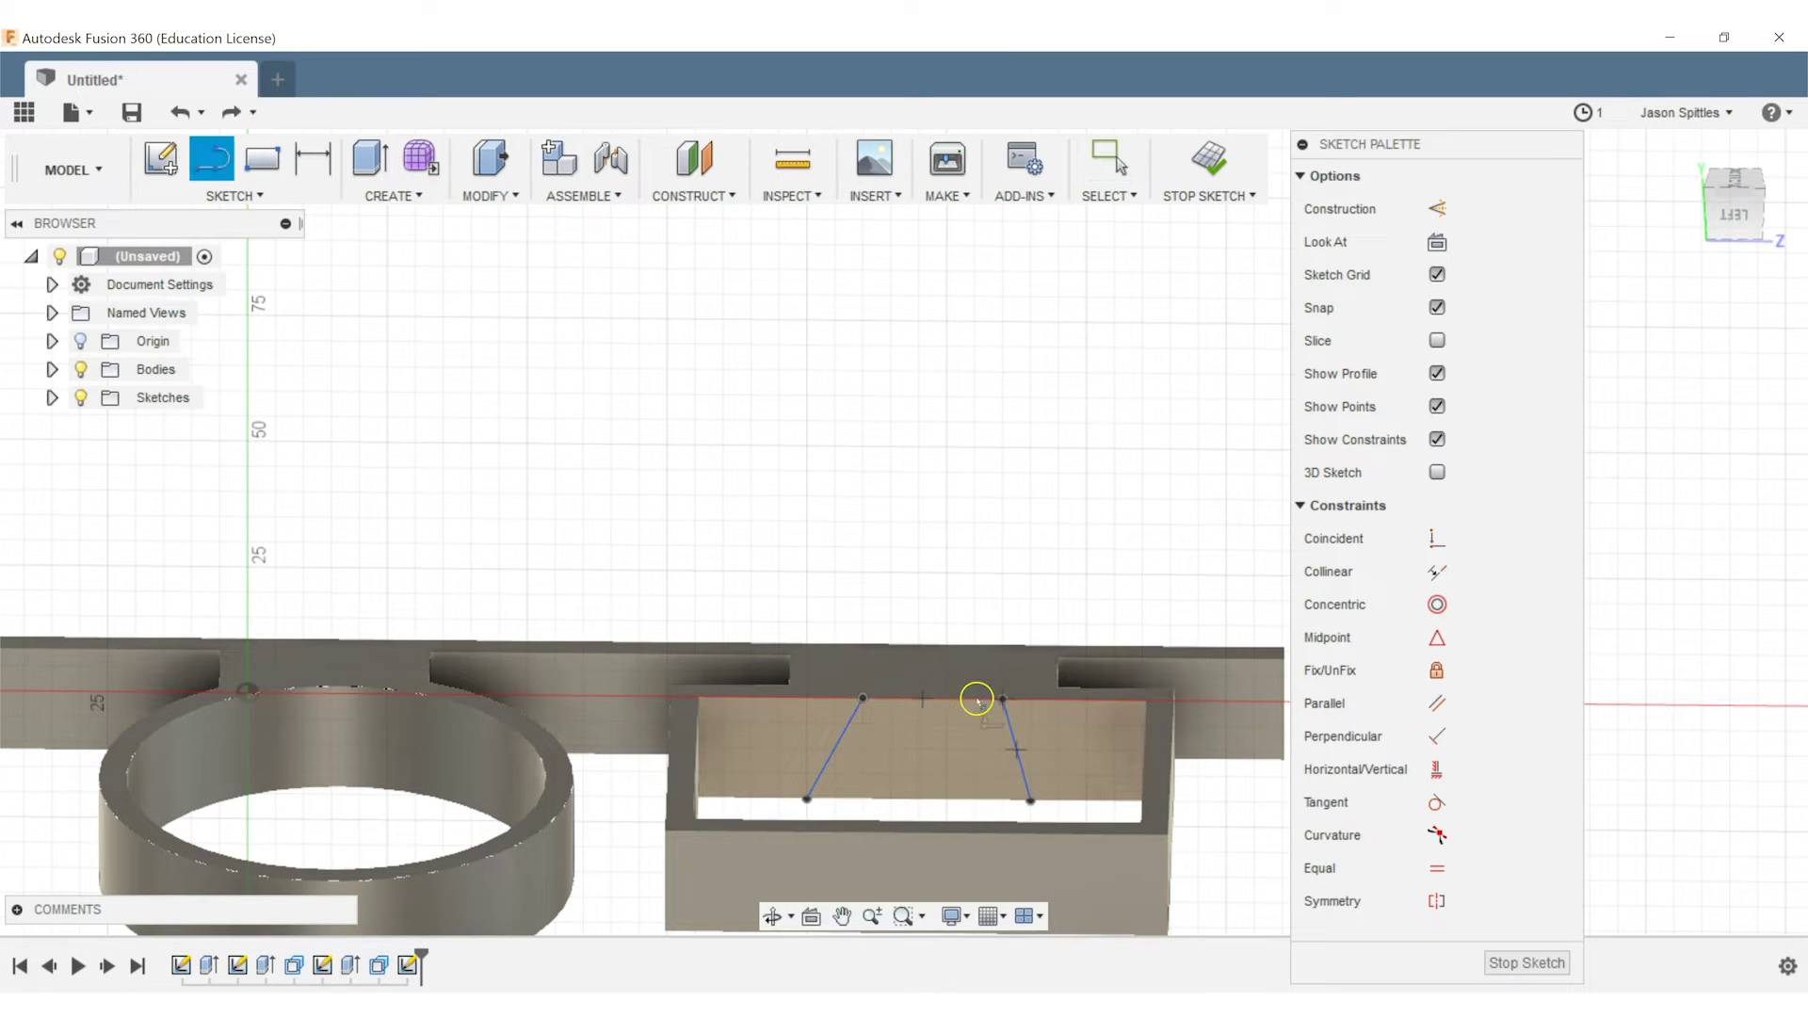
click(1002, 699)
key(Escape)
Convert the 20 mm line on the wall's upper edge to a construction line
right_click(934, 702)
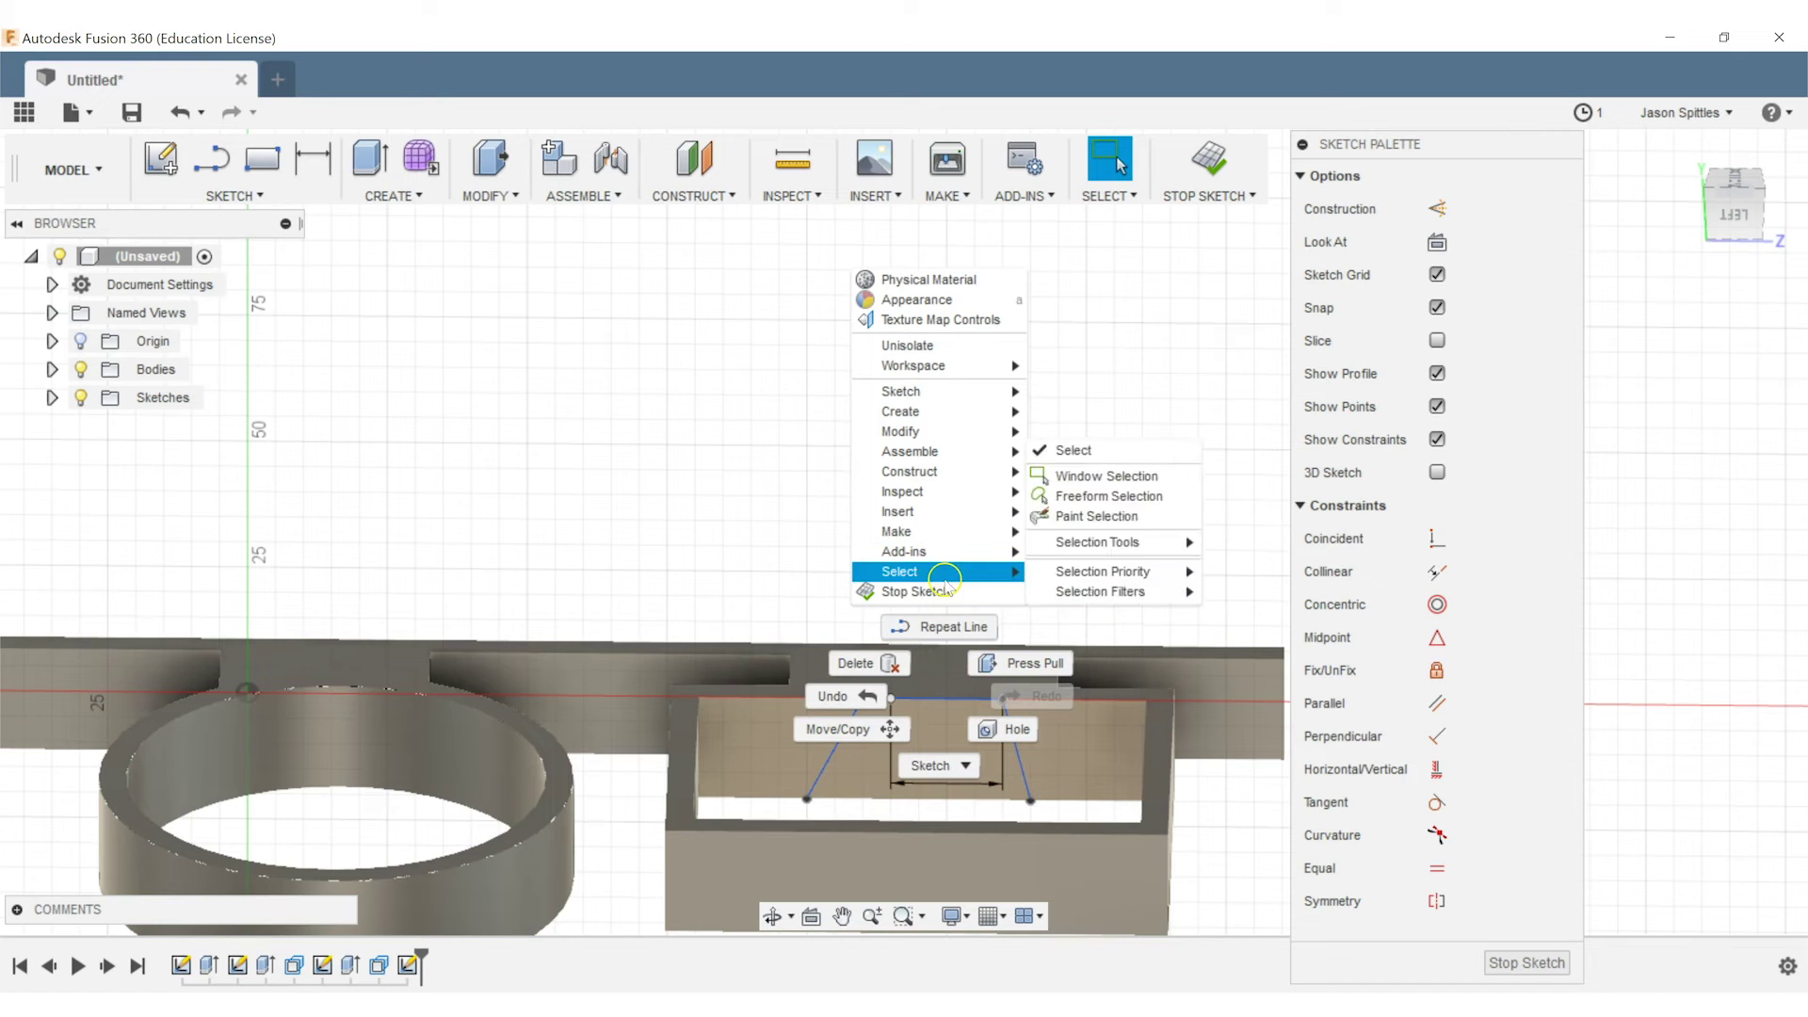
click(957, 607)
right_click(955, 697)
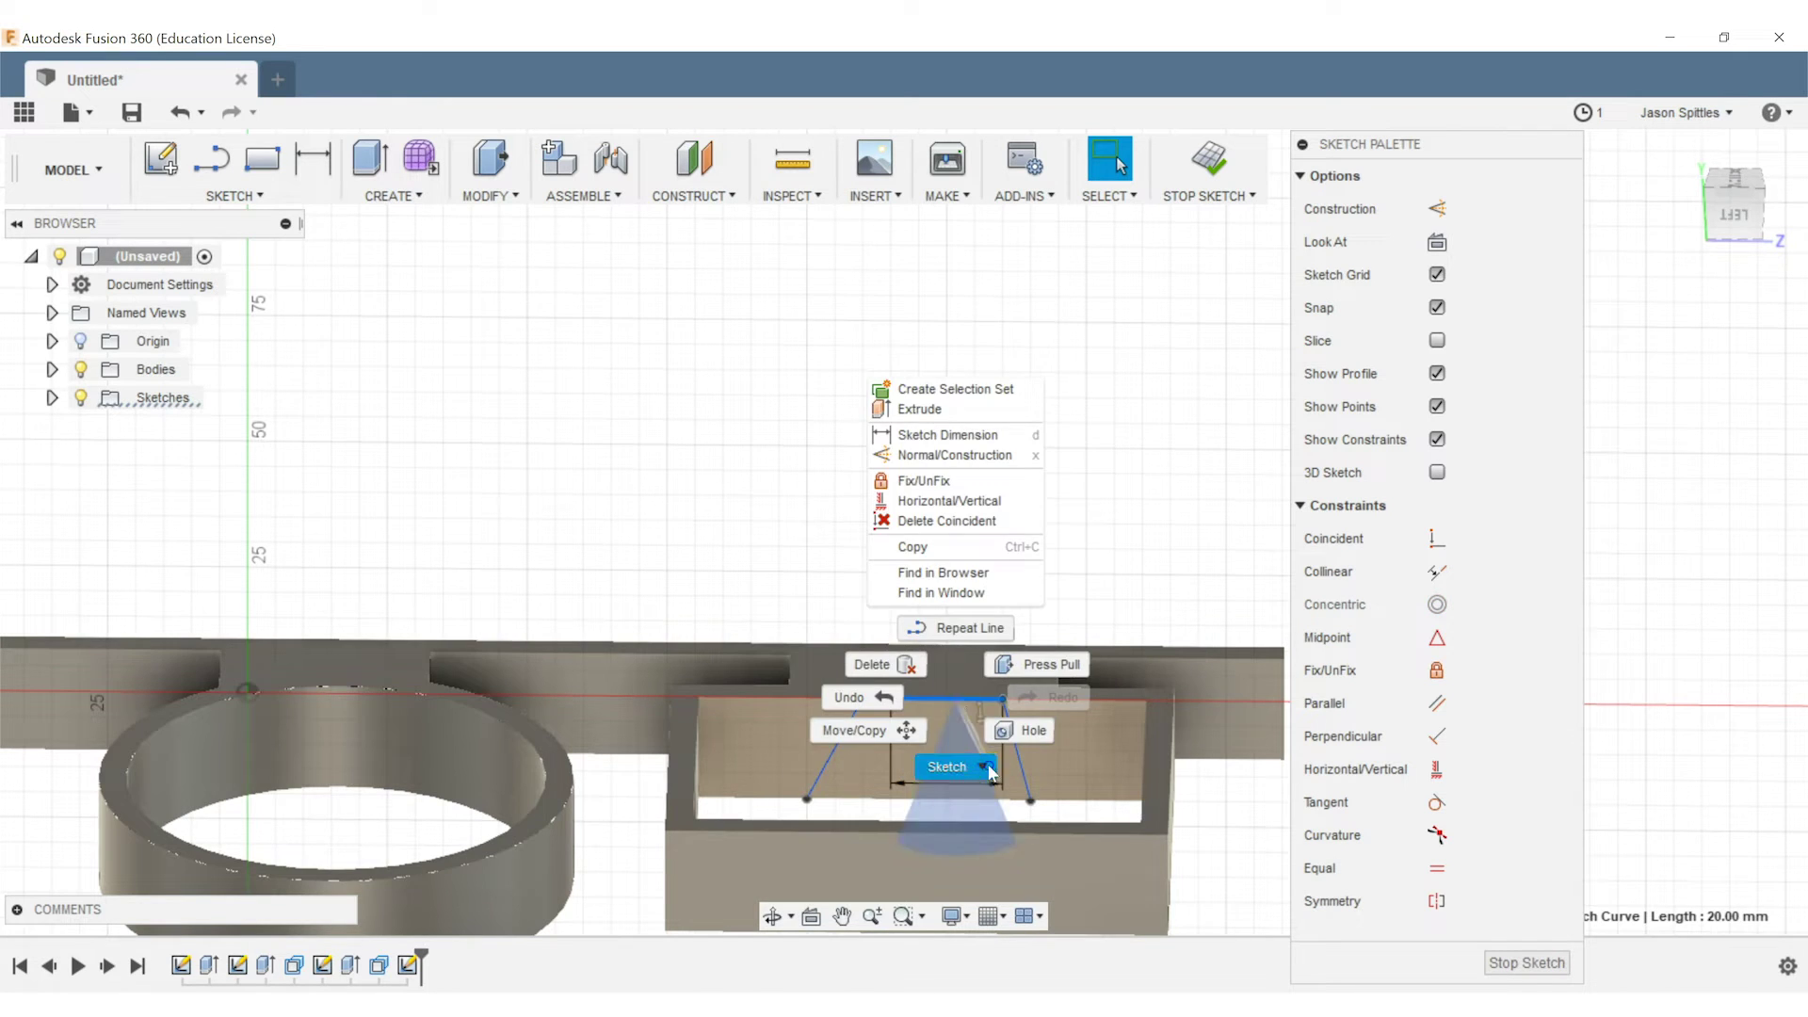
click(944, 763)
scroll(941, 708, down, 3)
scroll(941, 708, up, 3)
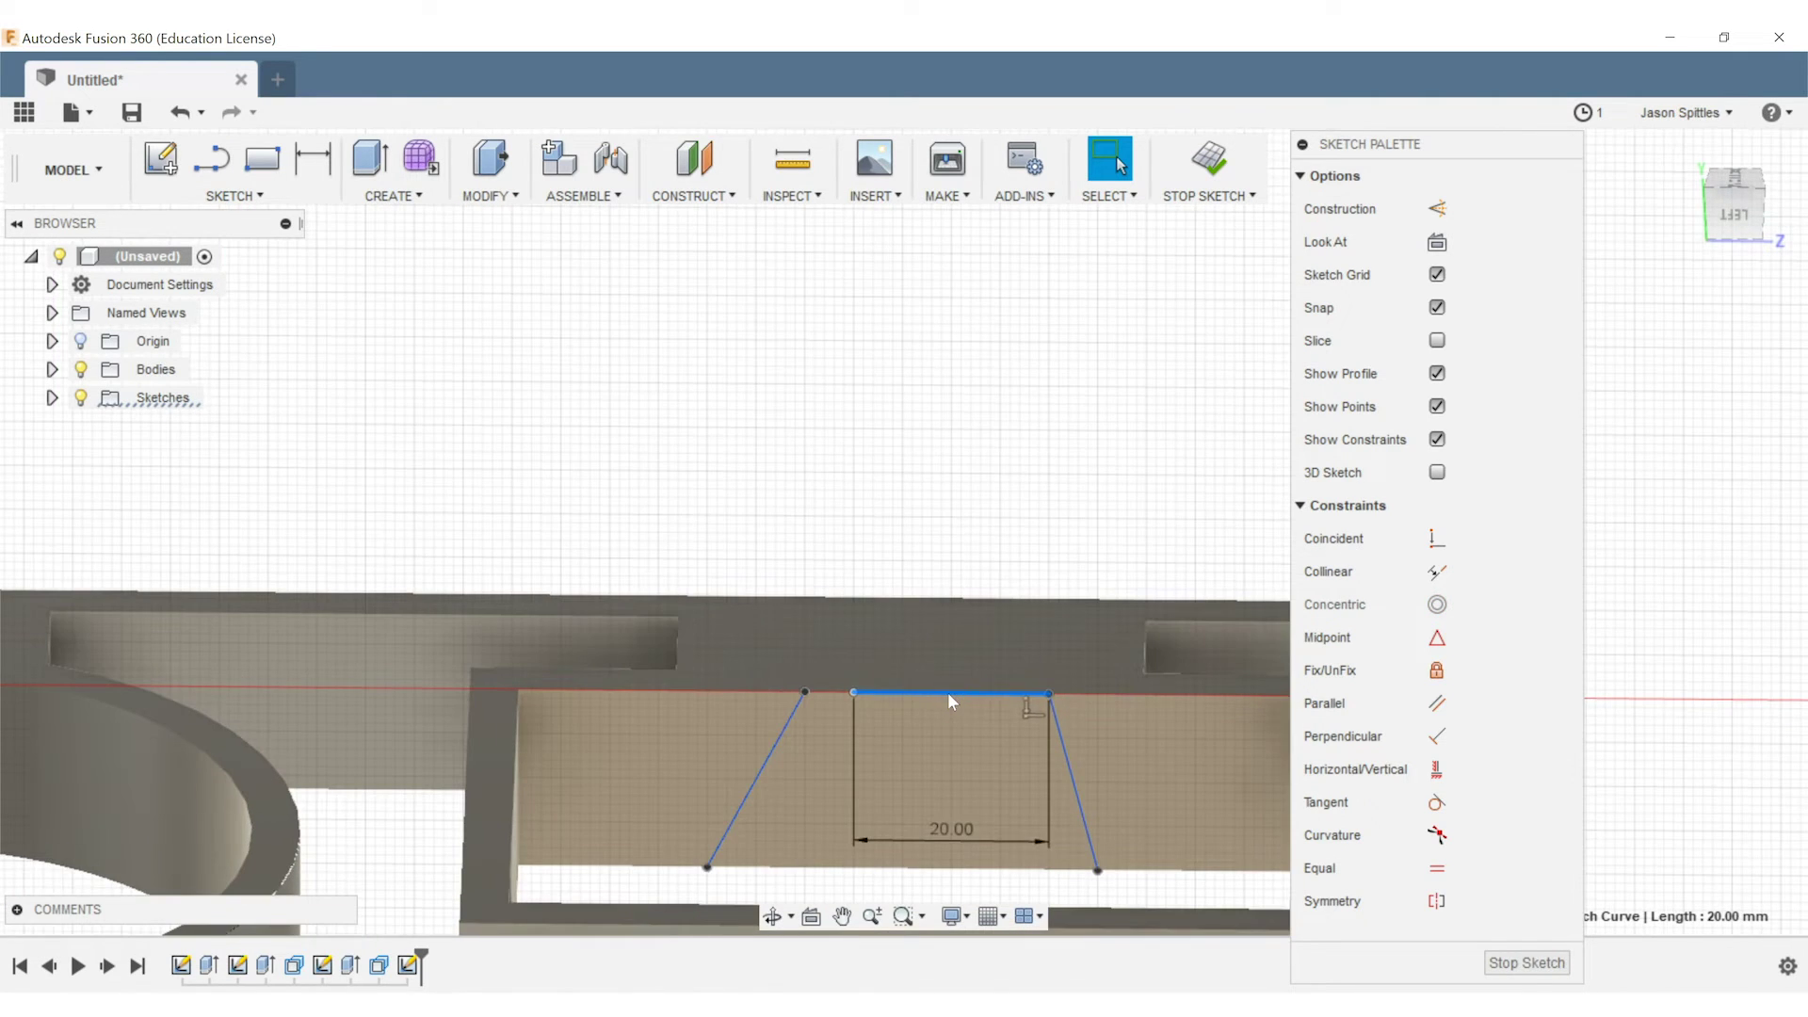
click(693, 195)
click(716, 251)
click(982, 692)
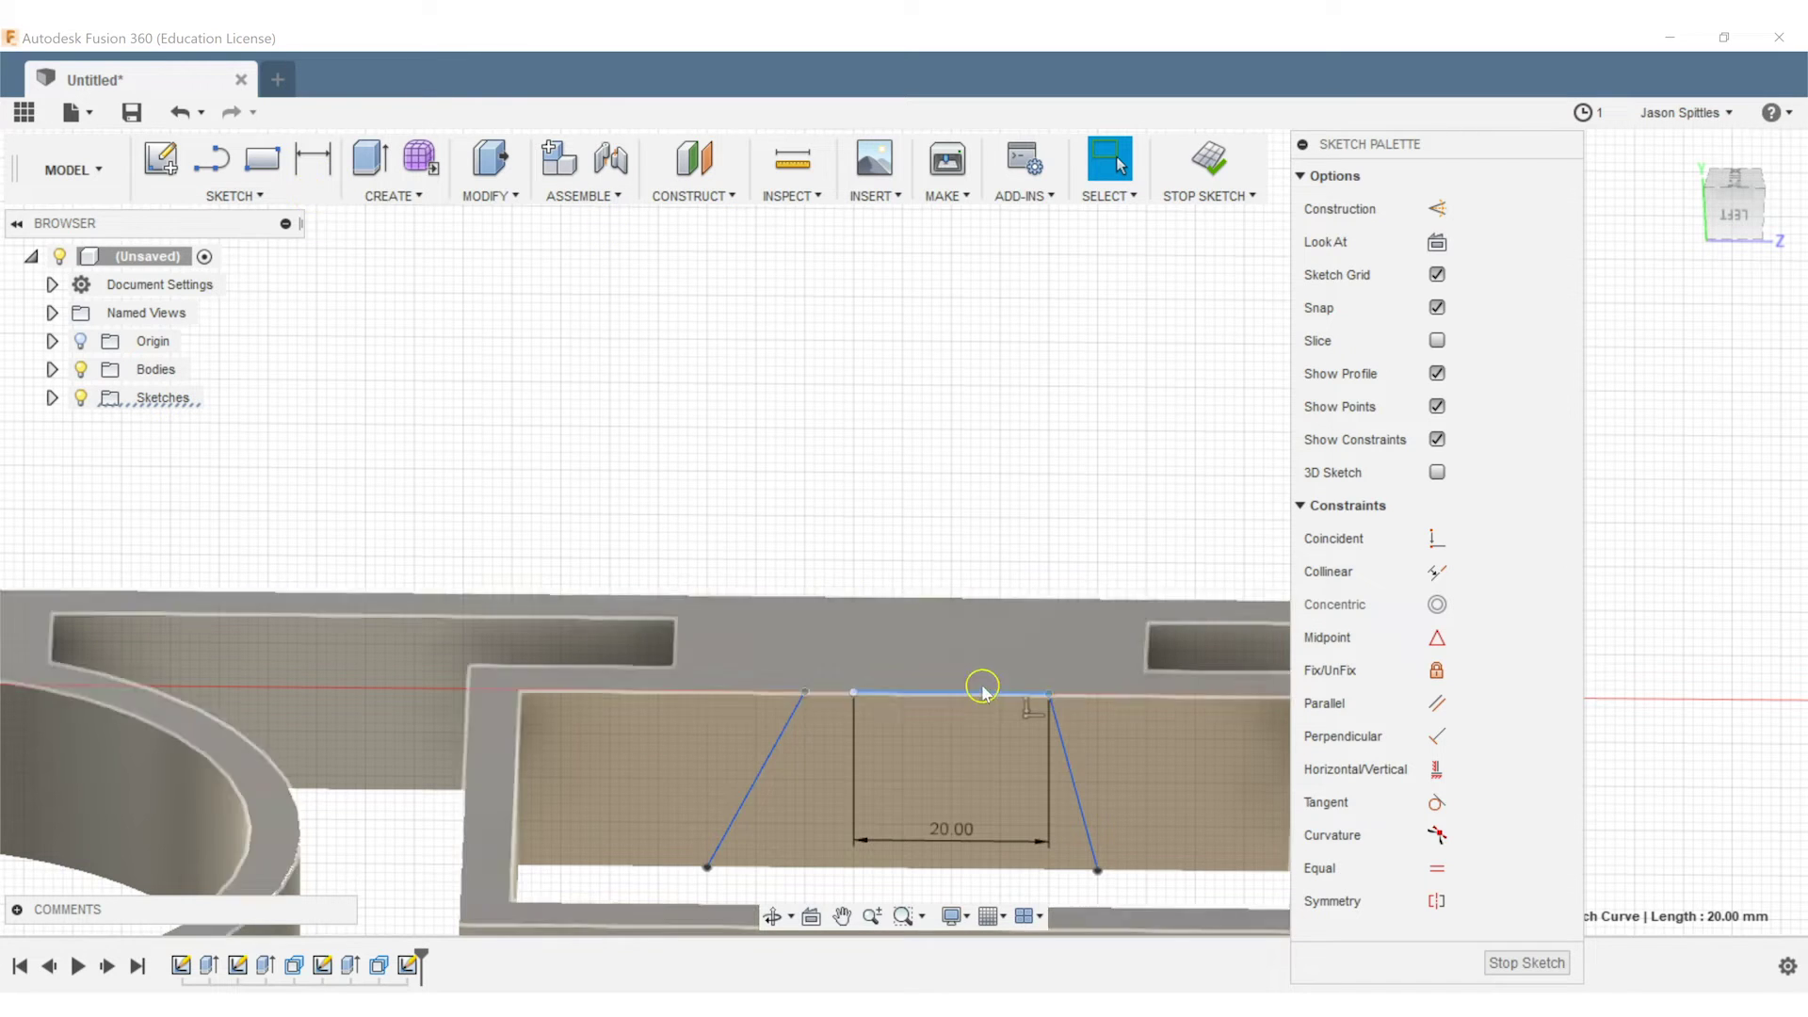
right_click(981, 691)
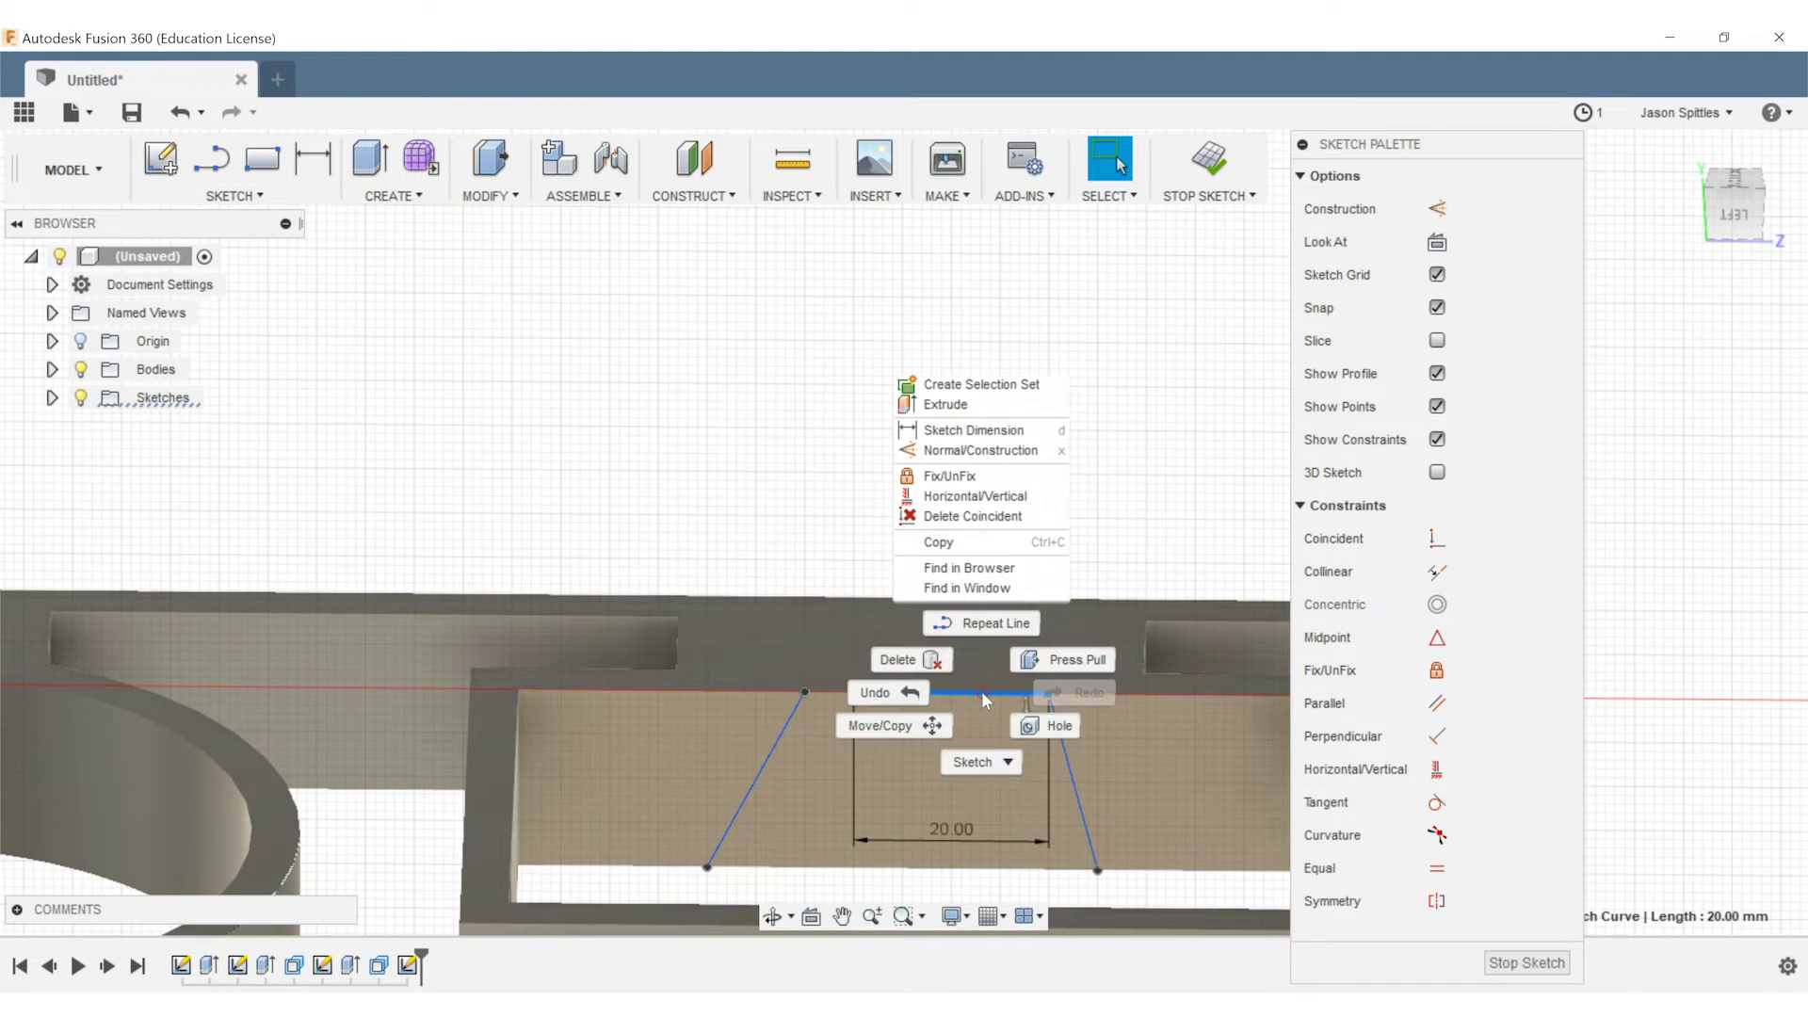
click(959, 453)
Move the ring-side slanted line's upper end onto the free end of the 20 mm line and shift its lower end inwards
drag(807, 694, 854, 694)
drag(707, 860, 774, 861)
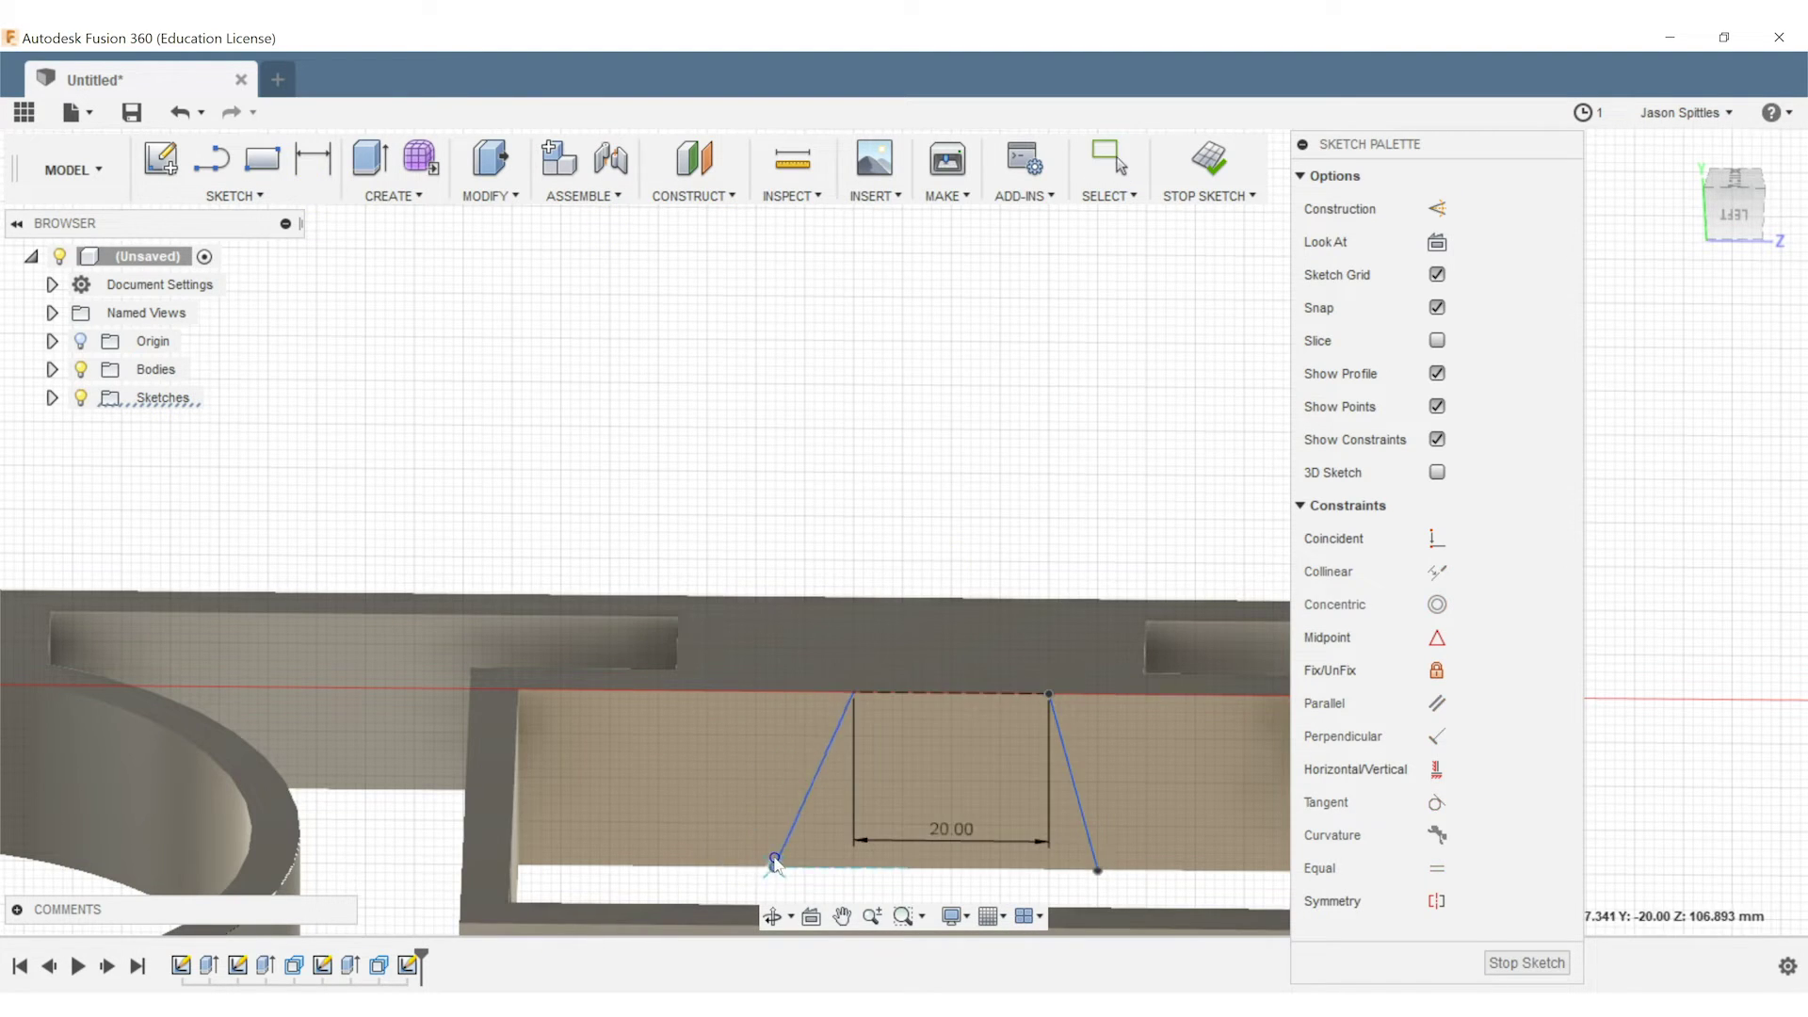
Try to lock the ring-side slanted line's endpoints with Fix and Coincident constraints
click(856, 692)
click(1436, 670)
click(854, 693)
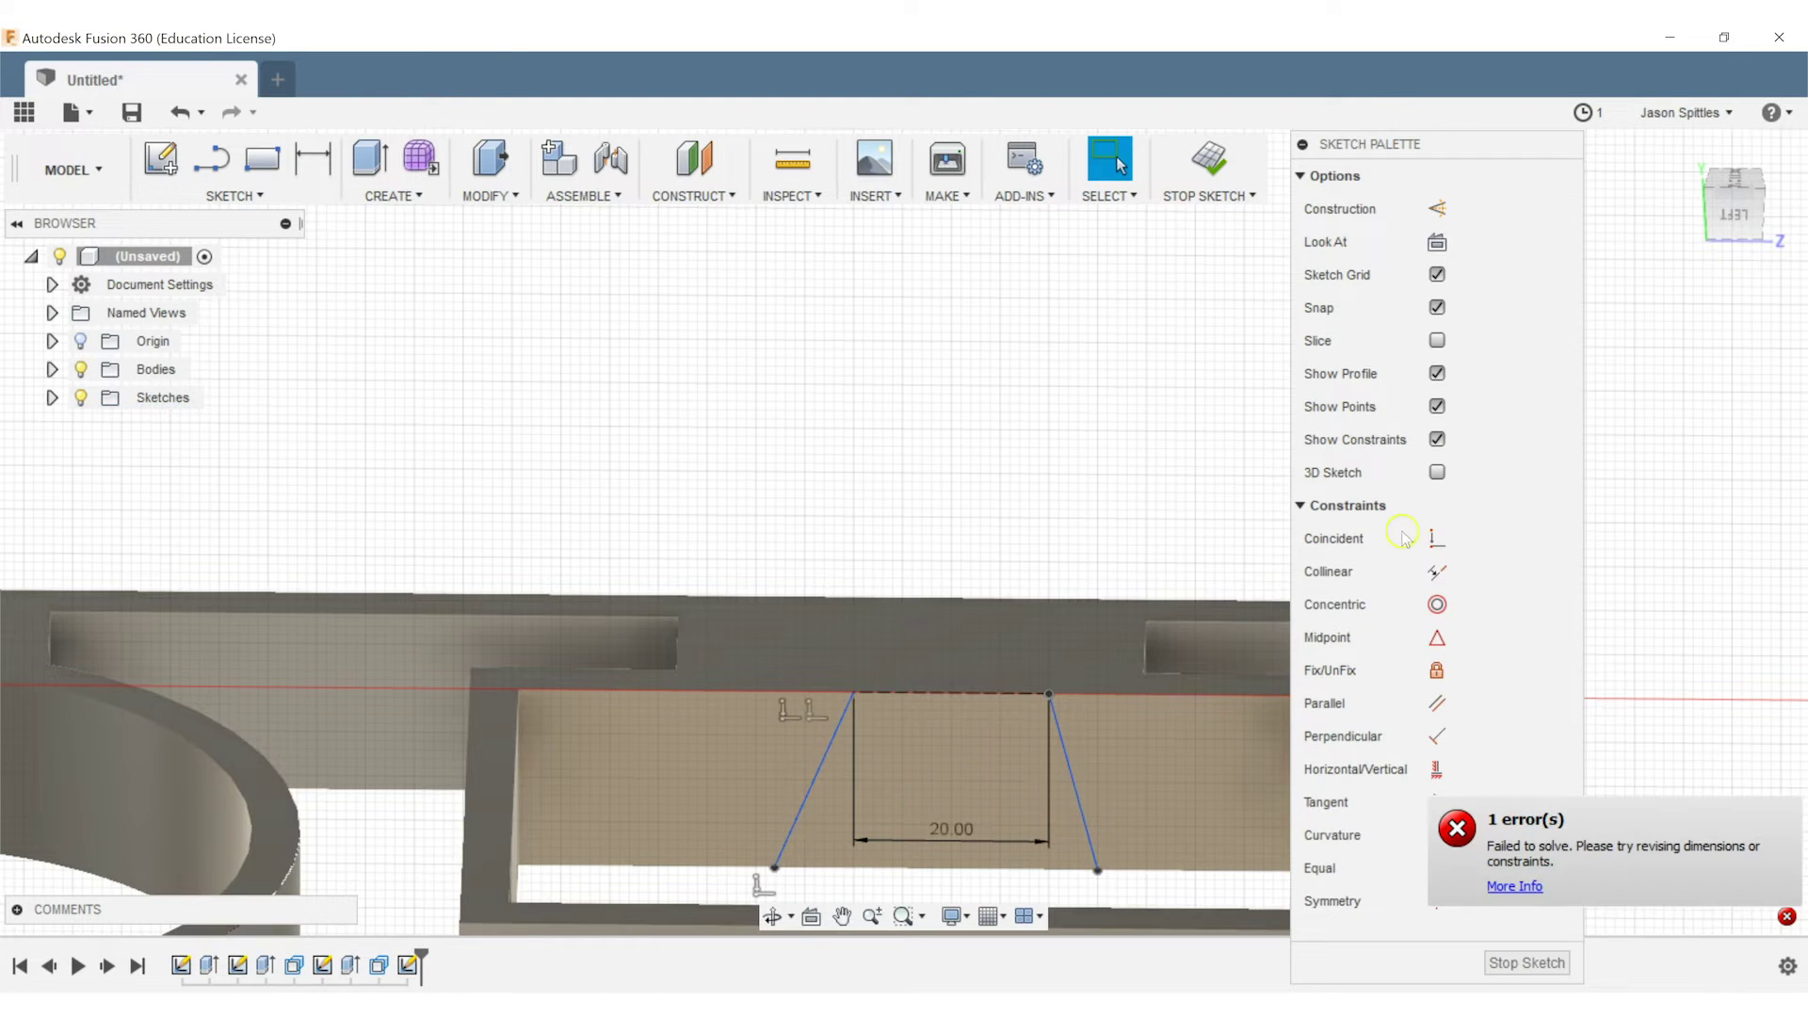
click(1435, 537)
drag(853, 694, 879, 753)
click(879, 791)
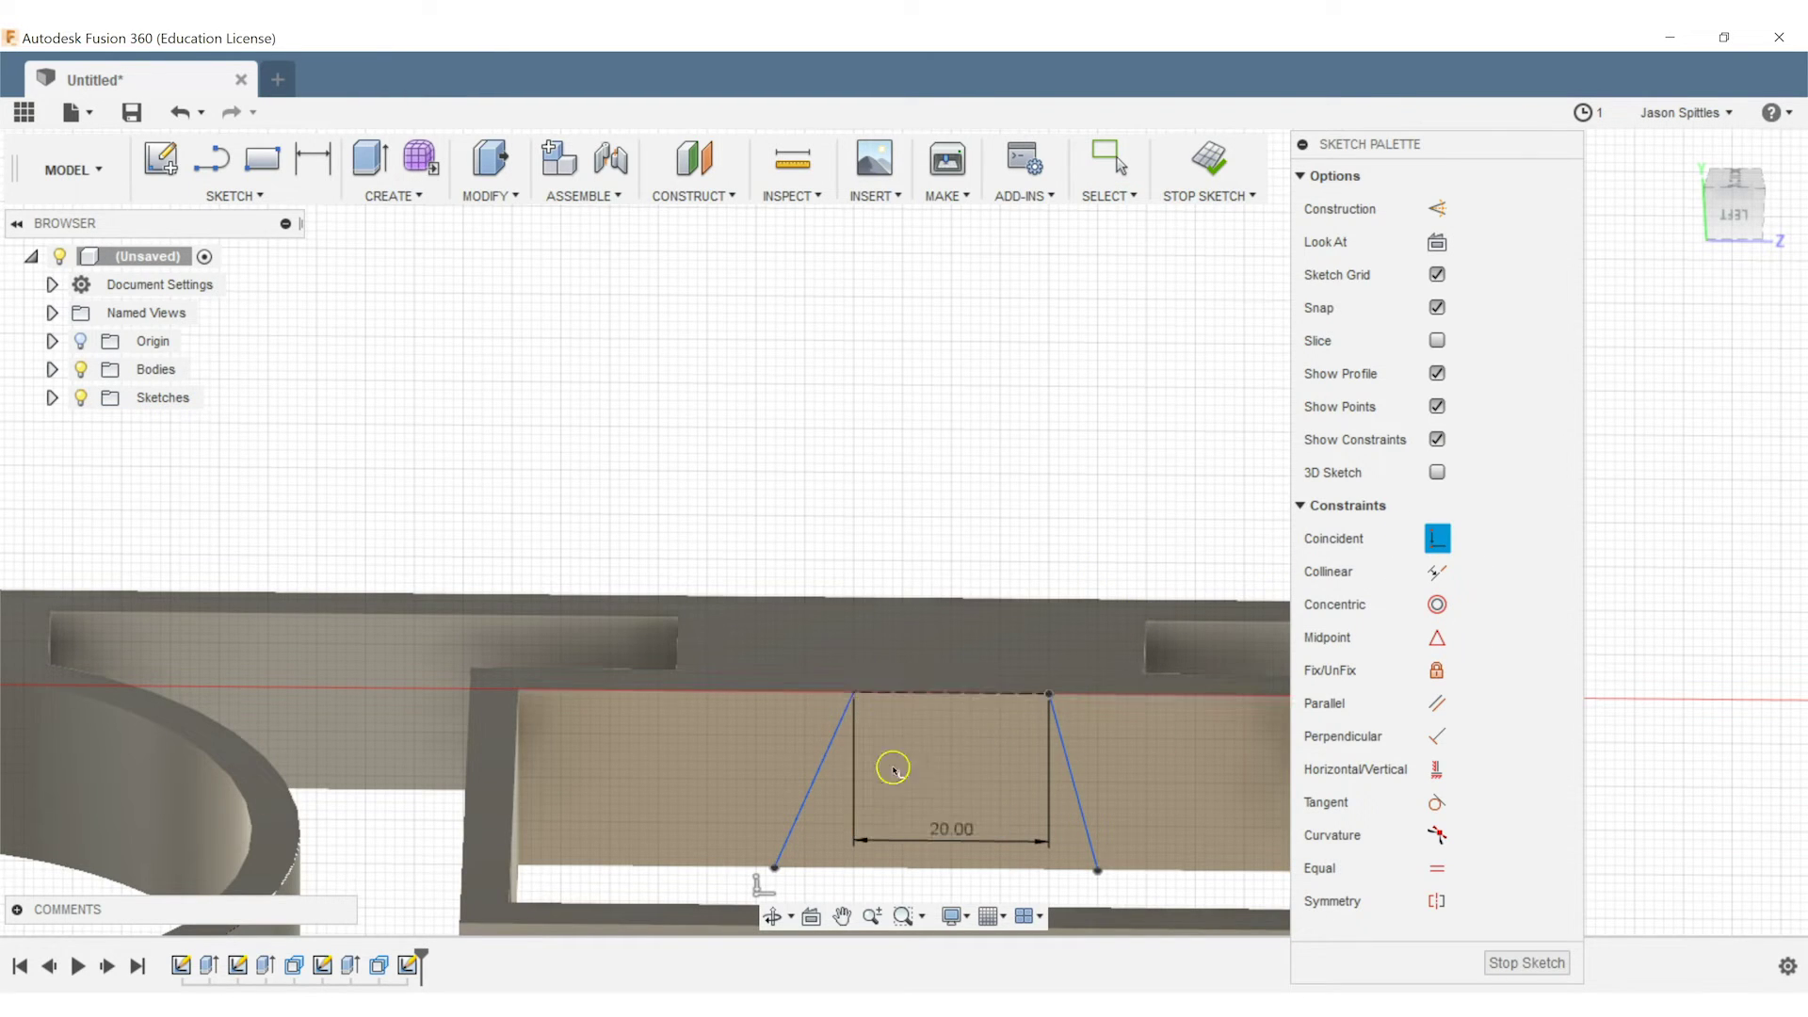
click(952, 842)
click(803, 845)
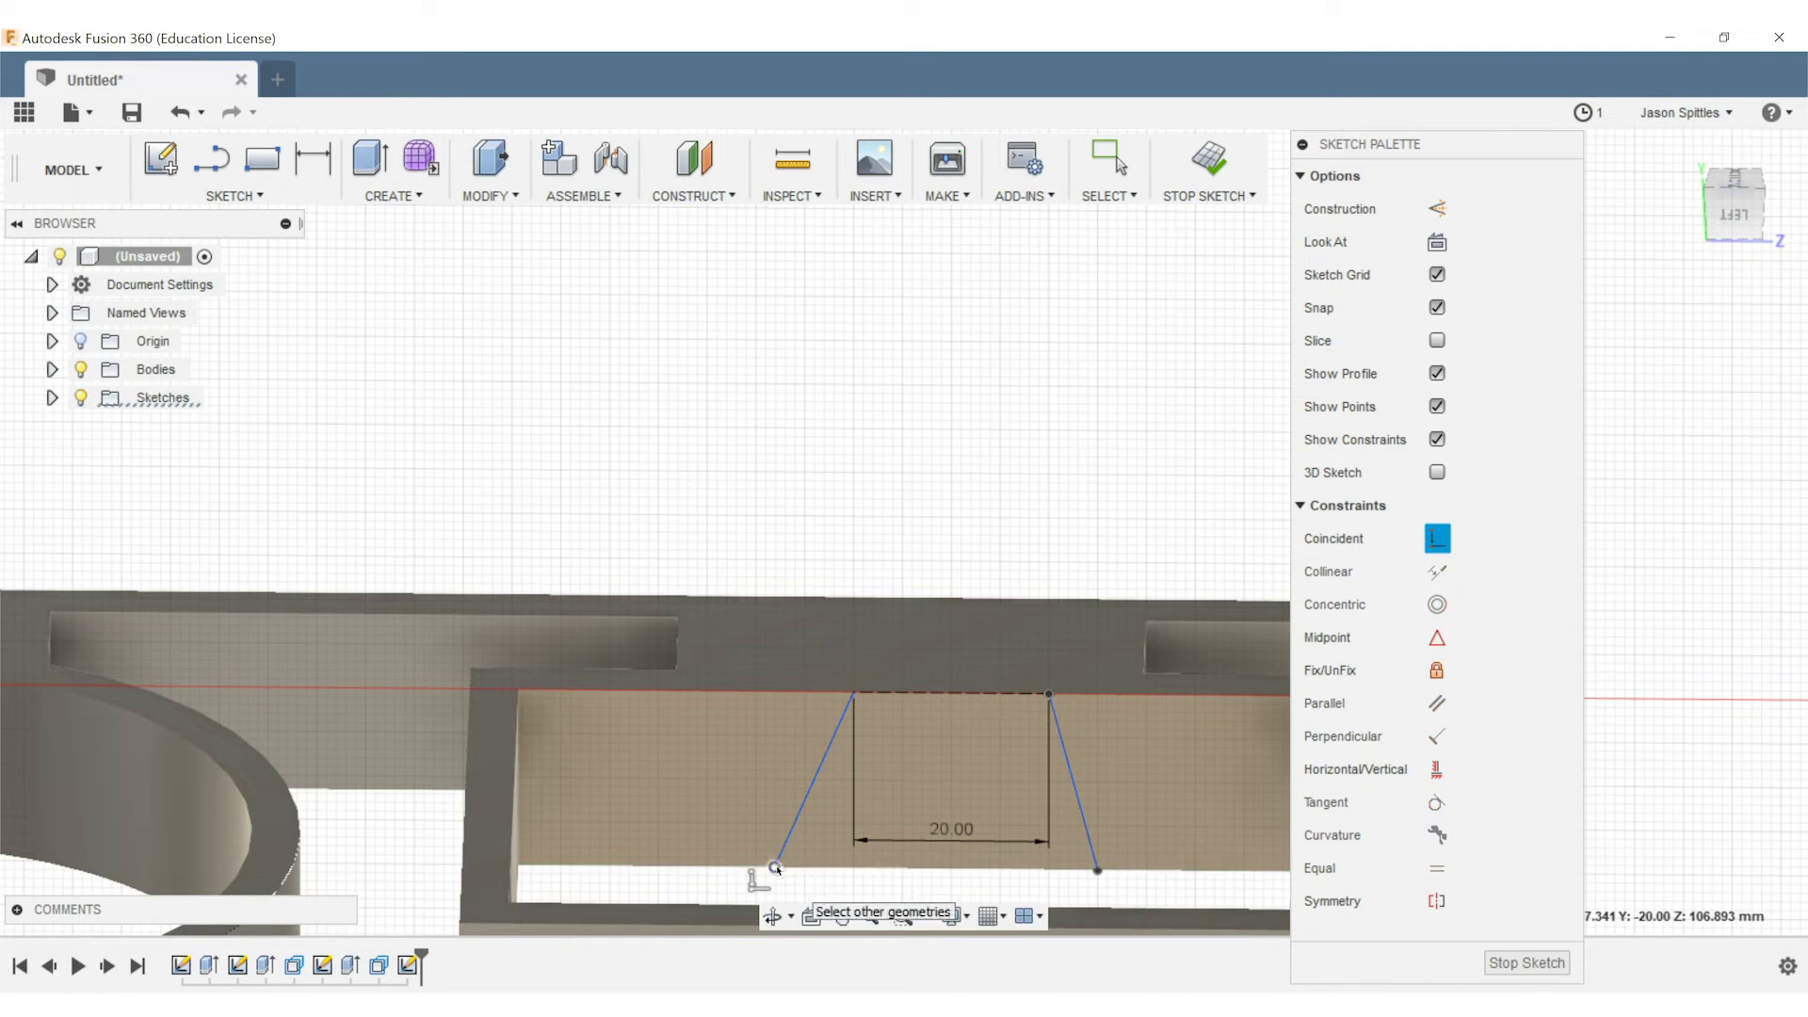
click(789, 865)
Connect the lower ends of the two slanted lines with a horizontal line and dimension it to 25 mm
key(l)
click(774, 867)
click(1097, 870)
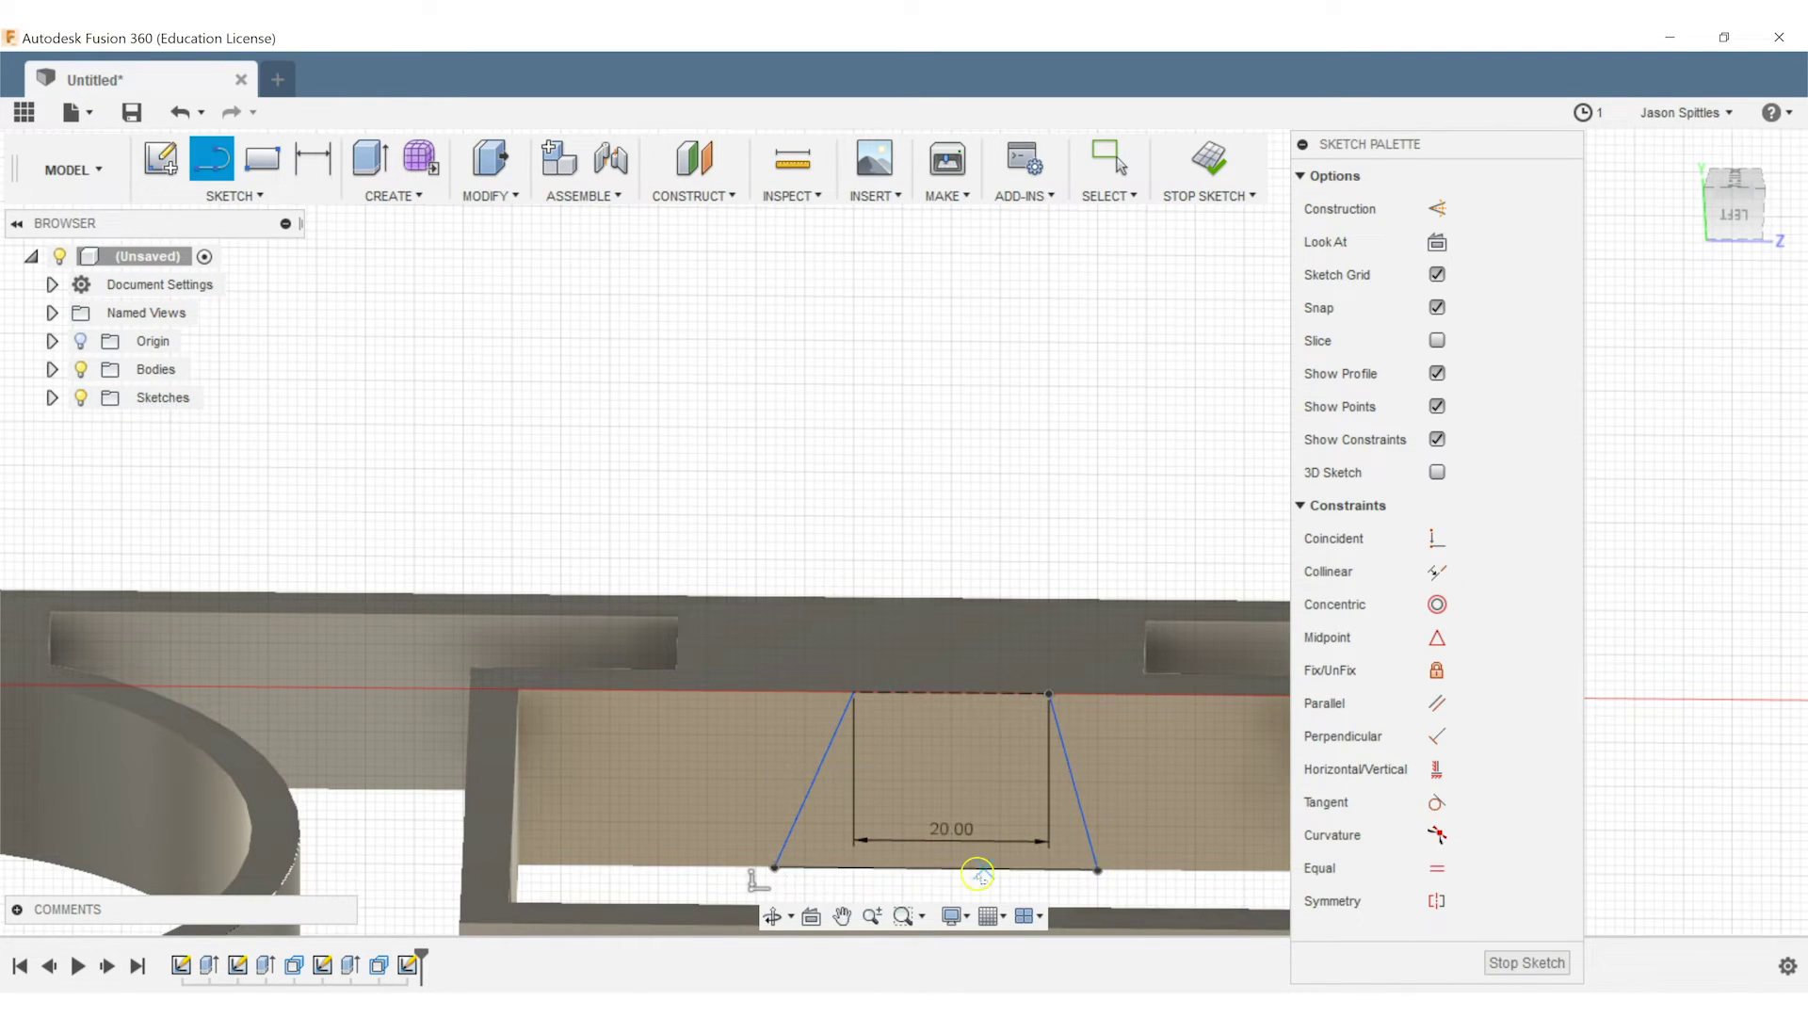
key(d)
click(945, 881)
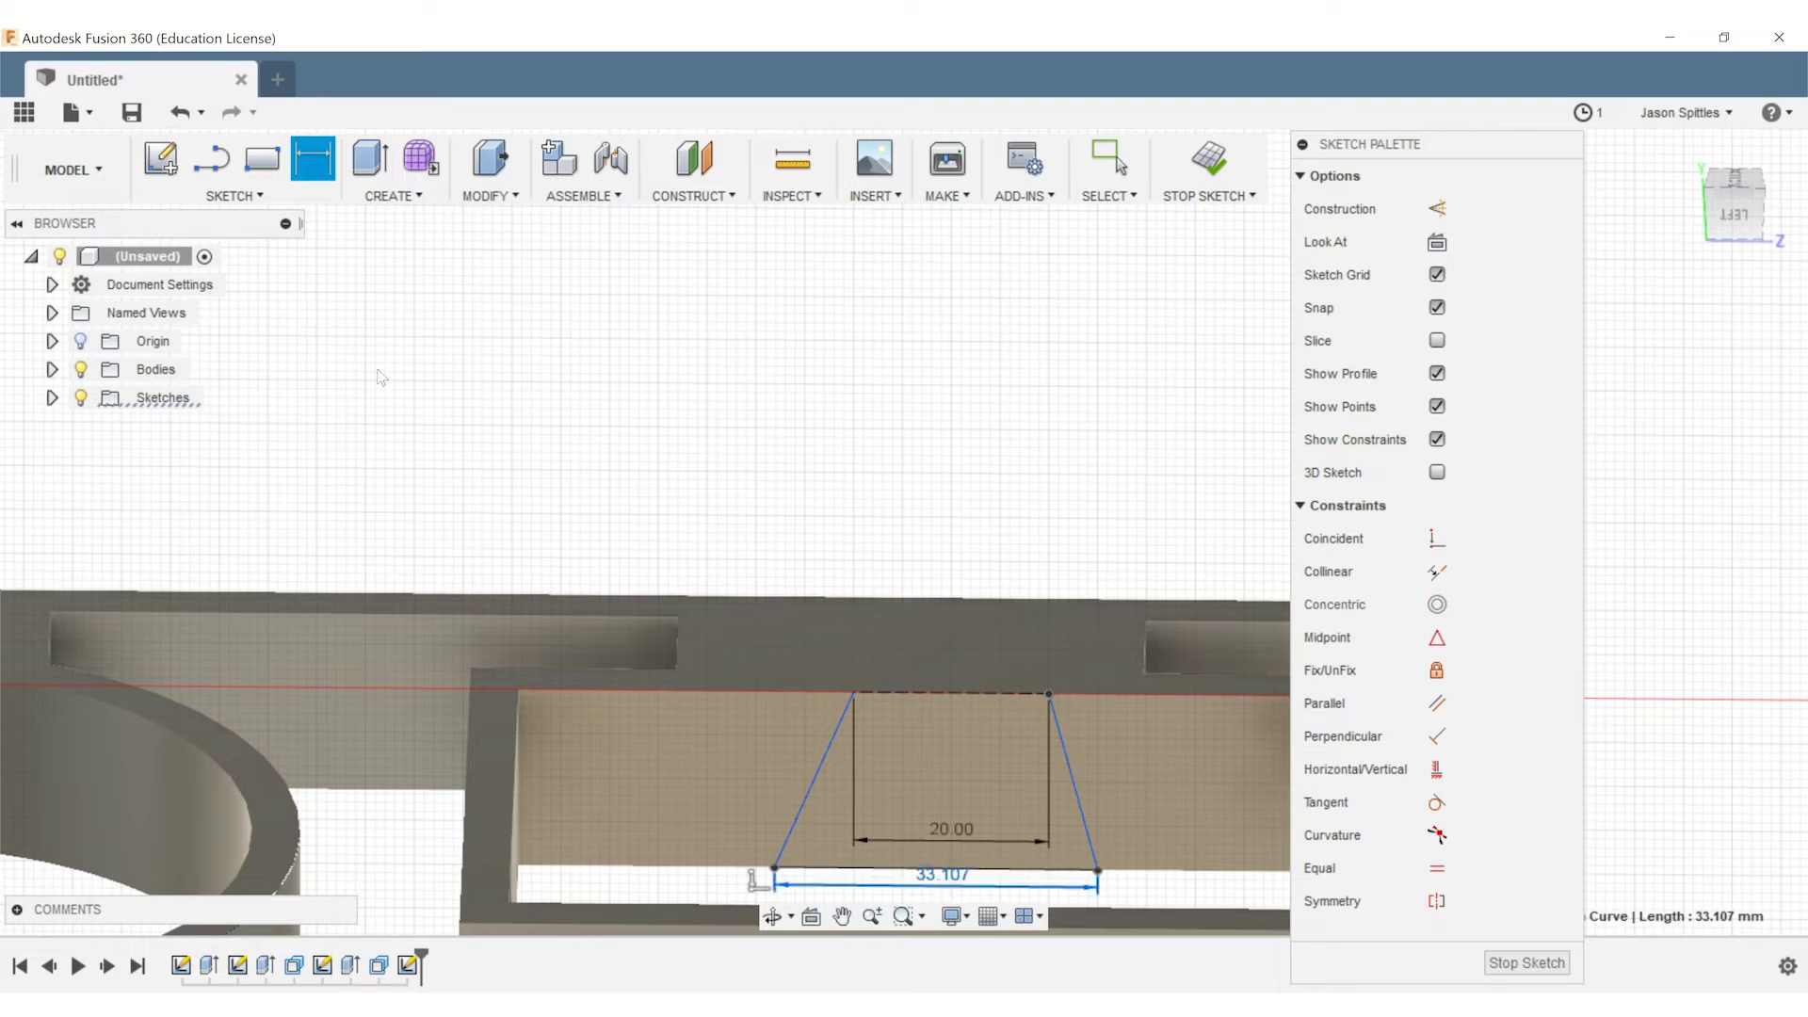
Try to turn the 20 mm construction line back into a normal line and dimension it again
right_click(960, 695)
click(1047, 696)
click(1095, 618)
click(958, 695)
click(959, 697)
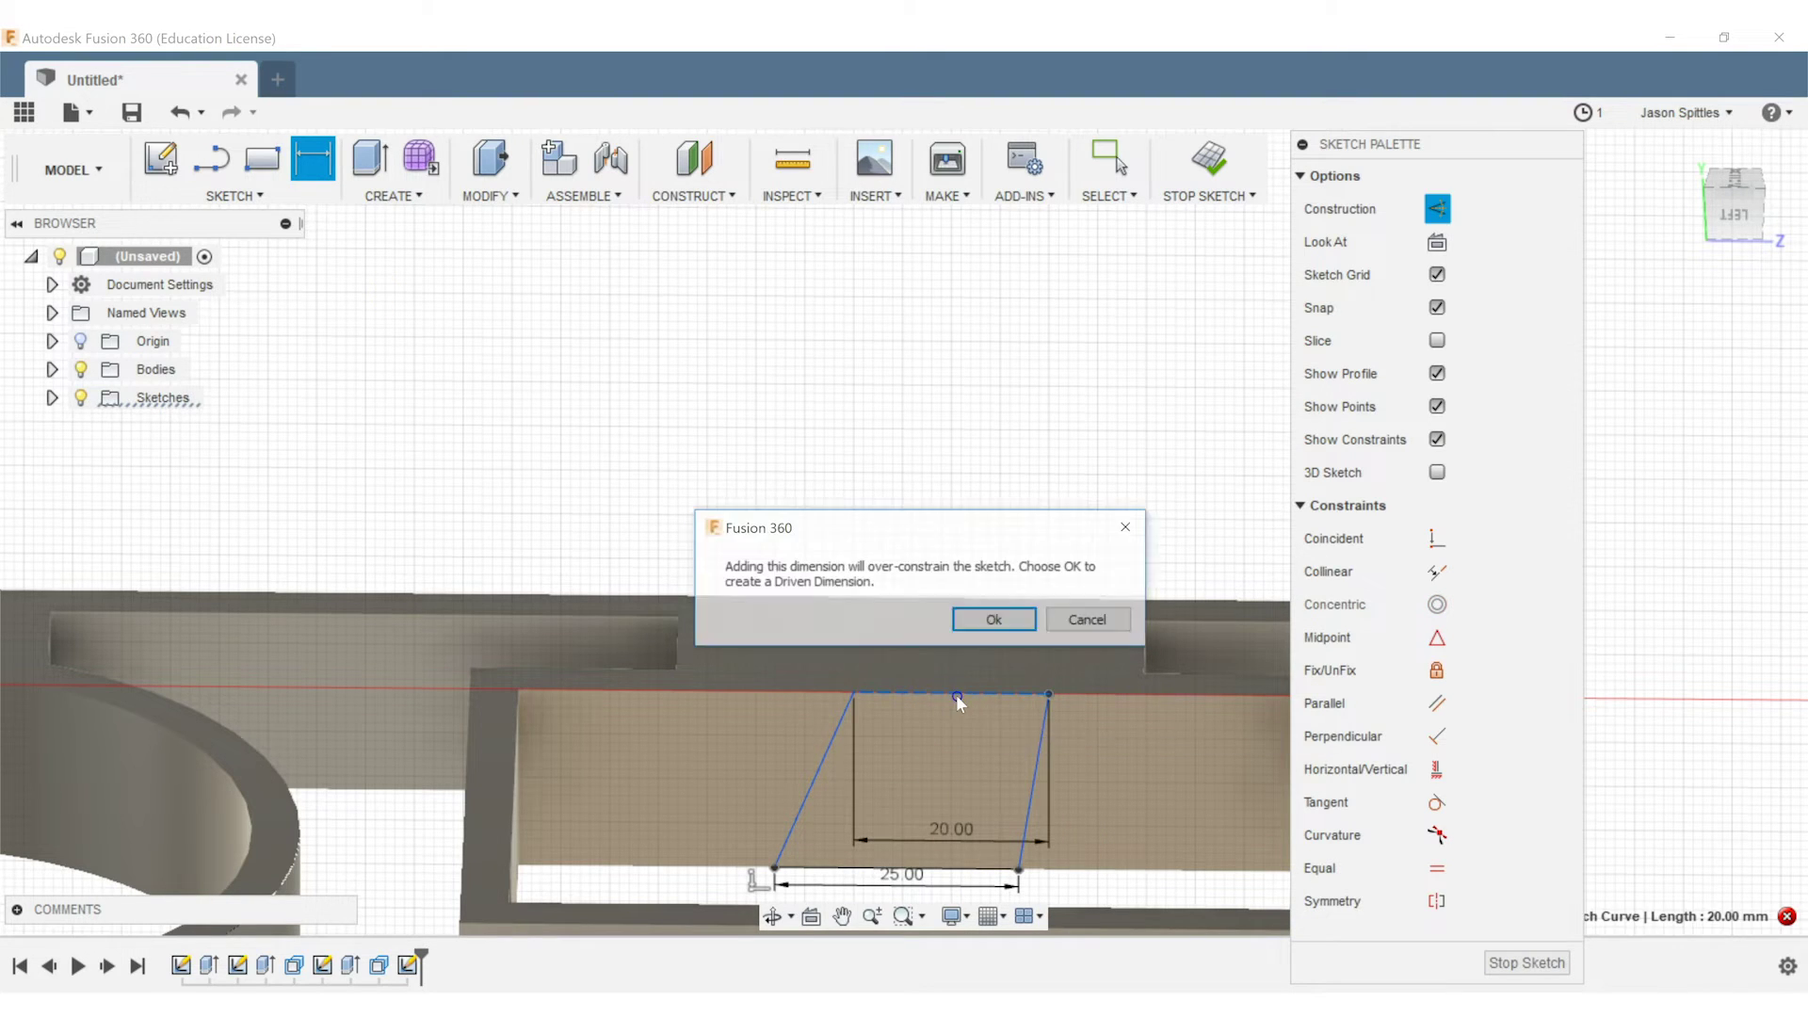
click(1013, 618)
key(Escape)
Delete the 20 mm line on the wall's upper edge together with its dimension
click(975, 691)
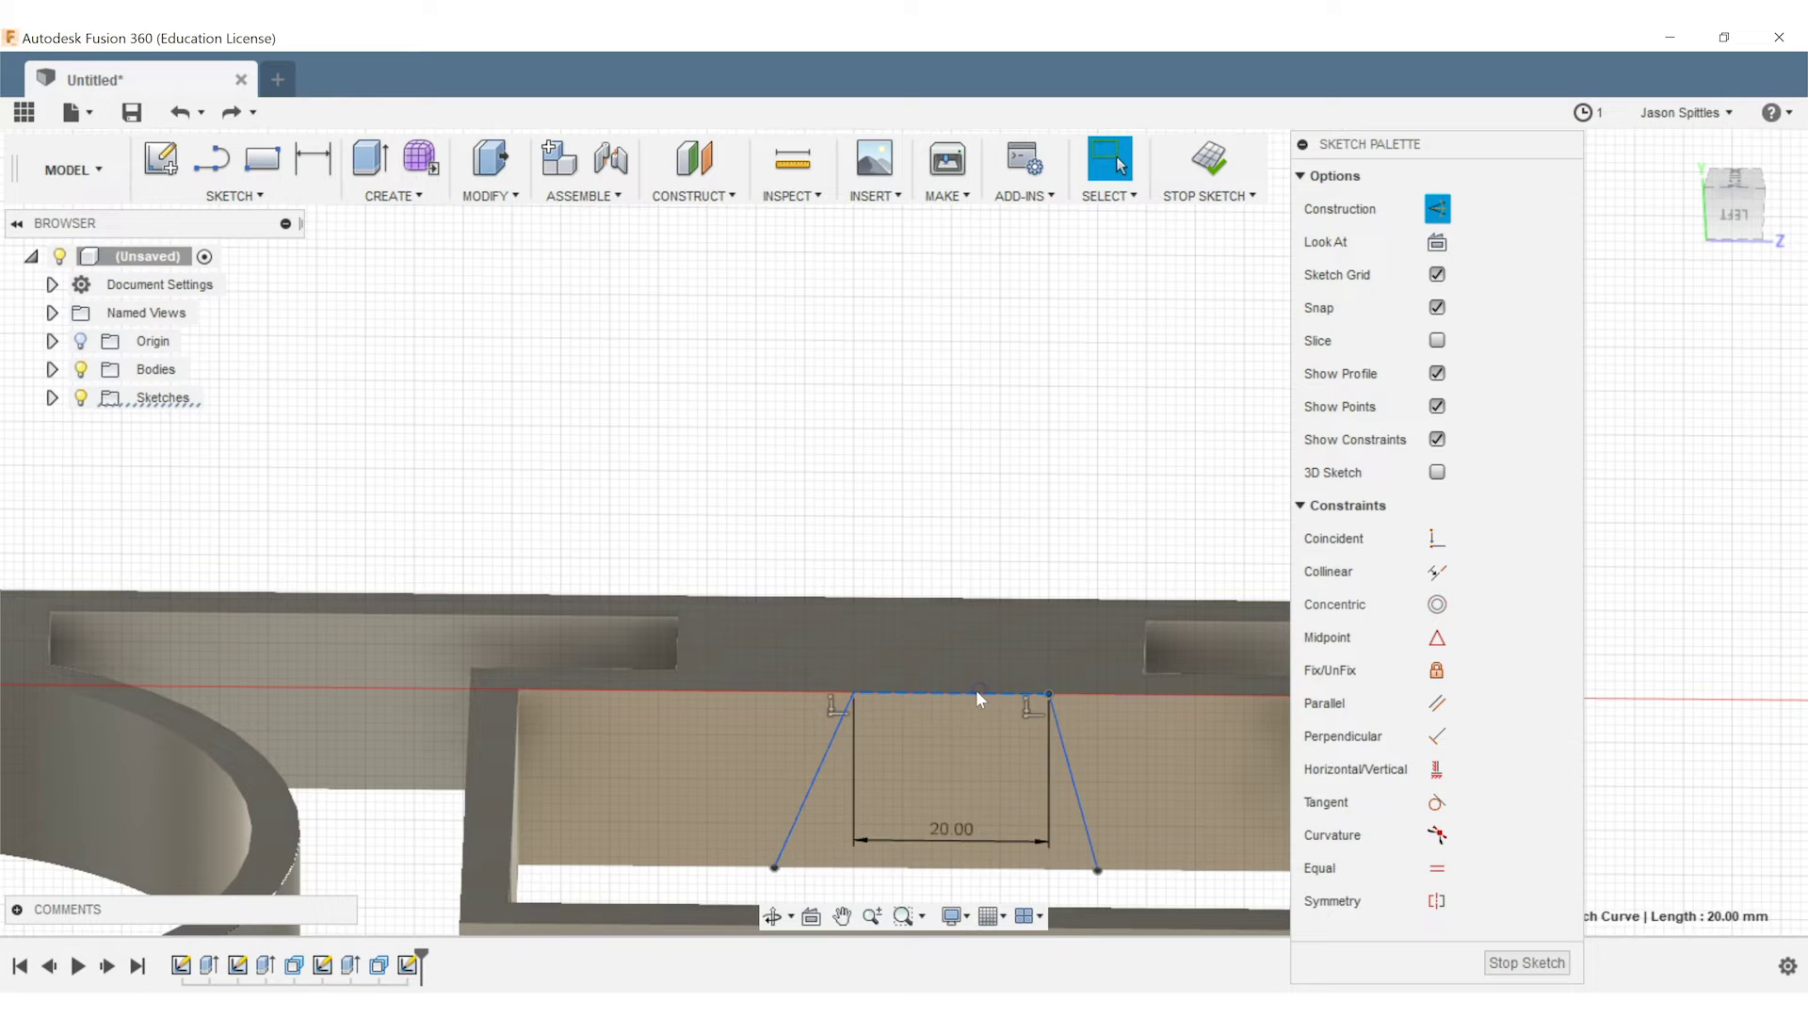
key(Delete)
click(935, 835)
key(Delete)
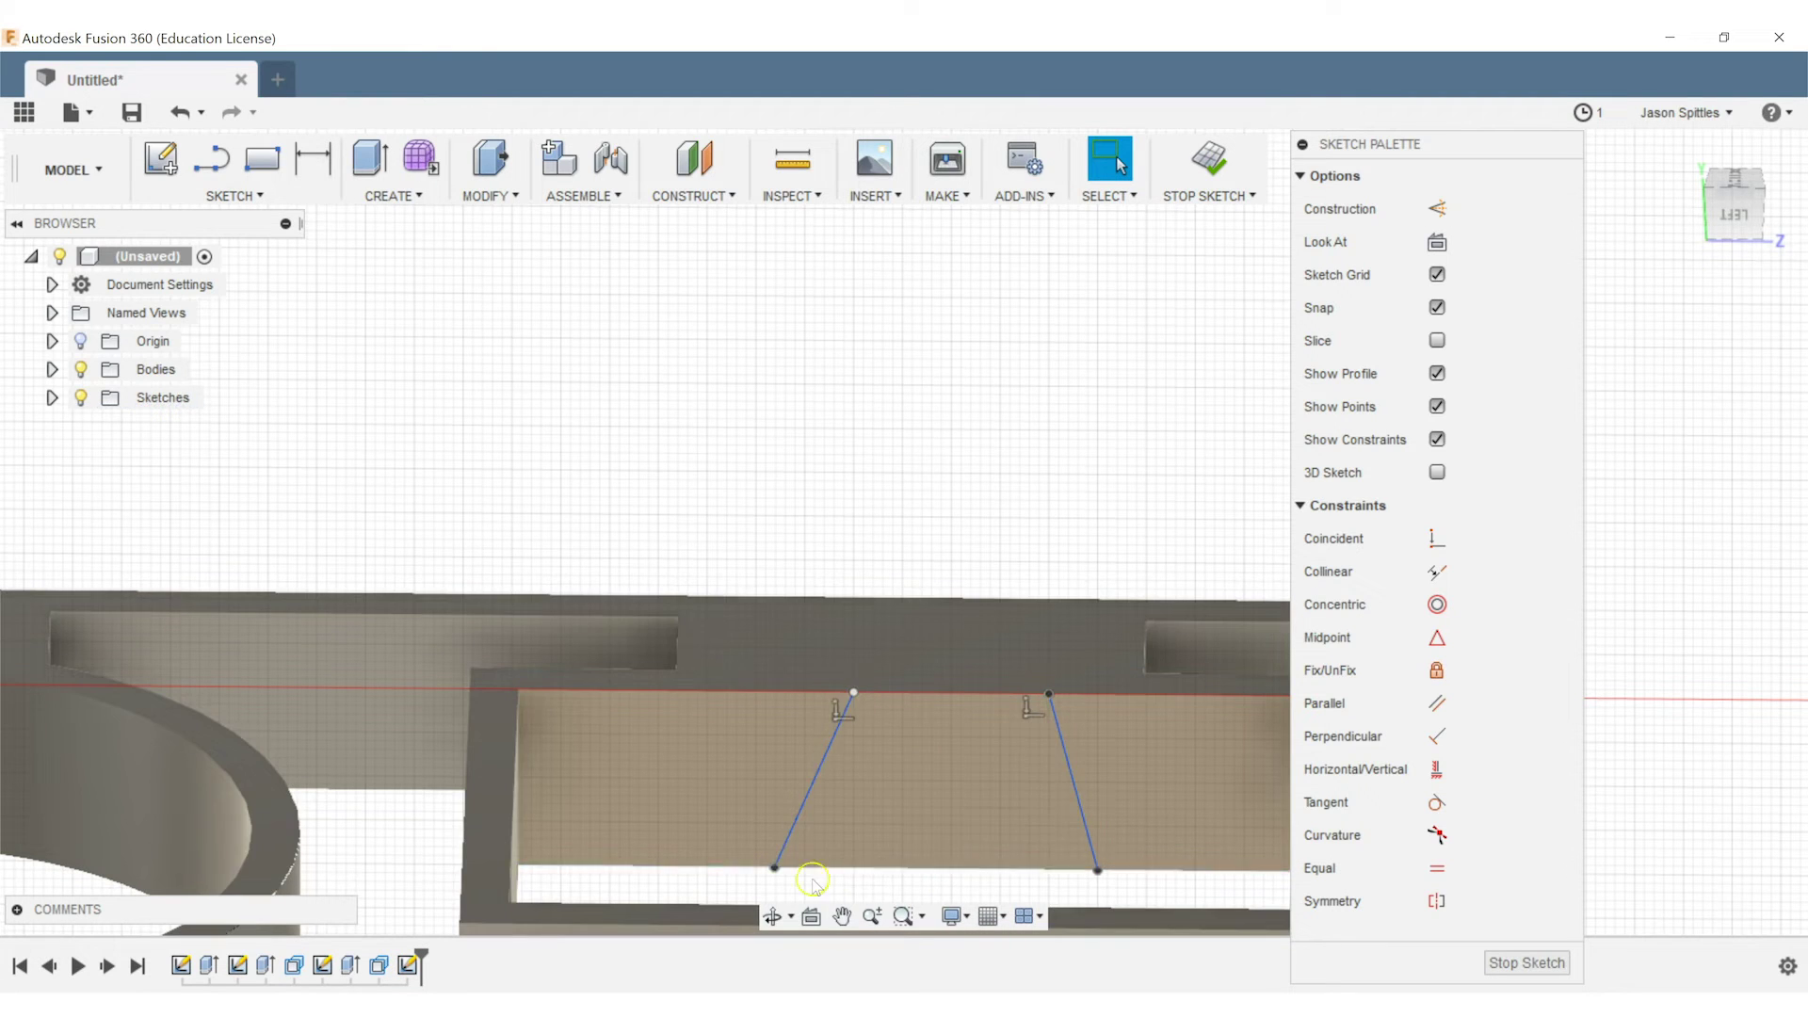
Draw a vertical line down the middle of the frame's inner wall between its upper and lower edges and make it construction geometry
scroll(895, 860, down, 2)
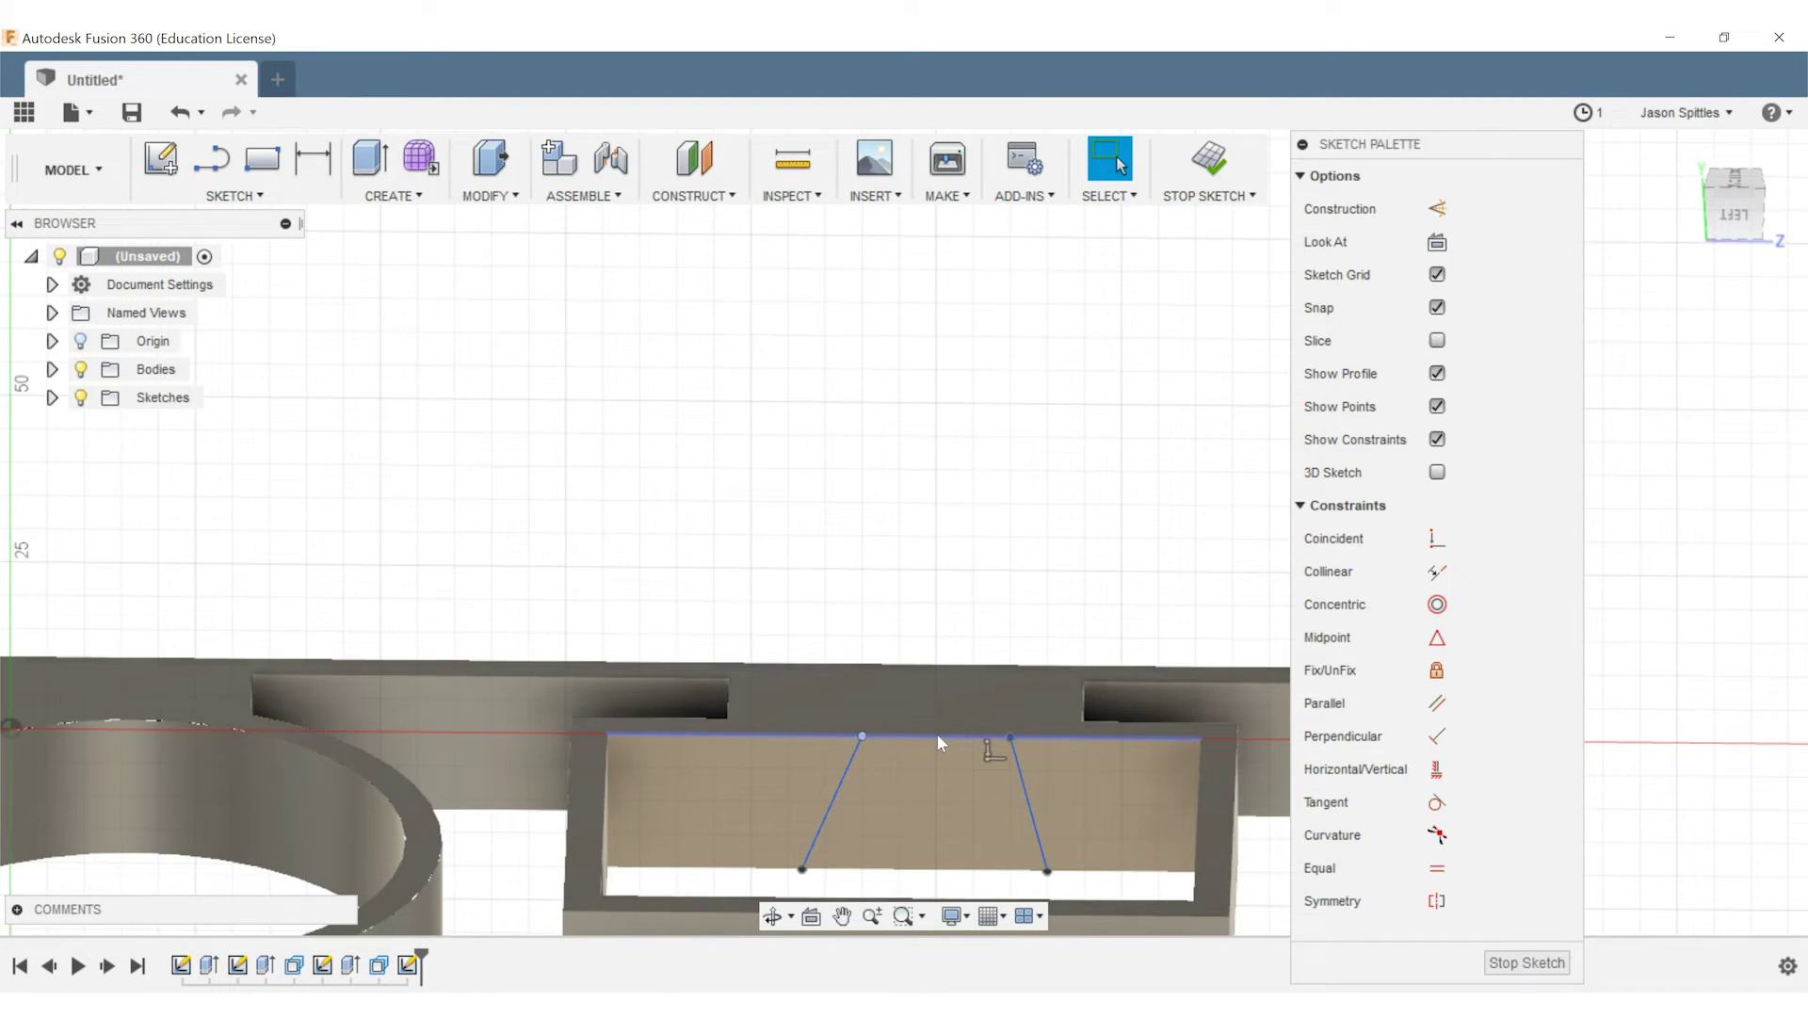
key(l)
click(904, 736)
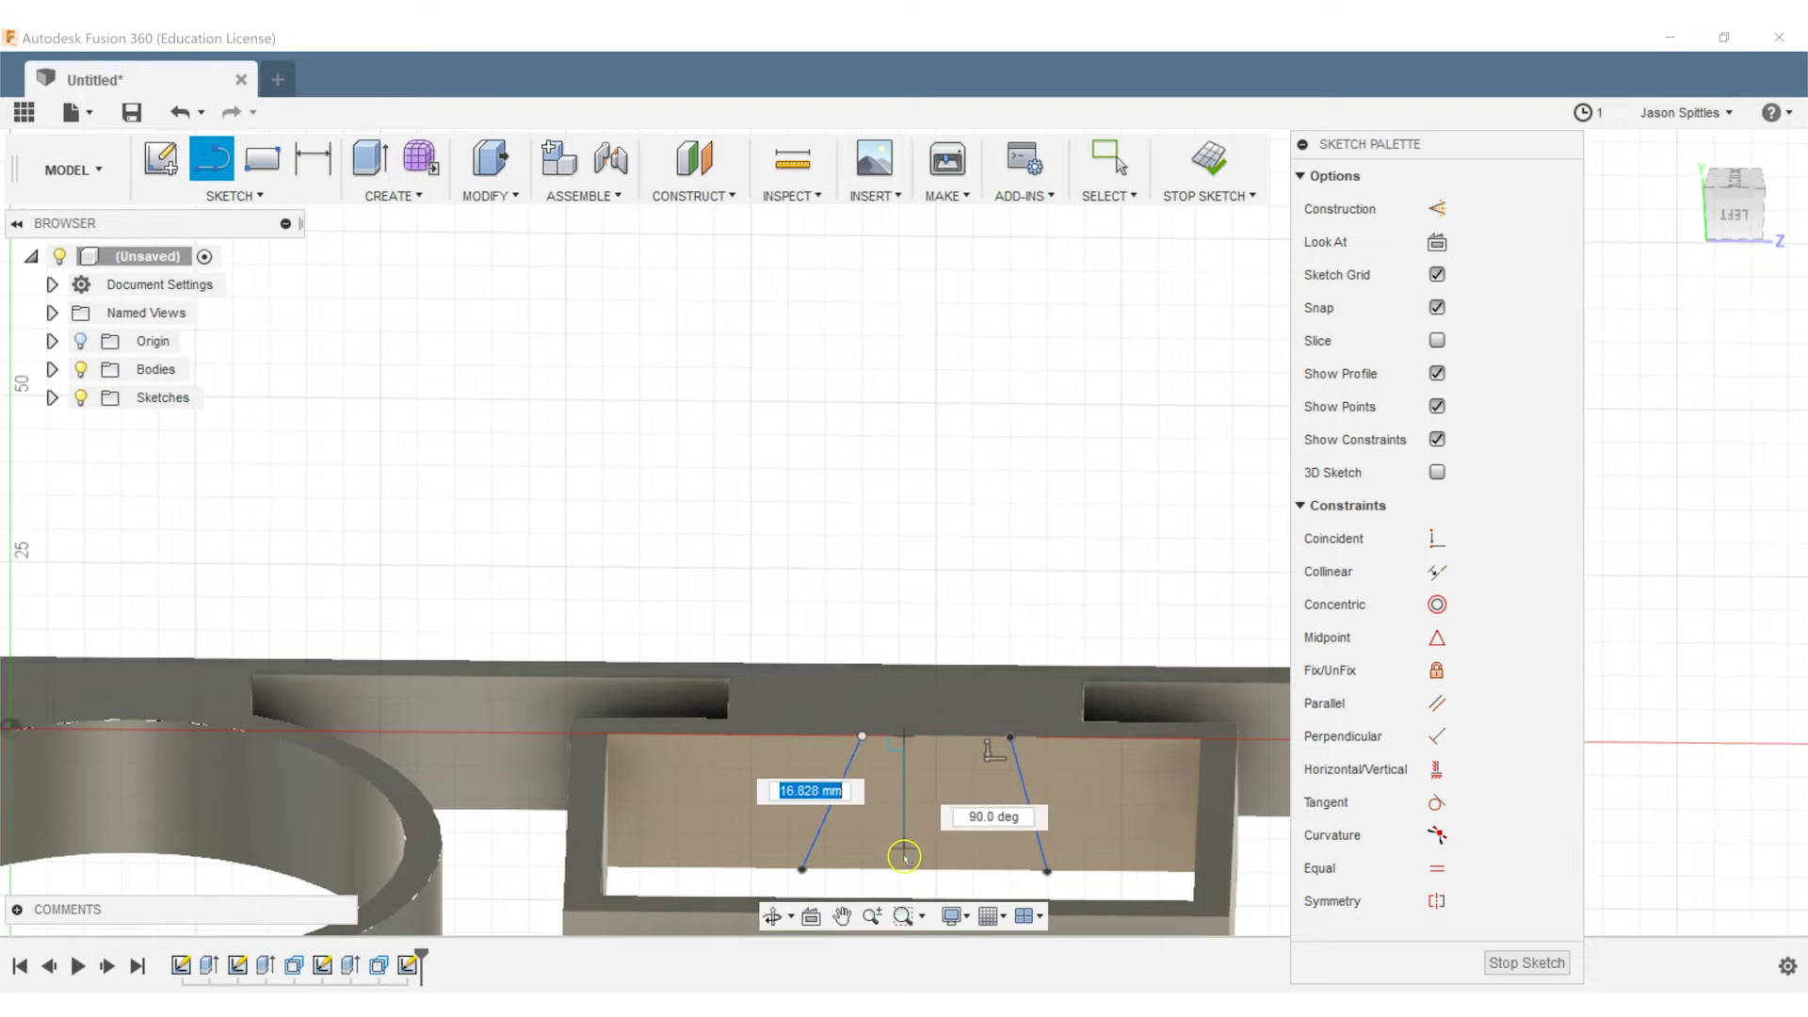
click(904, 866)
key(Escape)
right_click(899, 794)
click(899, 532)
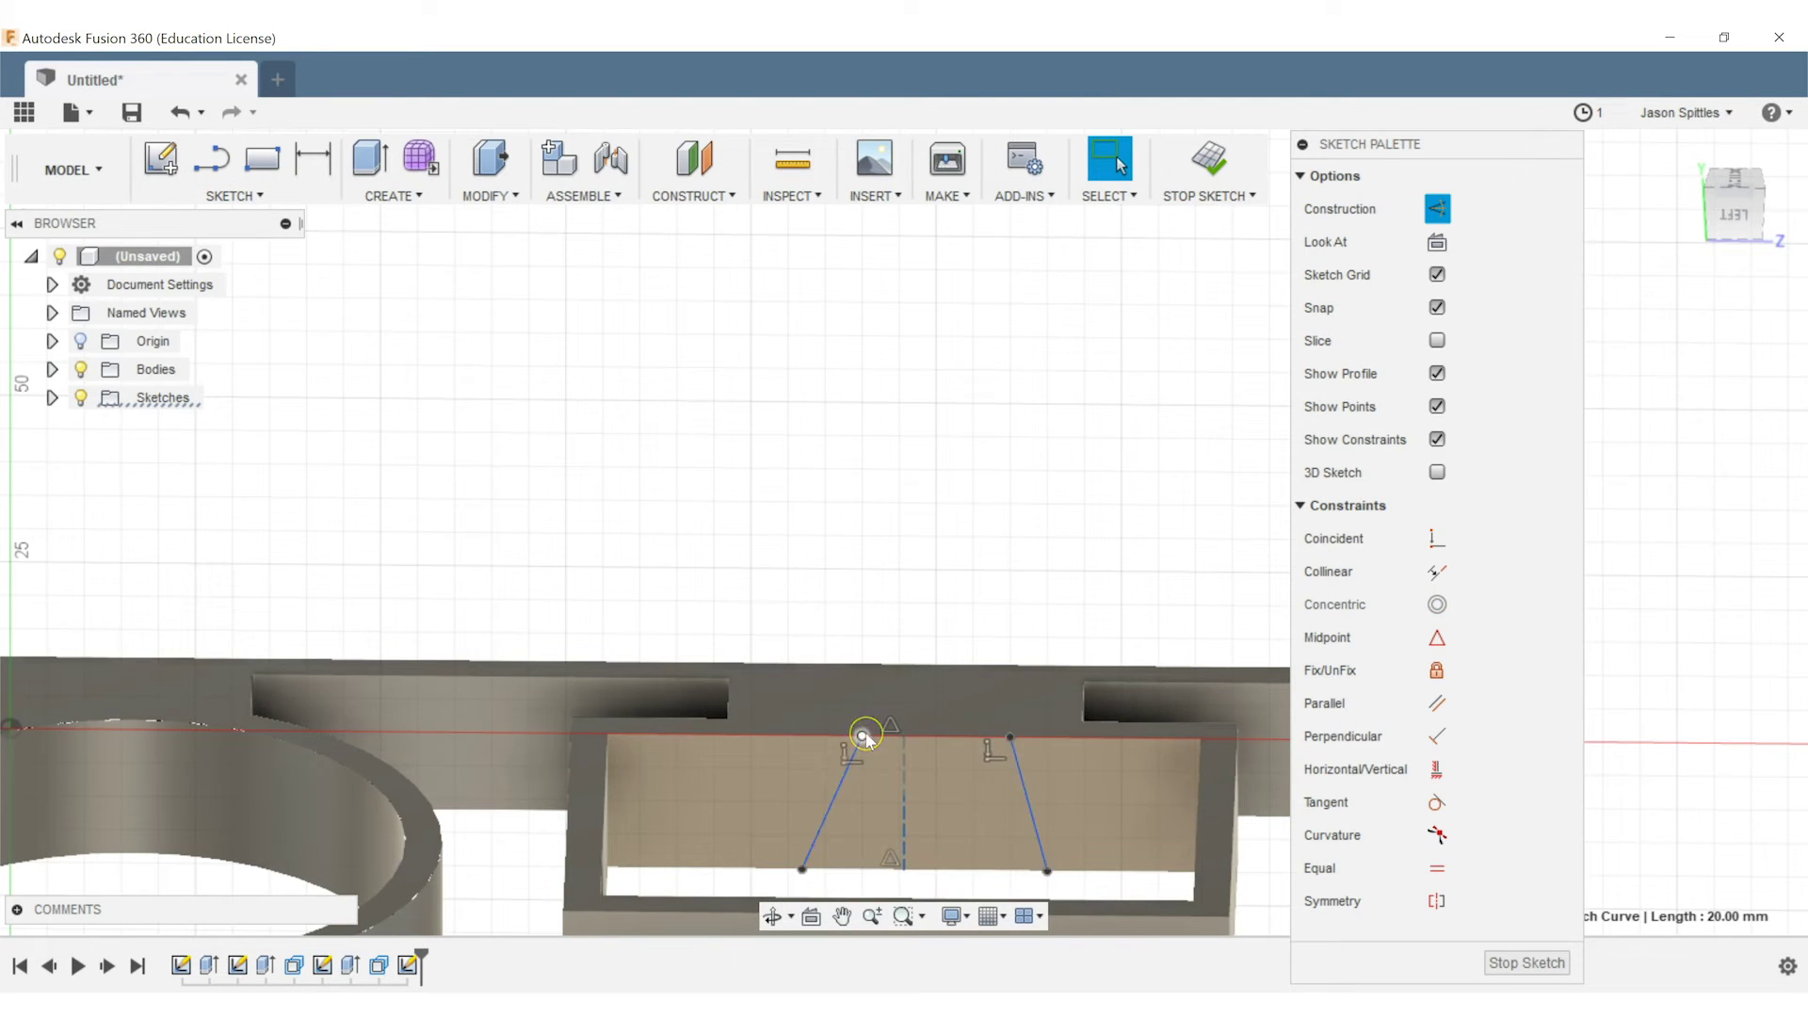
Move the slanted lines' upper ends outward and draw a 20 mm horizontal line between them along the wall's upper edge, constrained with Midpoint
drag(862, 736, 788, 736)
drag(1011, 737, 1084, 739)
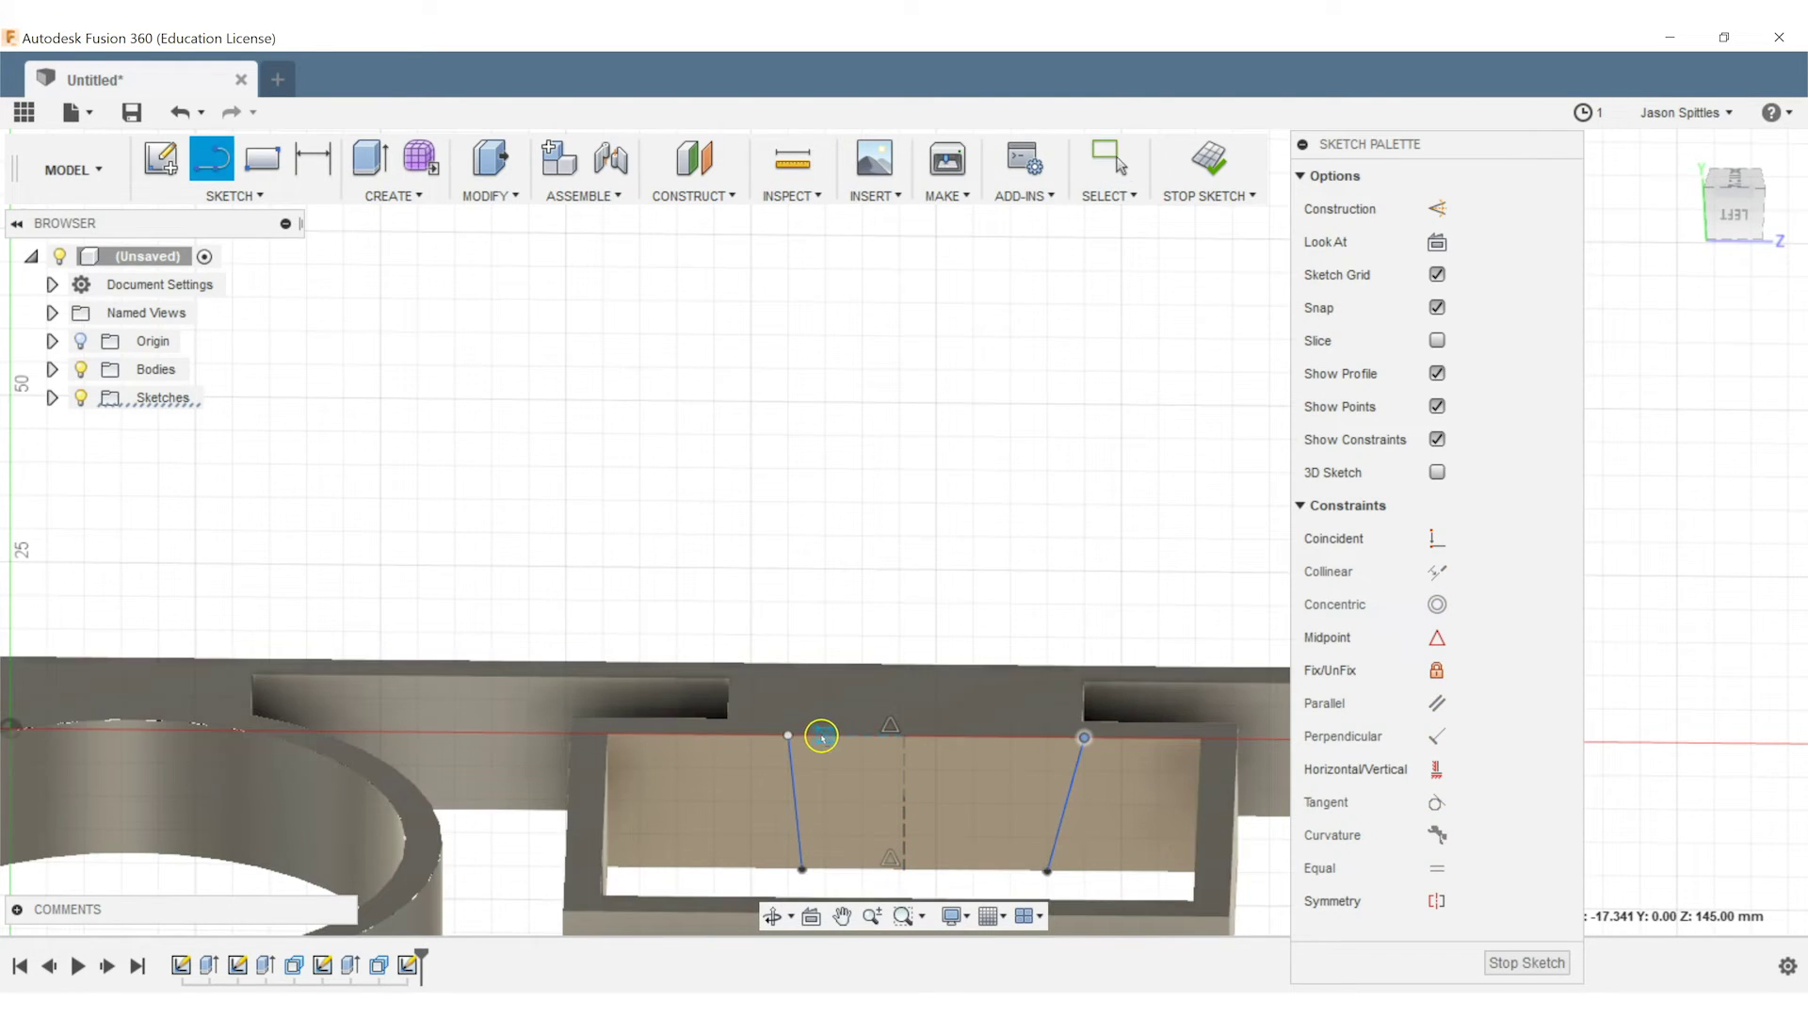
click(823, 736)
click(972, 735)
key(Escape)
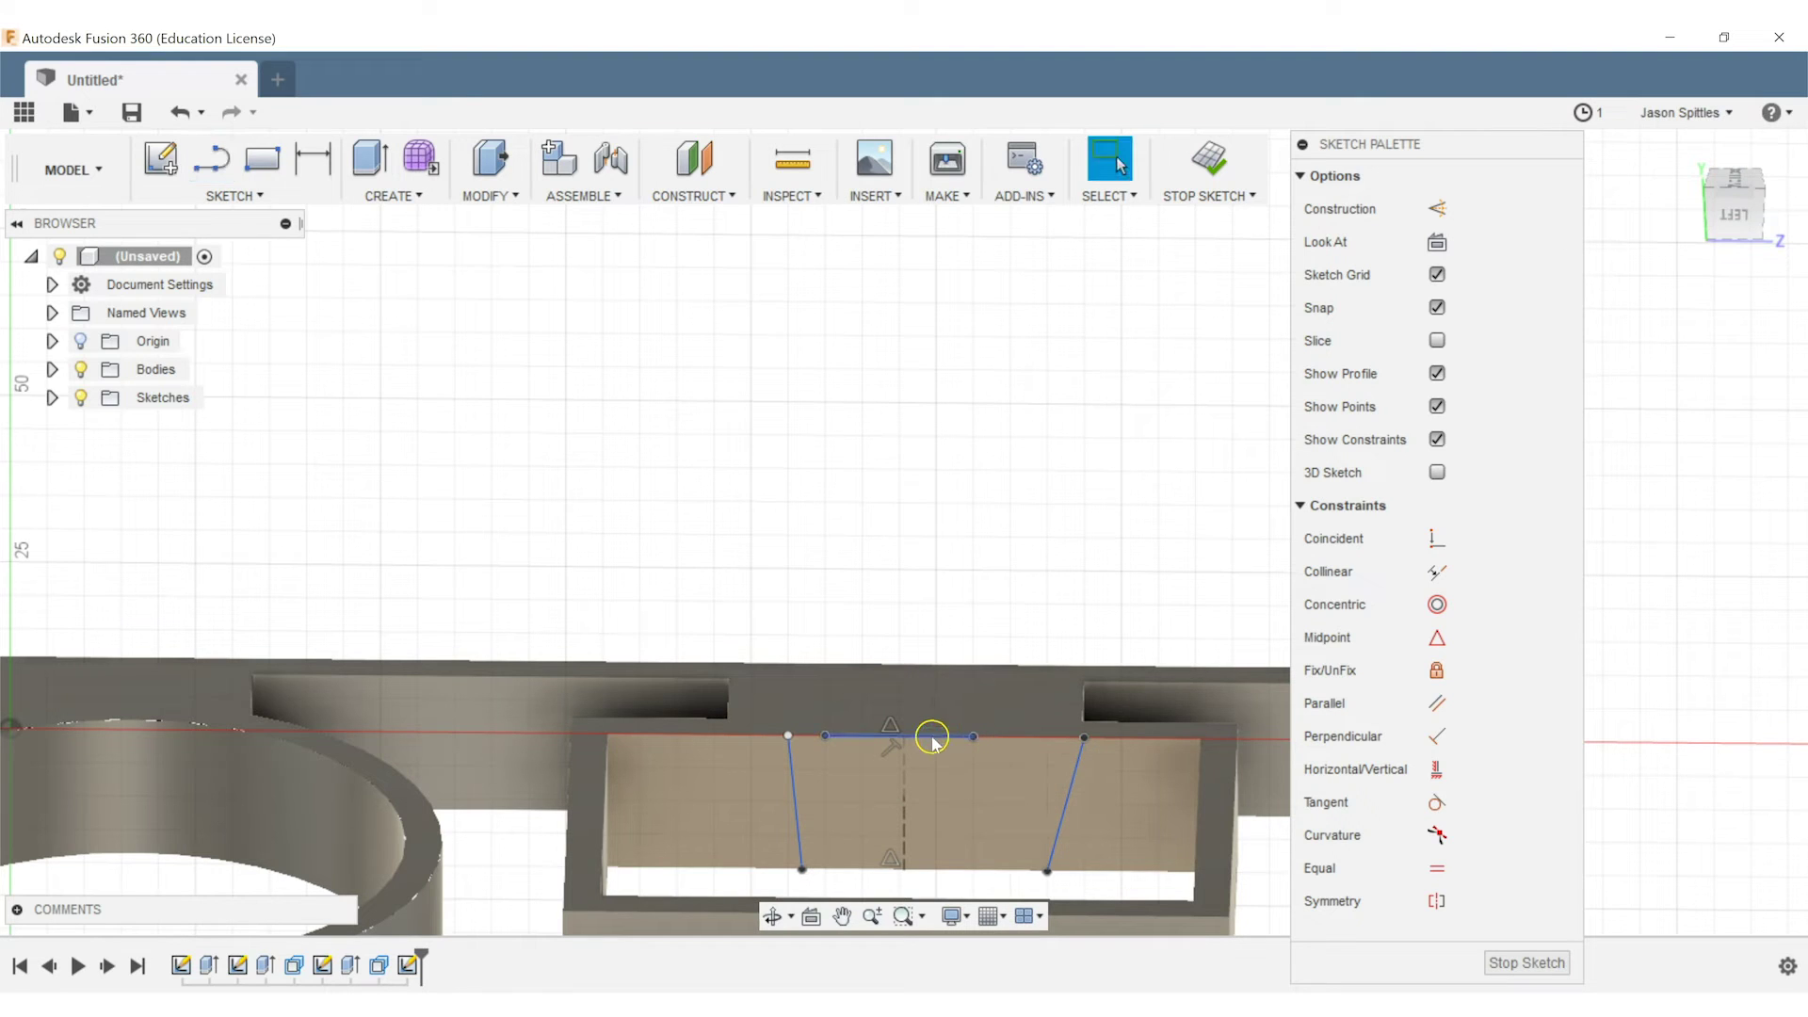
click(1435, 639)
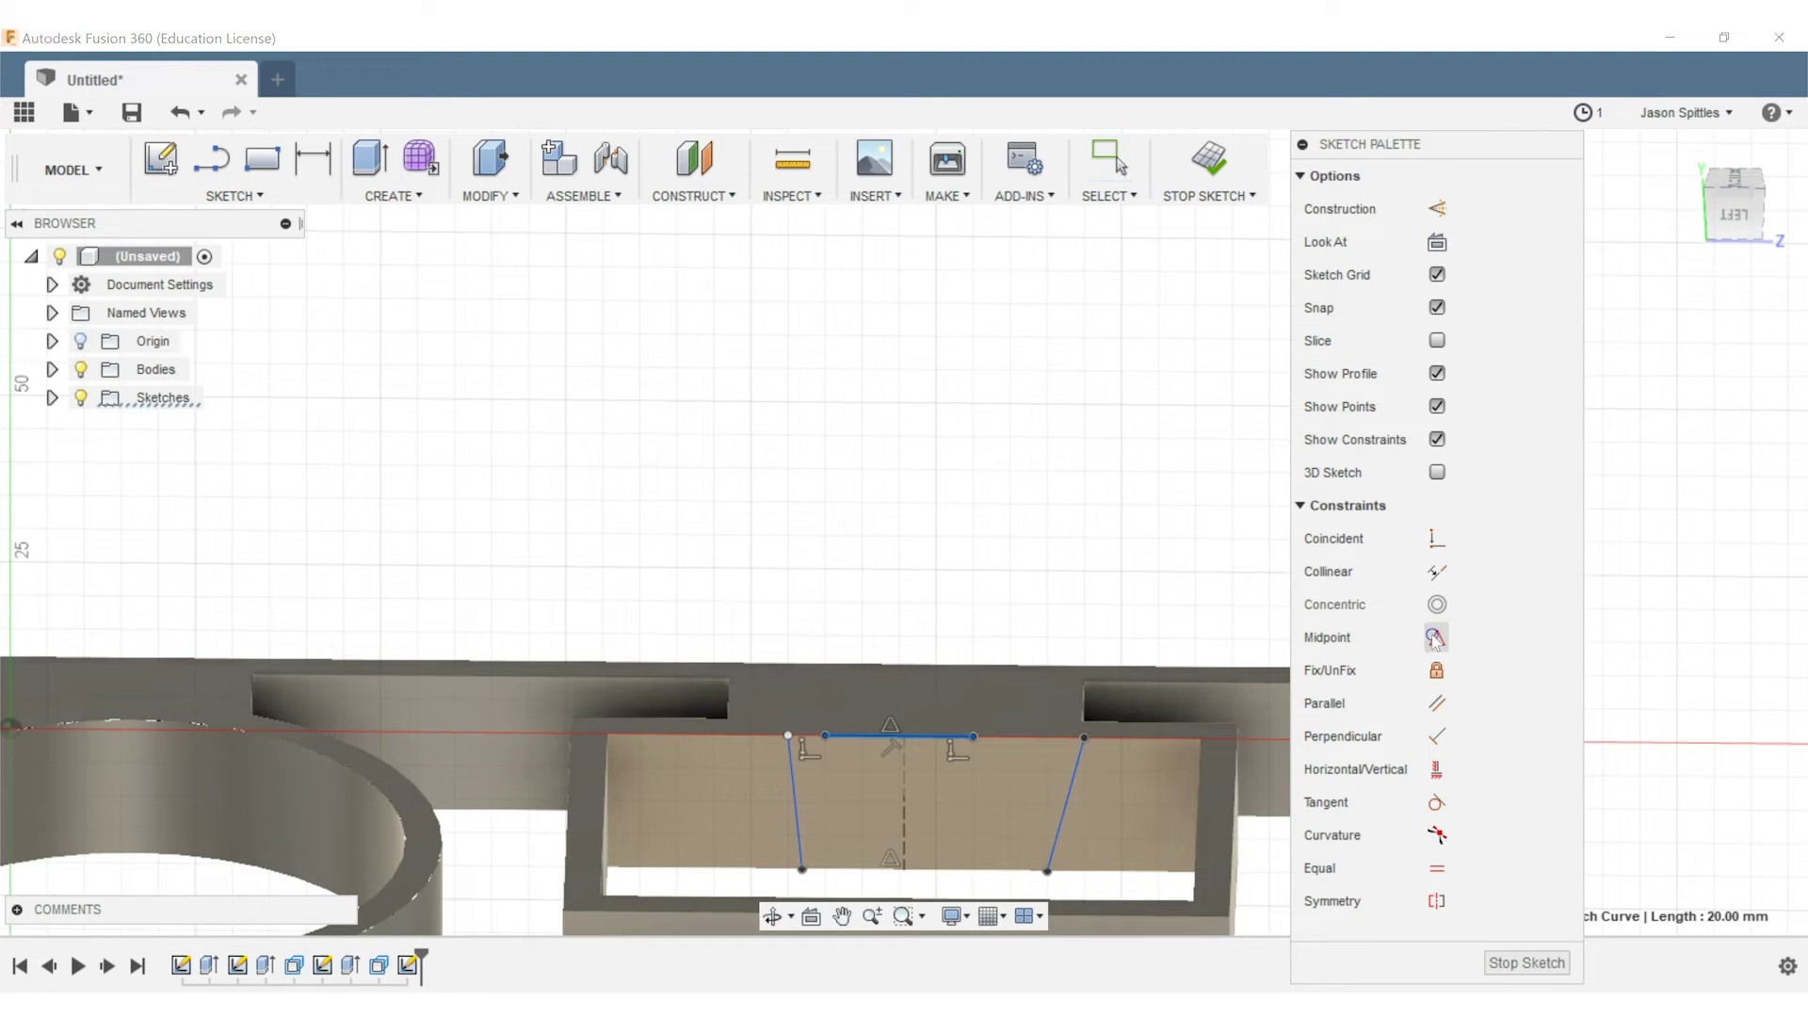
click(1026, 737)
Bring the ring-side slanted line's upper end to the near end of the 20 mm line and join them with a Coincident constraint
drag(788, 736, 814, 735)
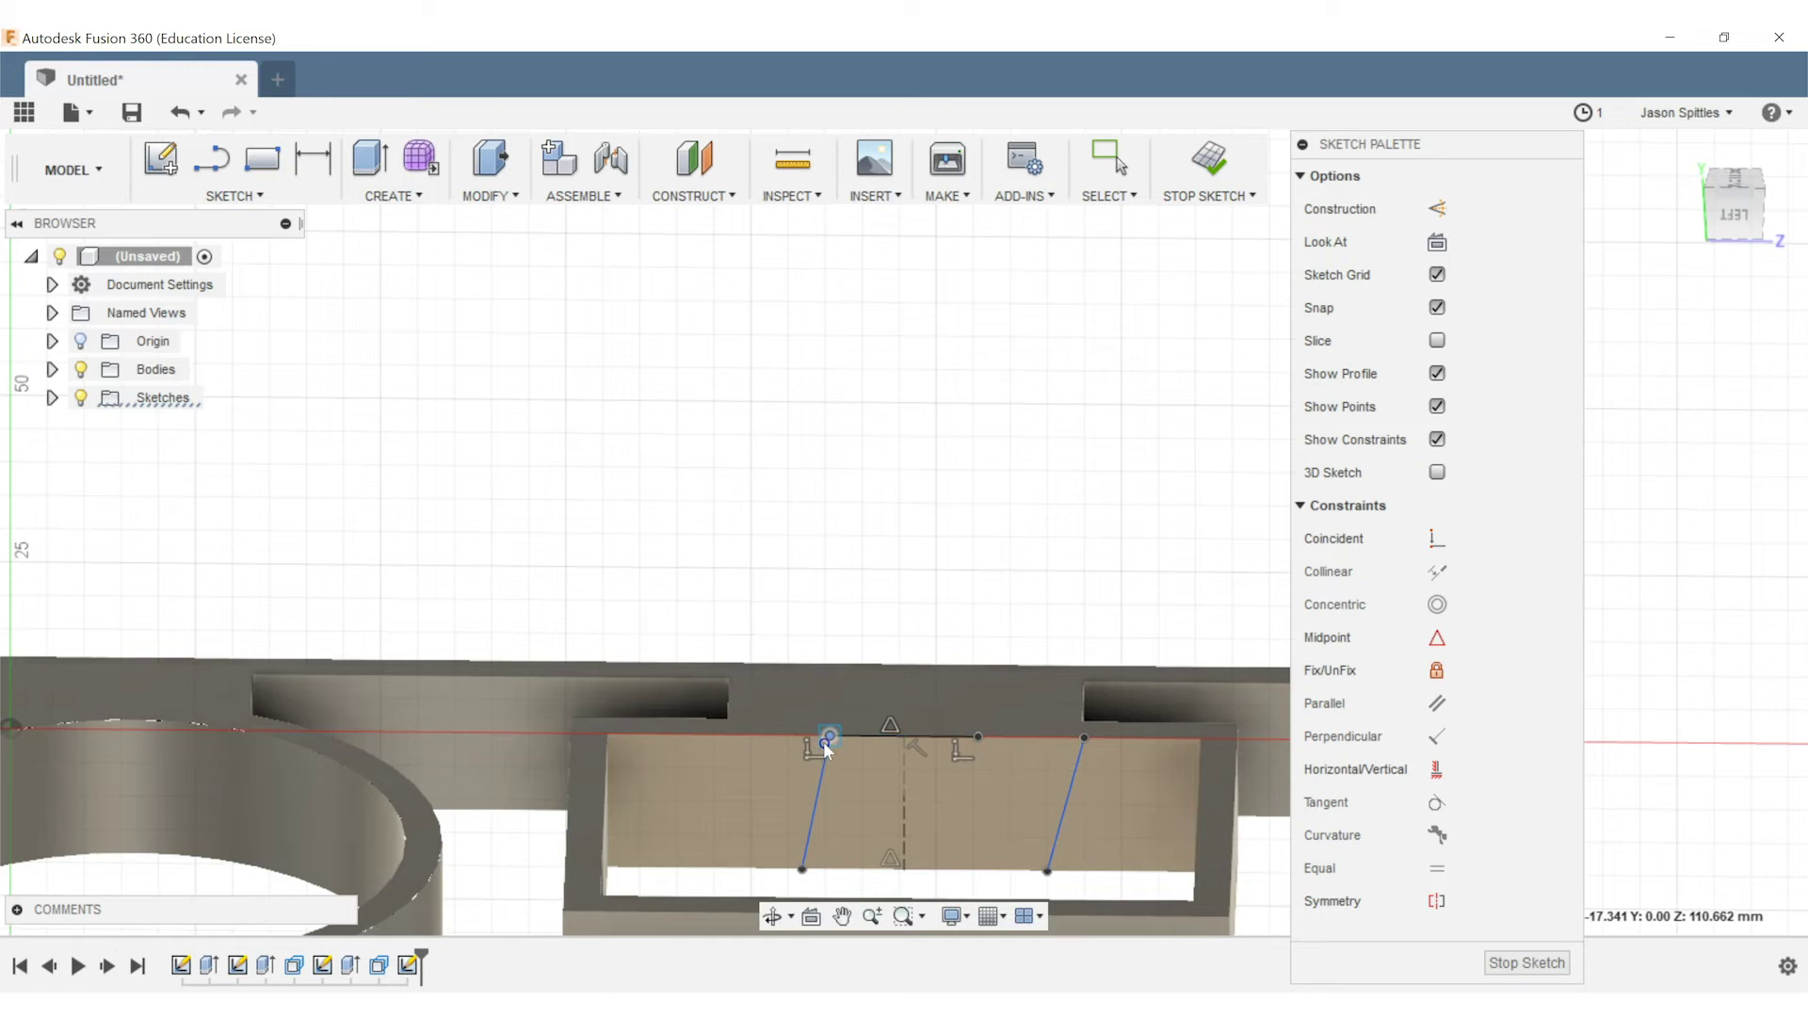
scroll(827, 737, up, 5)
key(Escape)
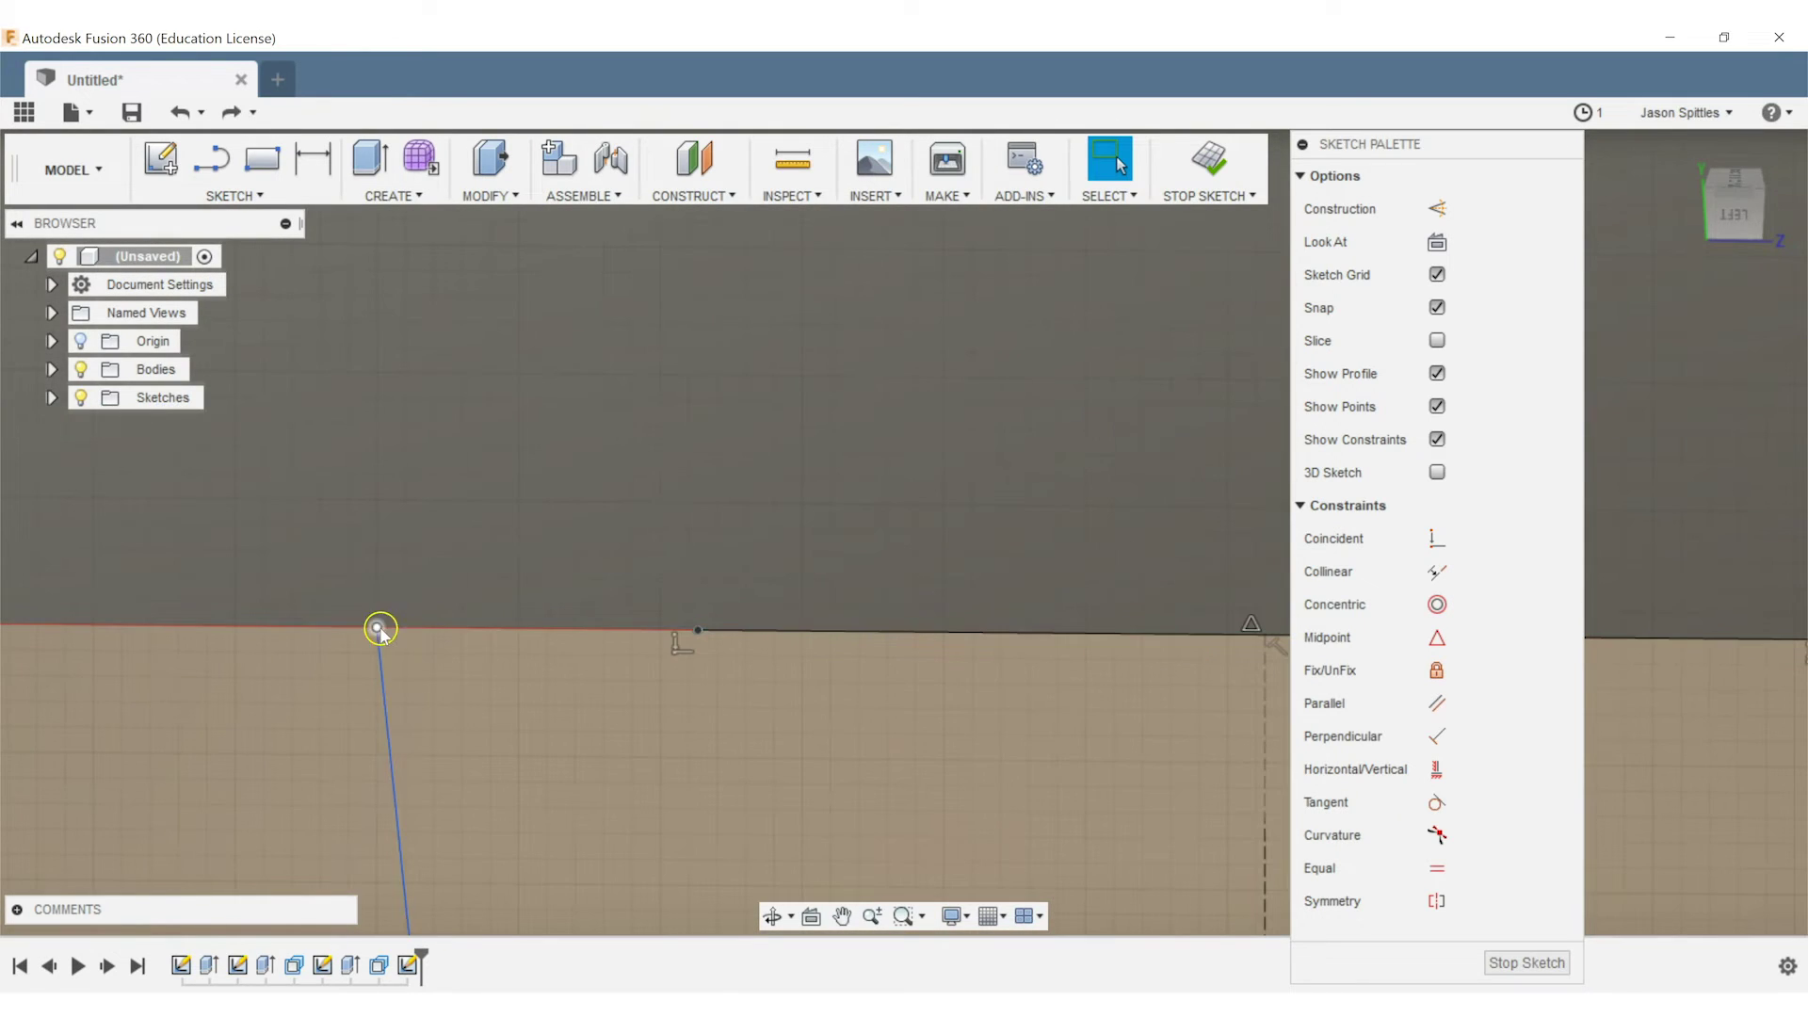
drag(378, 628, 680, 632)
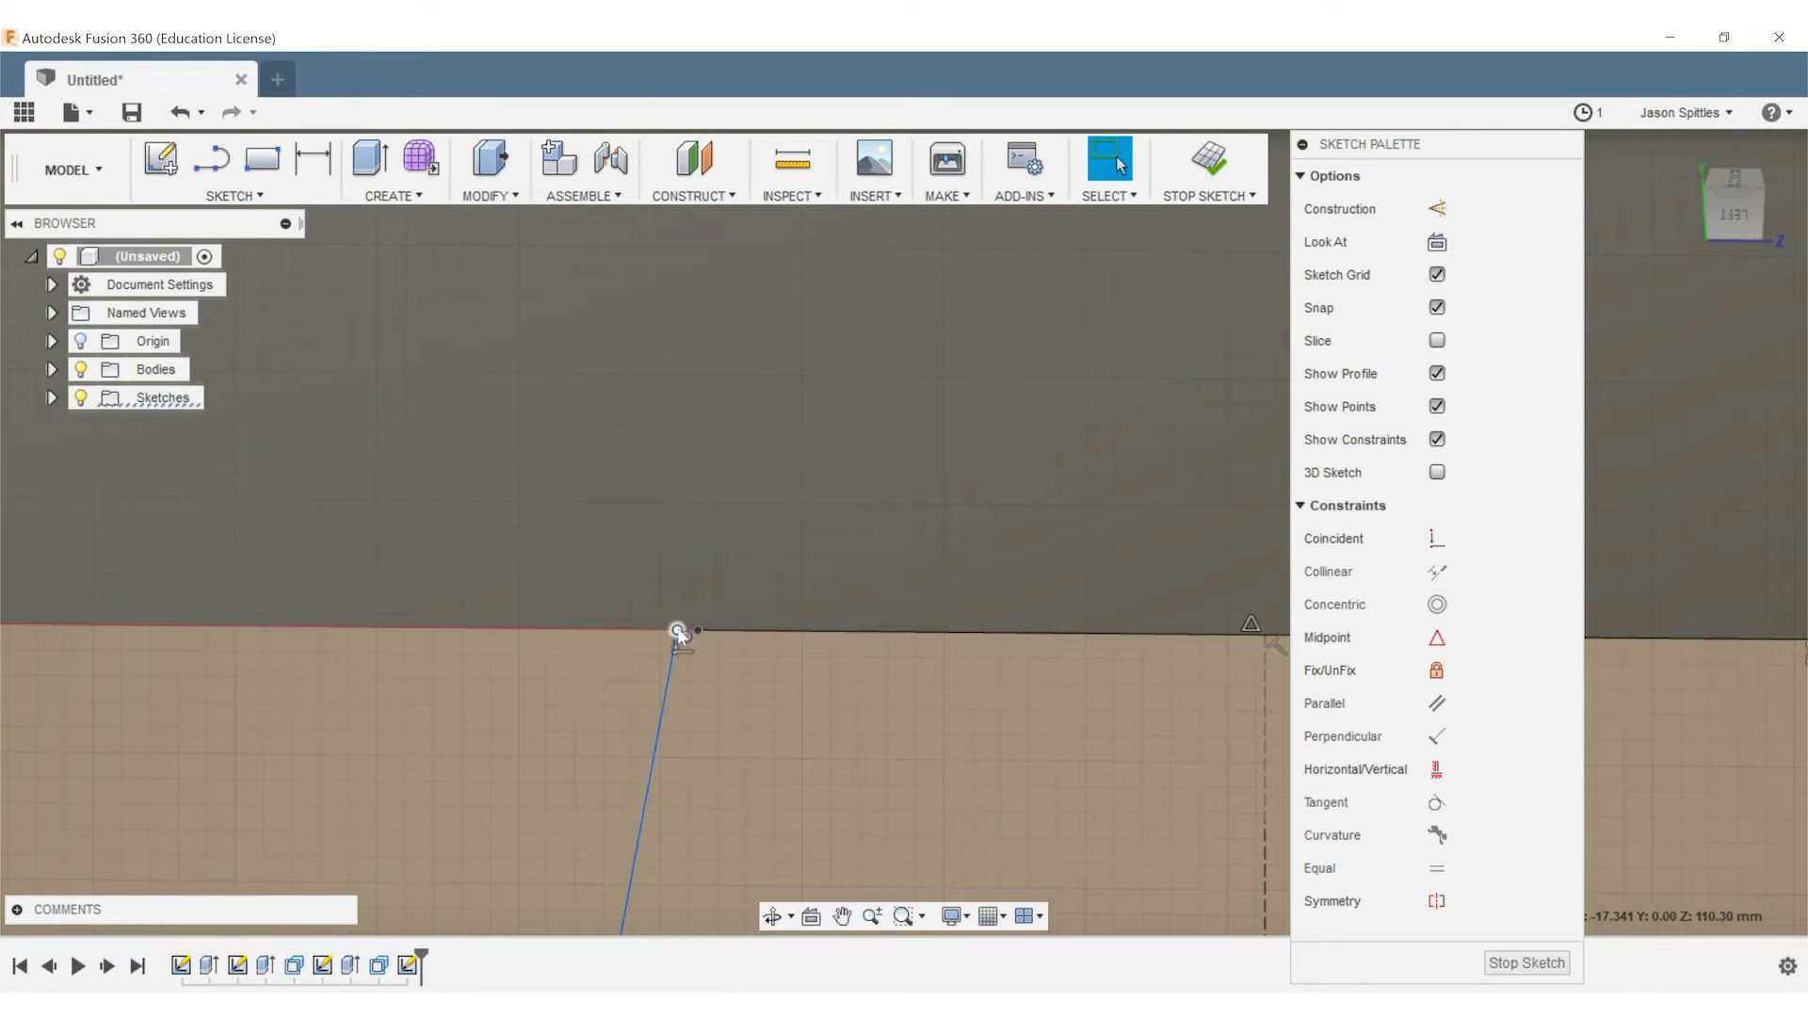
click(1435, 539)
click(697, 631)
scroll(868, 725, down, 5)
Join the other slanted line's upper end to the horizontal line with Coincident, and move its lower end so it slants outward
click(1137, 720)
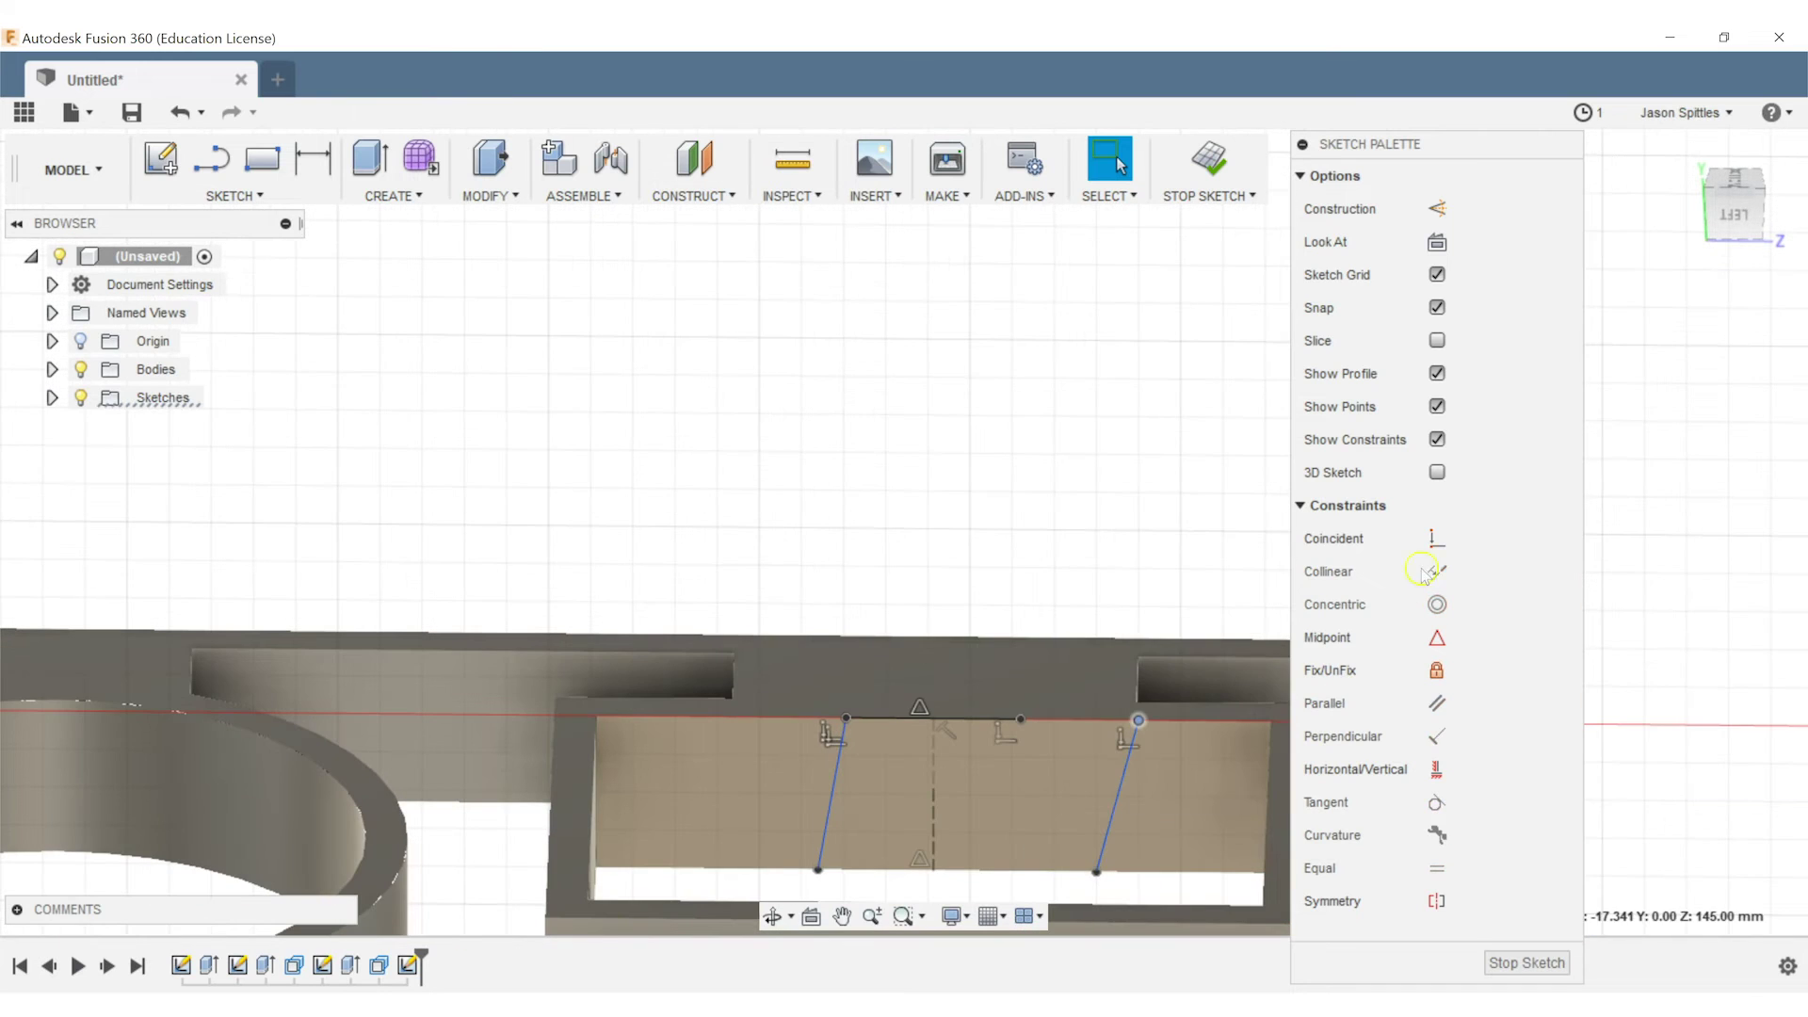
click(1435, 539)
click(1020, 719)
drag(979, 871, 1050, 868)
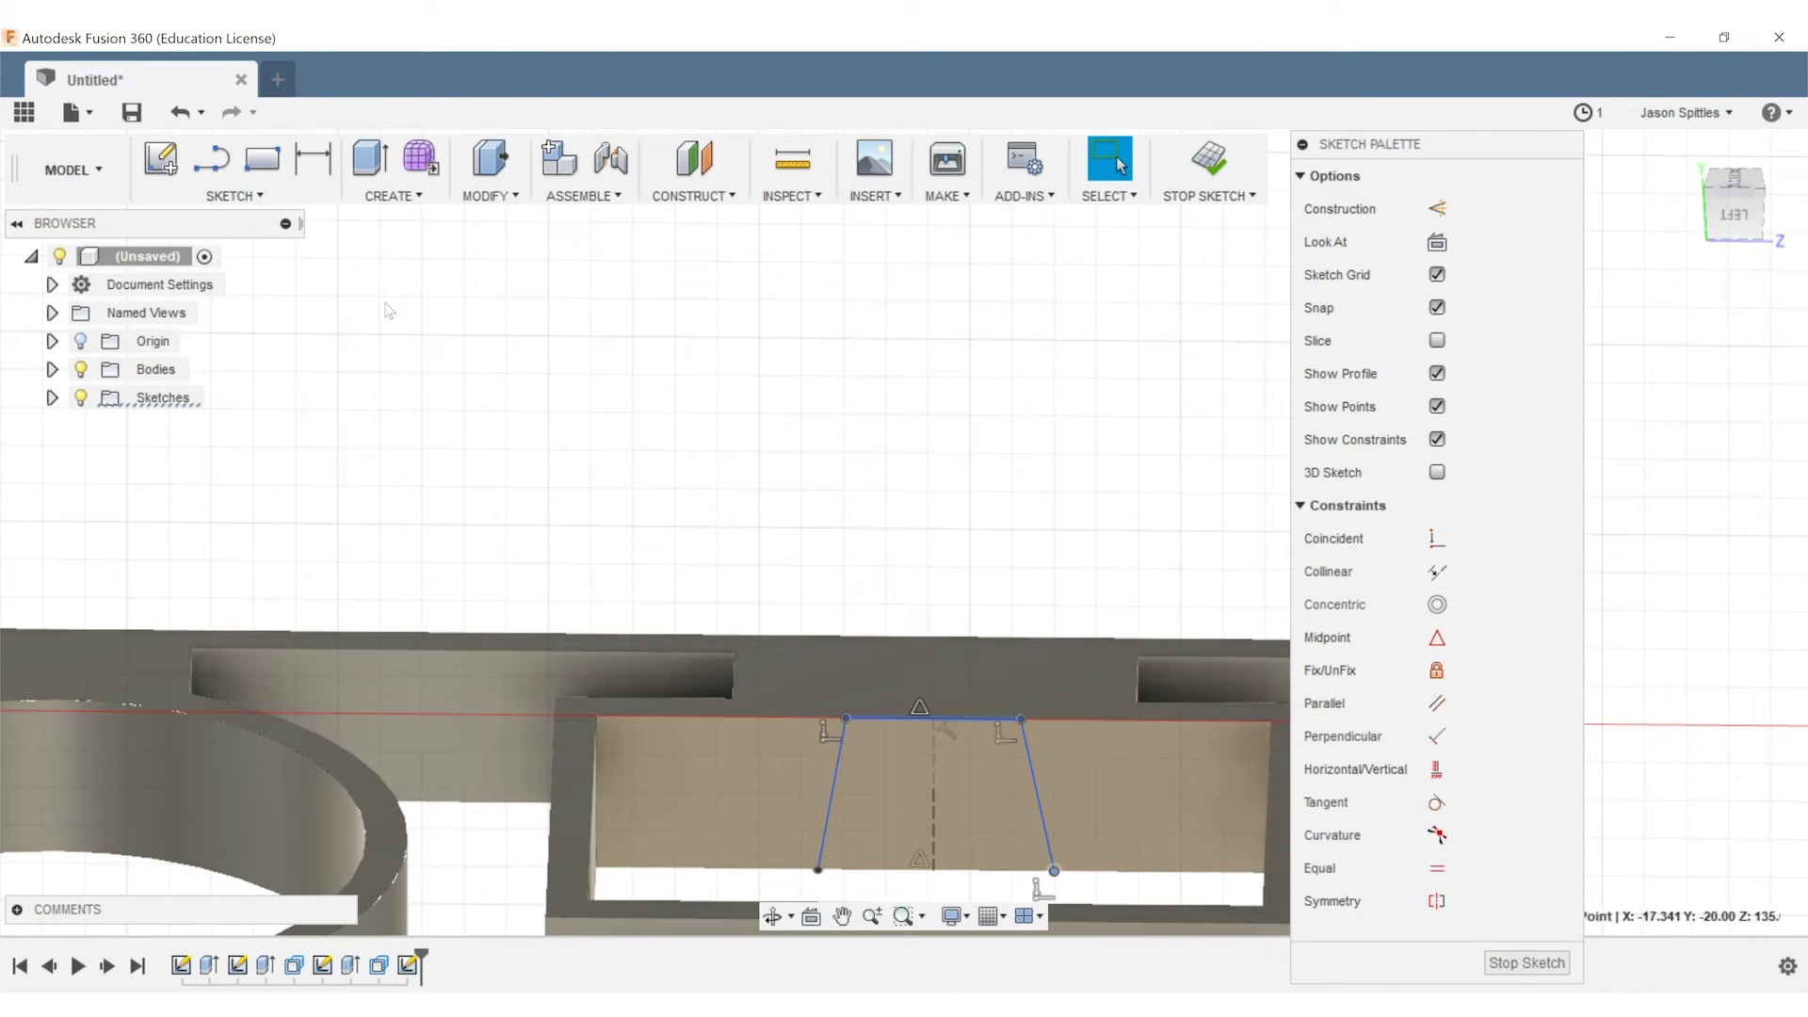
Dimension the upper horizontal line to 20 mm
key(d)
click(945, 717)
click(923, 612)
text(20.723872)
key(Return)
Delete the midpoint constraint at the construction line's upper end and reapply Midpoint to the 20 mm line
scroll(1005, 735, up, 5)
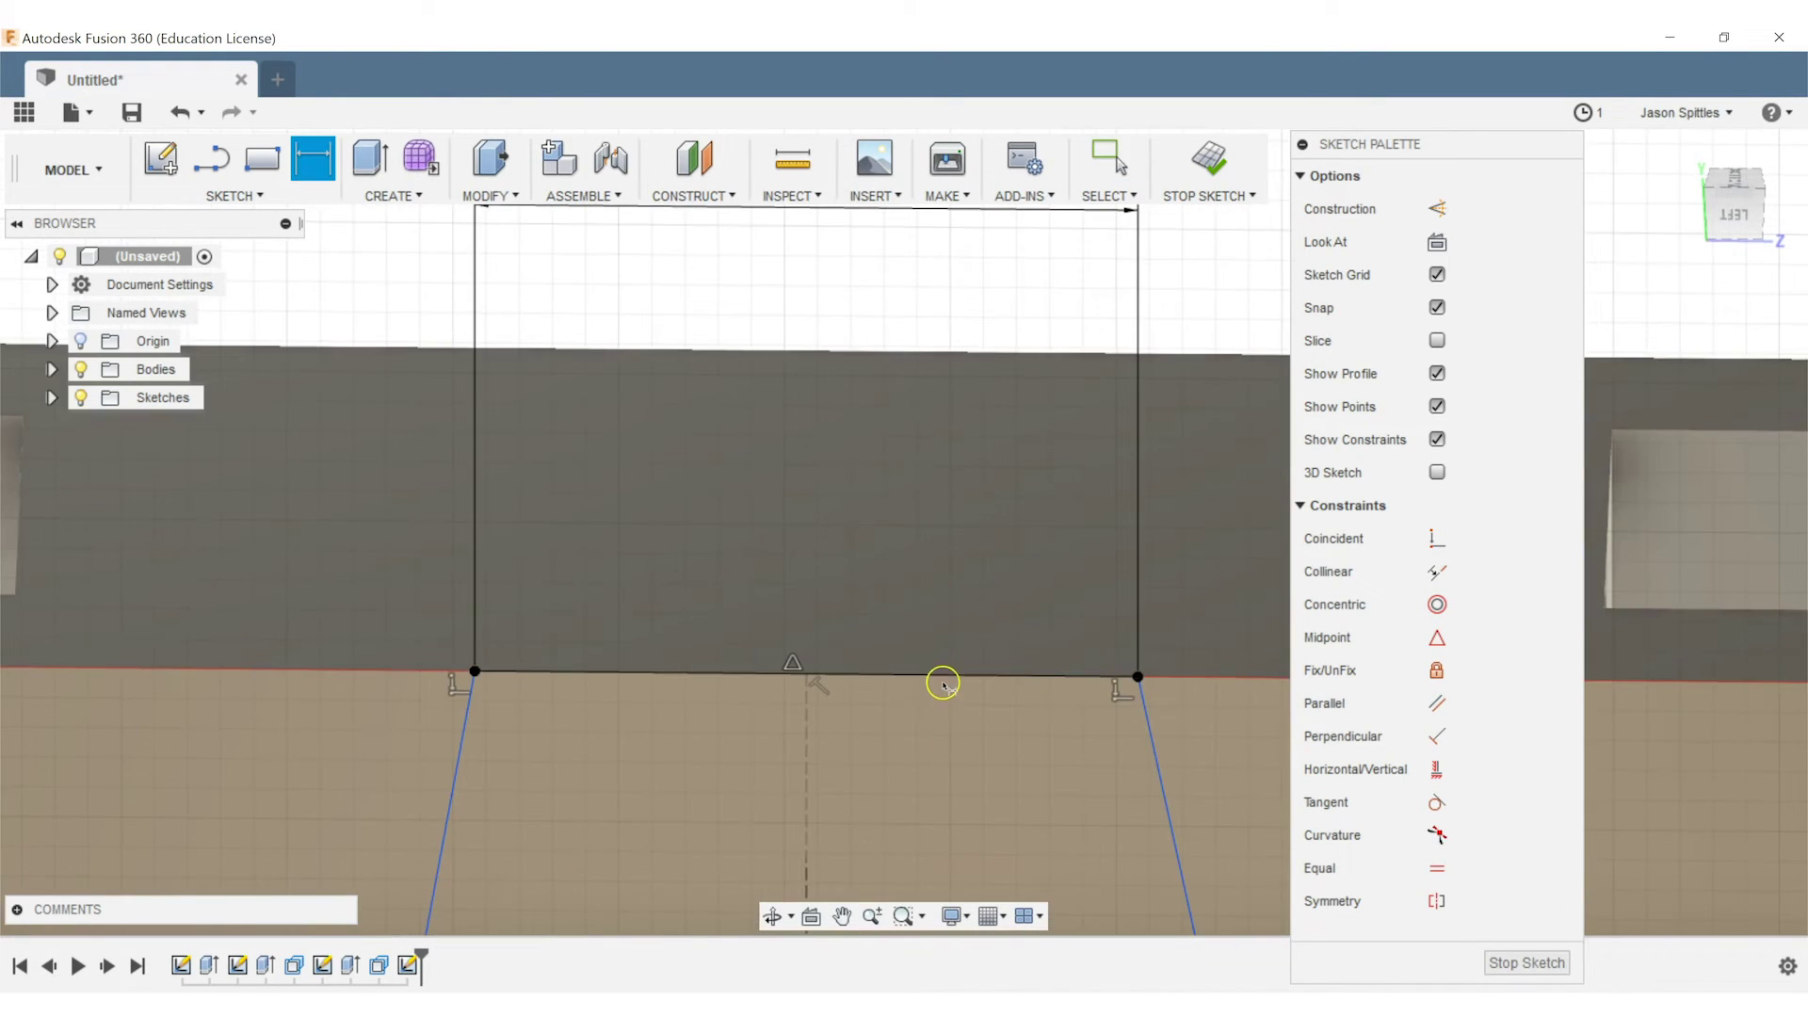
click(942, 683)
click(816, 658)
click(1098, 621)
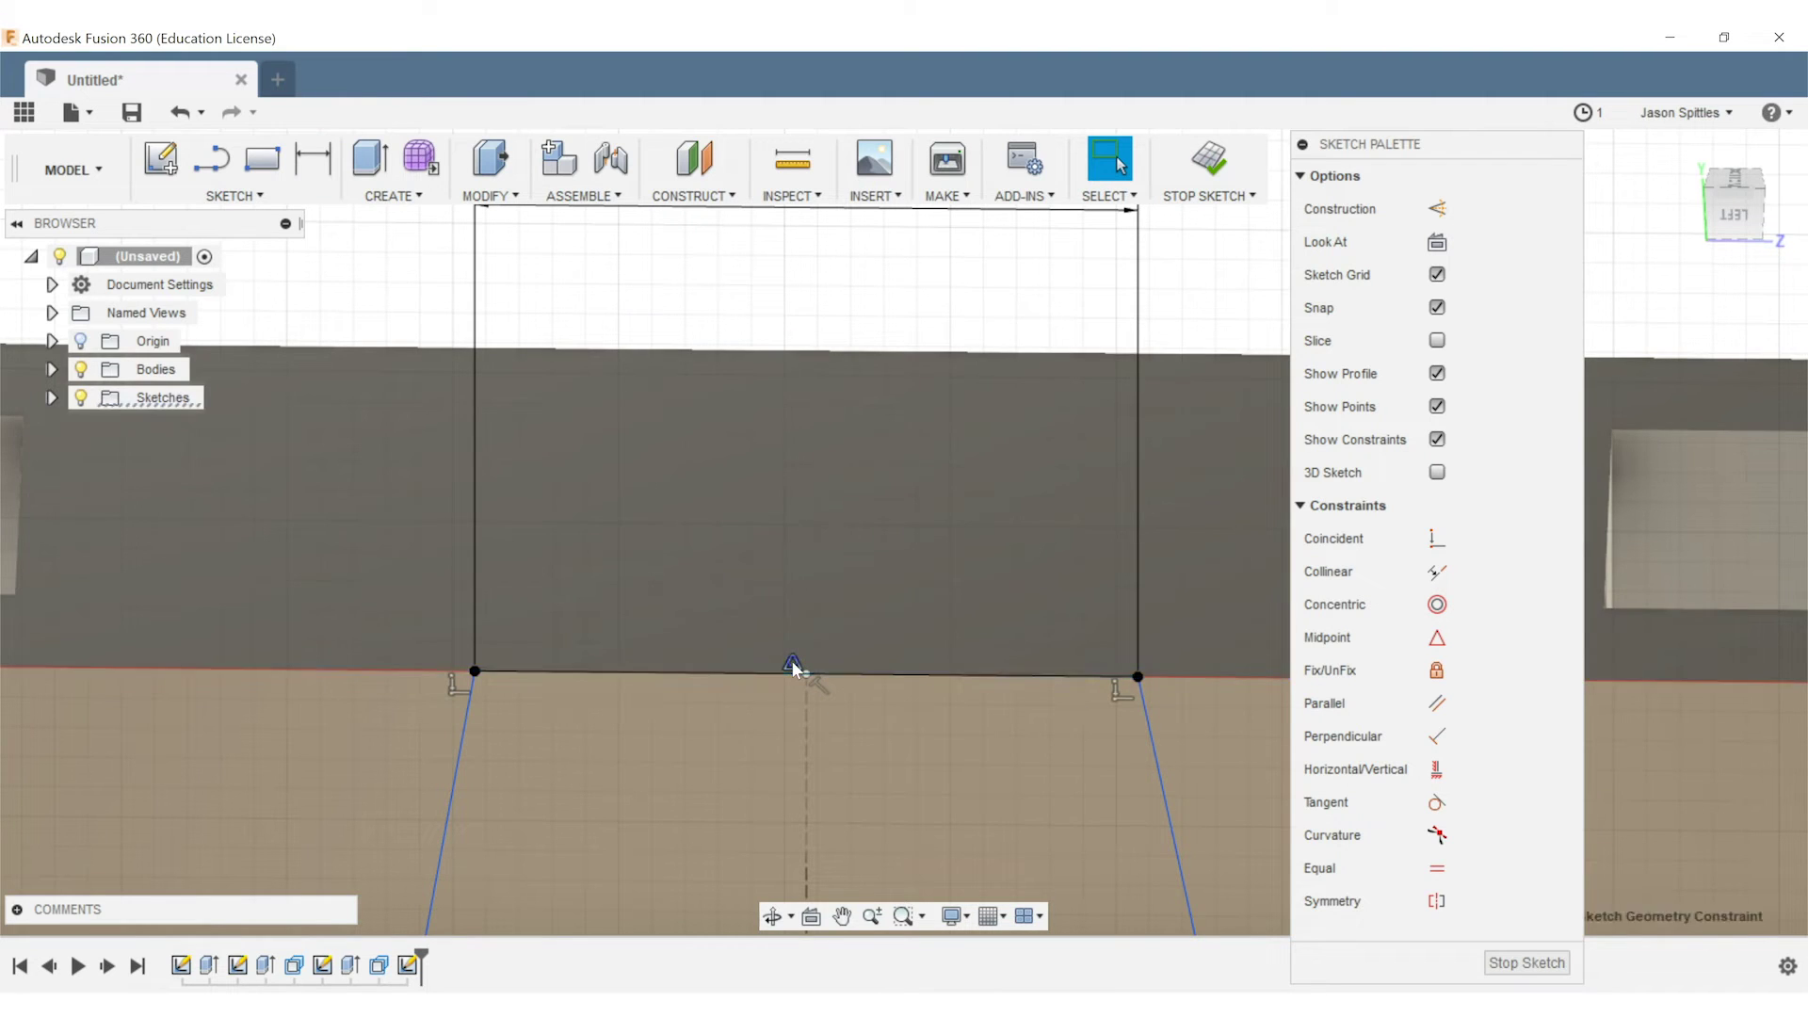
key(Delete)
click(922, 674)
click(1440, 637)
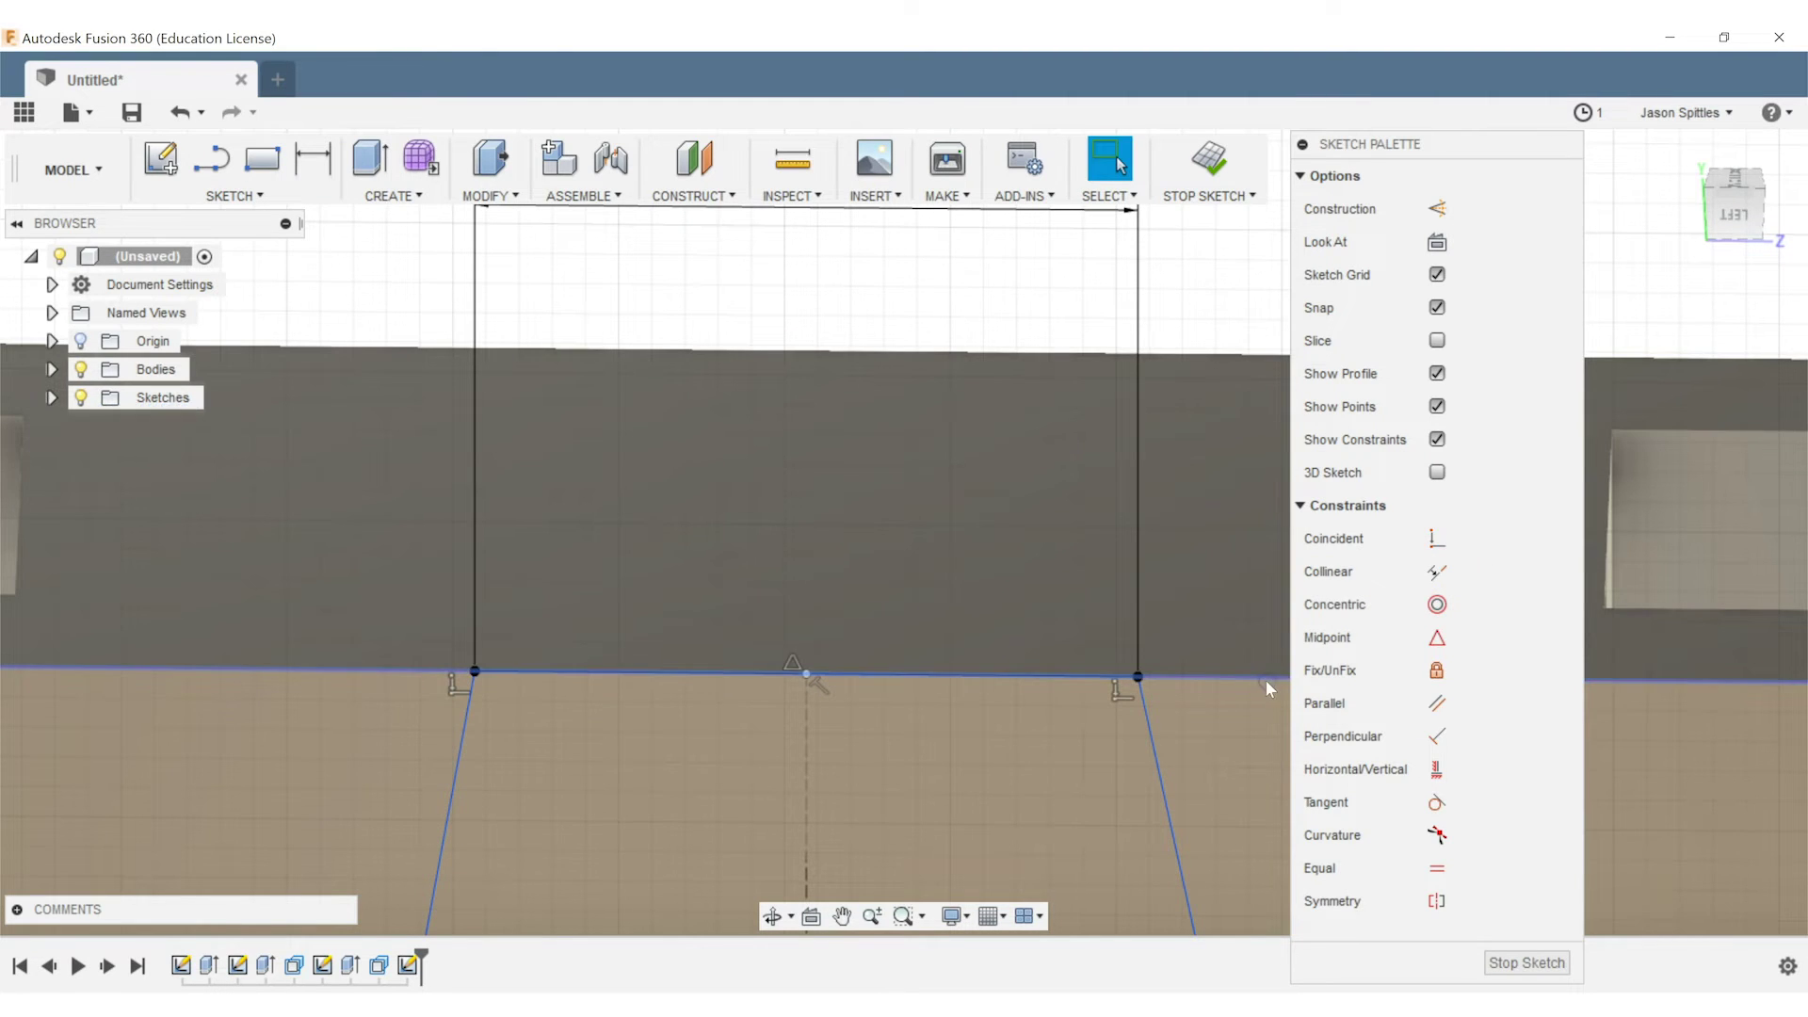
scroll(1087, 688, down, 4)
middle_drag(1088, 689, 1072, 524)
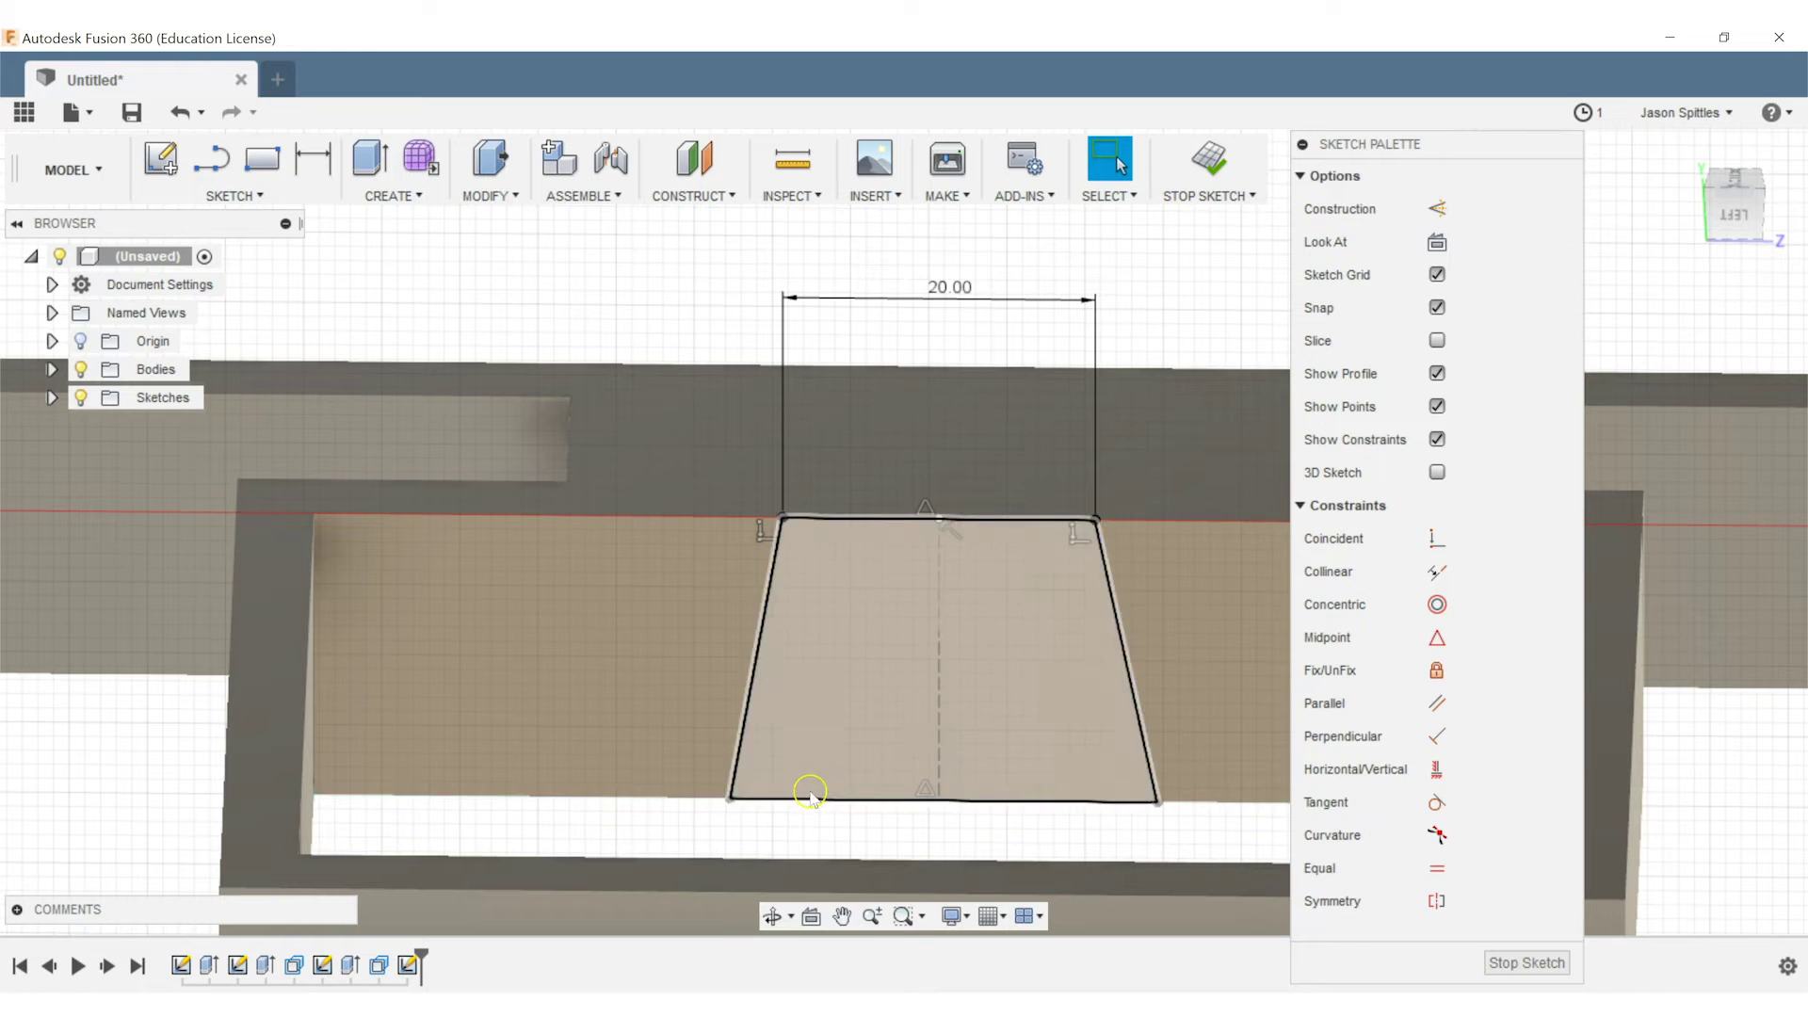
Close the tapered profile with a horizontal line between the lower ends of the two slanted lines
click(811, 796)
click(809, 822)
key(l)
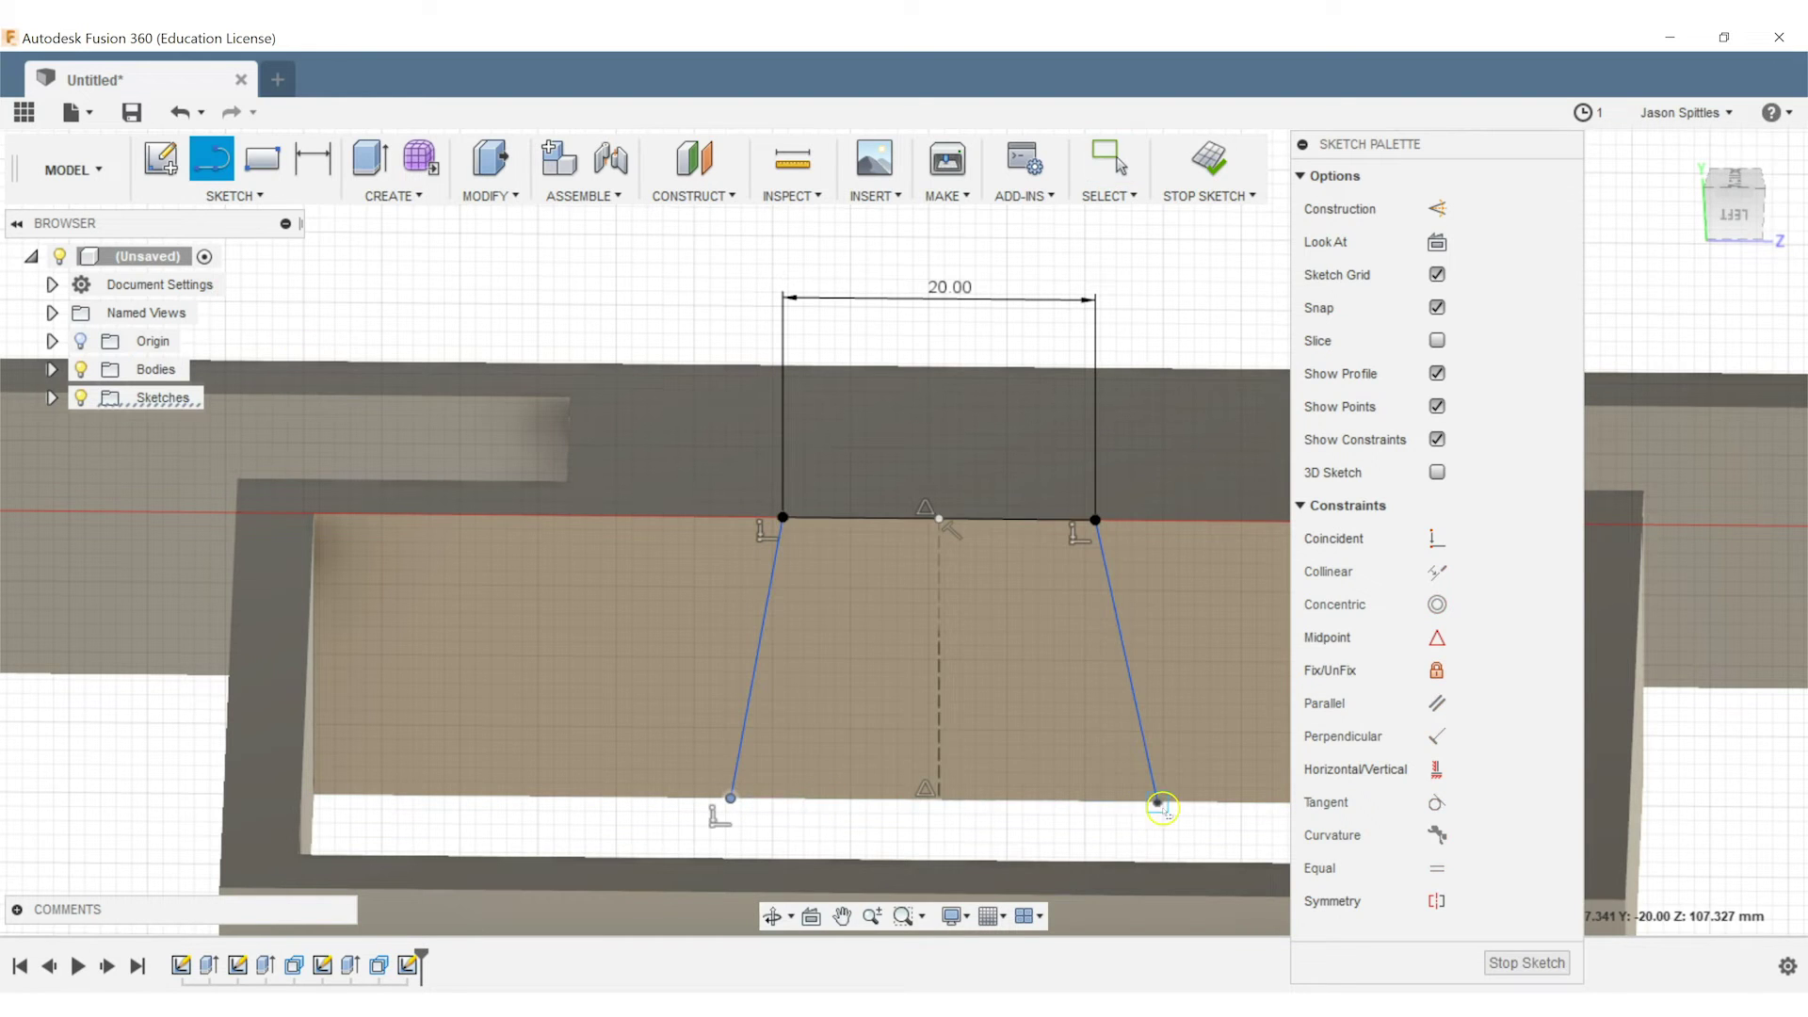
click(1157, 802)
key(Escape)
click(1157, 802)
key(Escape)
key(l)
click(1157, 802)
click(729, 799)
key(Escape)
Set the lower horizontal line's length to 25 mm, centred on the construction line, and finish the sketch
click(968, 802)
key(d)
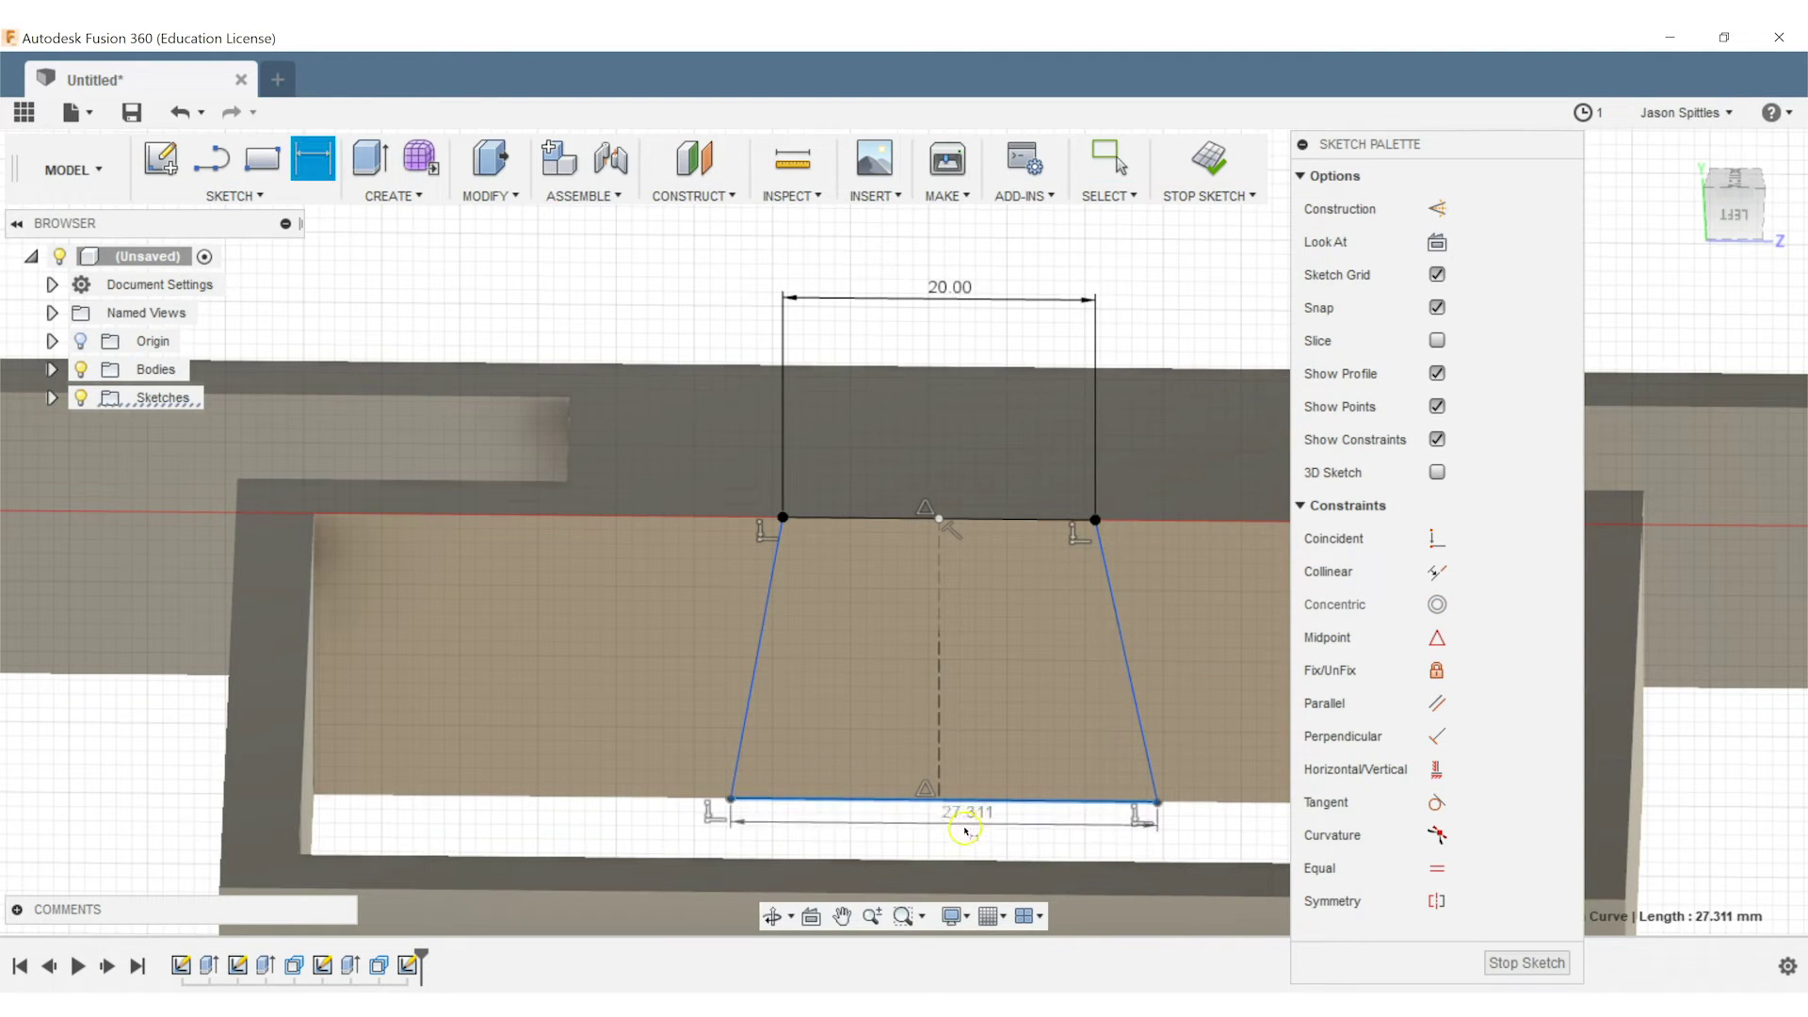
click(960, 830)
text(25)
key(Return)
key(Escape)
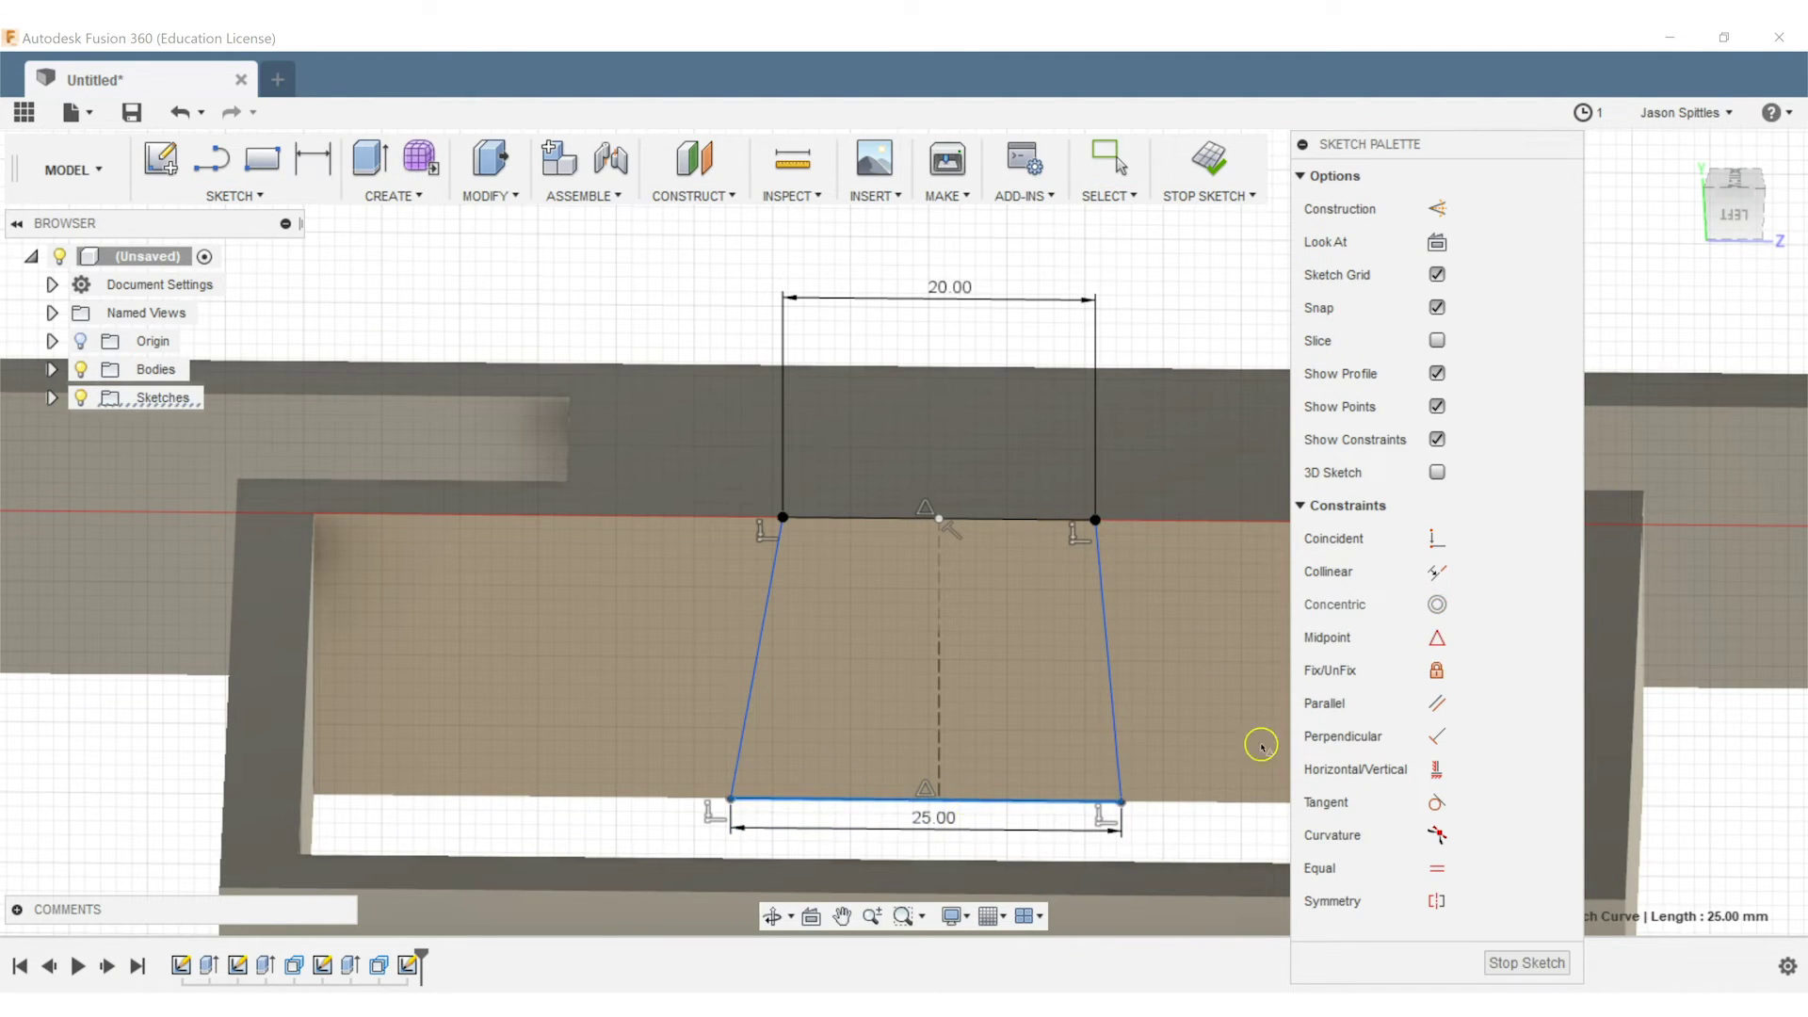
click(1526, 962)
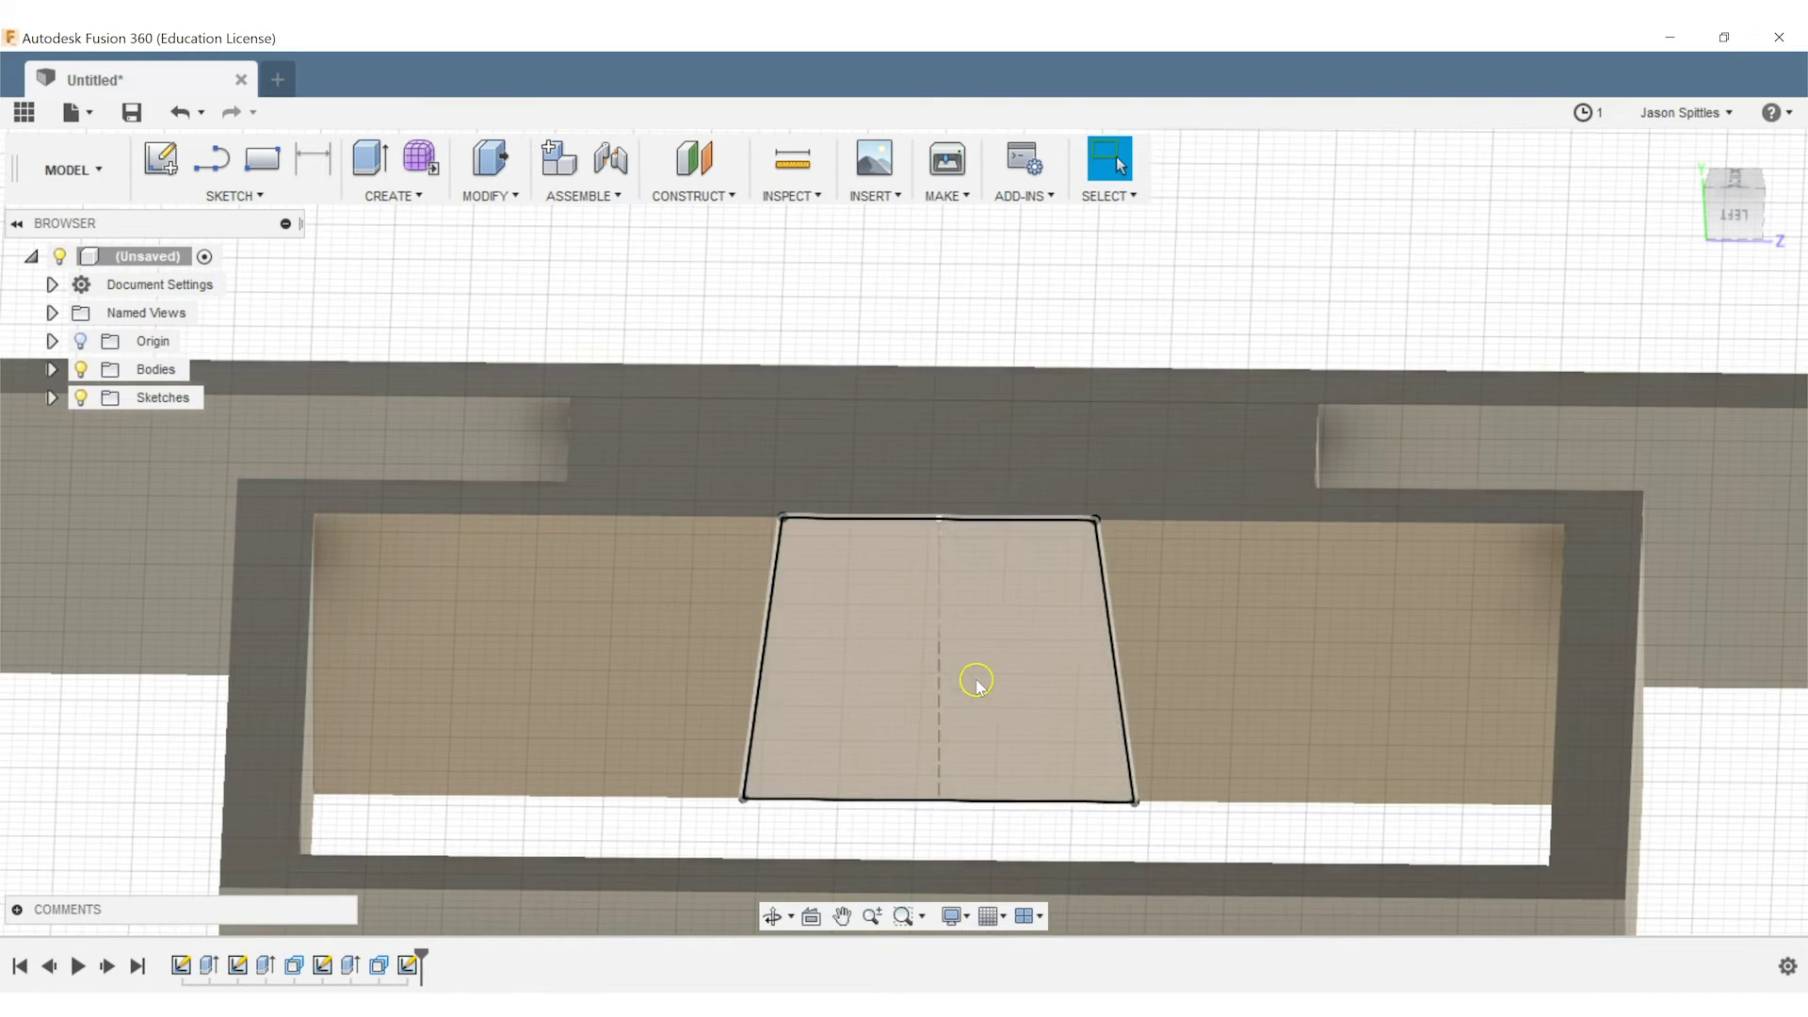
Extrude the tapered profile 50 mm across the frame's opening with the Join operation
click(978, 678)
key(e)
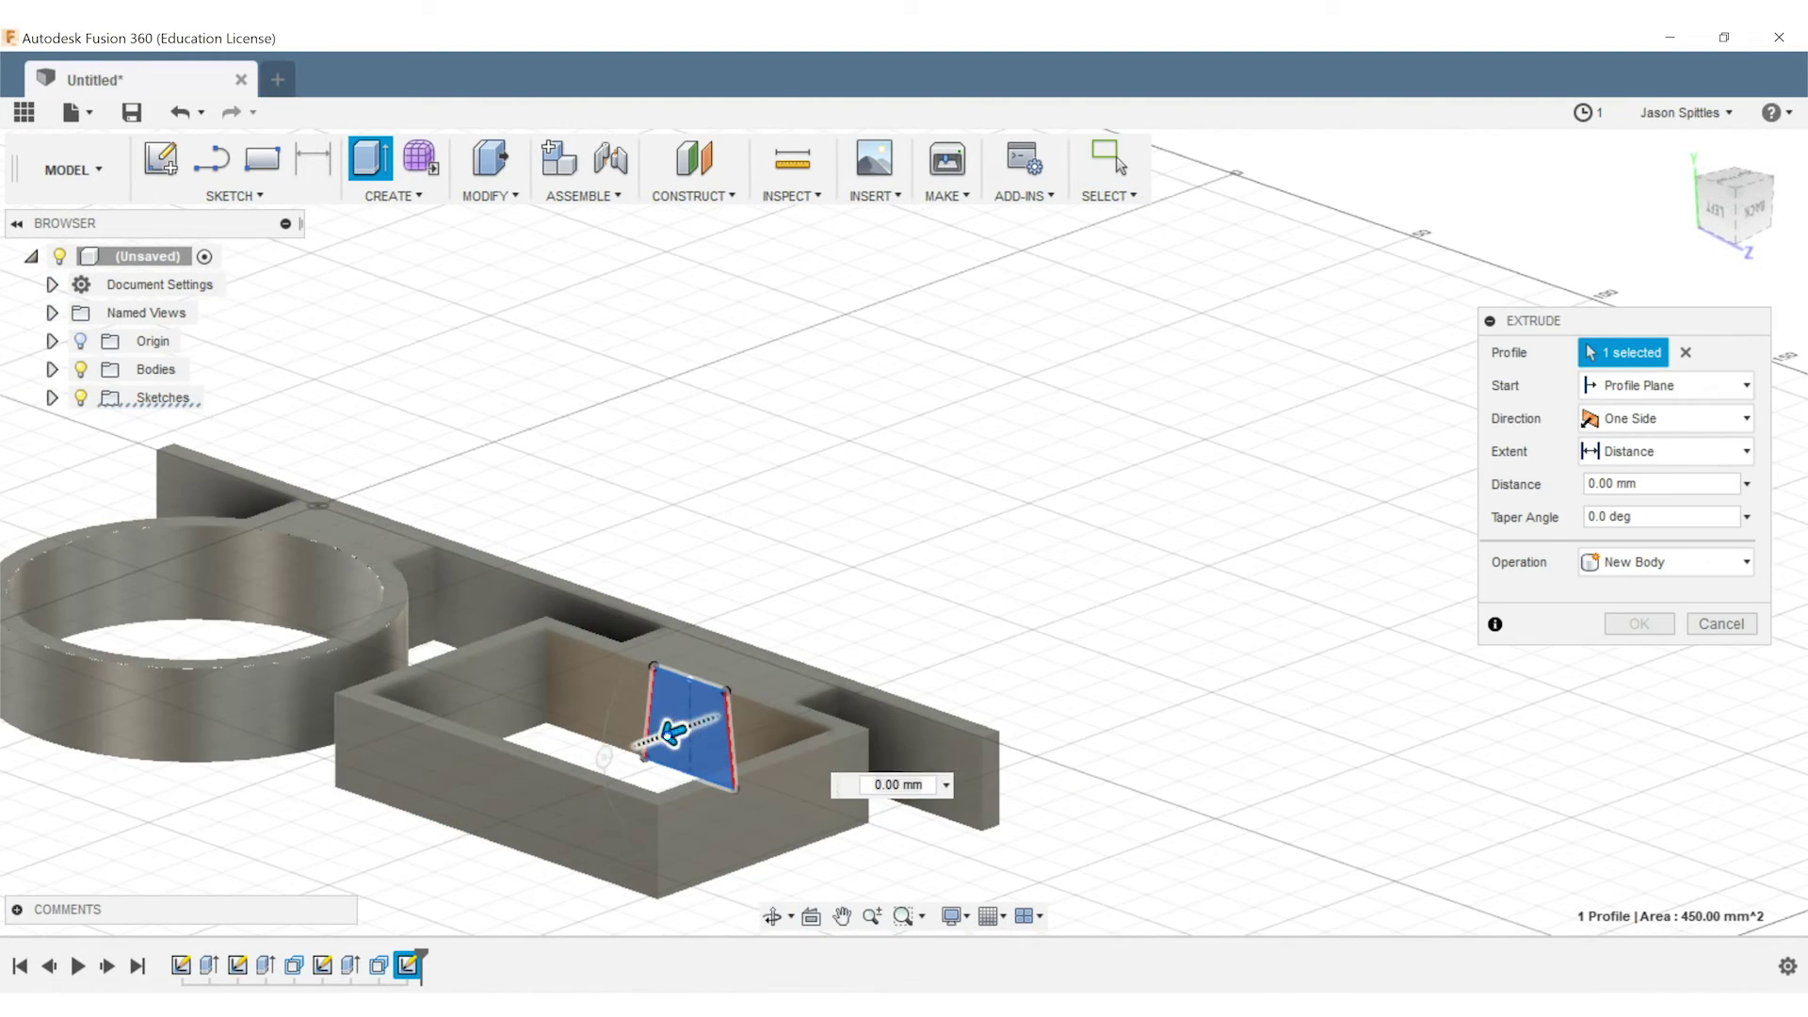
drag(599, 758, 497, 794)
shift+middle_drag(865, 832, 1206, 721)
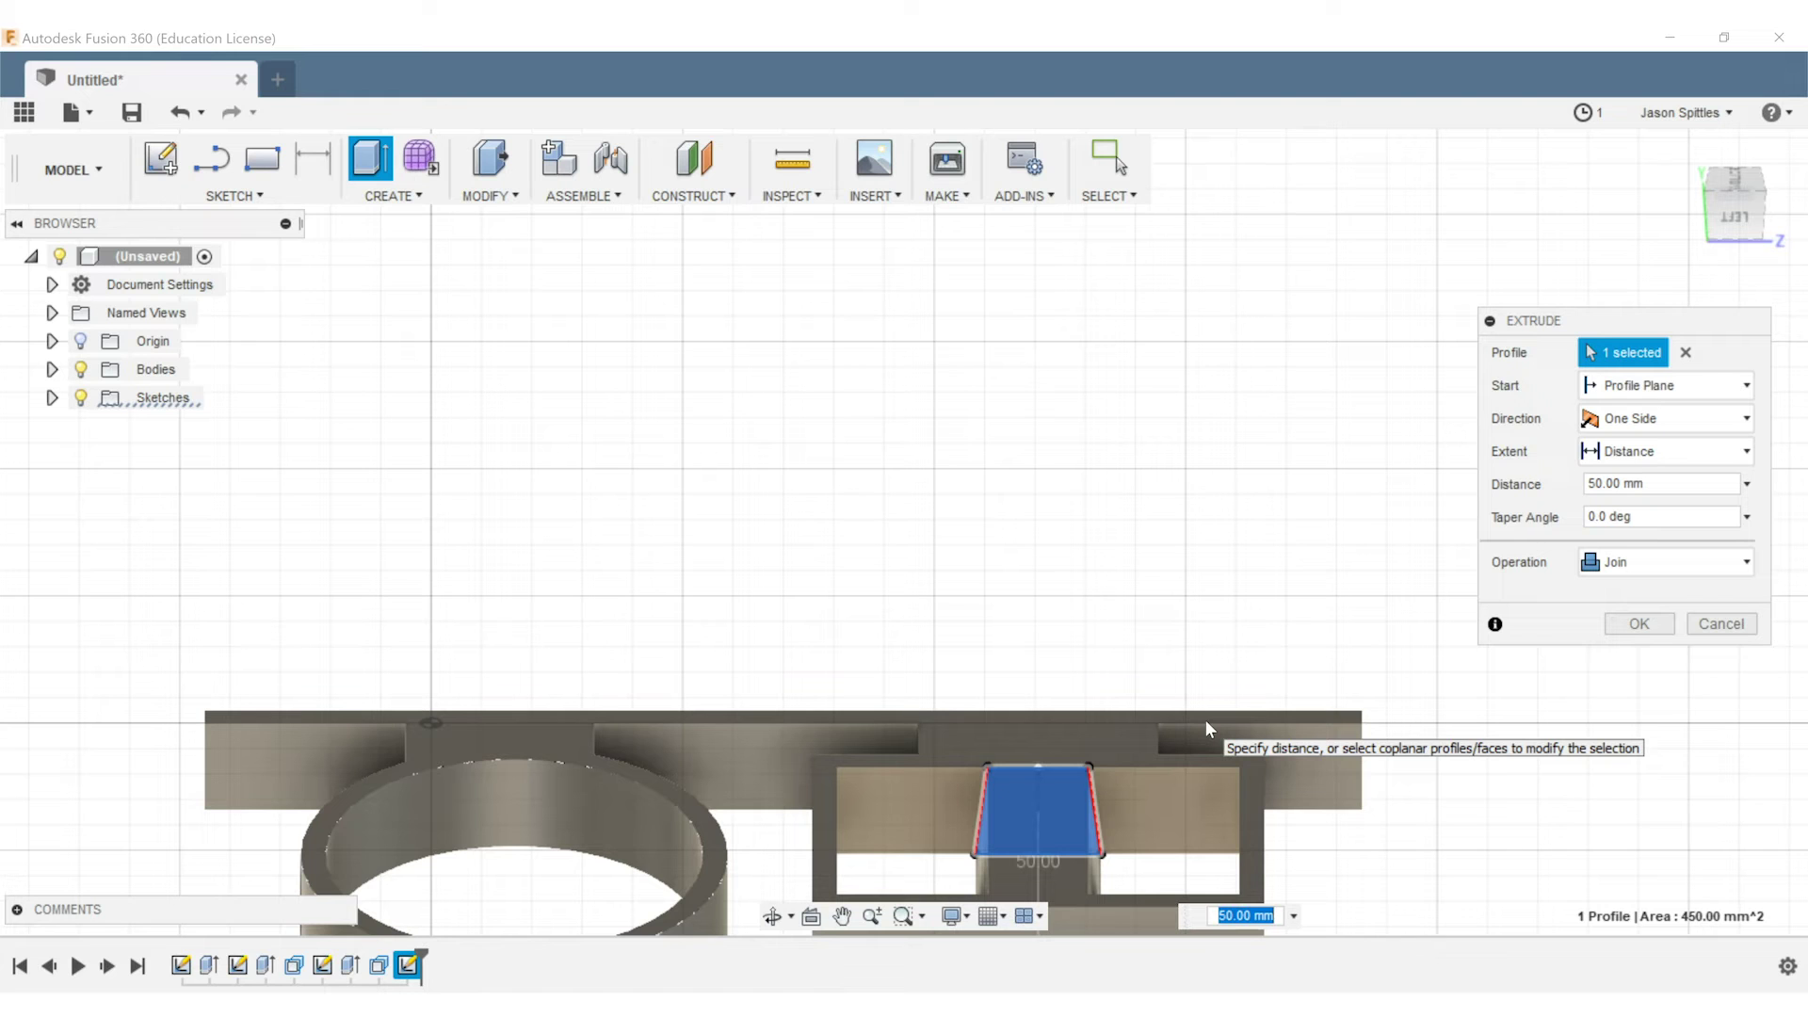
key(Return)
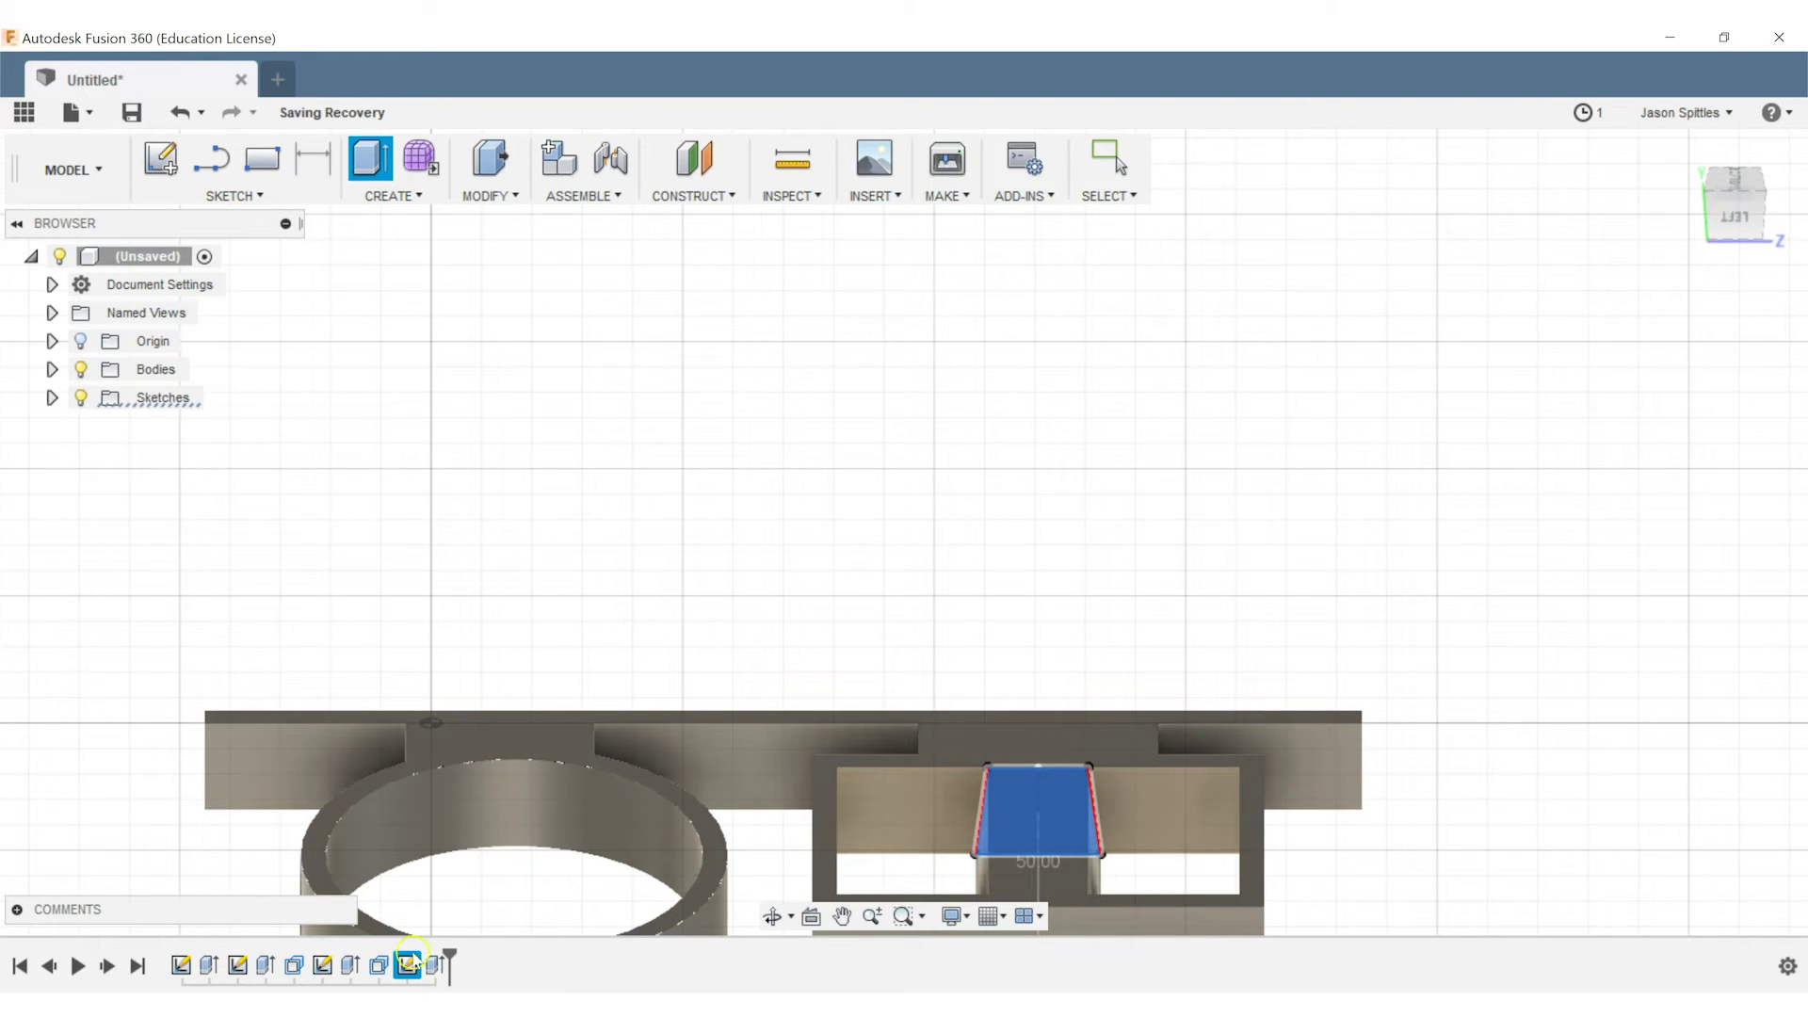
Edit the tapered sketch to revise the 25 mm dimension of its lower line, and finish the sketch
right_click(408, 962)
click(466, 726)
scroll(1037, 770, up, 3)
double_click(1035, 820)
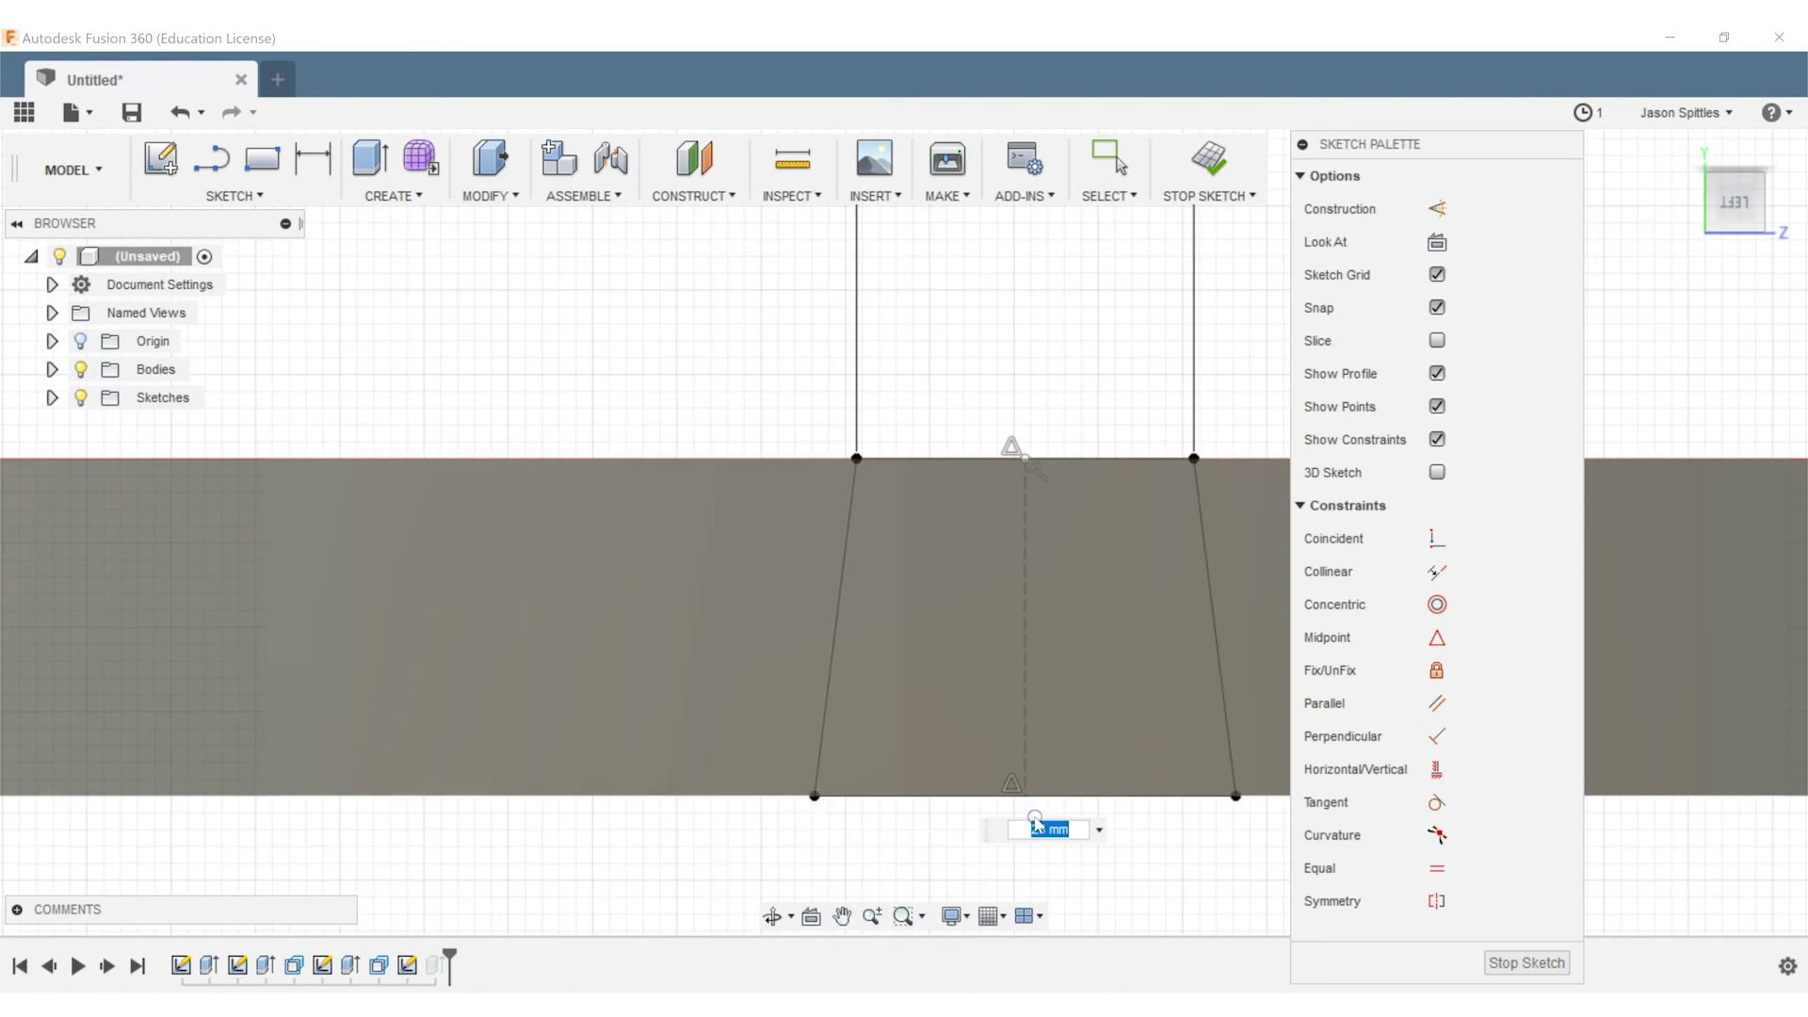
key(Return)
click(1525, 964)
Draft the ring's inner face by 10 degrees, using the holder's flat face that spans bar, ring and frame as the plane
scroll(1158, 835, down, 3)
mouse_move(1158, 835)
shift+middle_down()
mouse_move(1037, 684)
mouse_move(1040, 795)
mouse_move(1139, 420)
mouse_move(936, 630)
mouse_move(1356, 658)
mouse_move(746, 480)
shift+middle_up()
scroll(1037, 683, down, 5)
click(488, 195)
click(524, 362)
click(689, 394)
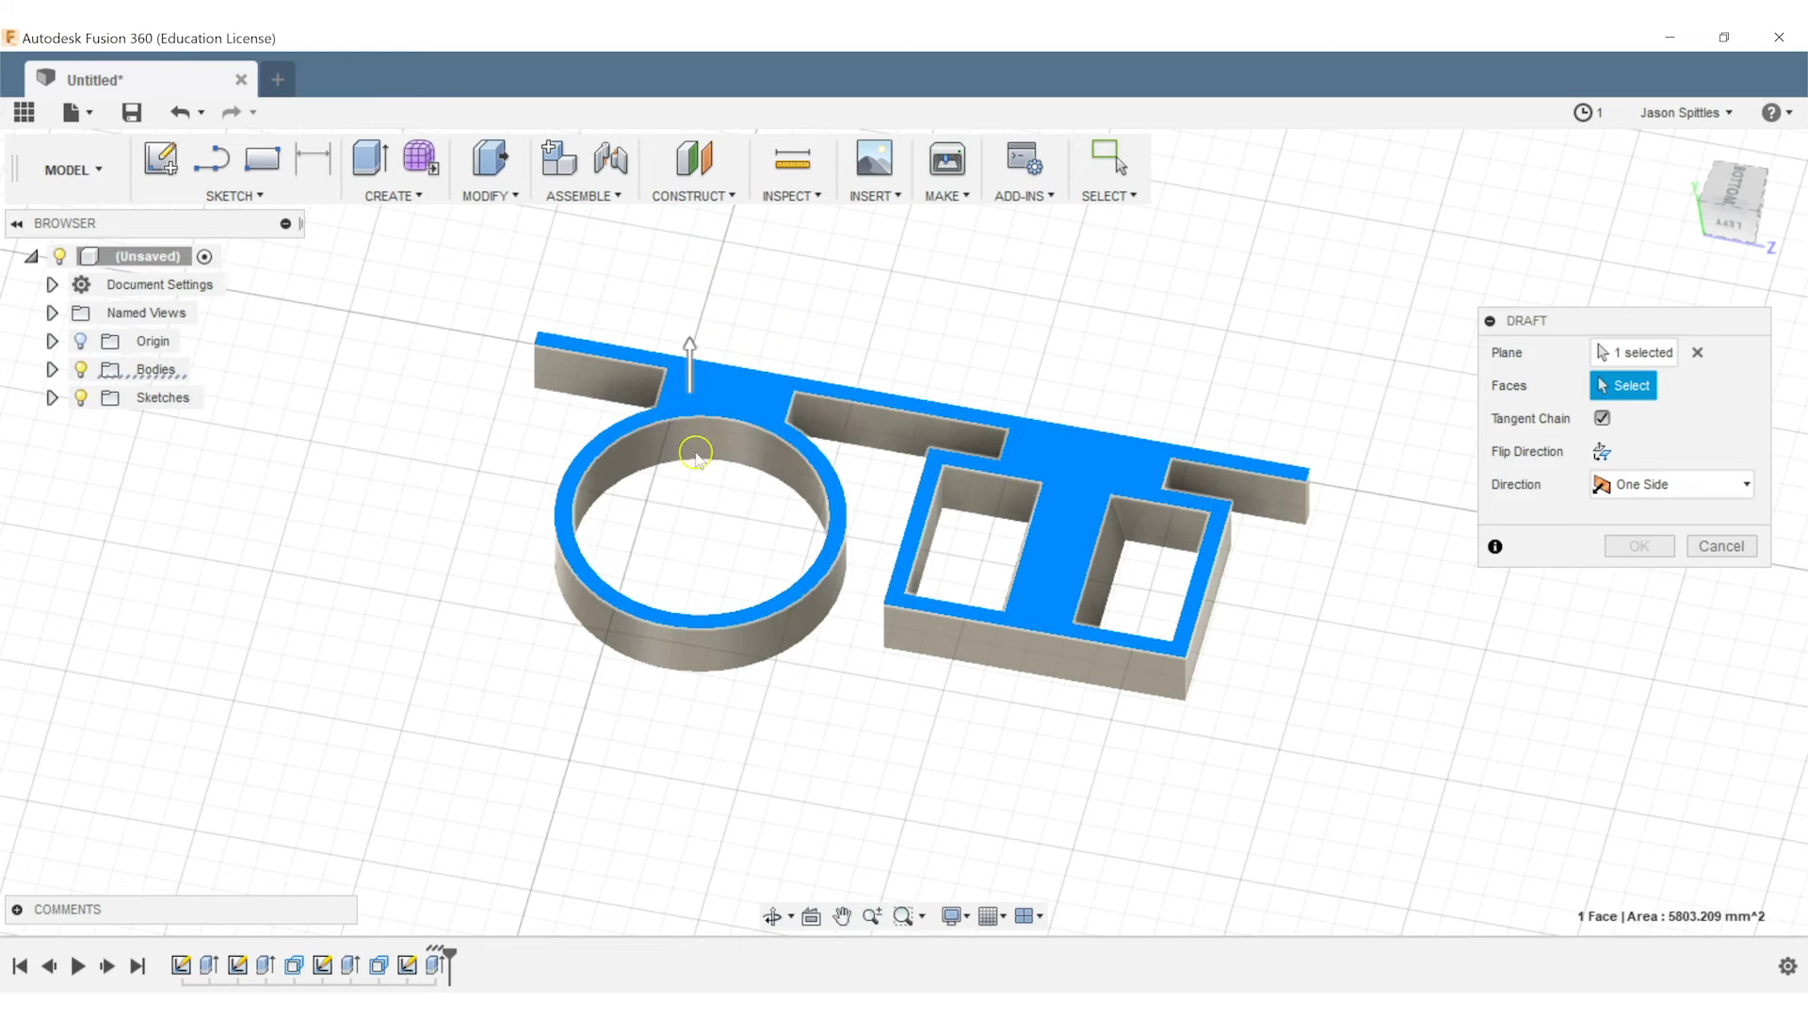
click(695, 448)
text(10)
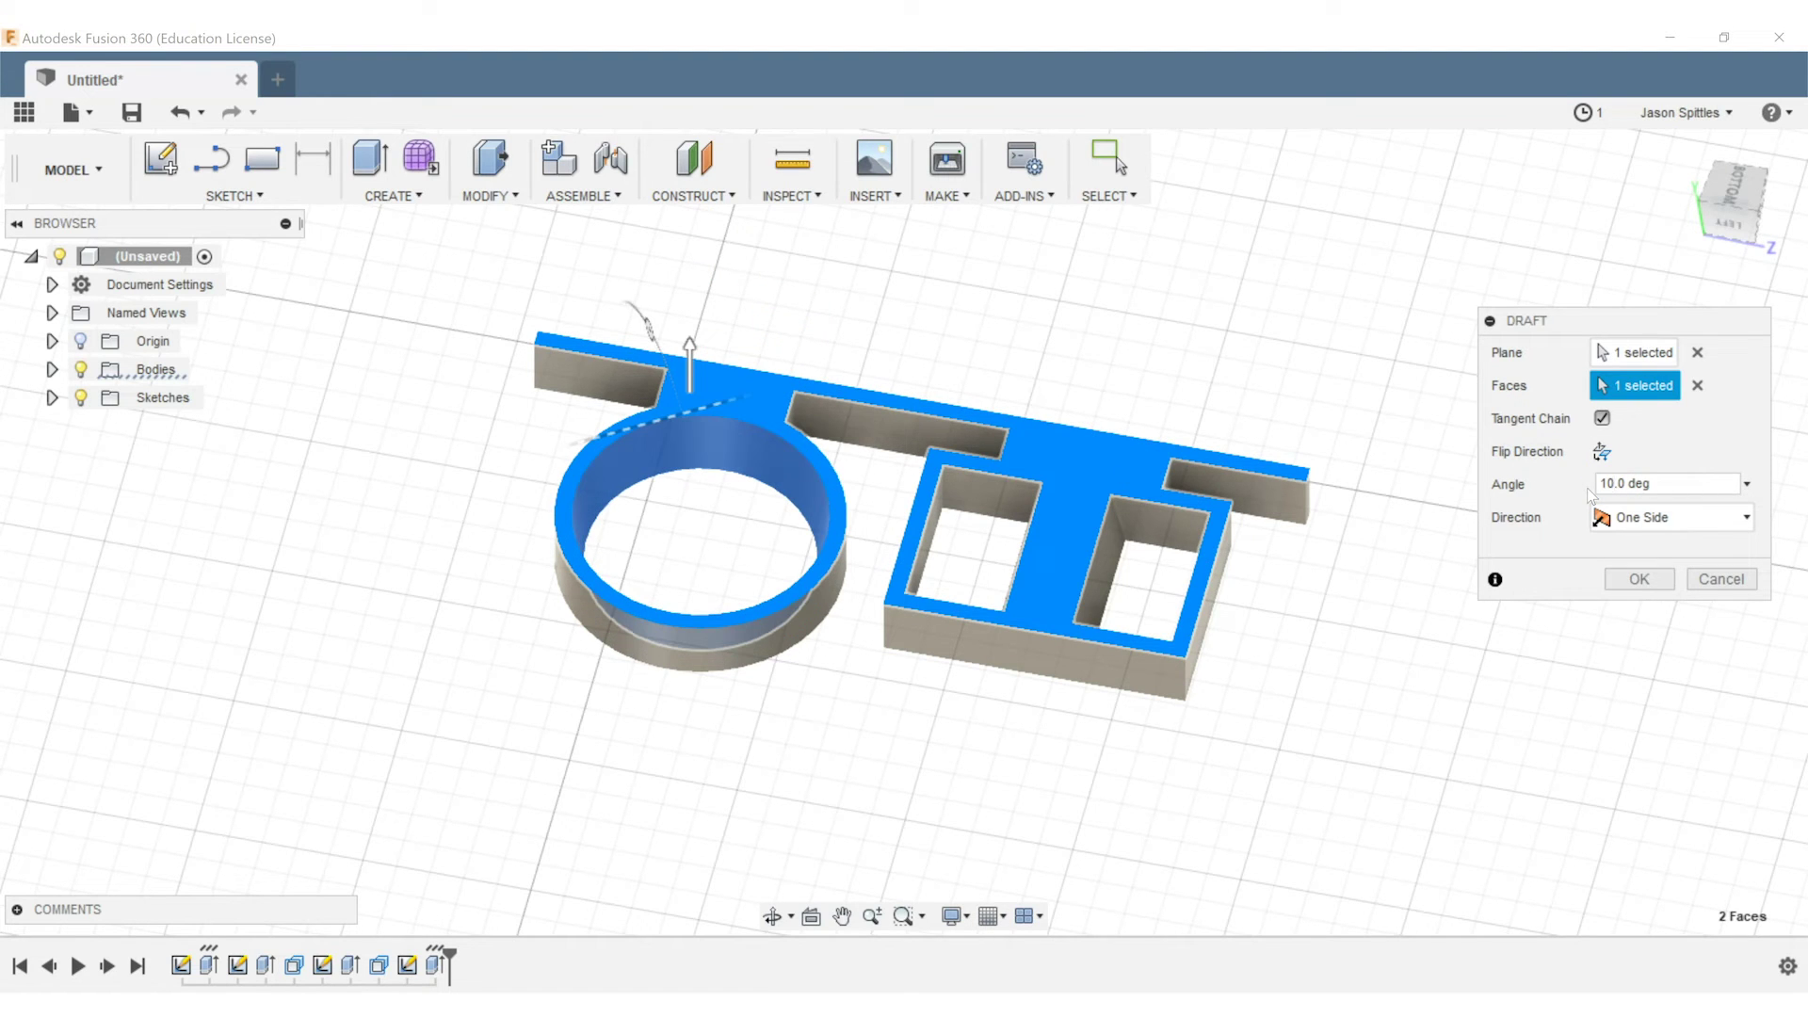
key(Return)
Measure the ring's circular inner edge on the side opposite the draft plane
shift+middle_drag(876, 693, 876, 621)
mouse_move(876, 694)
middle_down()
mouse_move(828, 838)
mouse_move(846, 690)
middle_up()
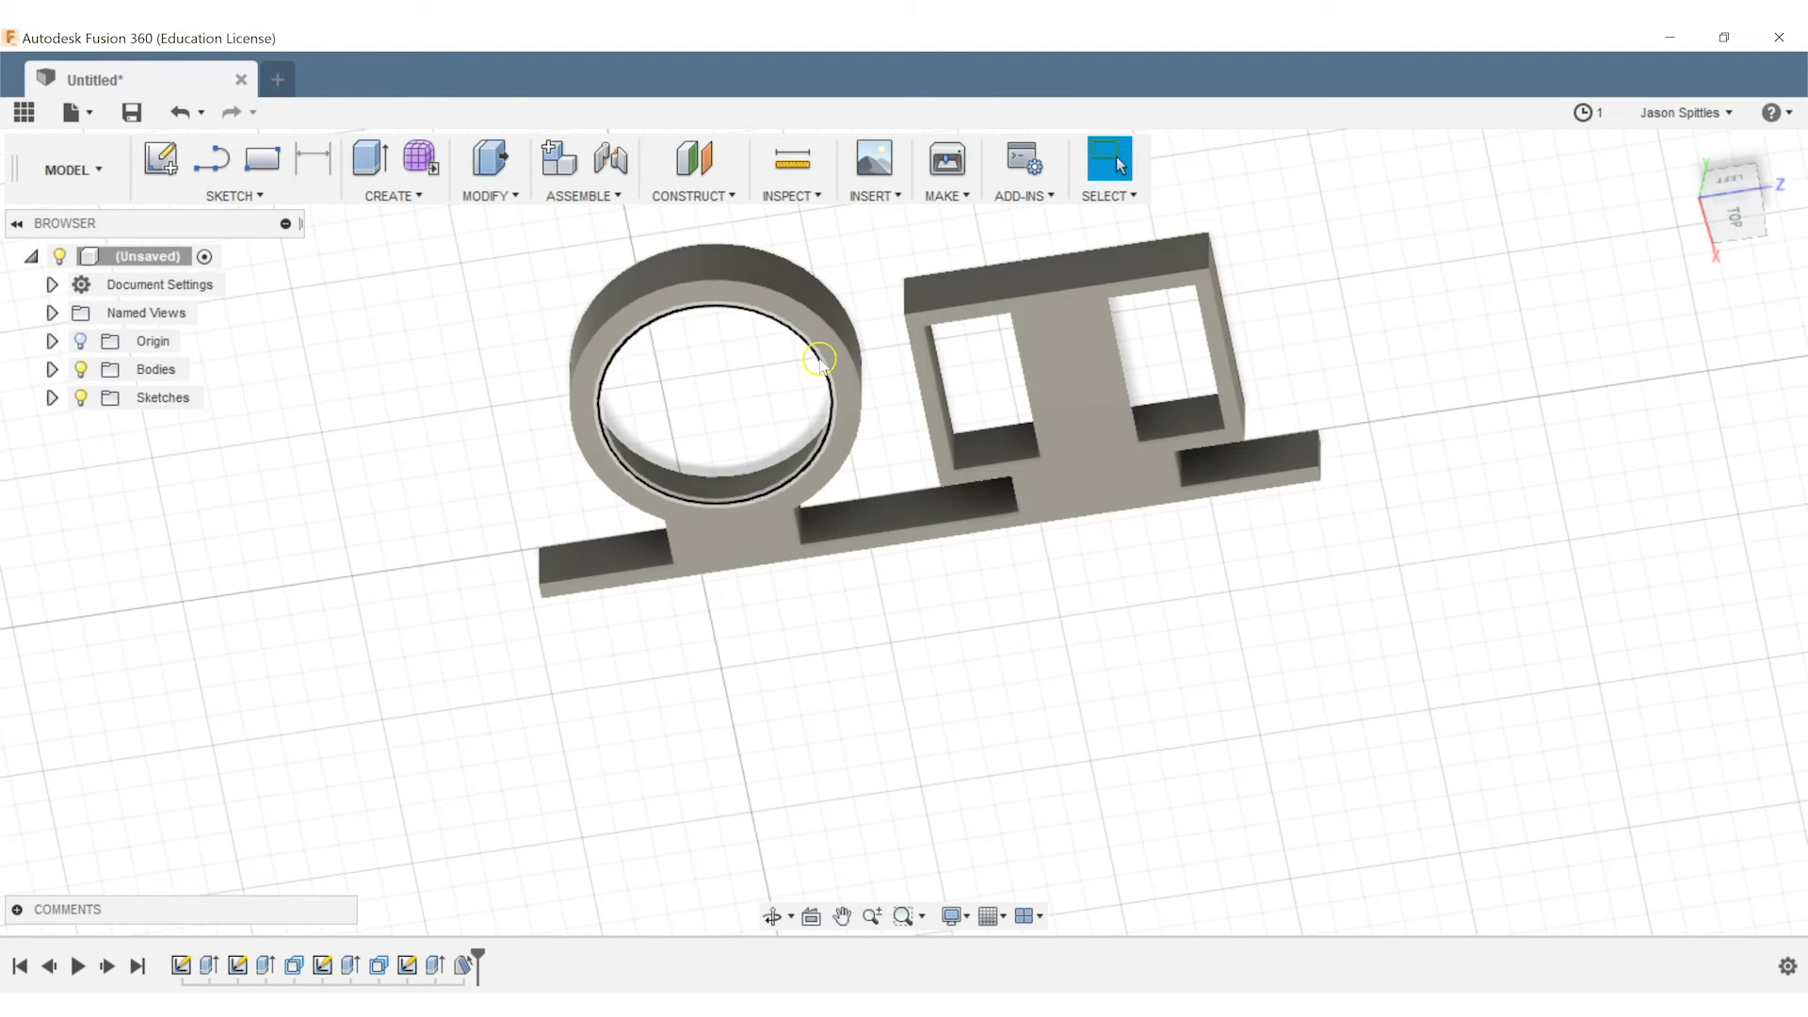
click(819, 355)
key(i)
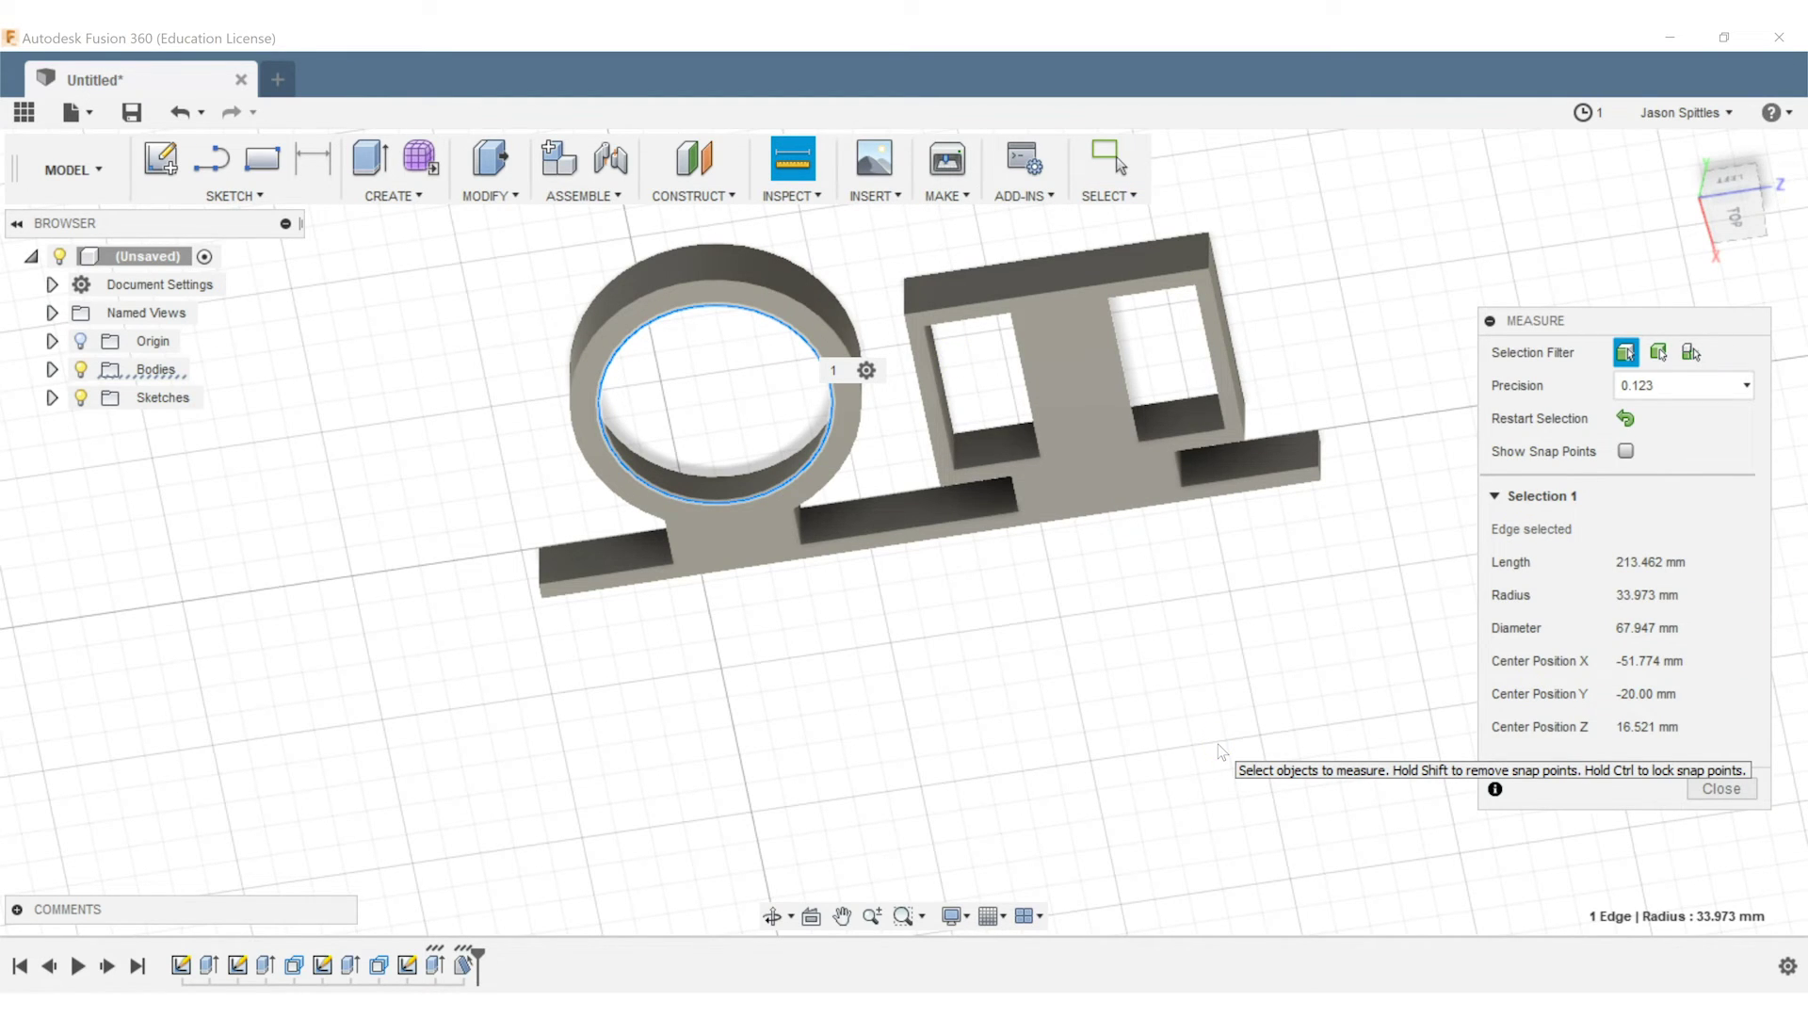
shift+middle_drag(1116, 650, 1083, 909)
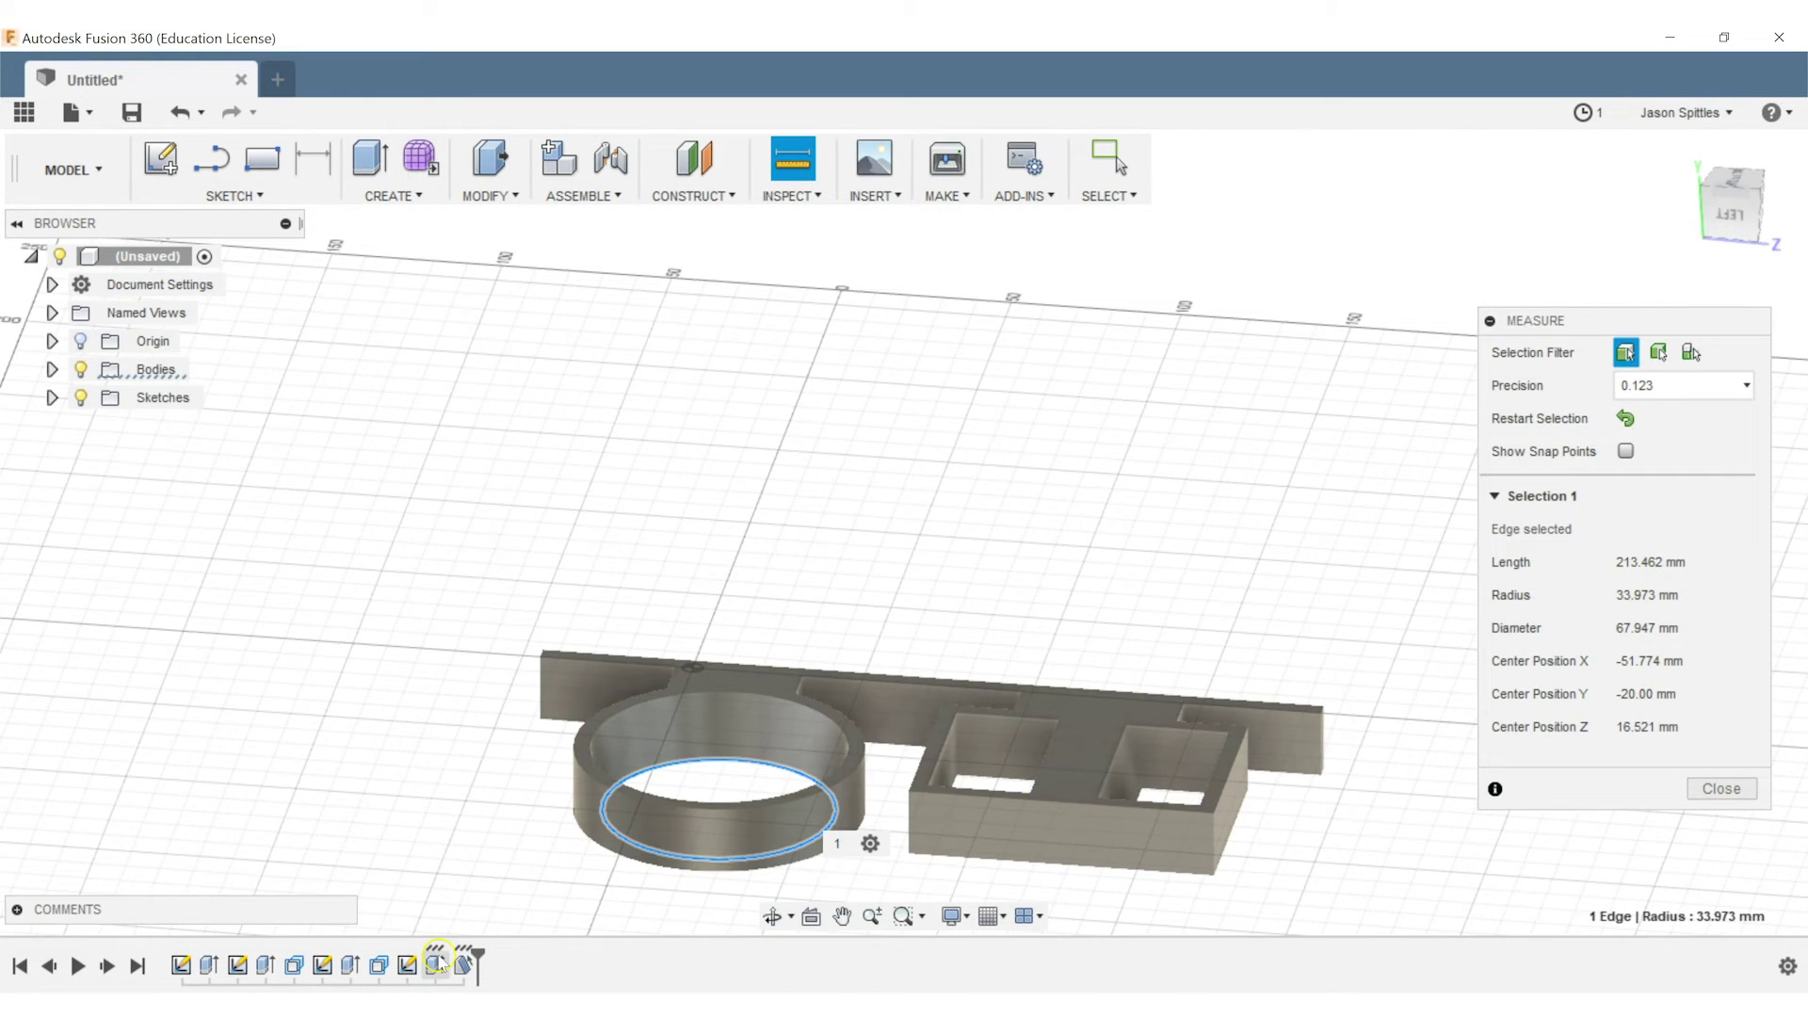